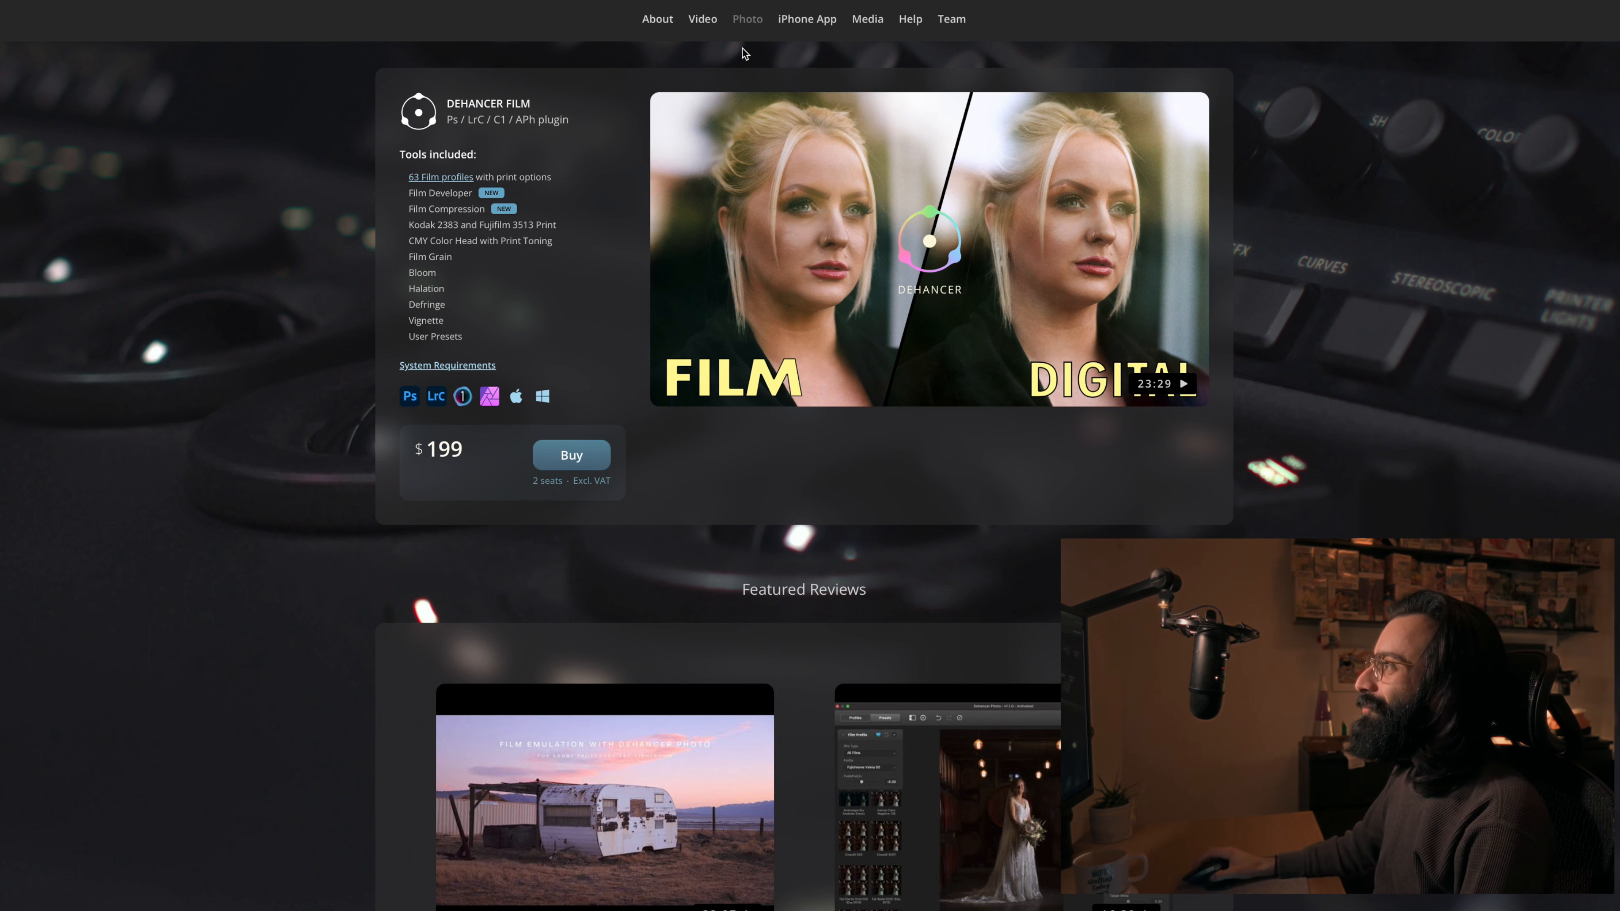
left_click(792, 29)
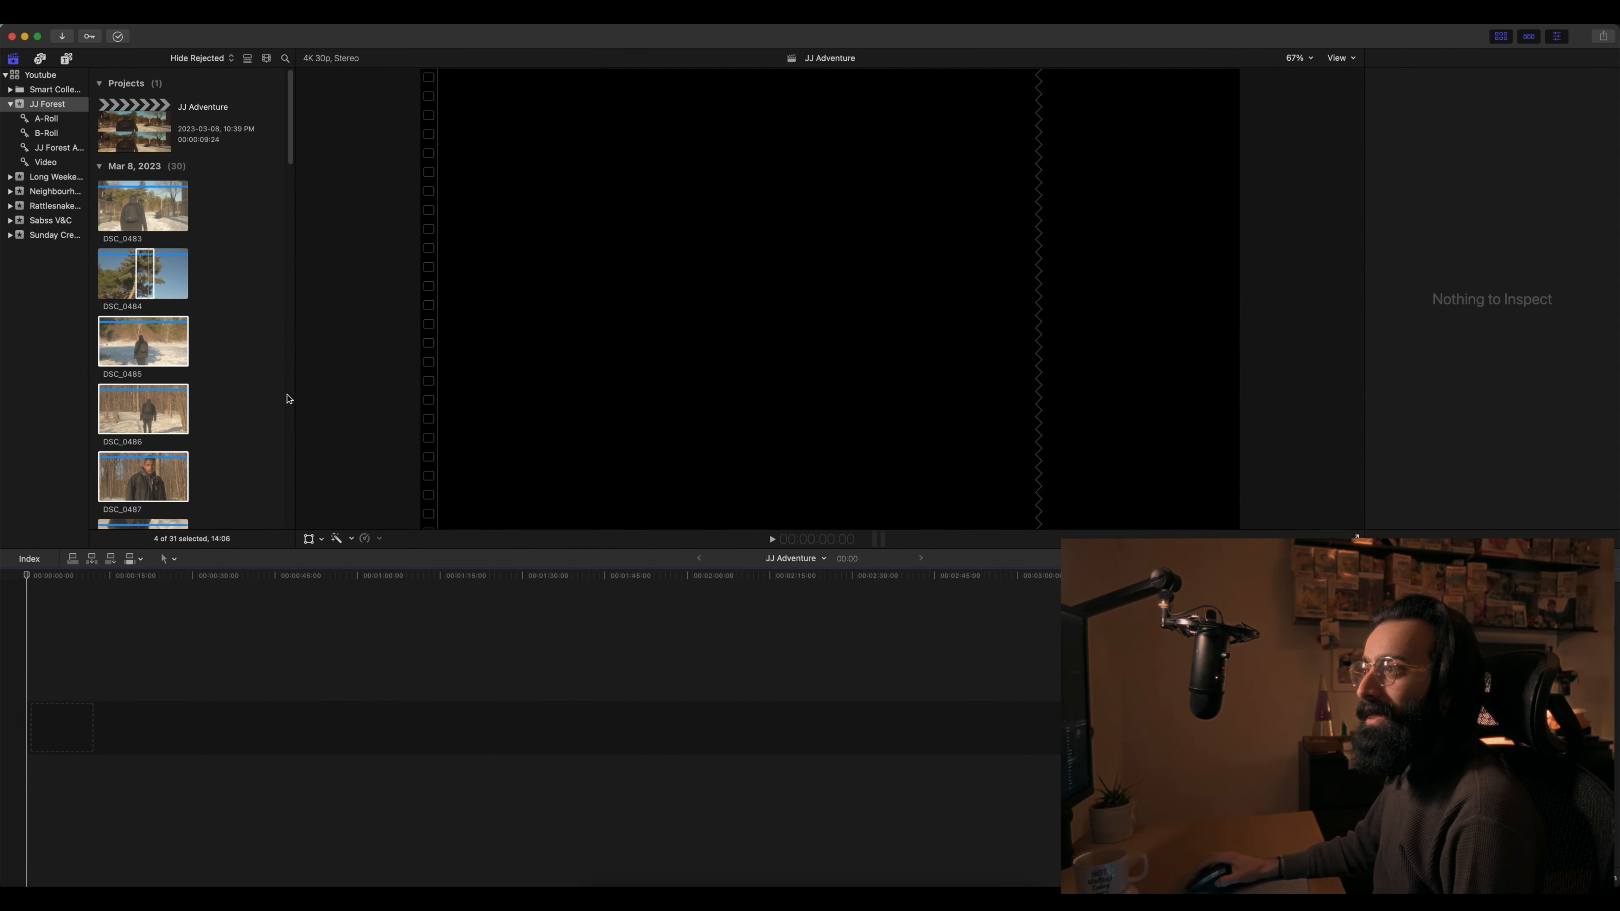
- Add the 23 clips from DSC_0483 to DSC_0505 in the JJ Forest event to the JJ Adventure timeline
left_click(145, 134)
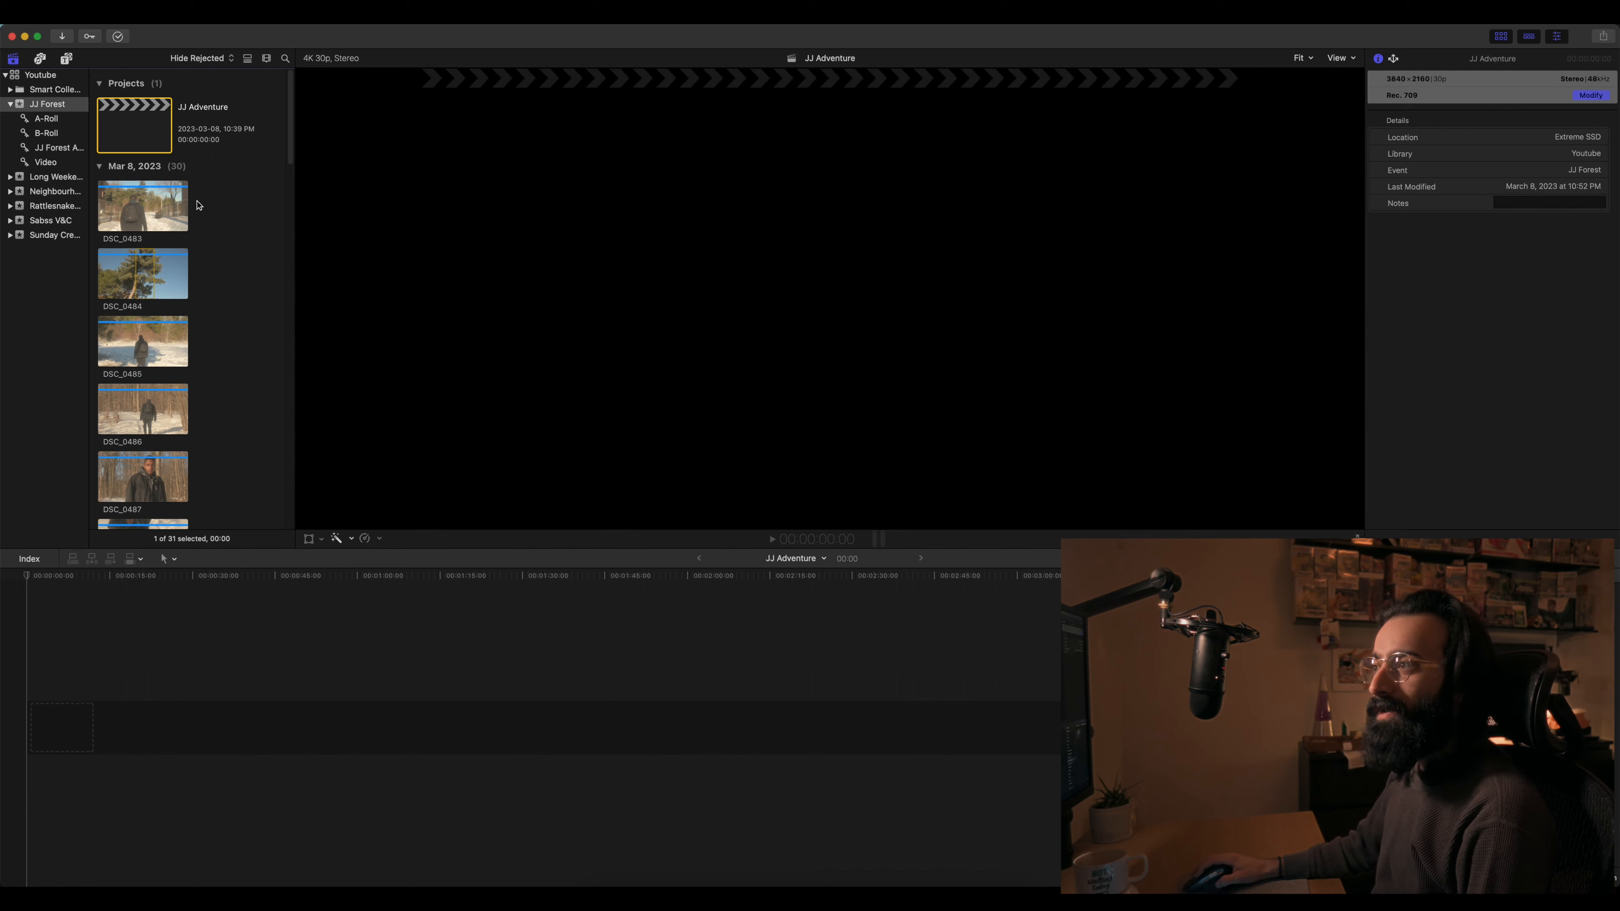
left_click(223, 238)
left_click_drag(286, 125, 128, 326)
scroll(172, 336, "up", 10)
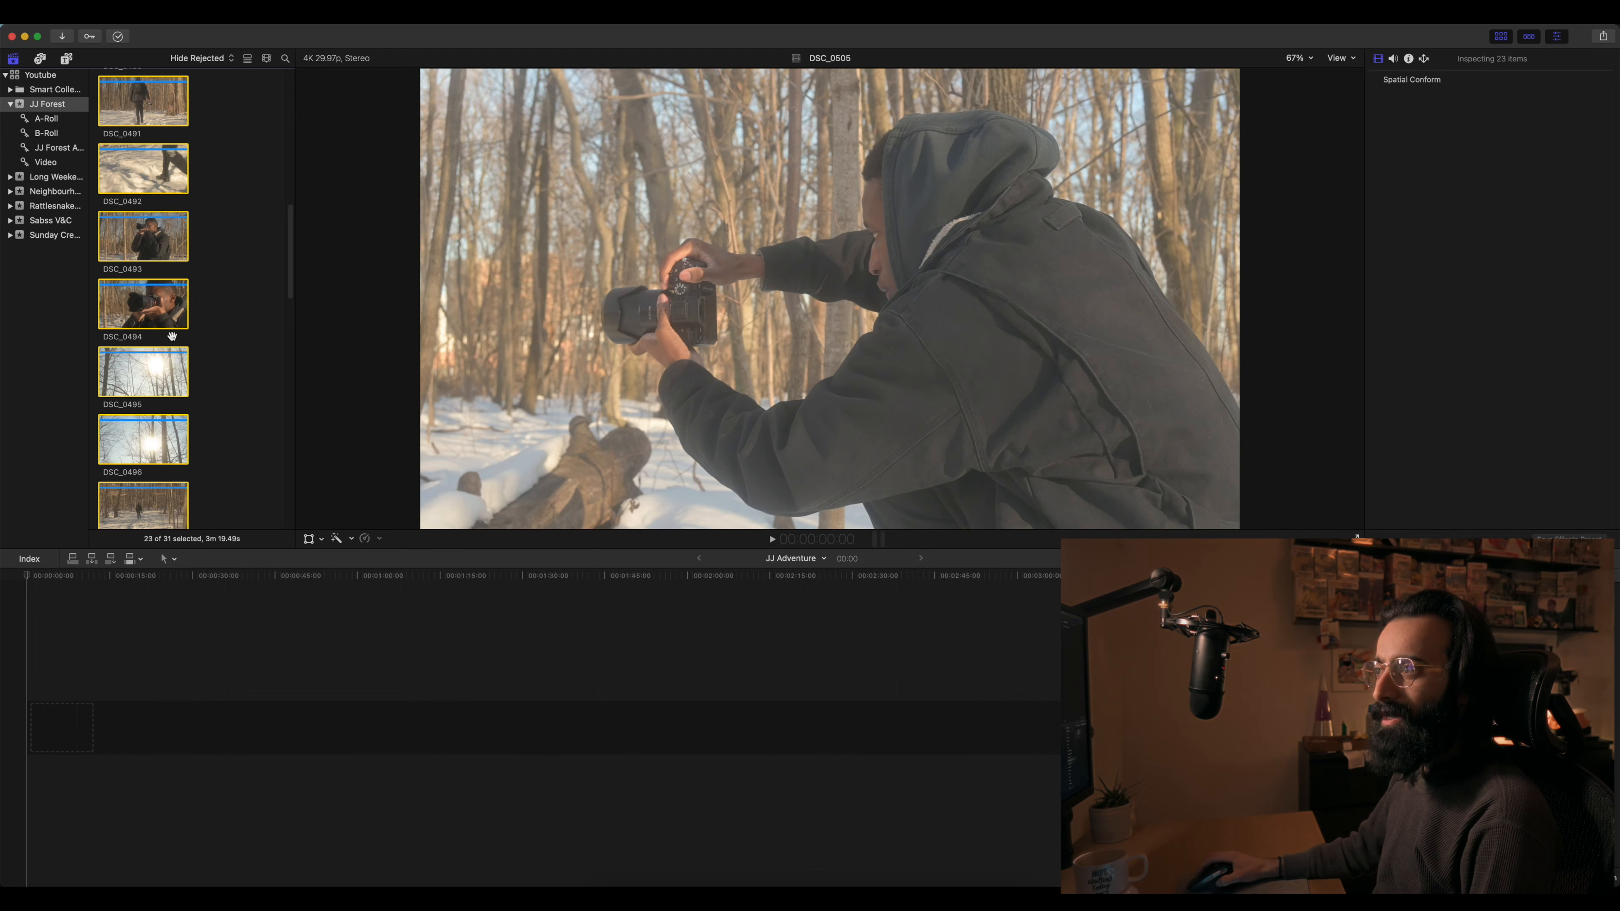
scroll(172, 336, "up", 8)
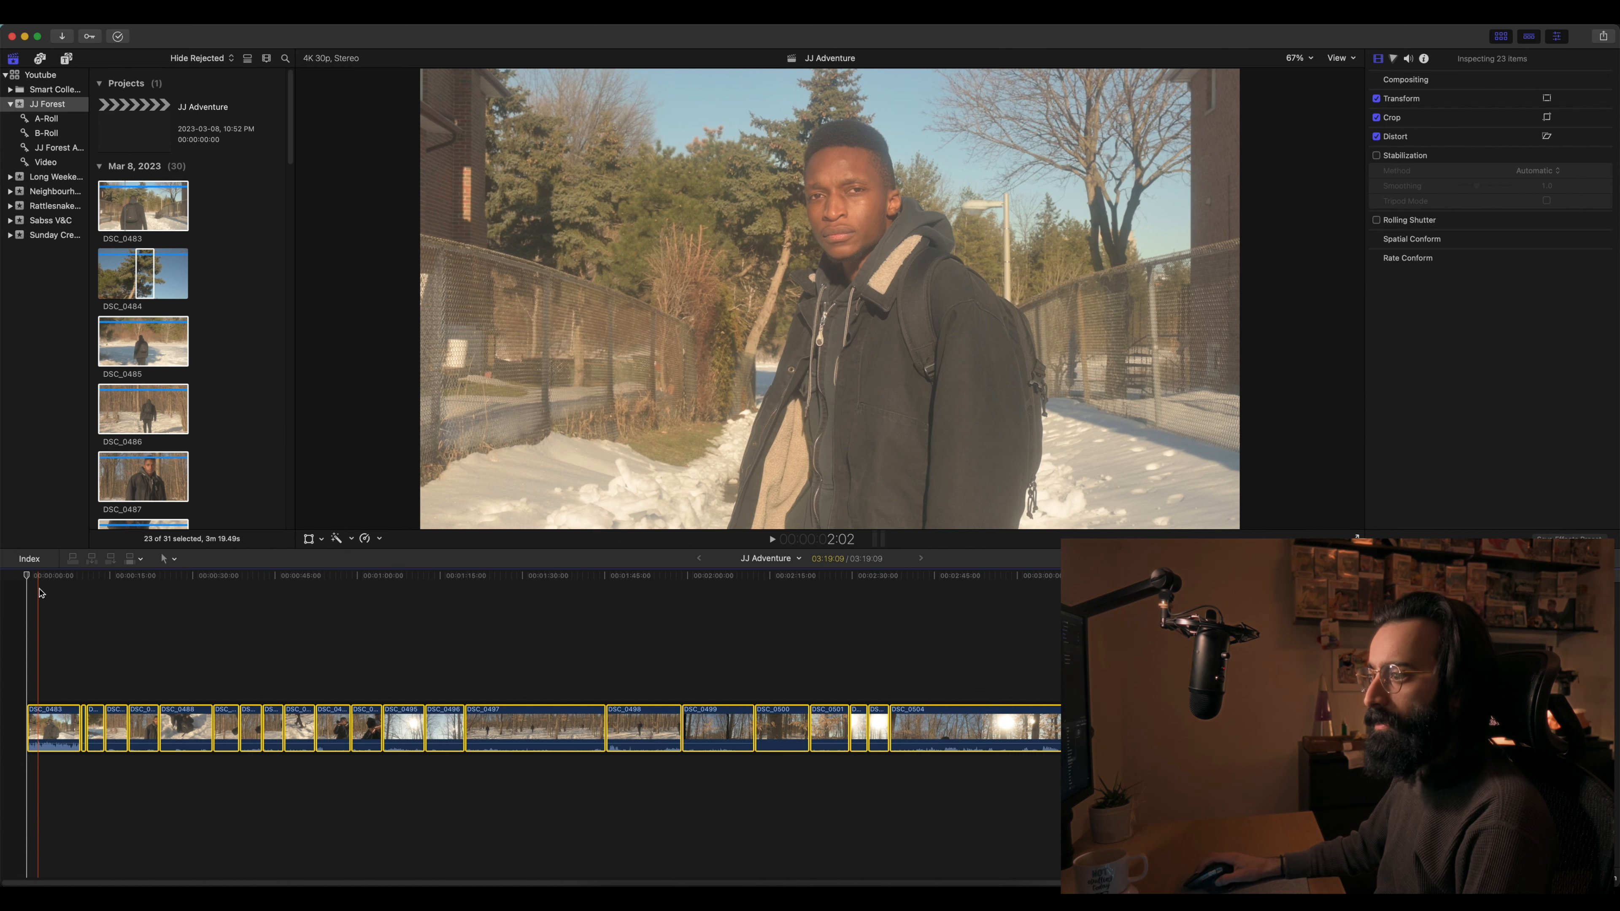
- Detach the audio from all the timeline clips and delete the detached audio
left_click(40, 578)
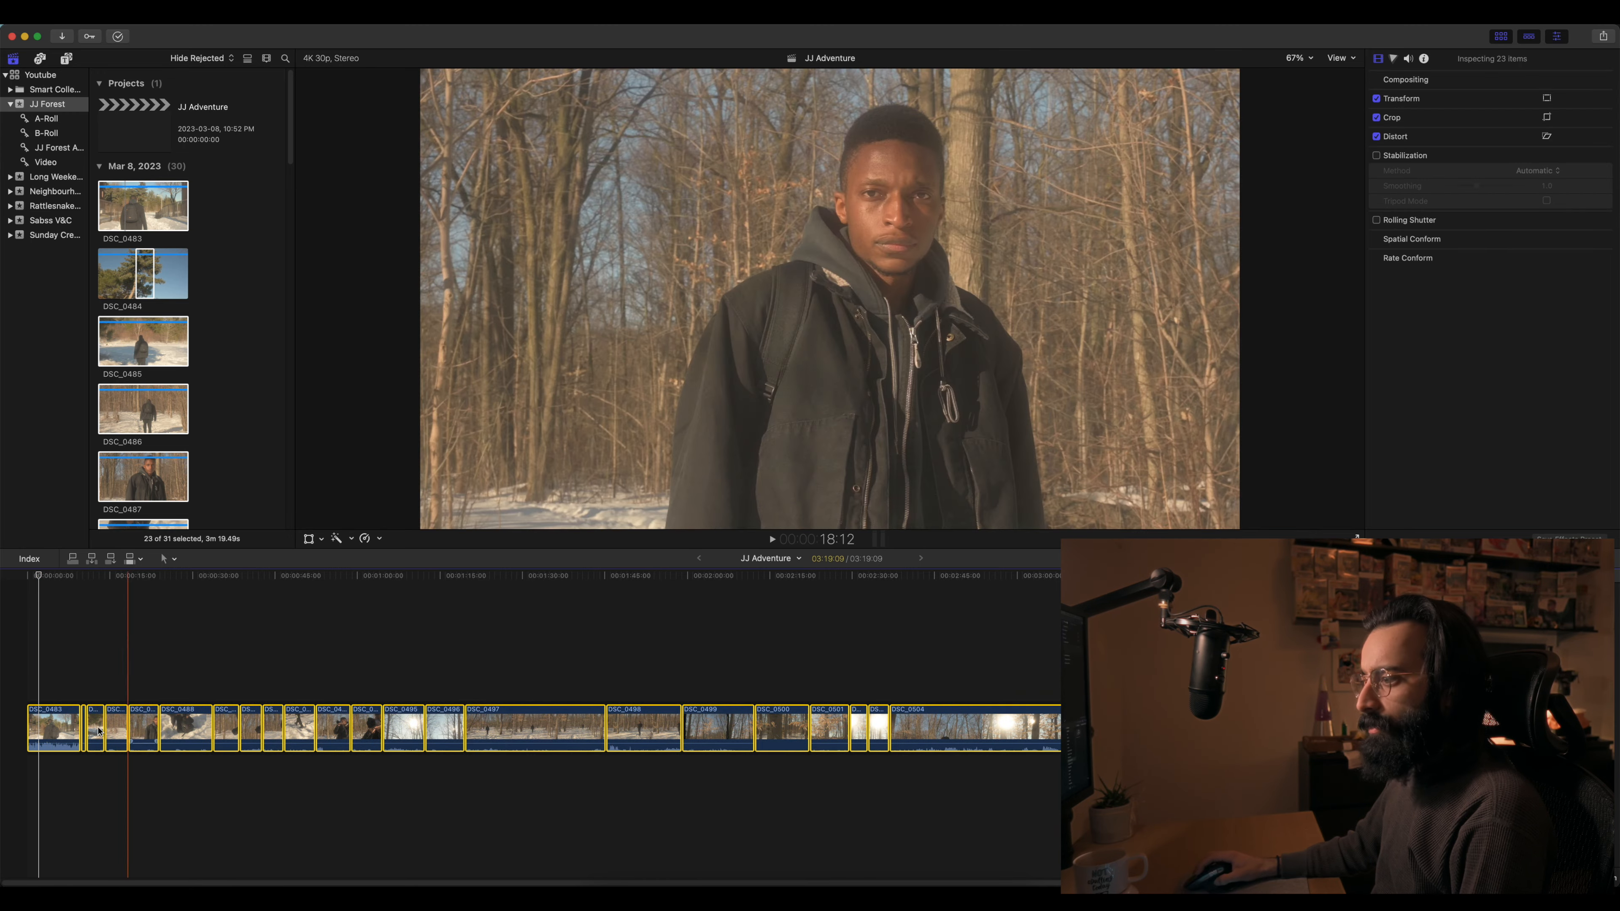
right_click(56, 727)
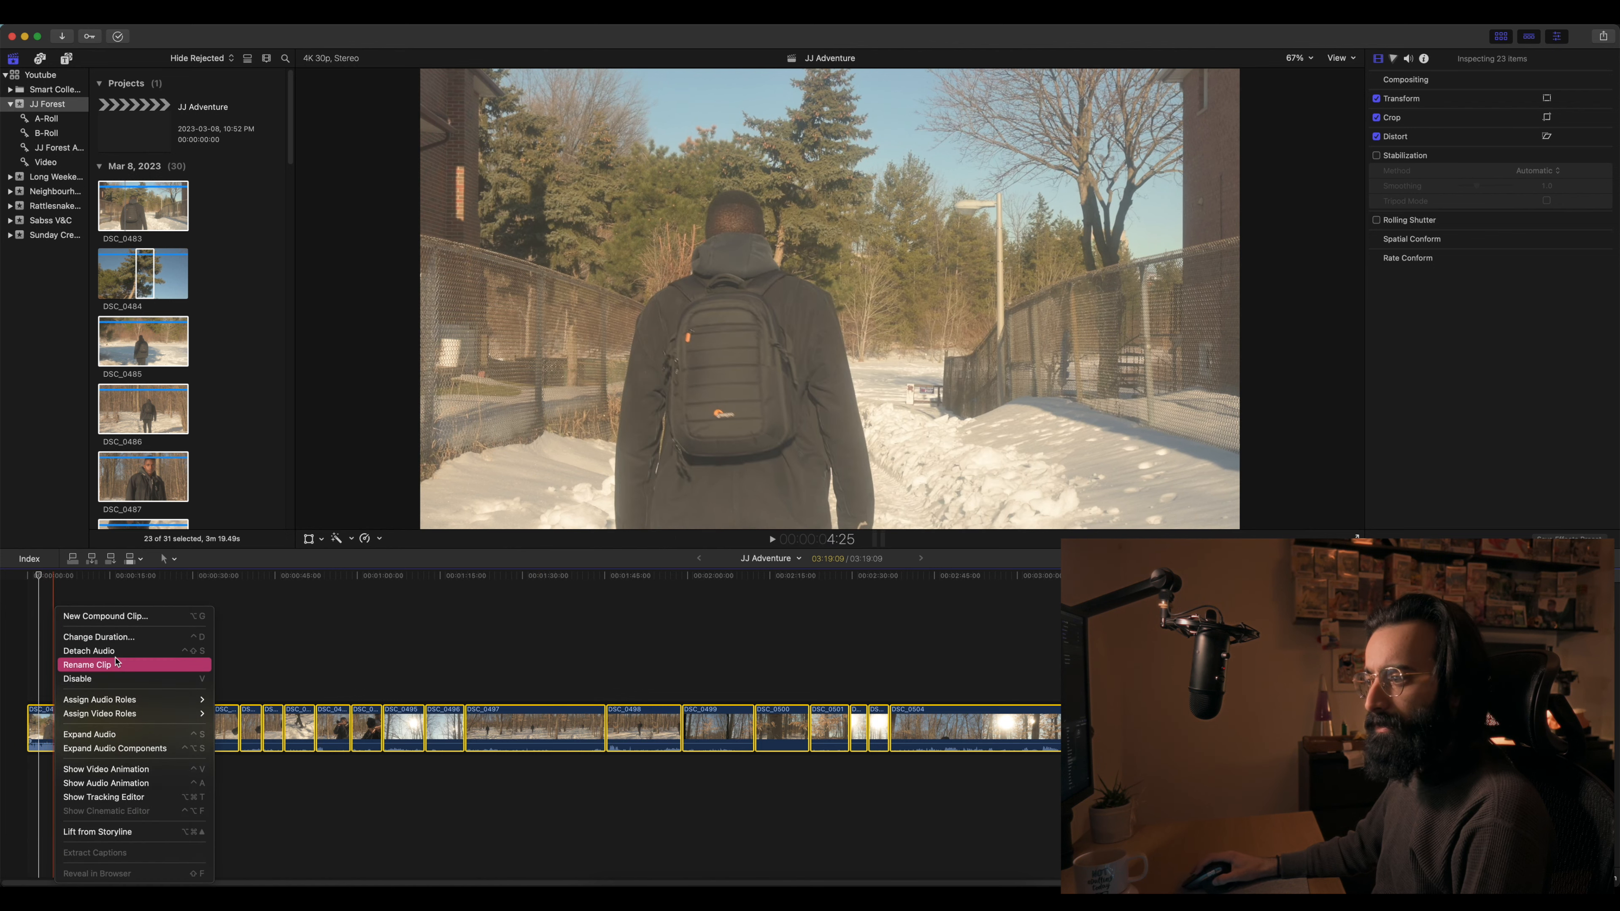
left_click(121, 651)
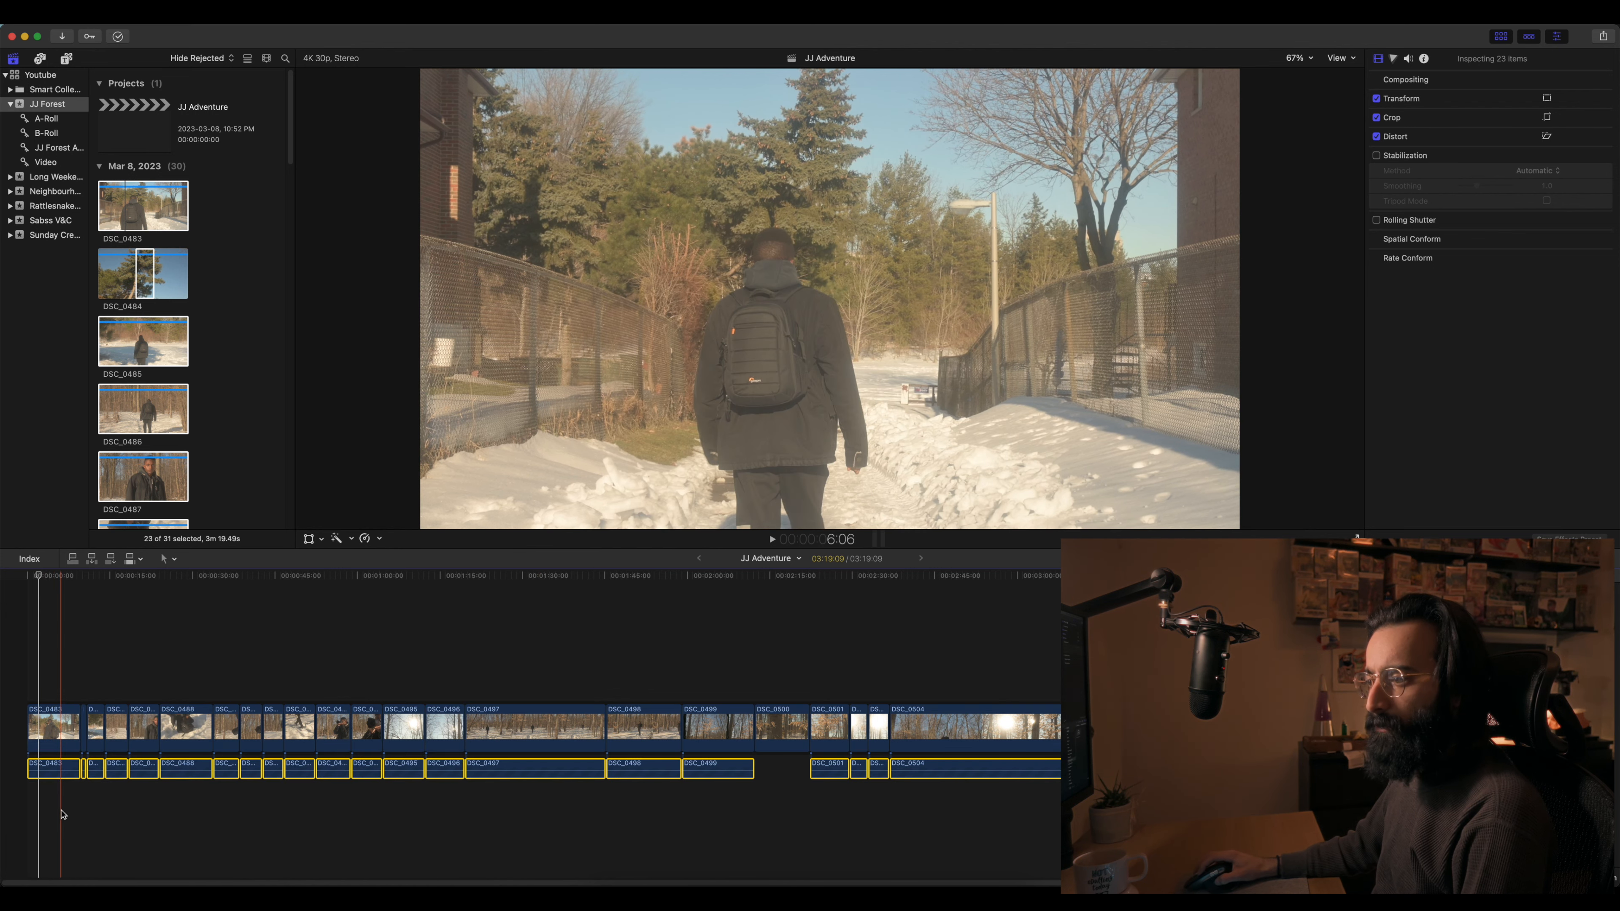
left_click_drag(651, 785, 1148, 768)
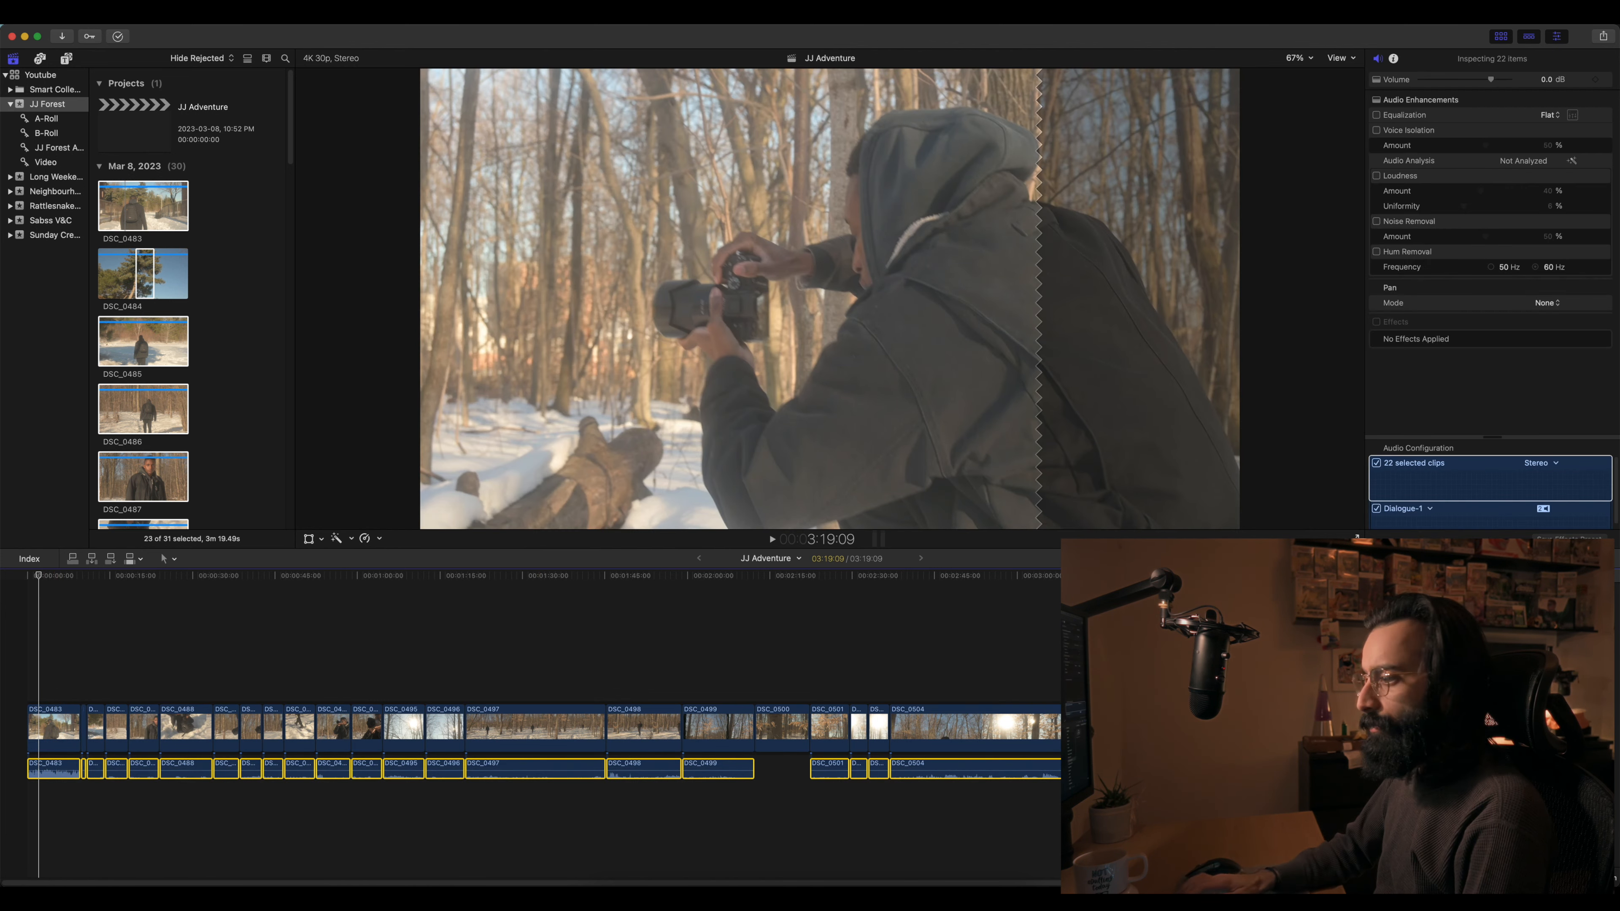
key("Delete")
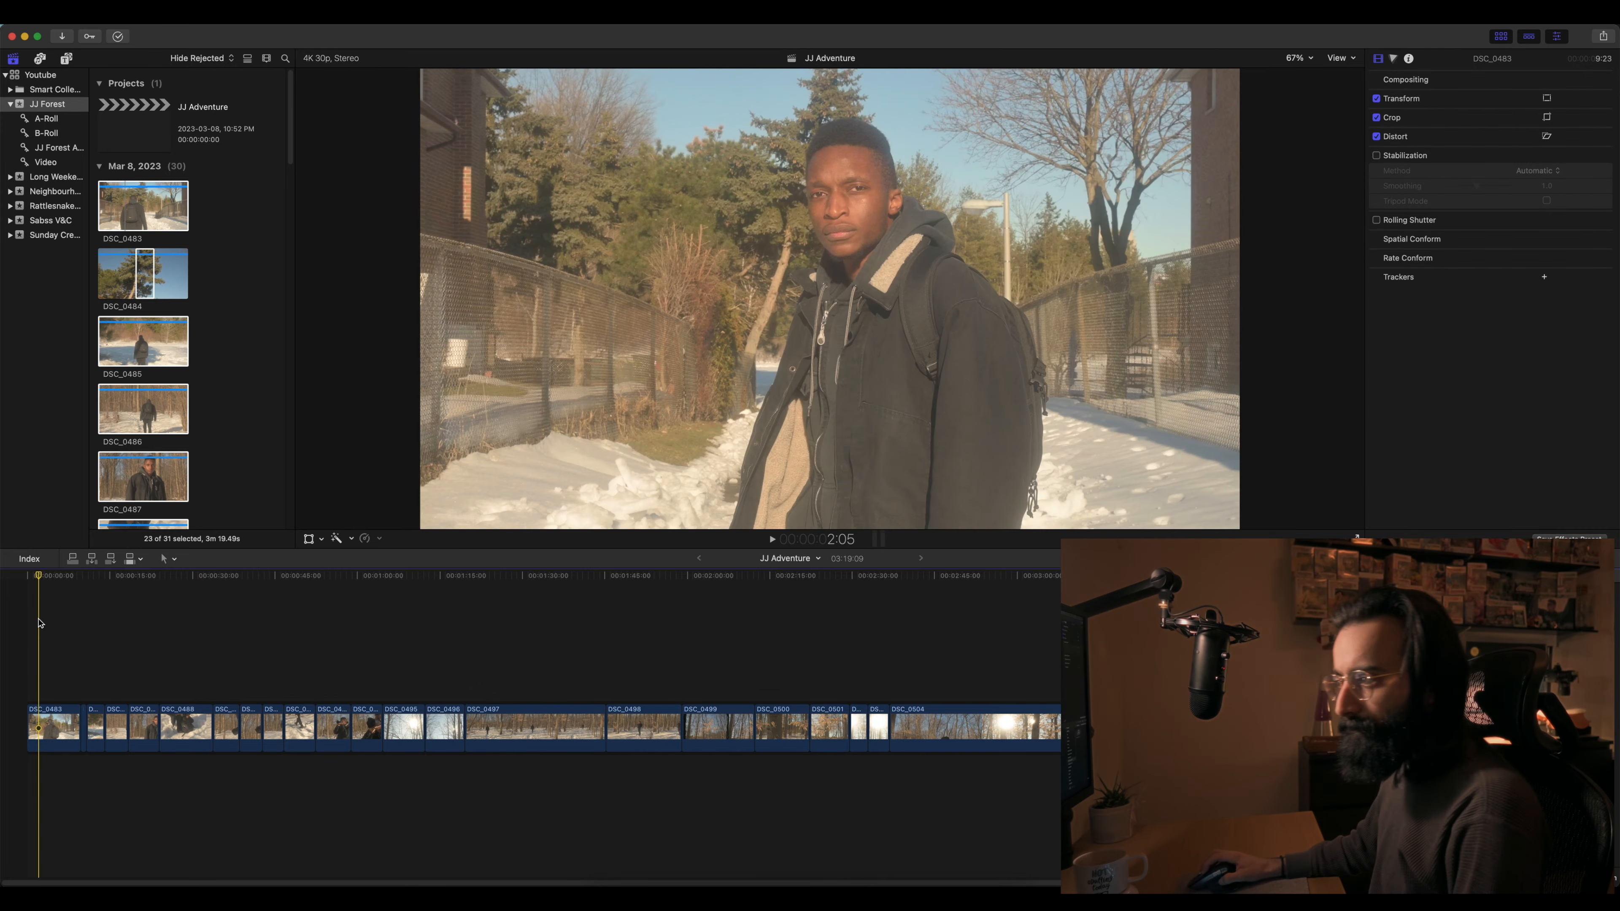
- Apply the Dehancer Pro effect from the Film Emulation category to the first timeline clip, DSC_0483
left_click_drag(38, 584, 39, 667)
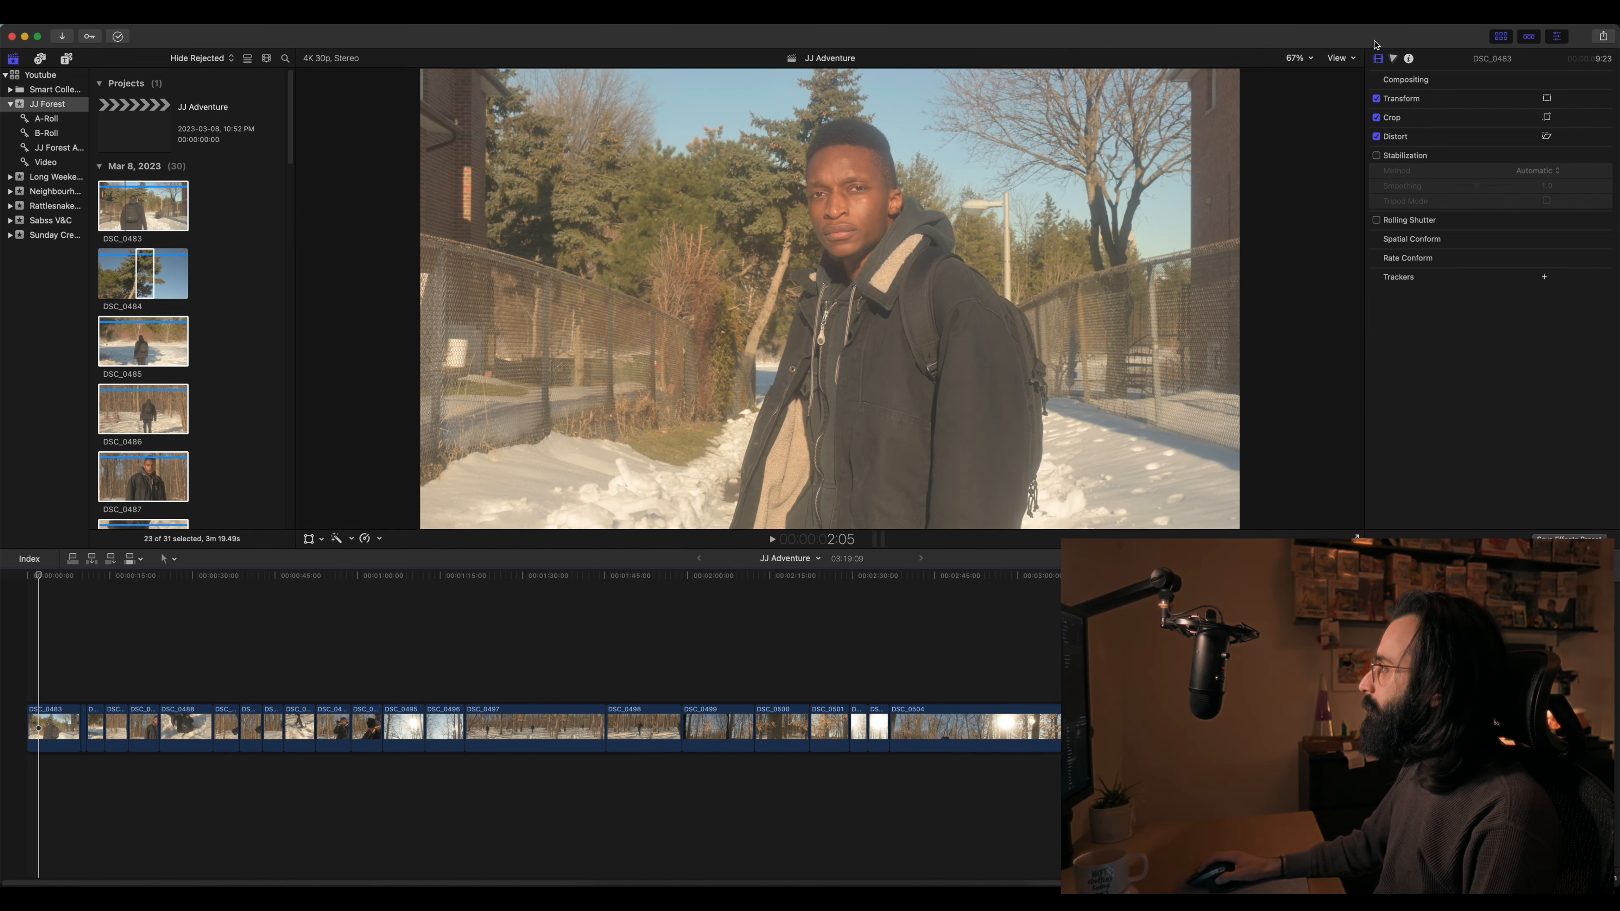
left_click(1566, 559)
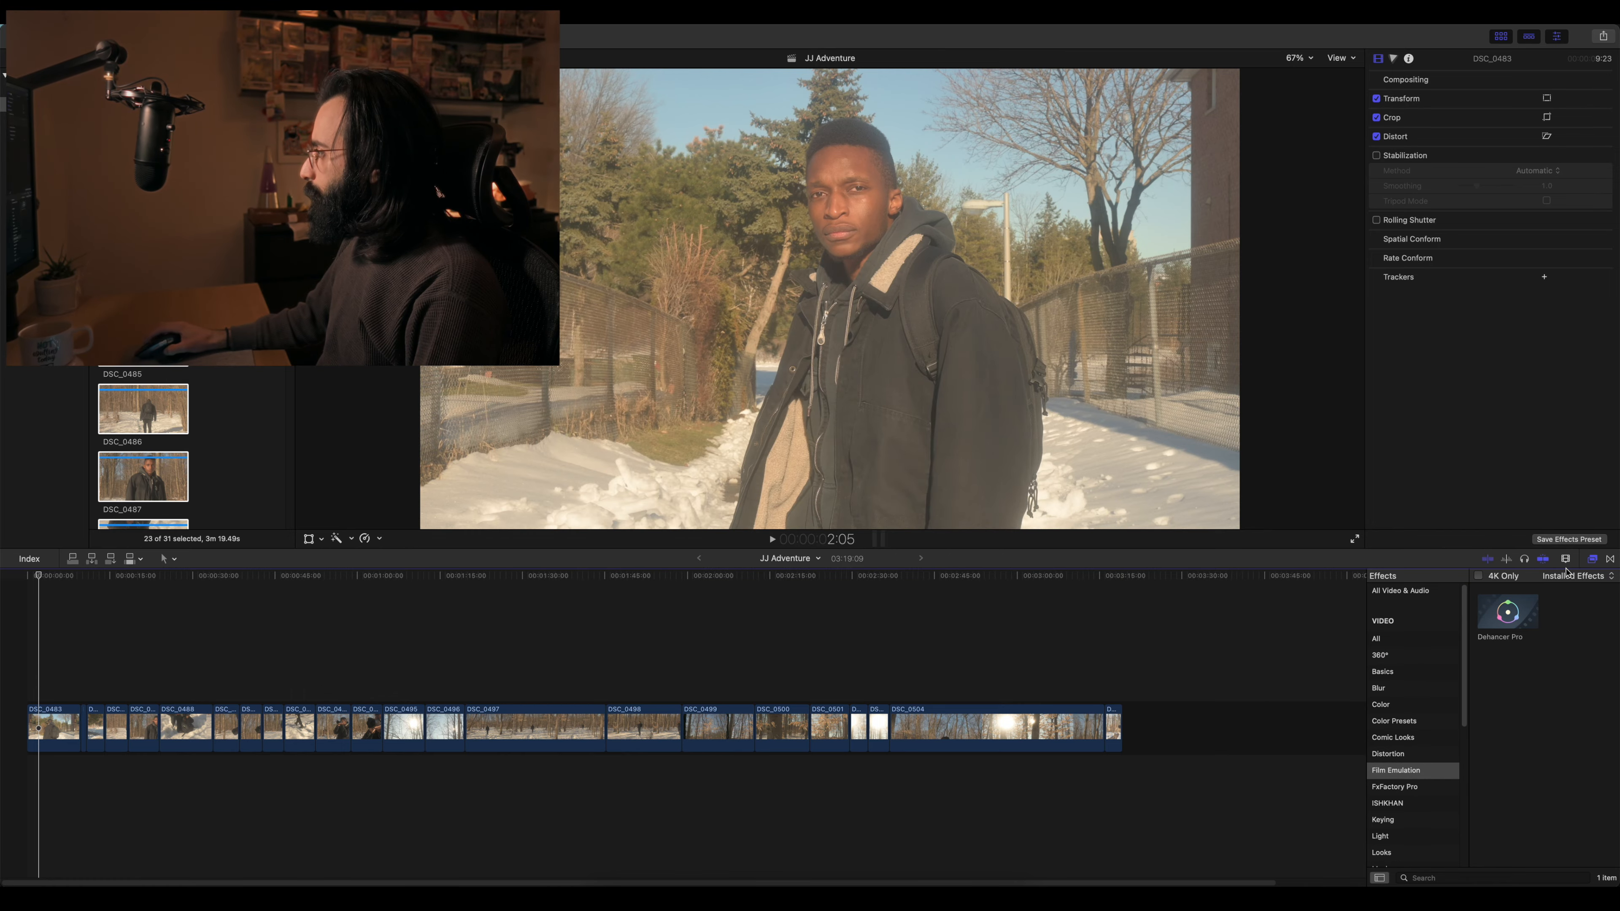
left_click(1591, 559)
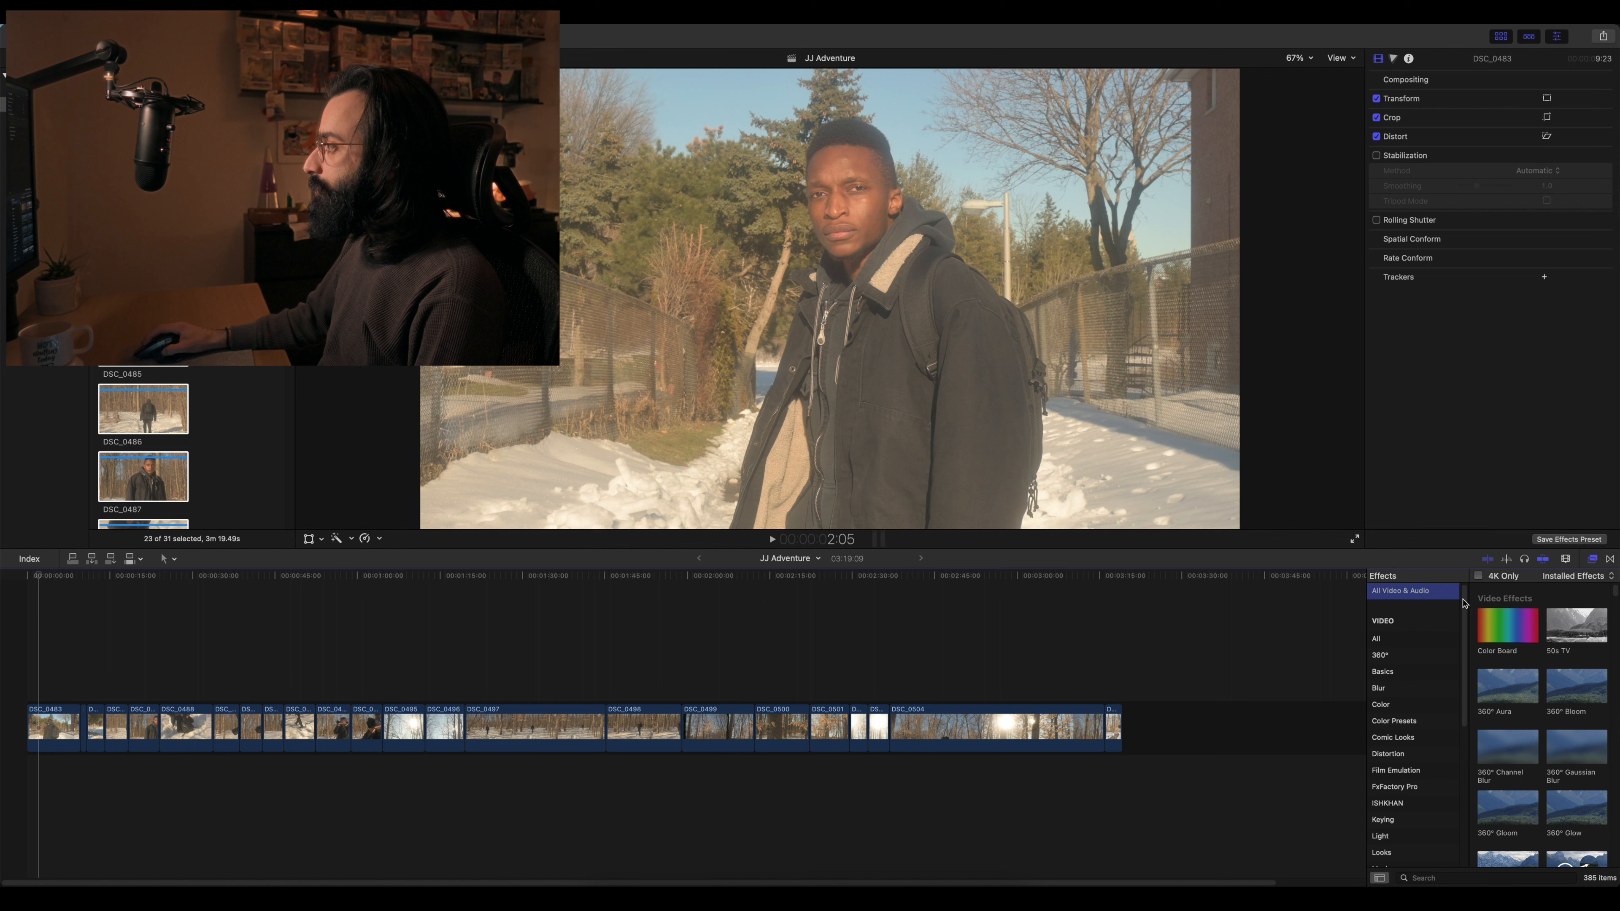
scroll(1446, 628, "down", 3)
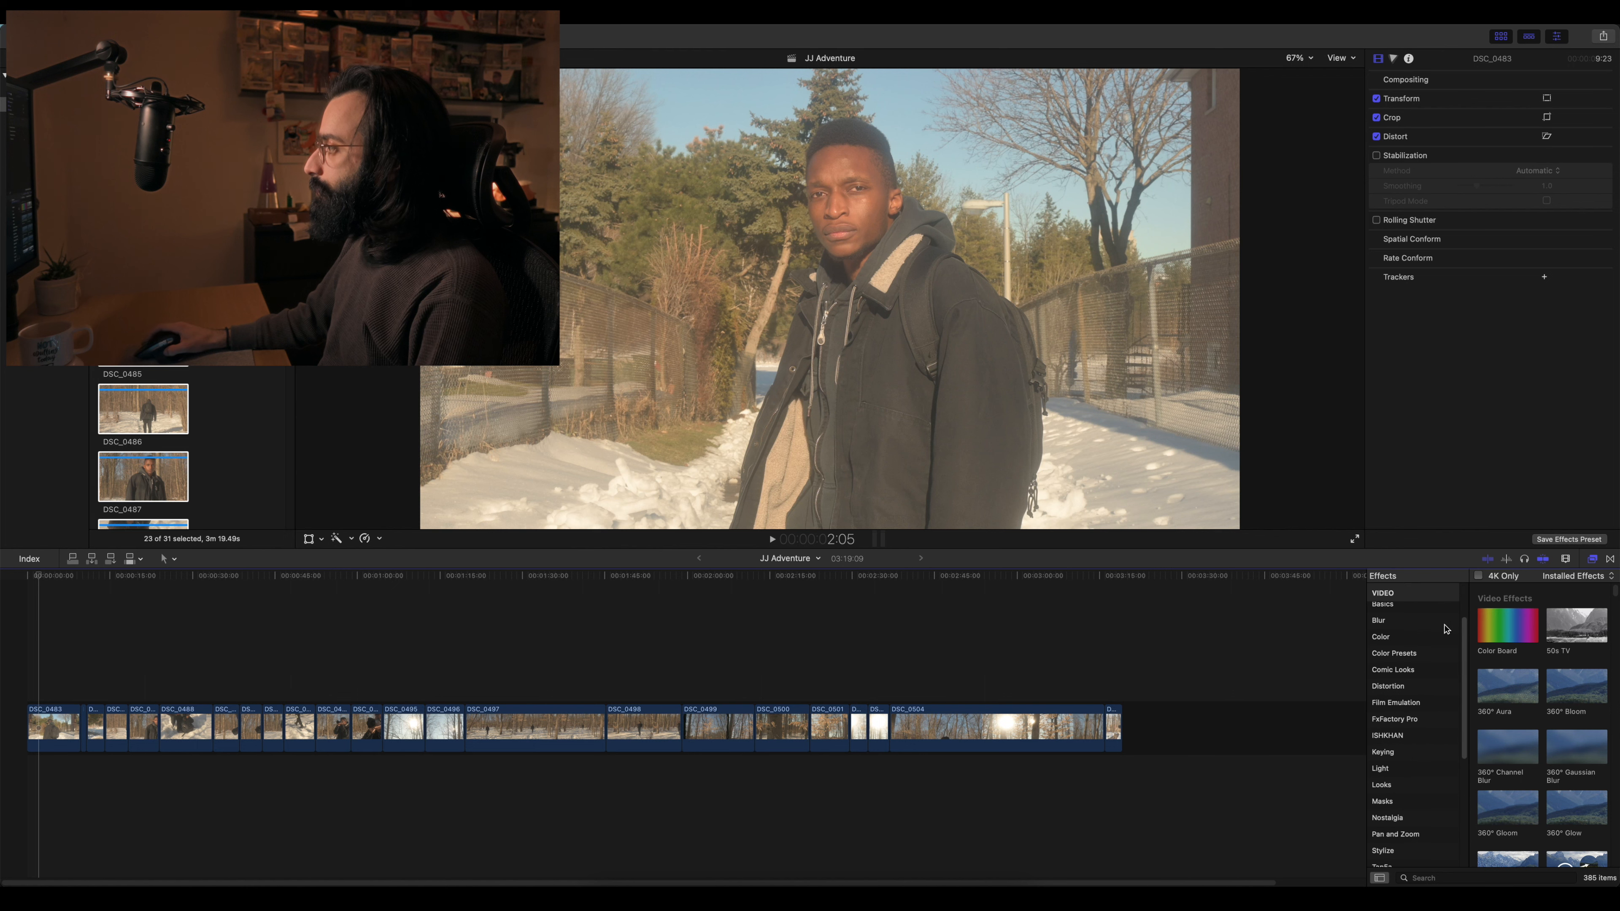
scroll(1400, 695, "up", 1)
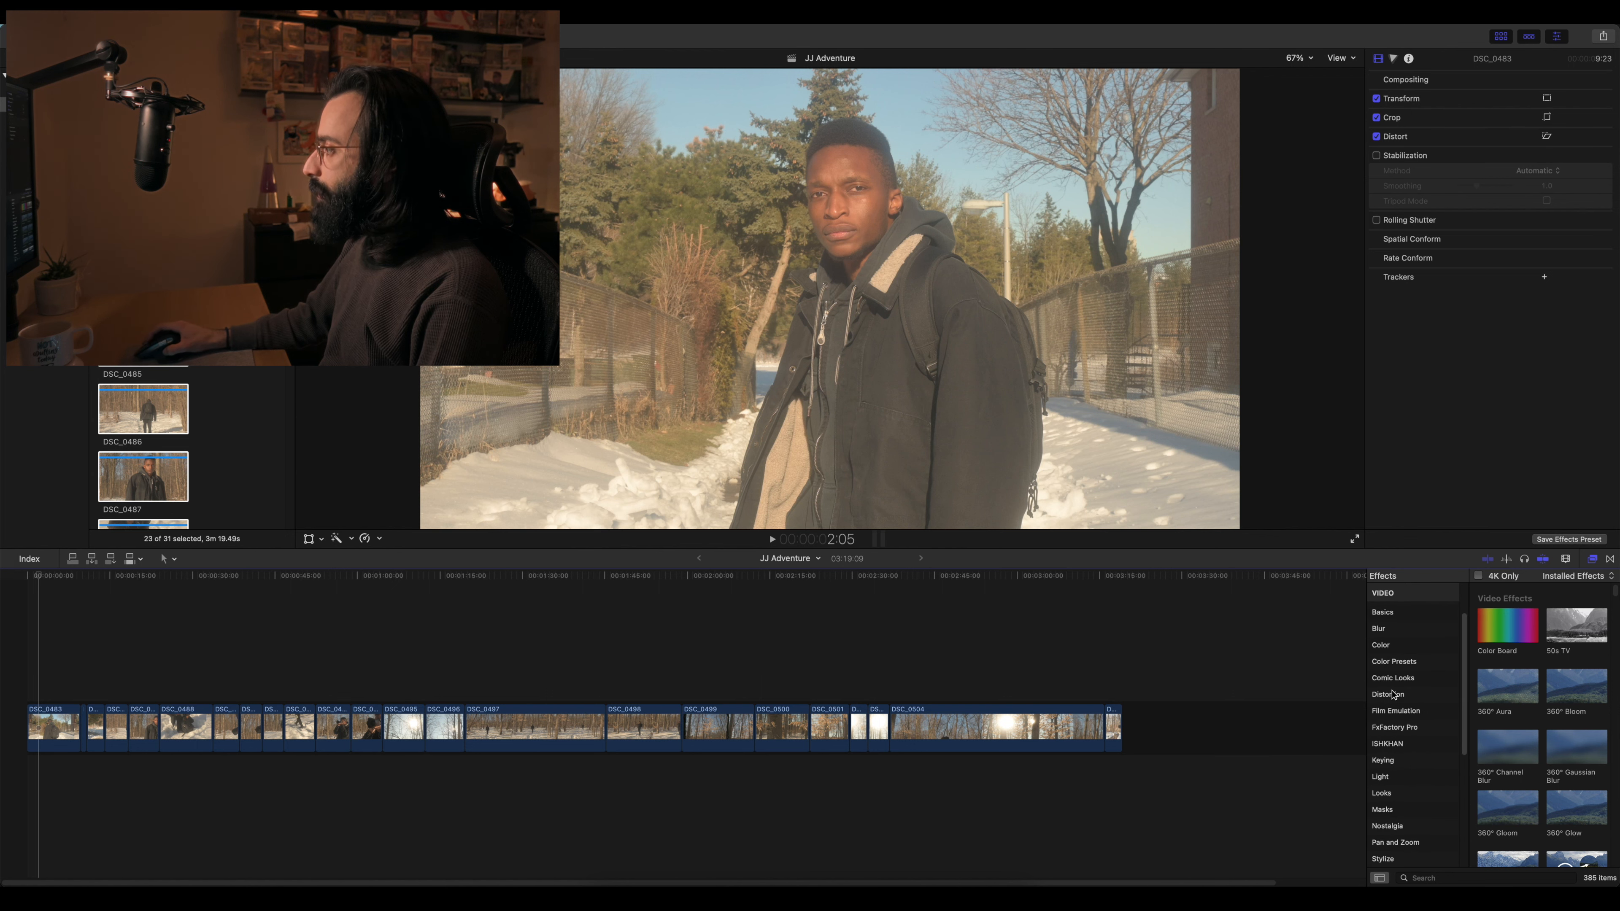
left_click(1396, 712)
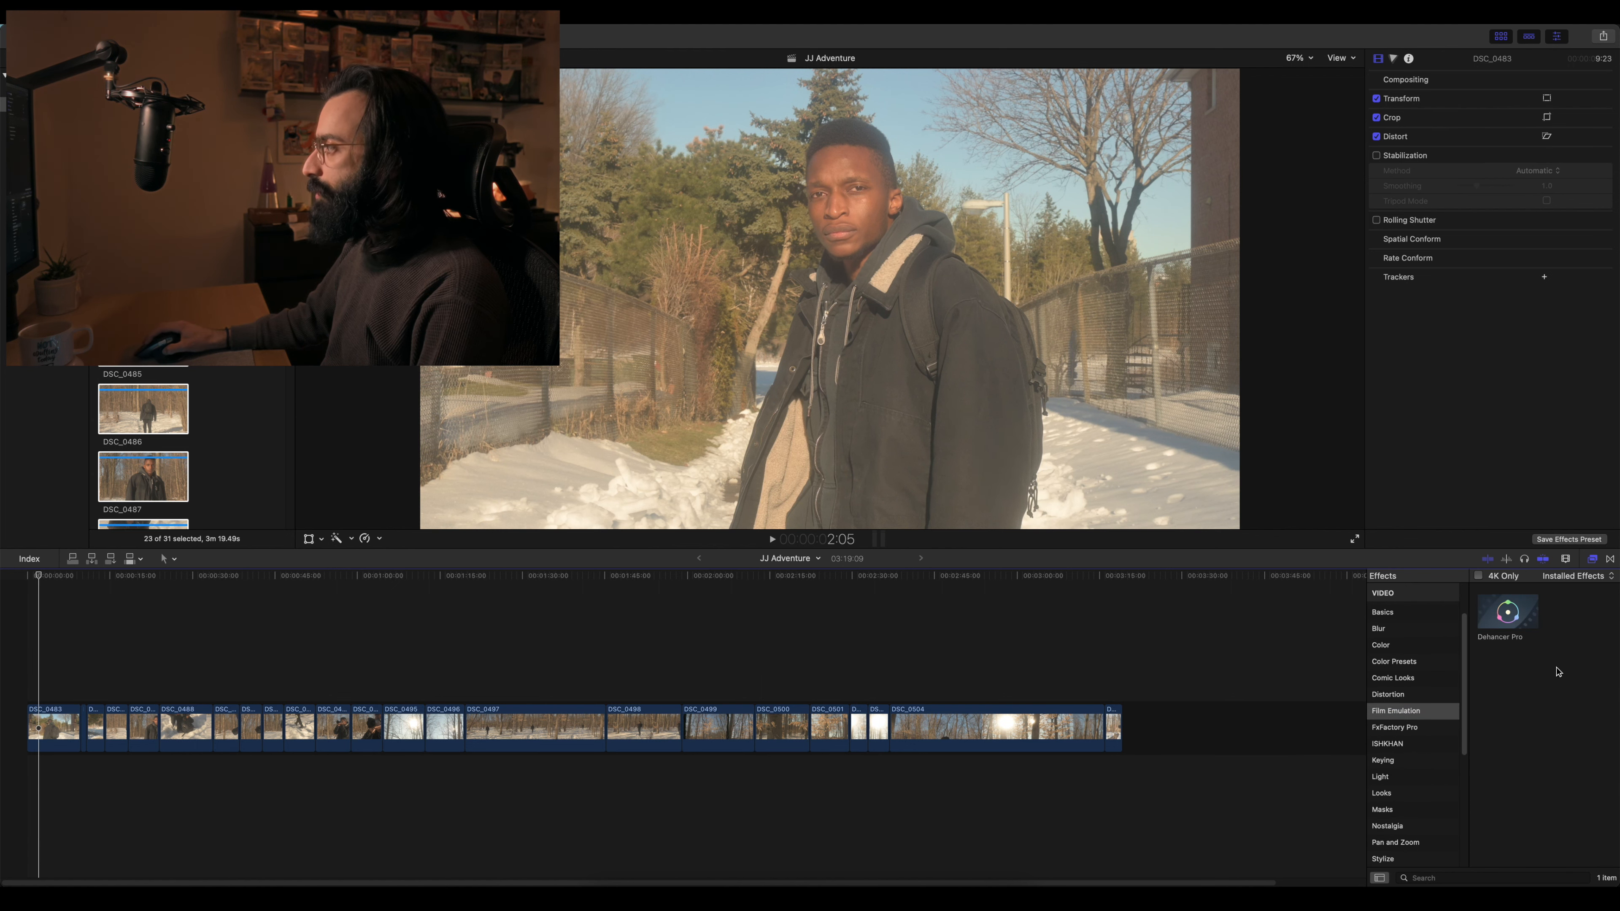
left_click_drag(1506, 616, 61, 722)
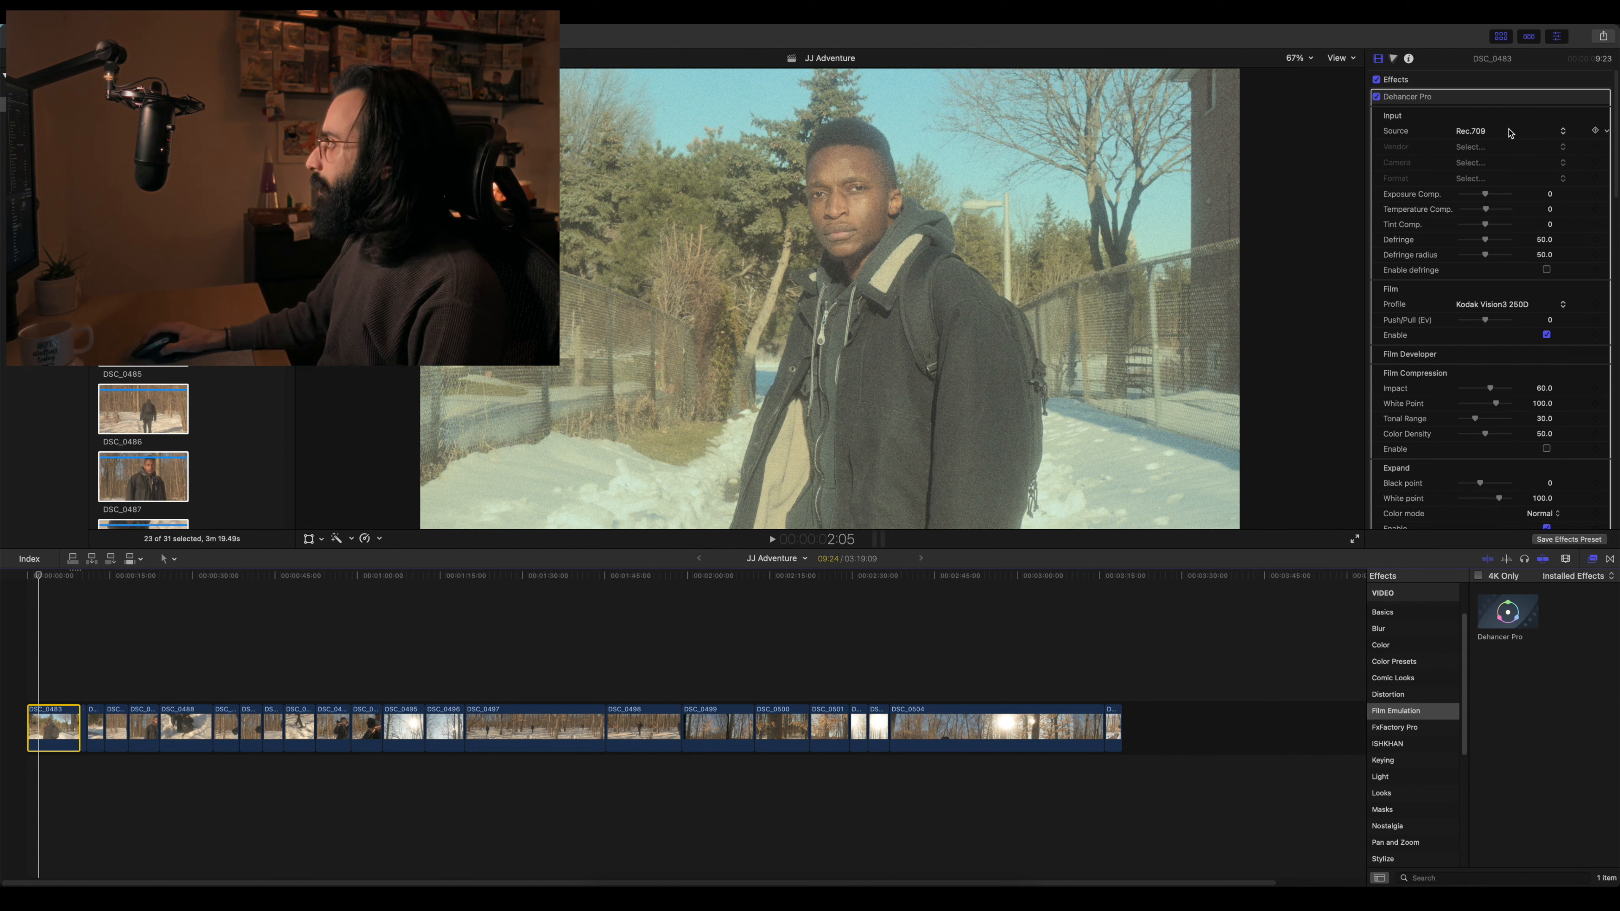
- Try Rec.2020, Apple Gamma 2.0 and Cineon Film Log as the input source of Dehancer Pro
left_click(1511, 133)
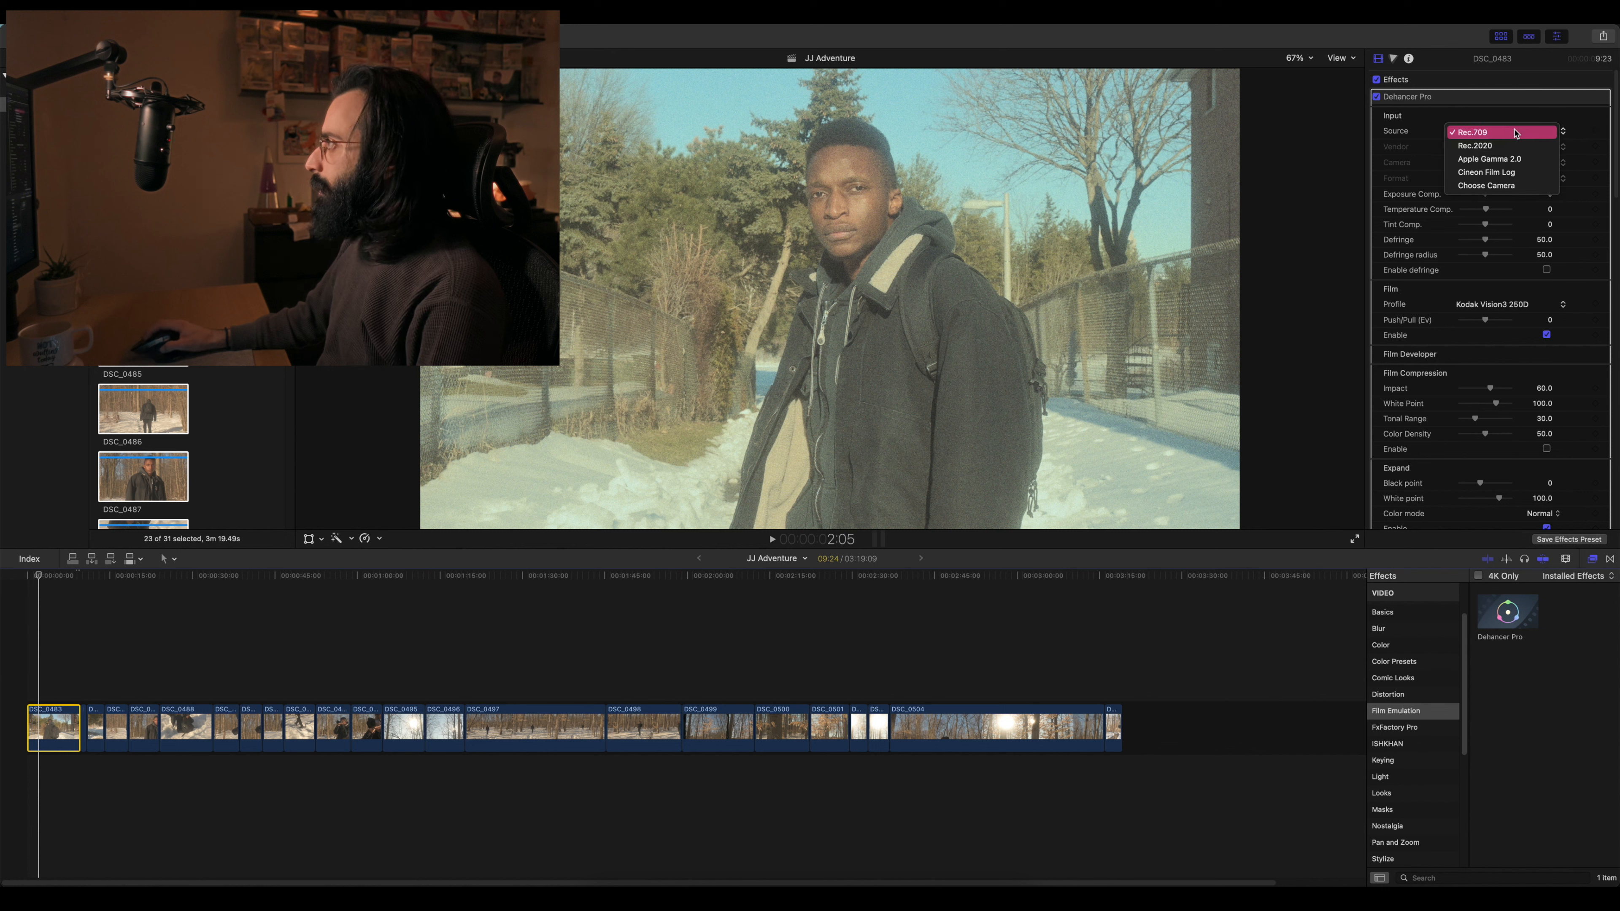
left_click(1483, 148)
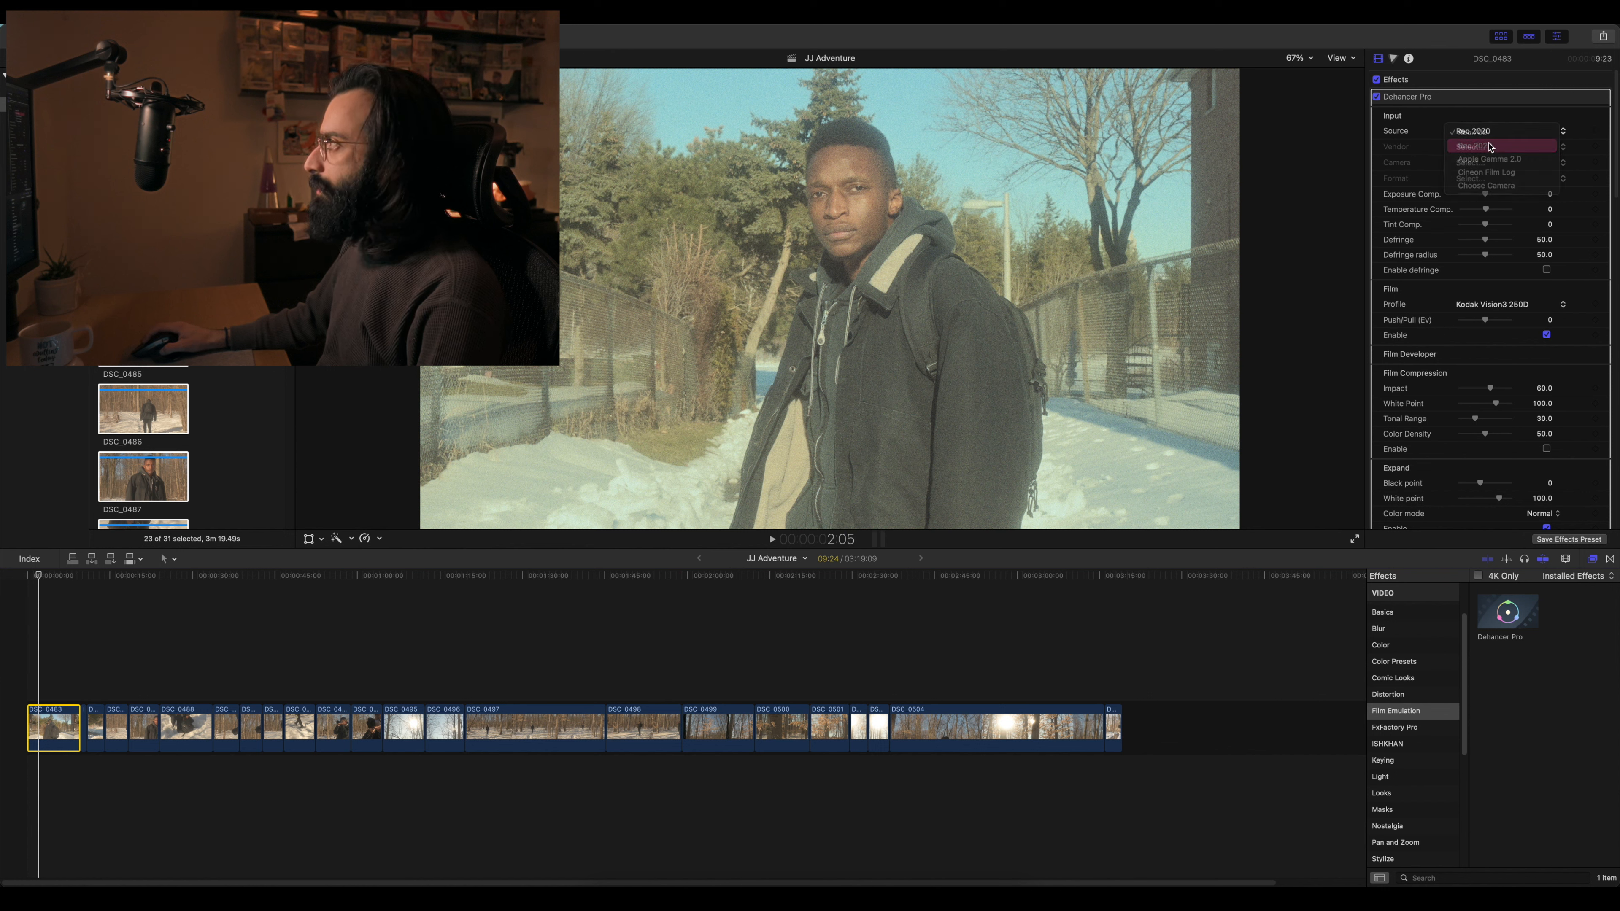
left_click(1485, 132)
left_click(1482, 147)
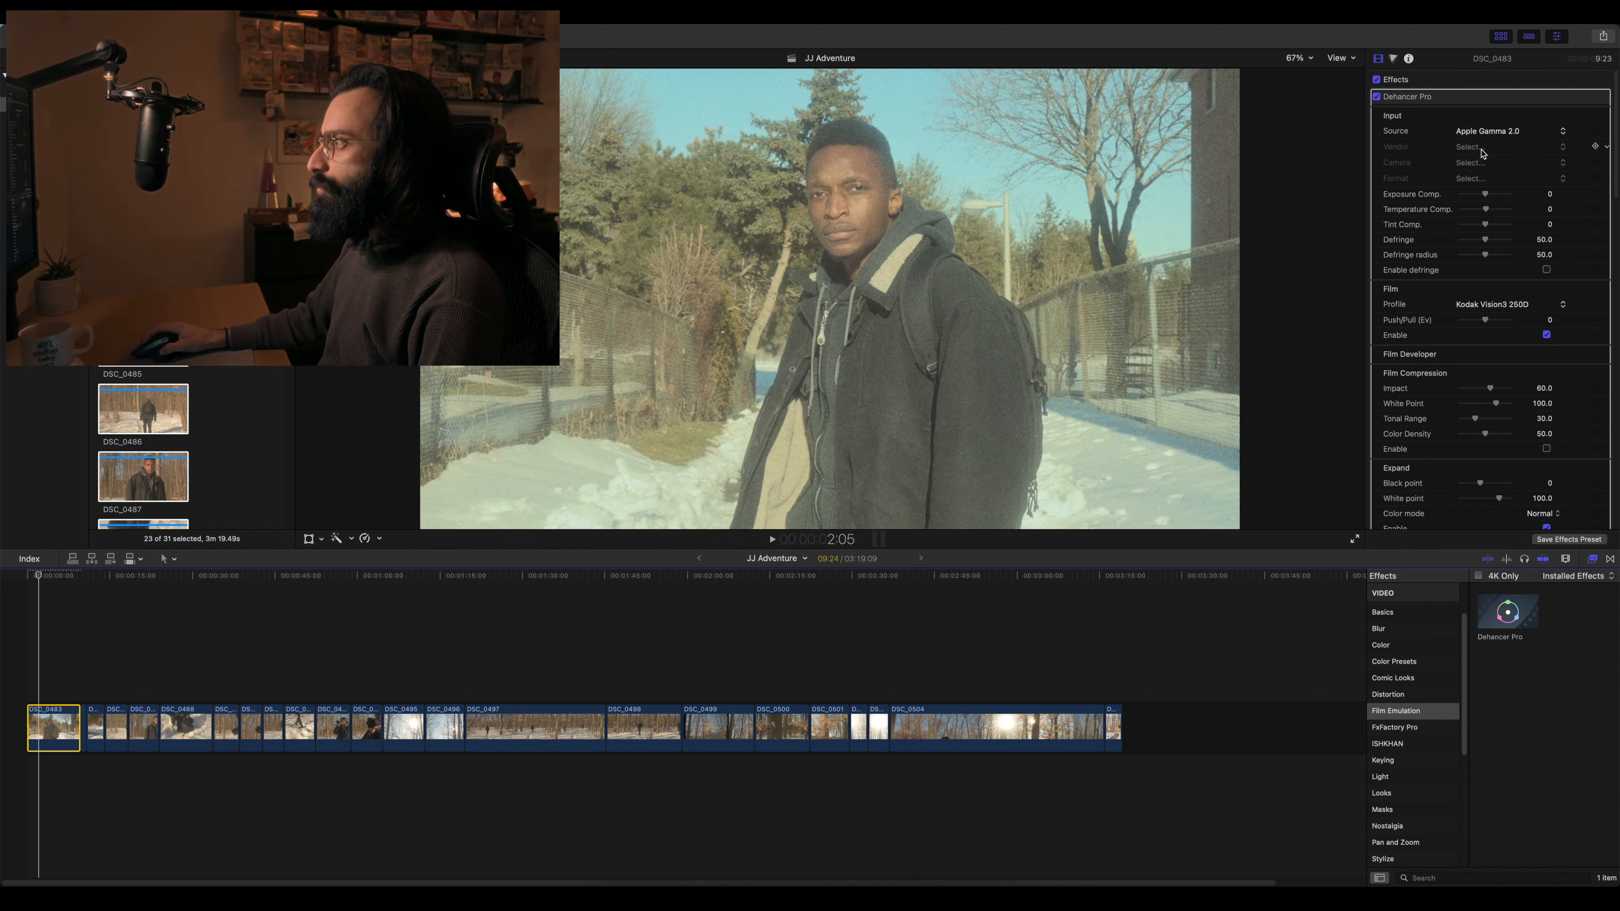
left_click(1485, 135)
left_click(1485, 144)
- Set the input to Choose Camera, Apple, iPhone, FiLMIC Pro Log V3+, and compare the clip with the Dehancer Pro effect off and on
left_click(1488, 133)
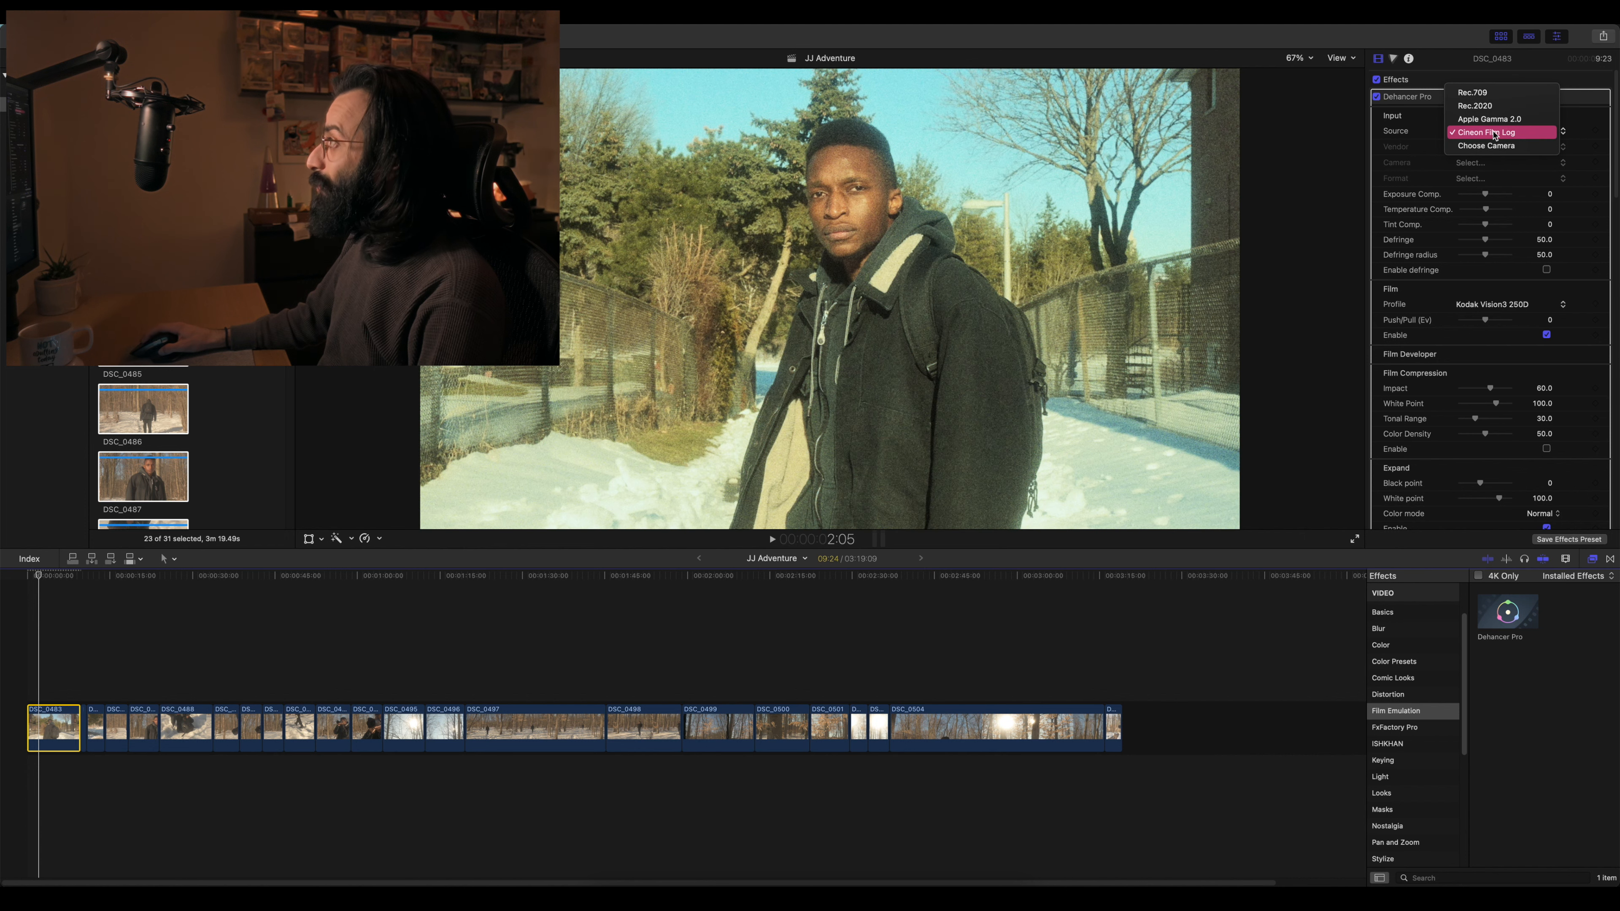
left_click(1493, 146)
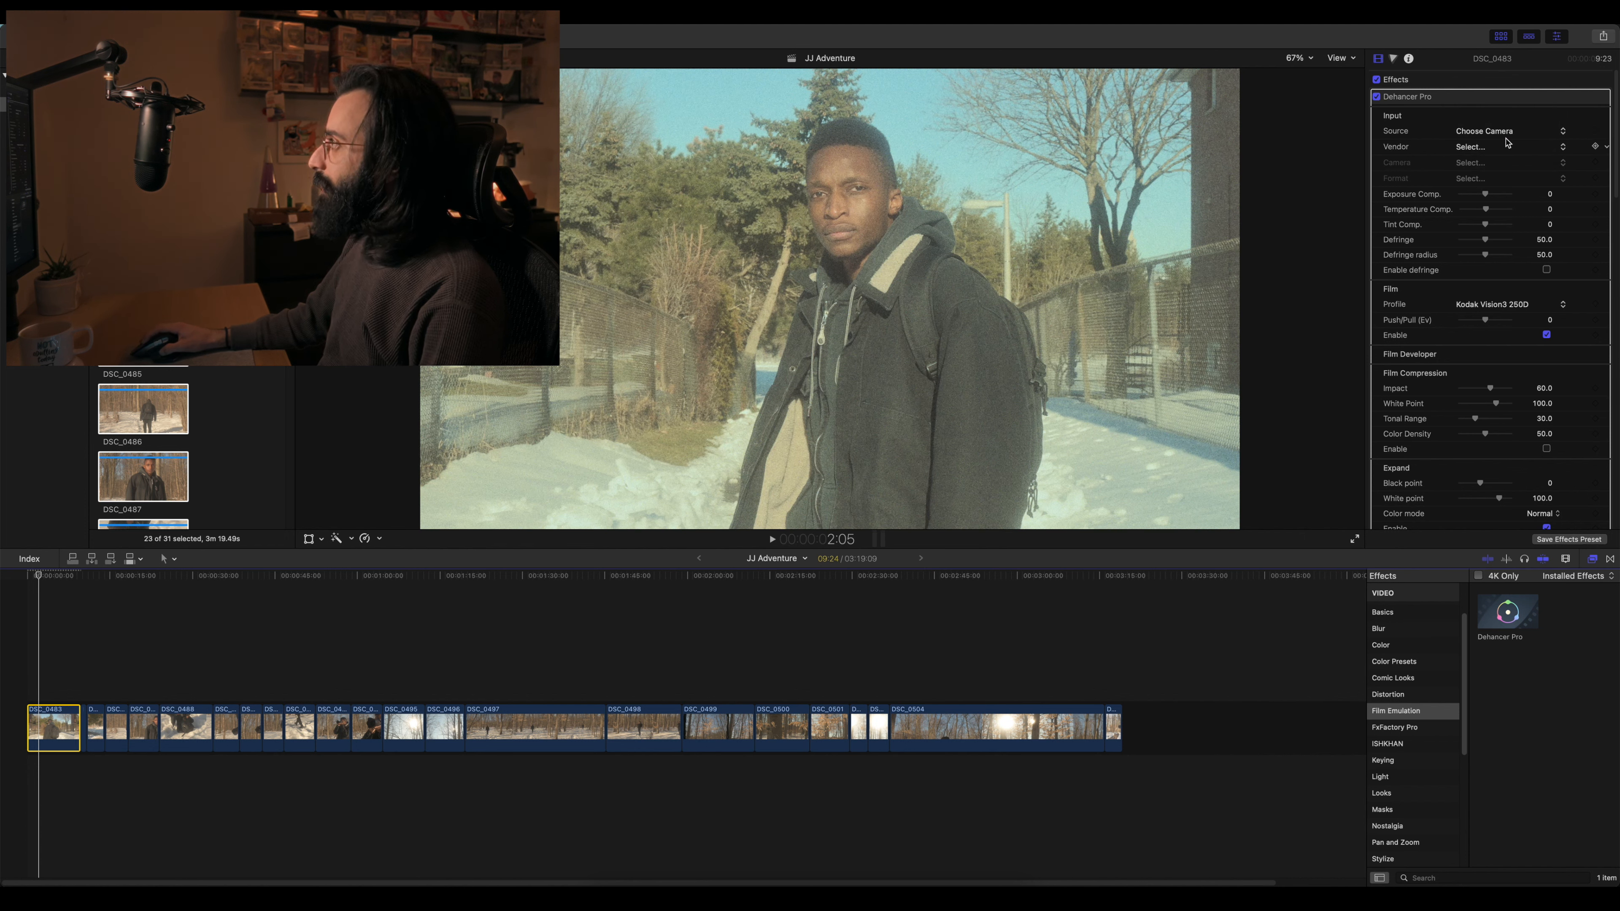
left_click(1486, 146)
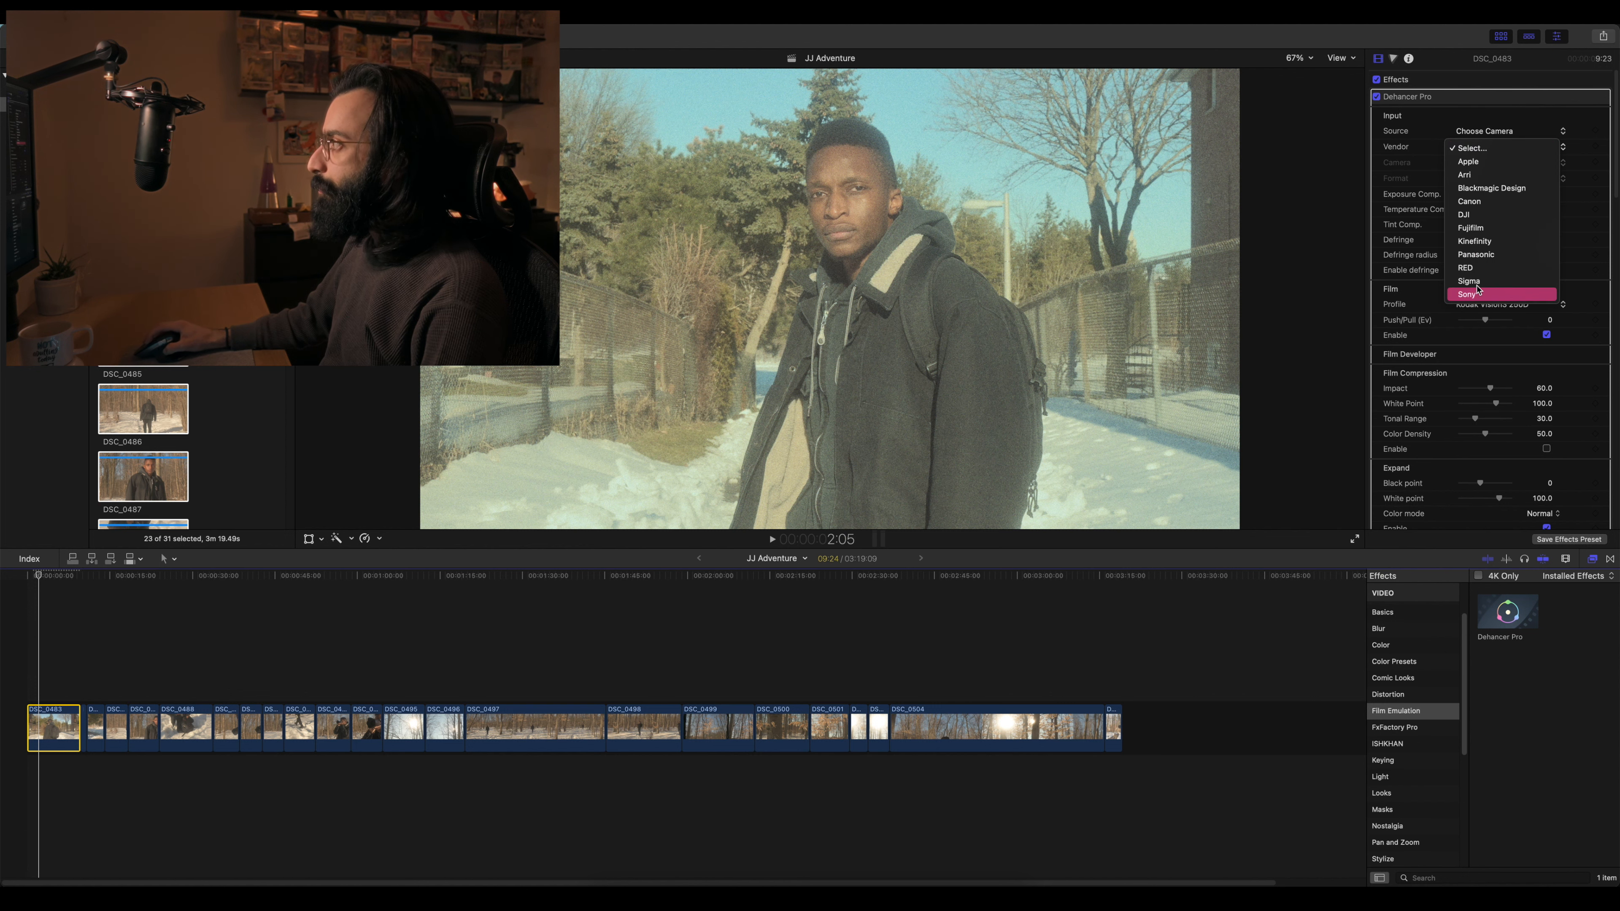
left_click(1468, 161)
left_click(1490, 179)
left_click(1517, 208)
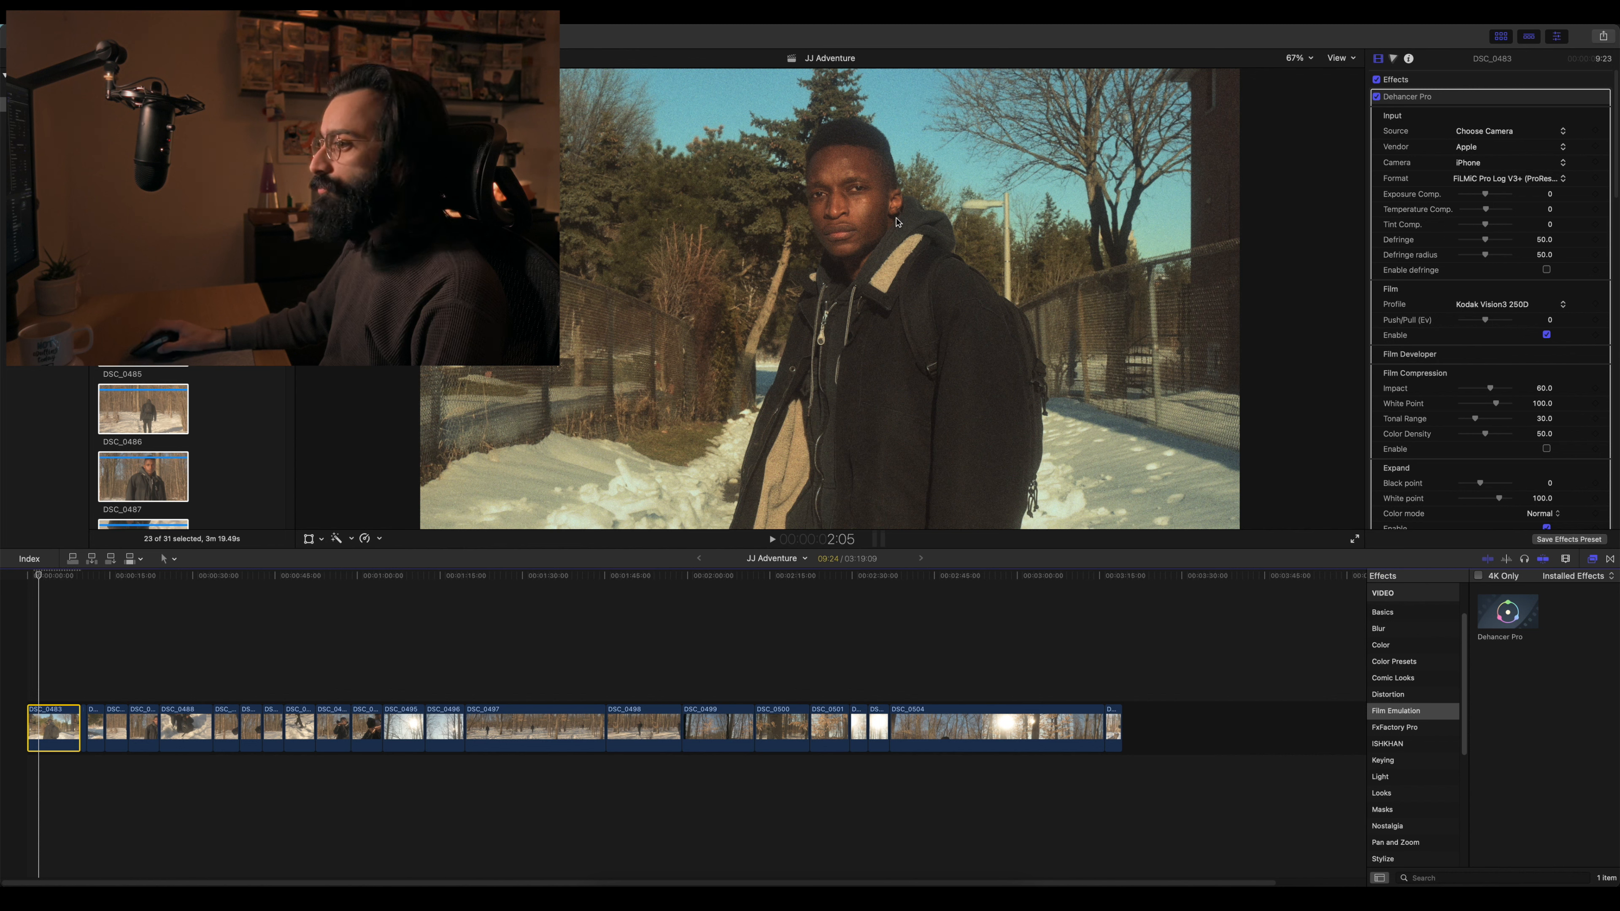
left_click(1376, 97)
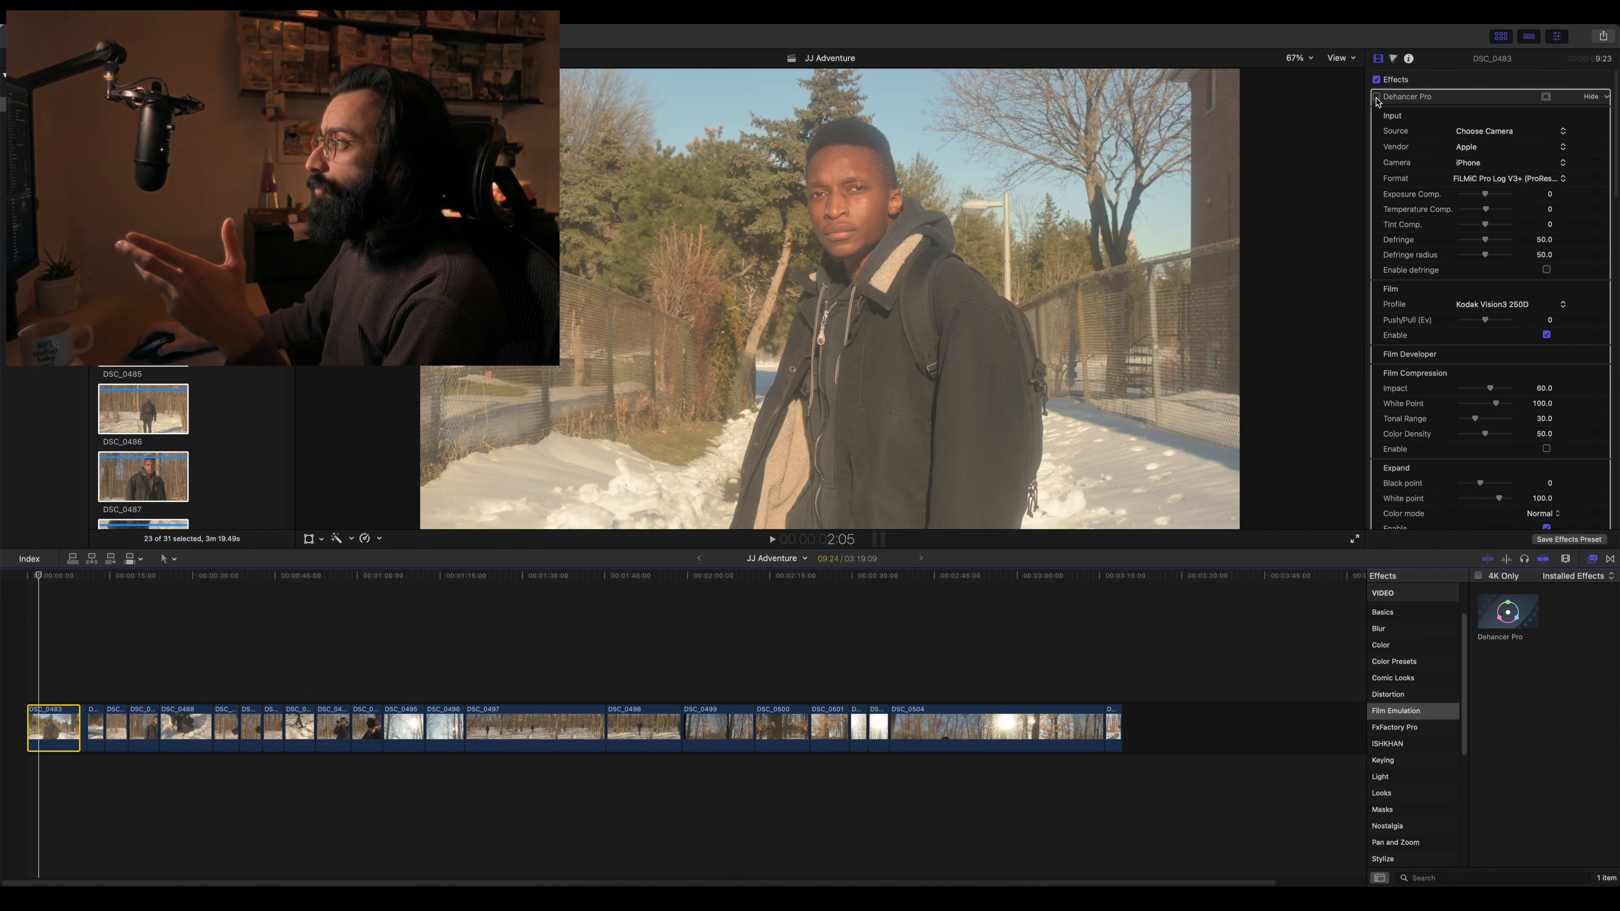
left_click(1376, 97)
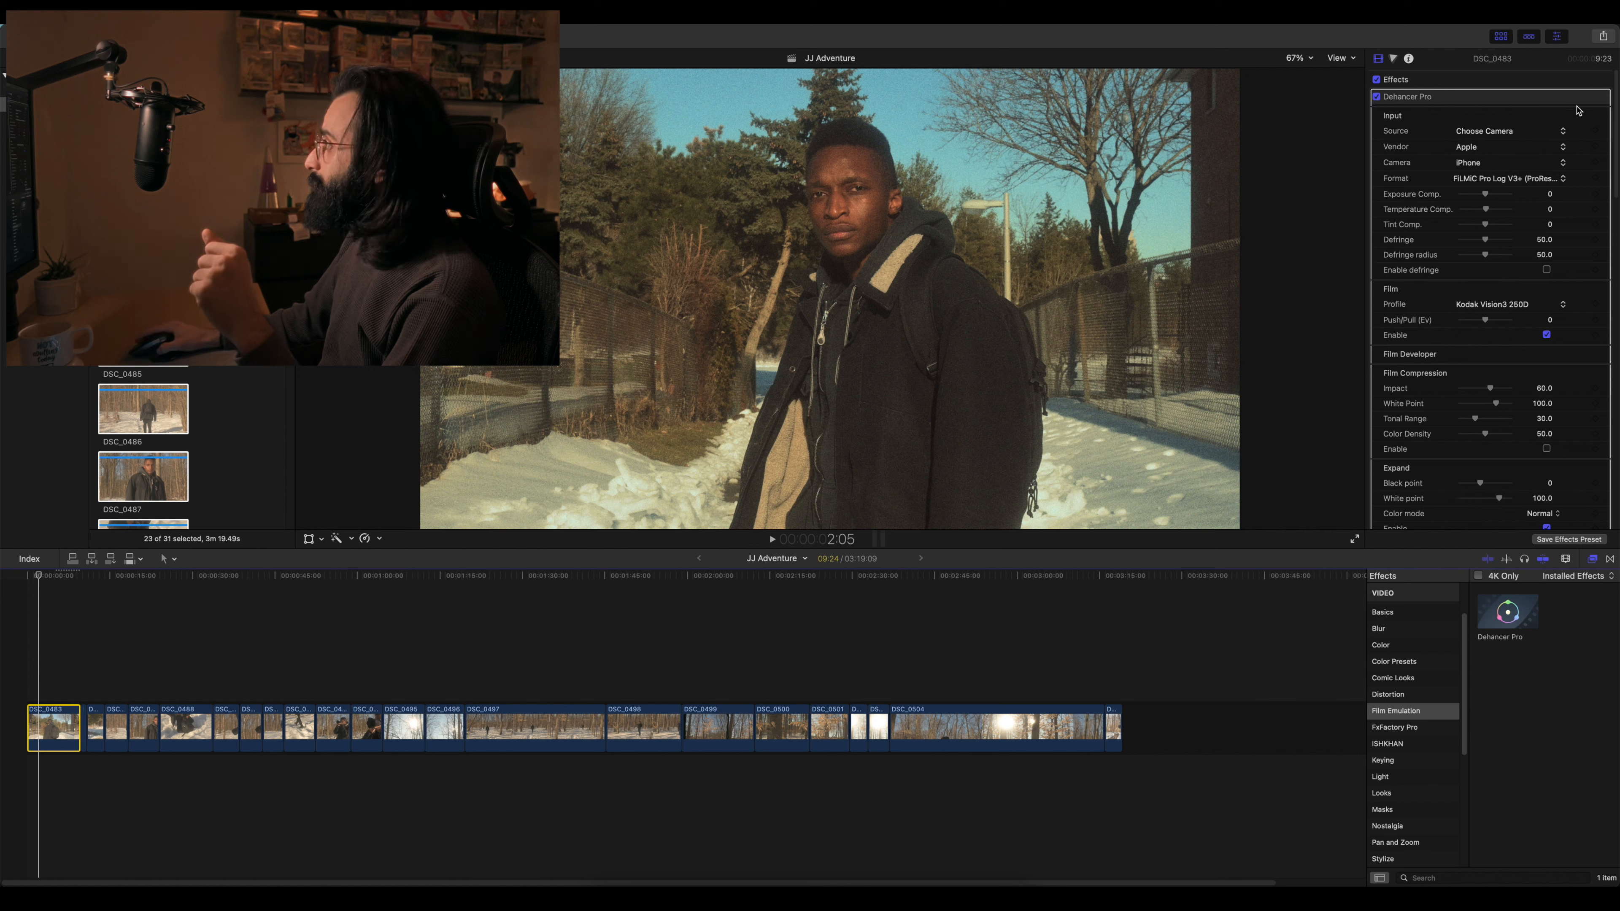
- Set the input's exposure compensation to 0.14, temperature compensation to 24 and tint compensation to 16
scroll(1617, 115, "down", 1)
scroll(1617, 118, "down", 2)
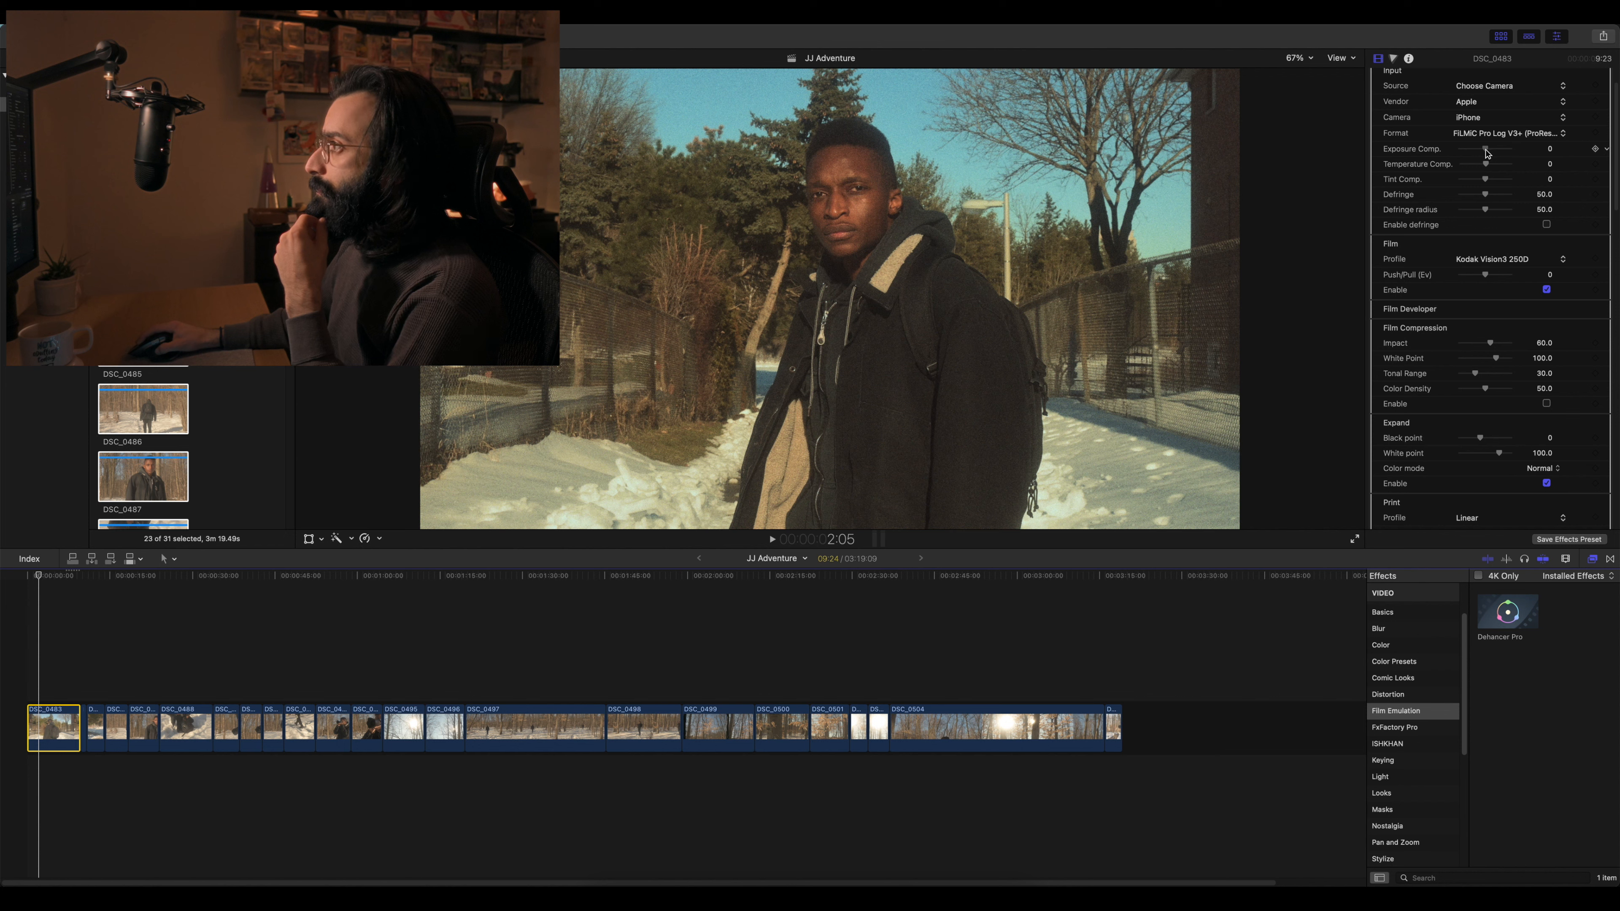
left_click_drag(1487, 152, 1488, 153)
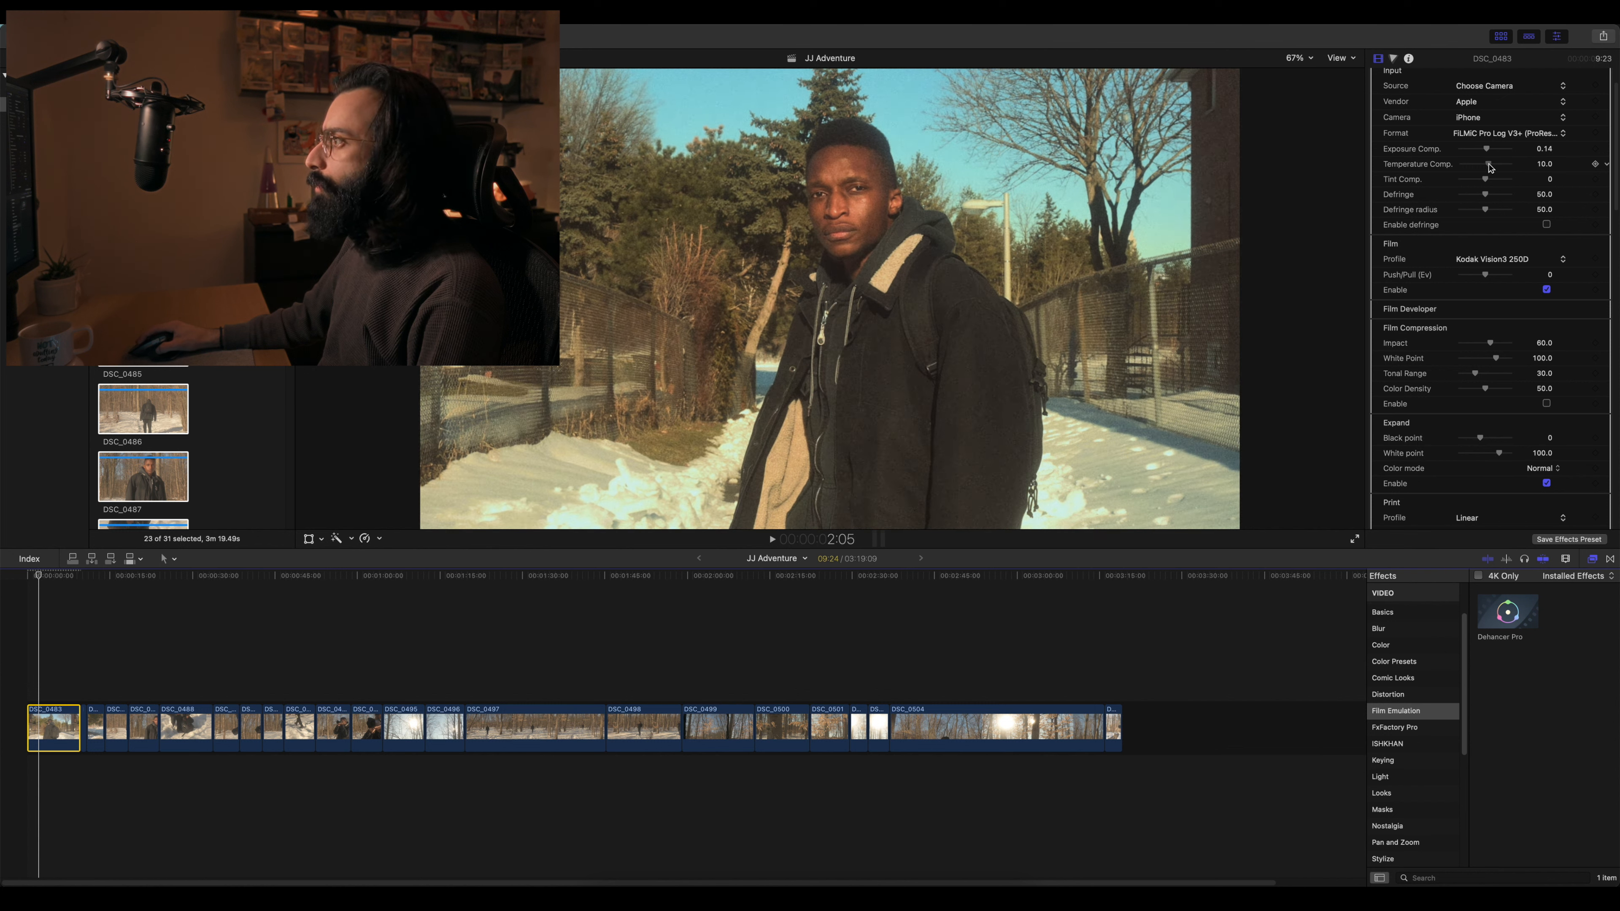
mouse_move(1492, 167)
left_mouse_down()
mouse_move(1518, 170)
mouse_move(1422, 168)
mouse_move(1490, 168)
left_mouse_up()
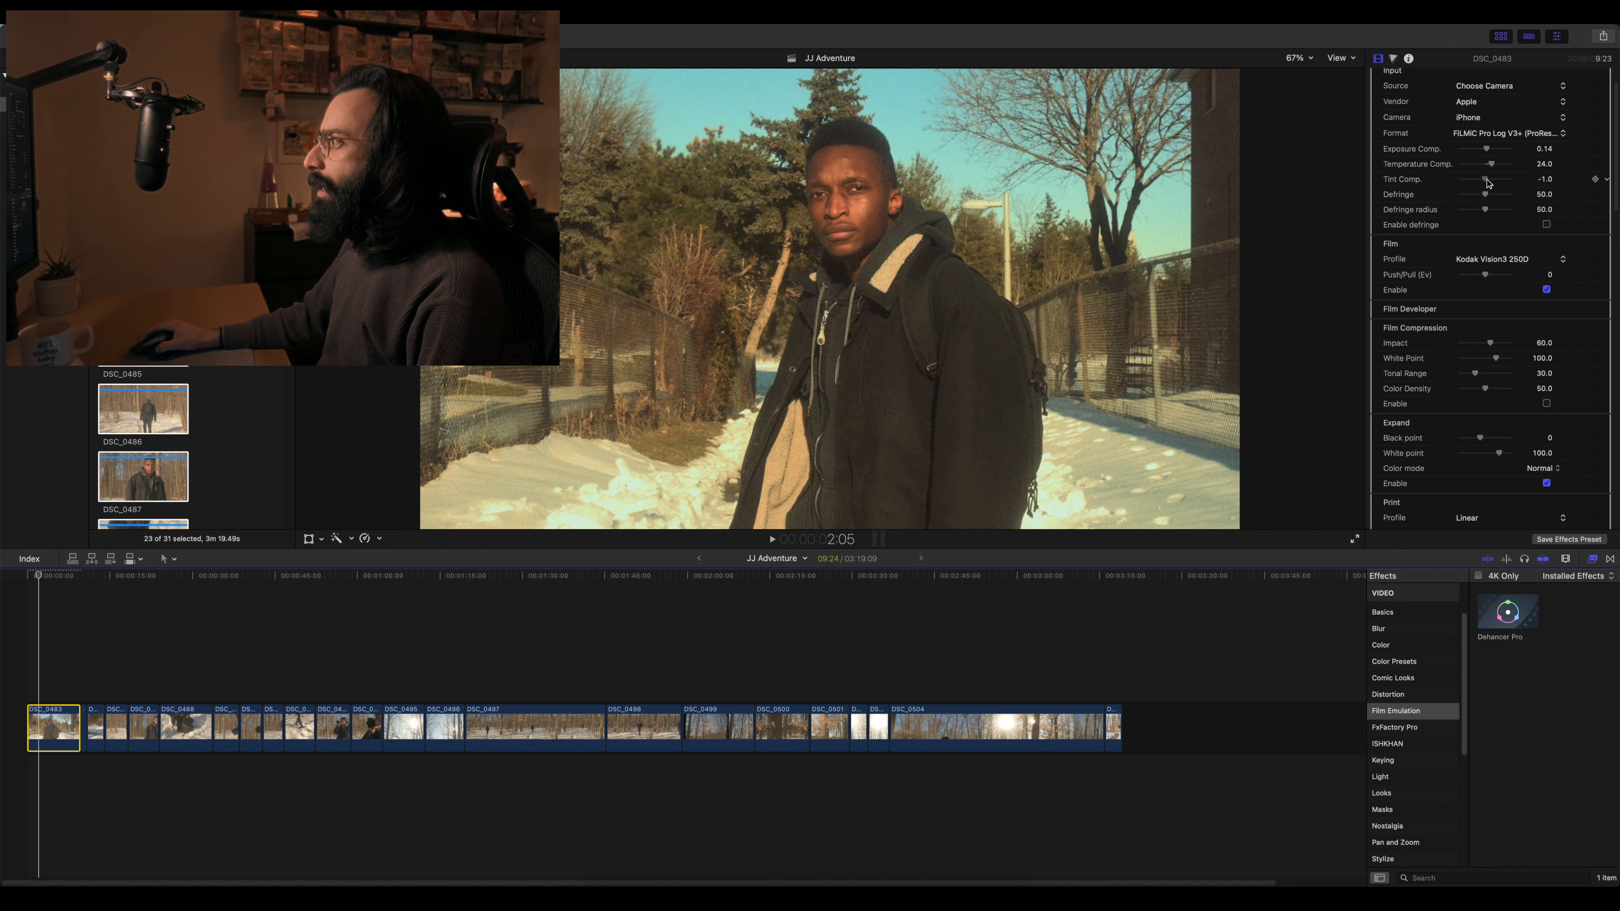
mouse_move(1491, 183)
left_mouse_down()
mouse_move(1513, 184)
mouse_move(1495, 185)
left_mouse_up()
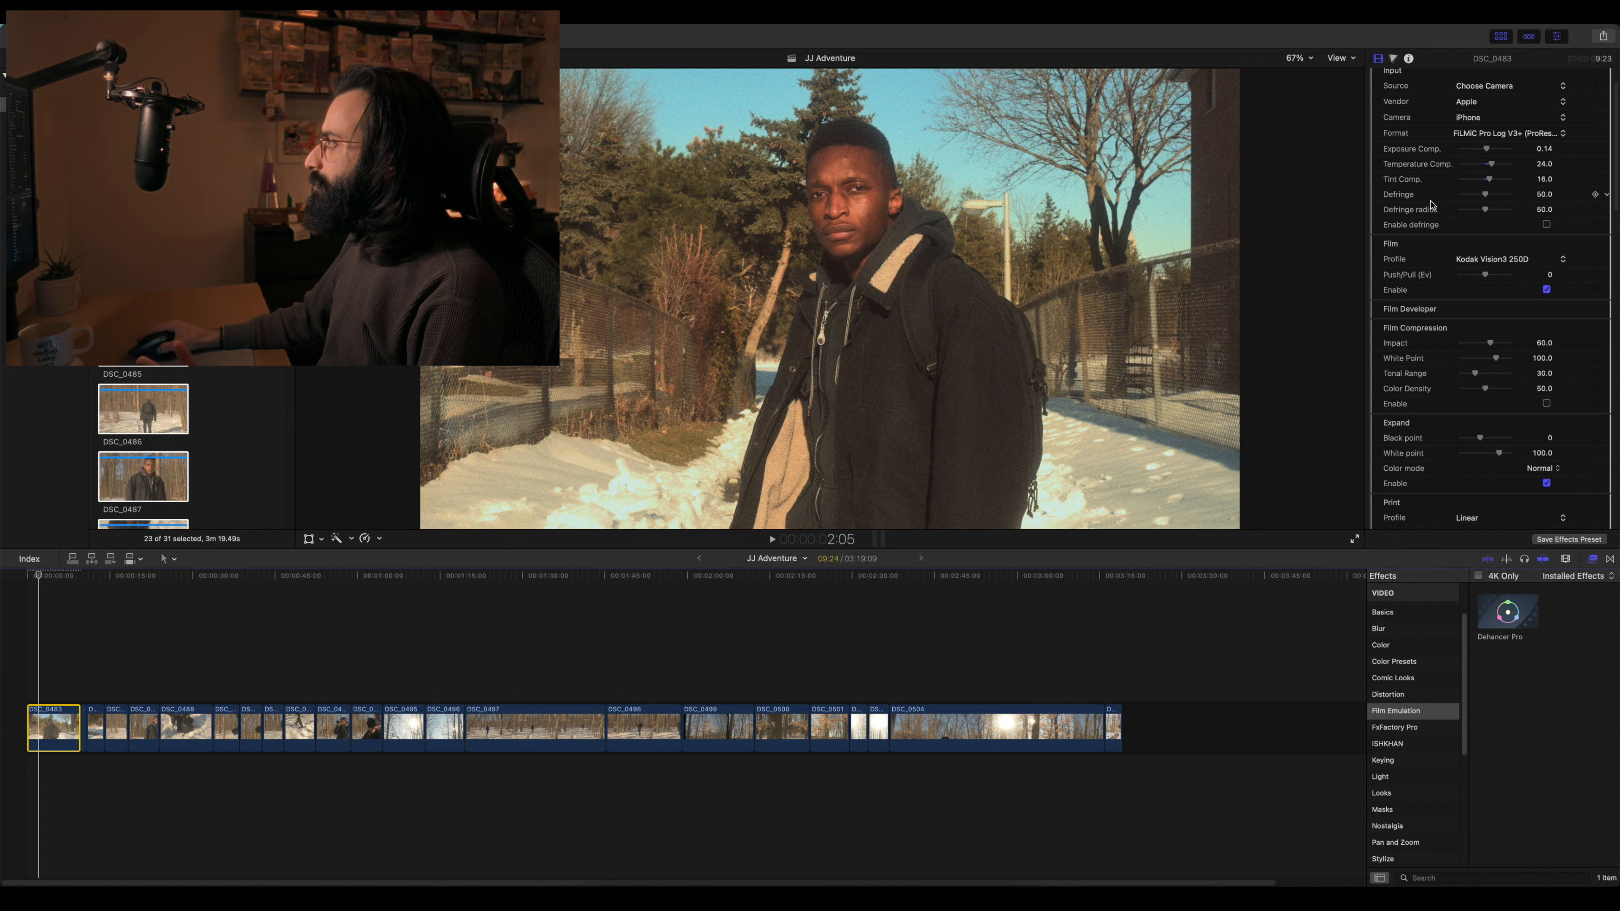
- Change the film profile of the Dehancer Pro effect to Kodak Portra 400
scroll(1564, 171, "down", 3)
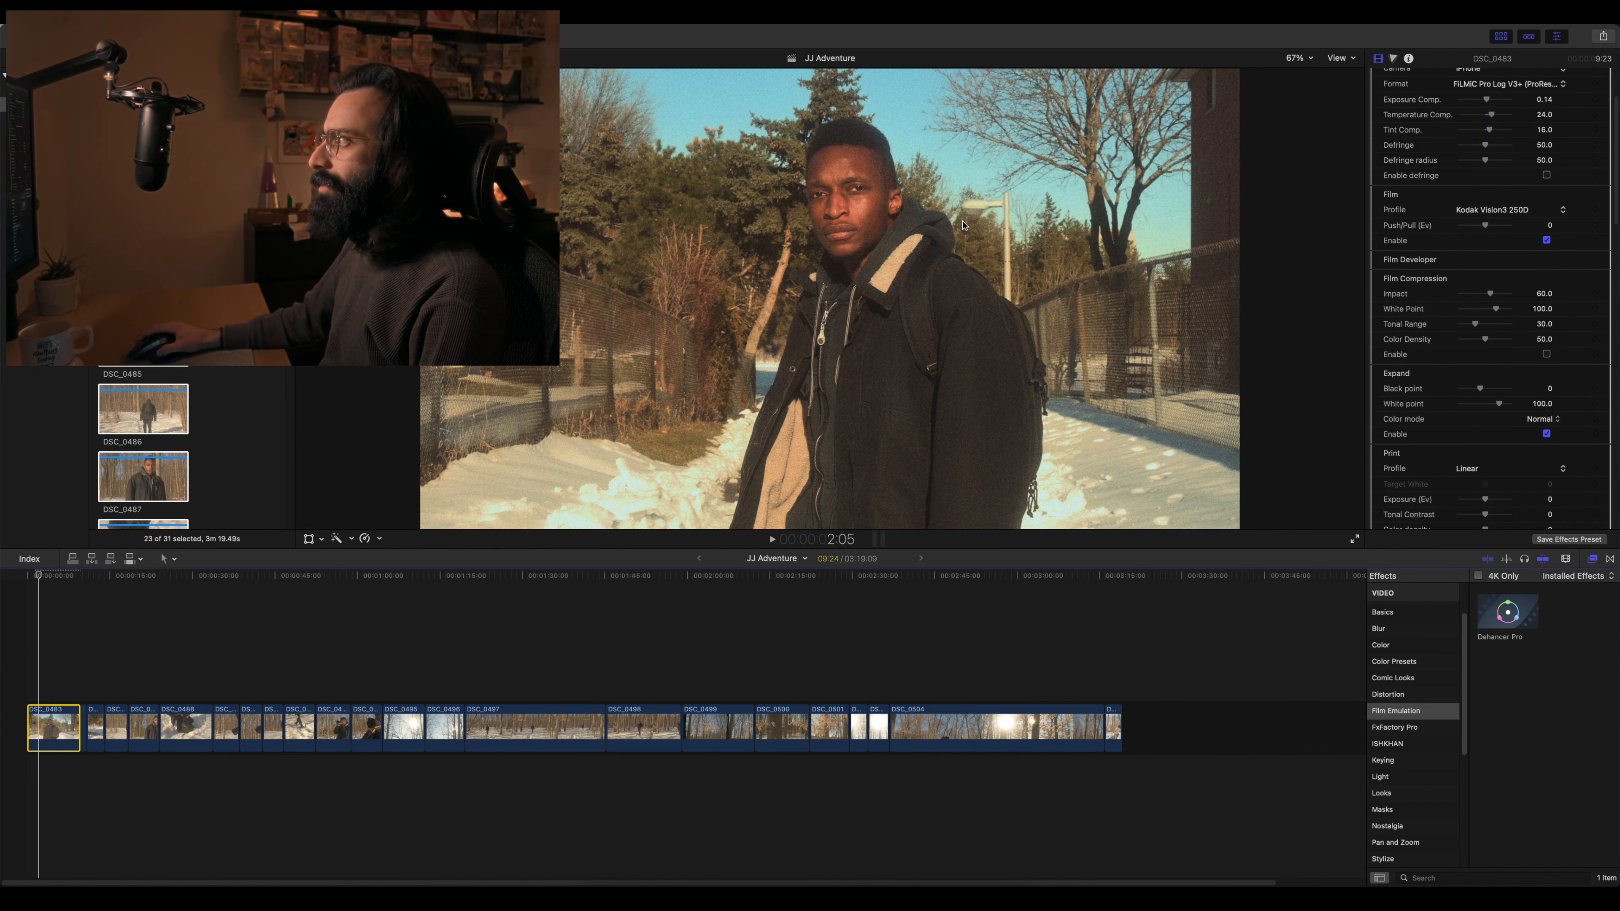
scroll(1450, 289, "down", 1)
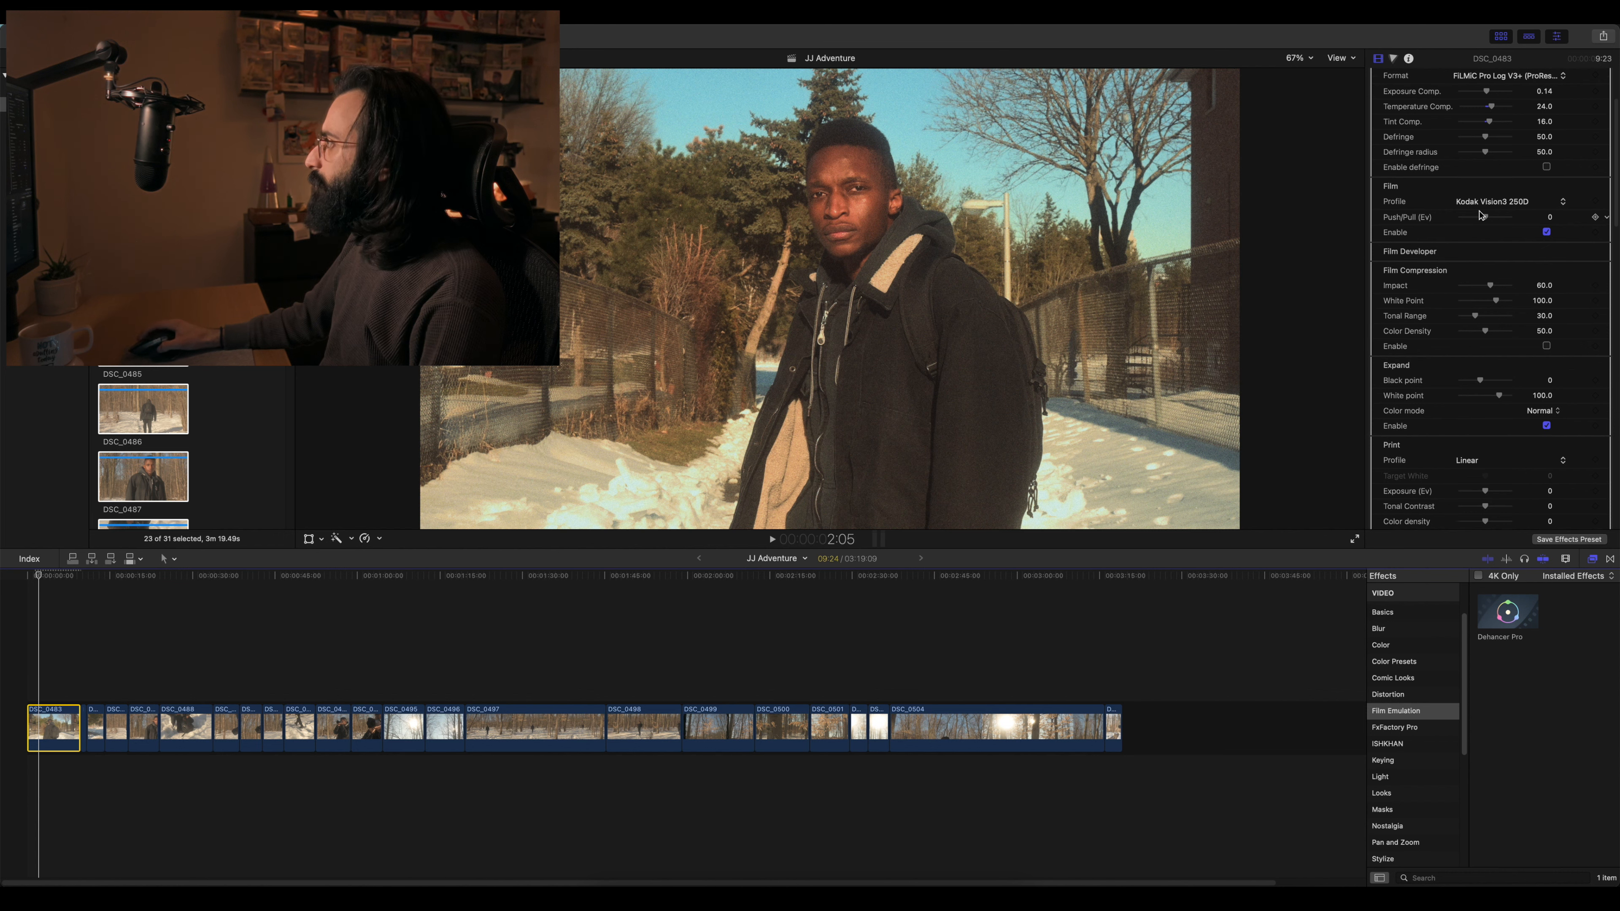
scroll(1408, 211, "down", 1)
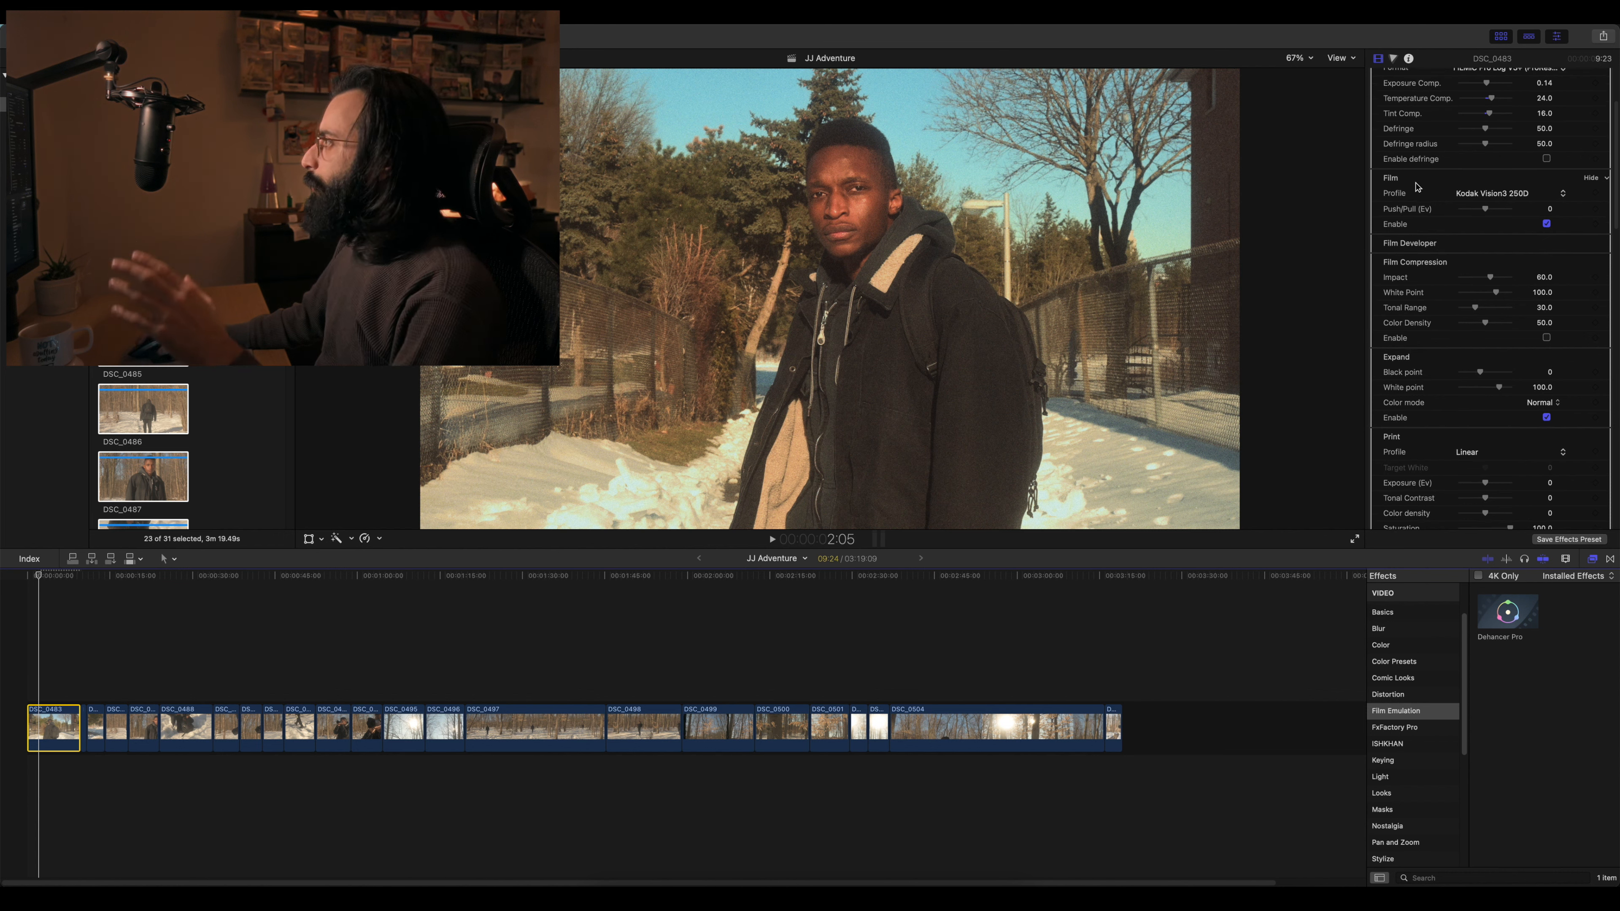
left_click(1470, 193)
scroll(1559, 221, "up", 10)
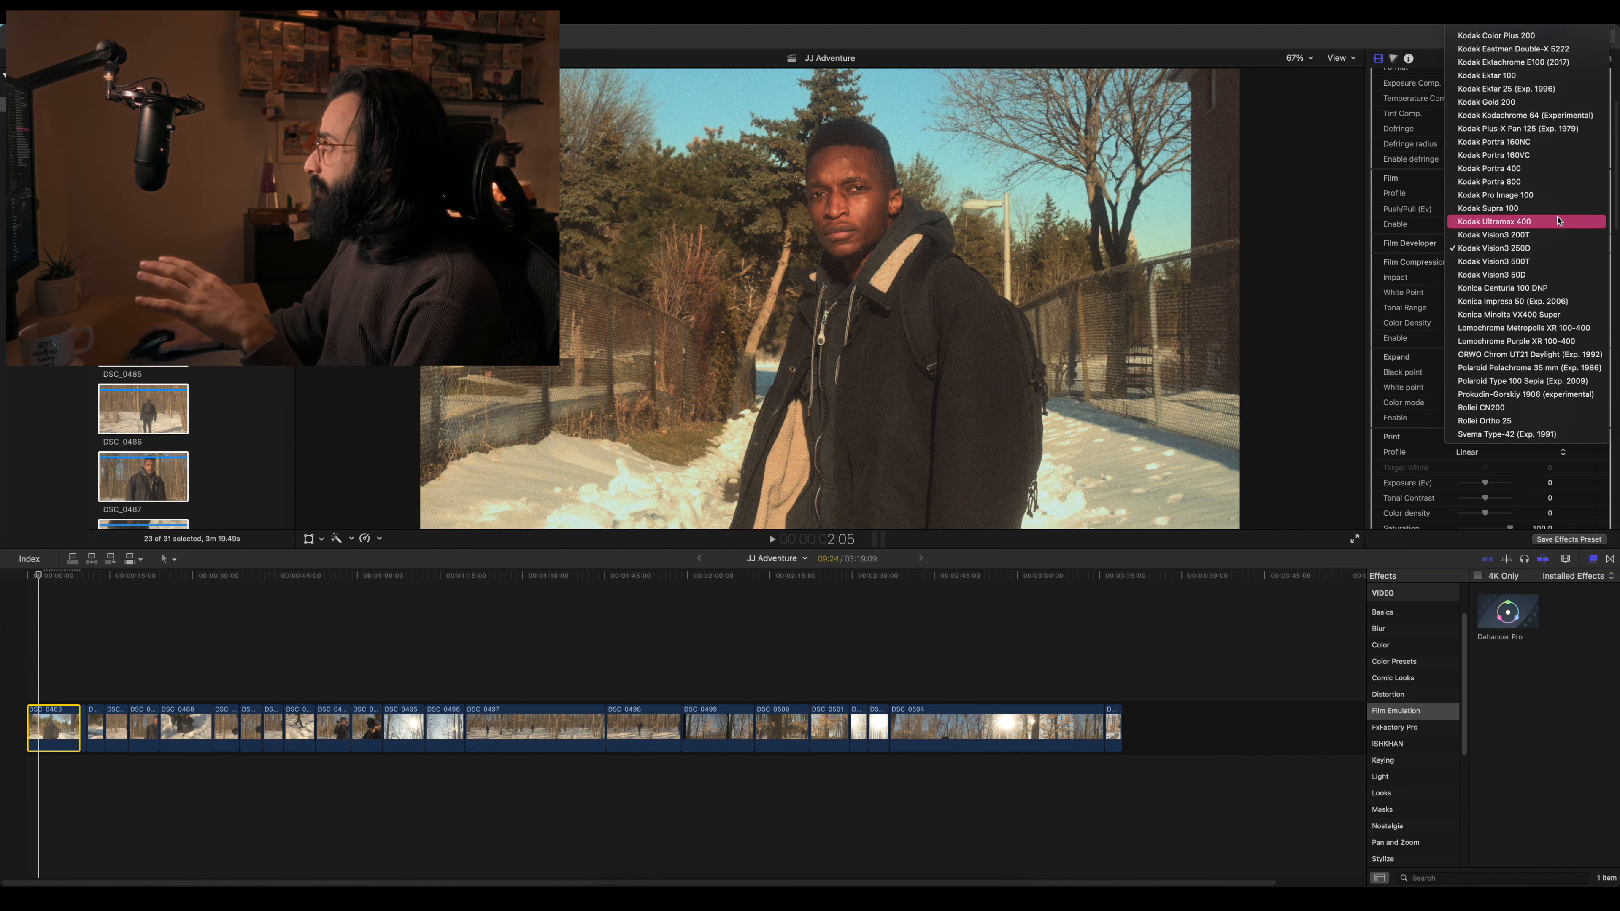
scroll(1549, 374, "up", 4)
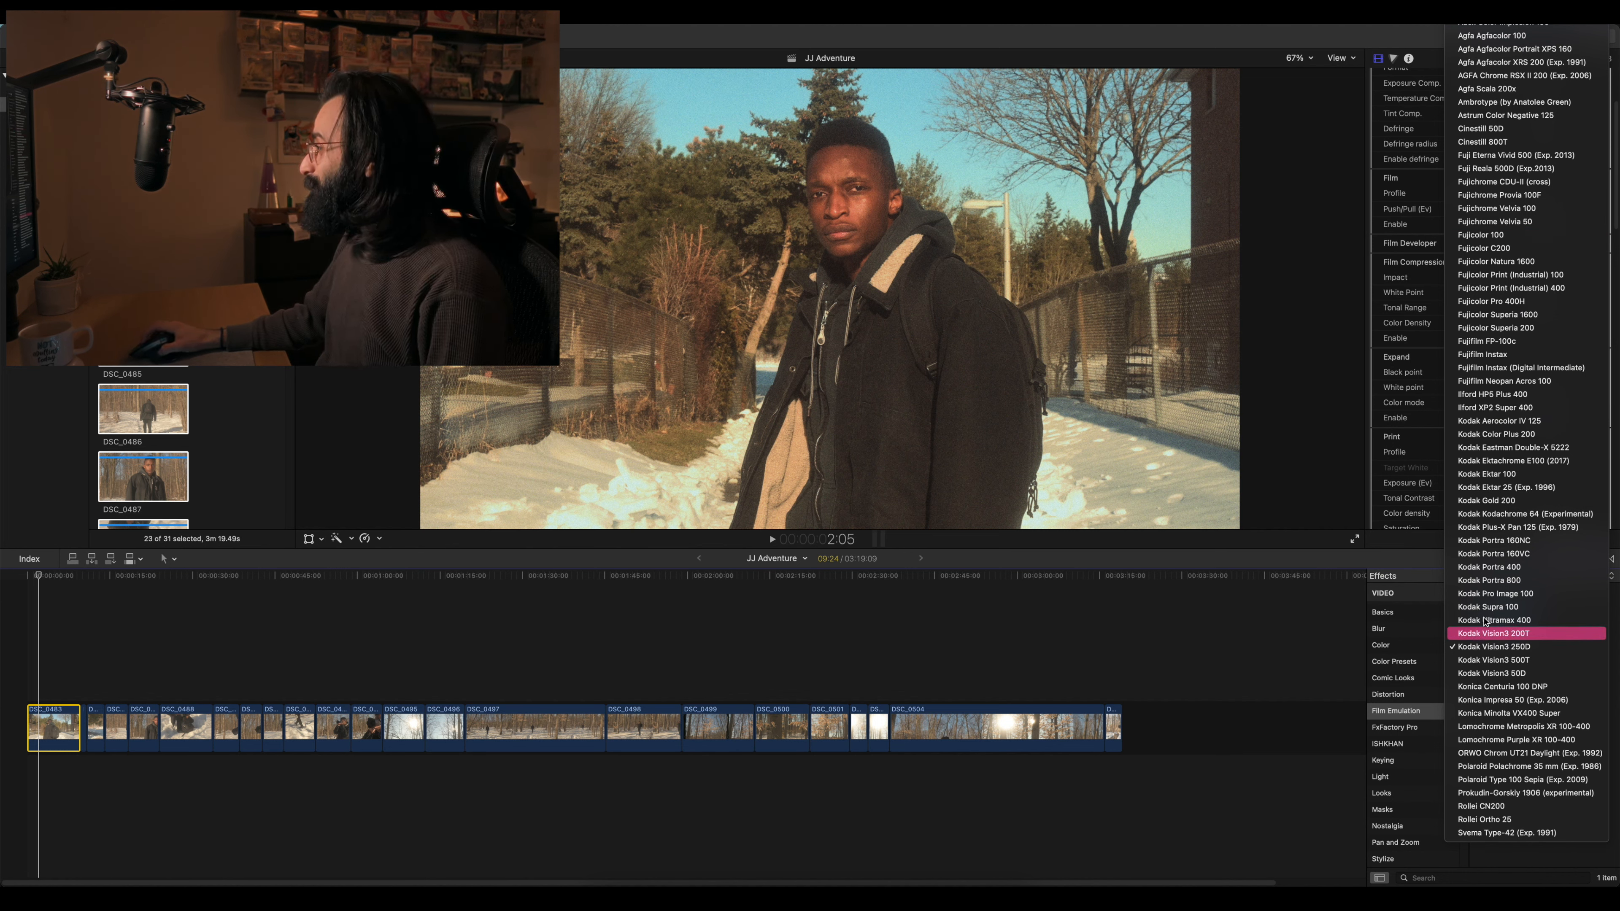
left_click(1483, 568)
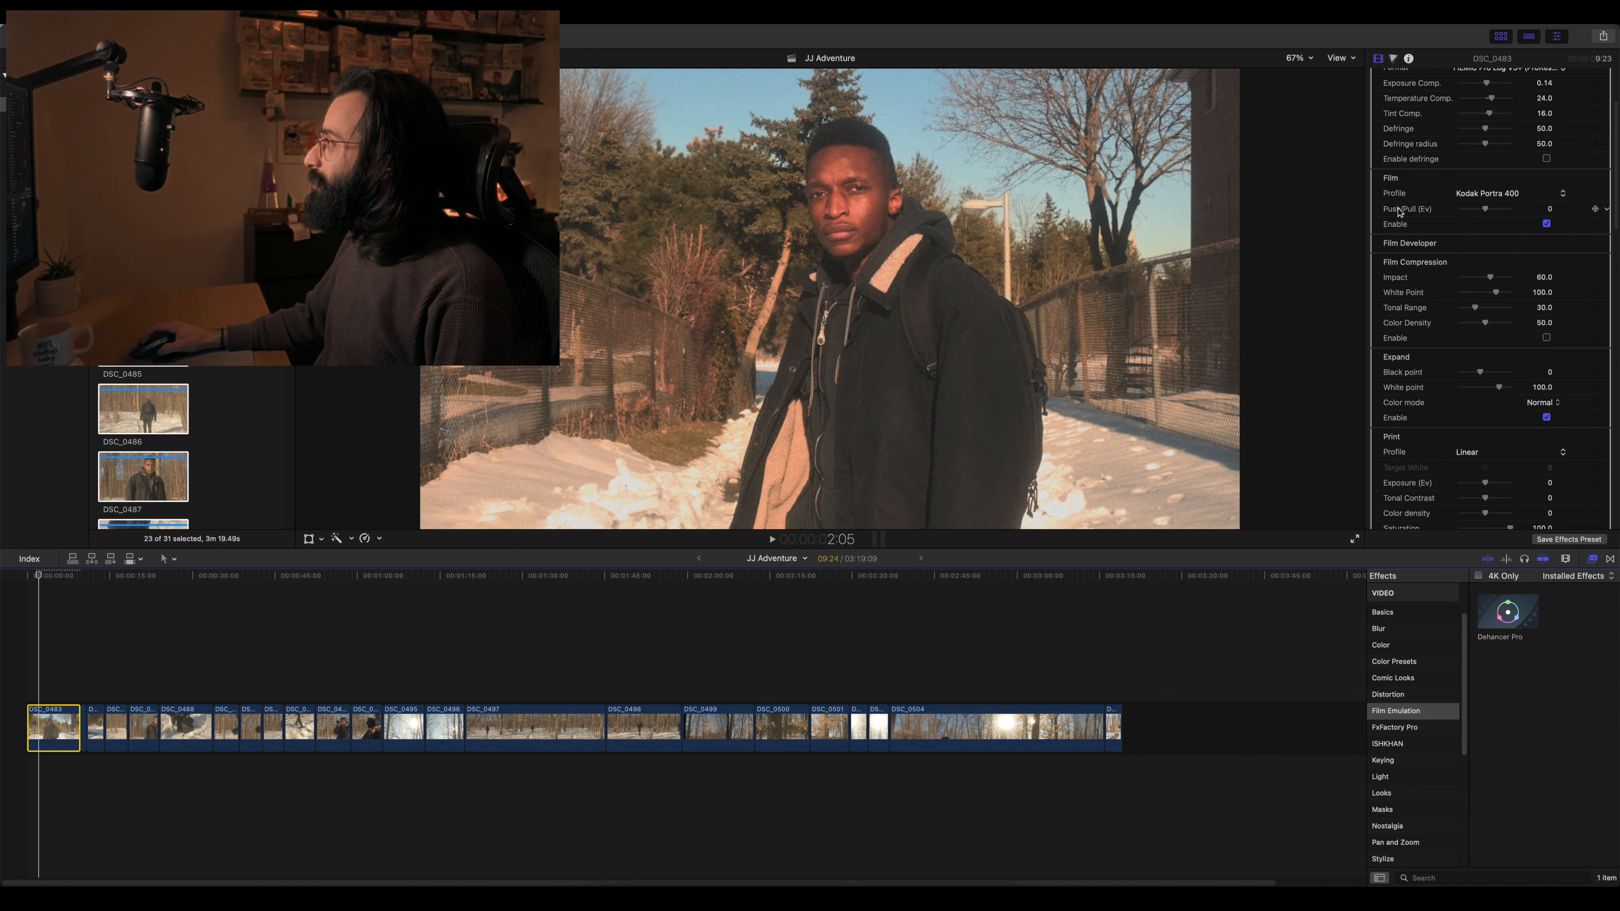
- Try a push/pull of 1.47 Ev on the Kodak Portra 400 film and compare the clip with the film emulation off and on
left_click(1487, 210)
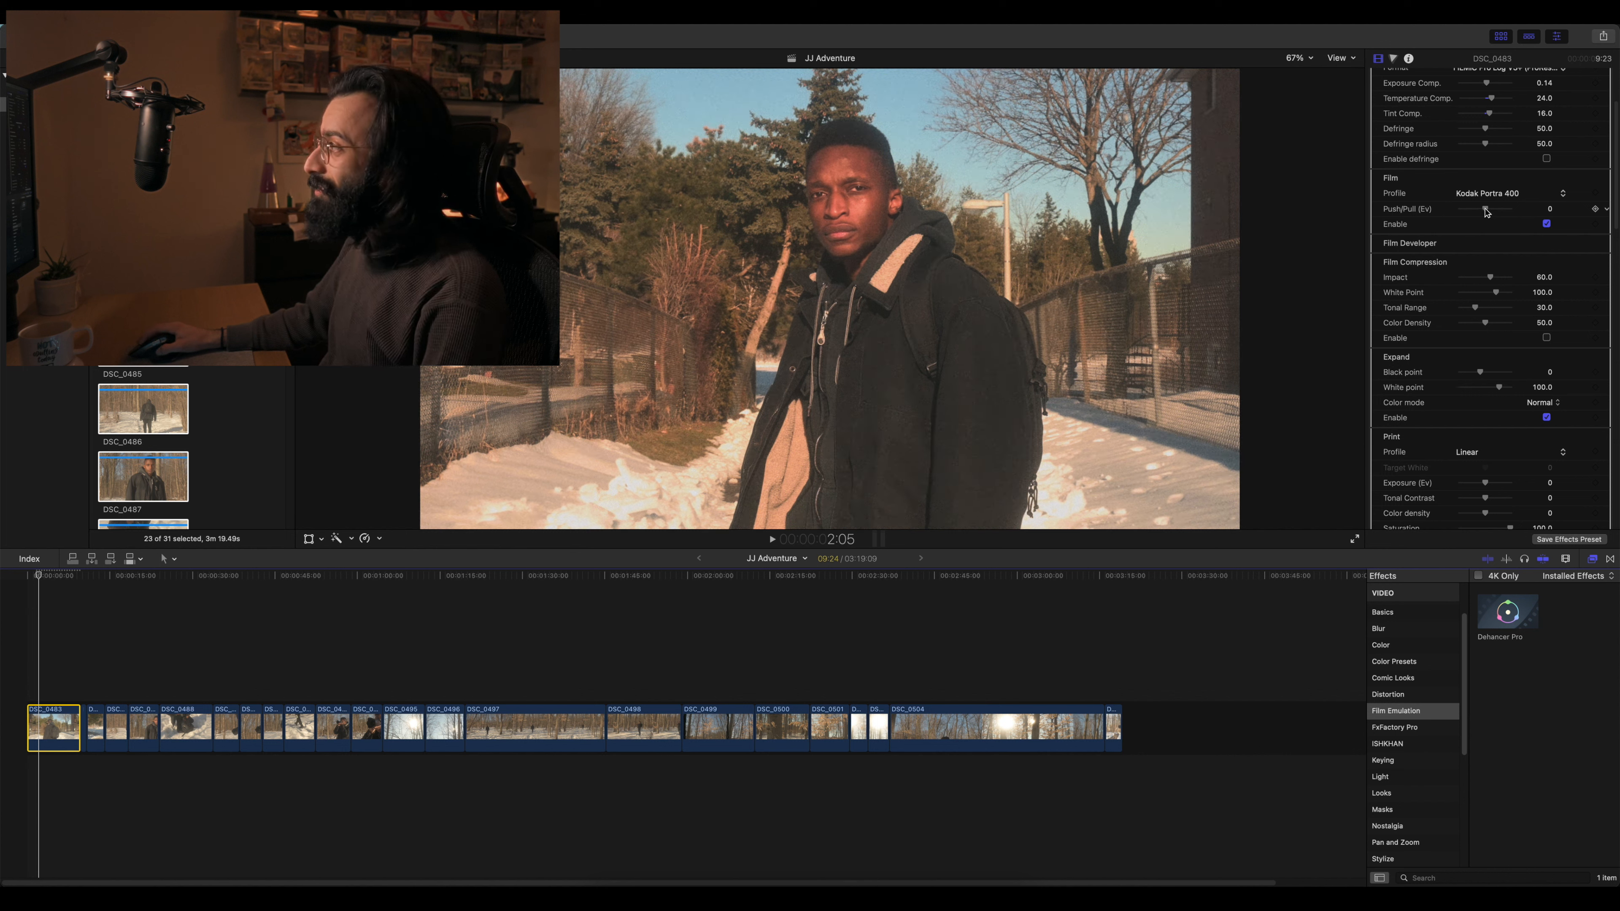
mouse_move(1487, 211)
left_mouse_down()
mouse_move(1570, 219)
mouse_move(1501, 213)
left_mouse_up()
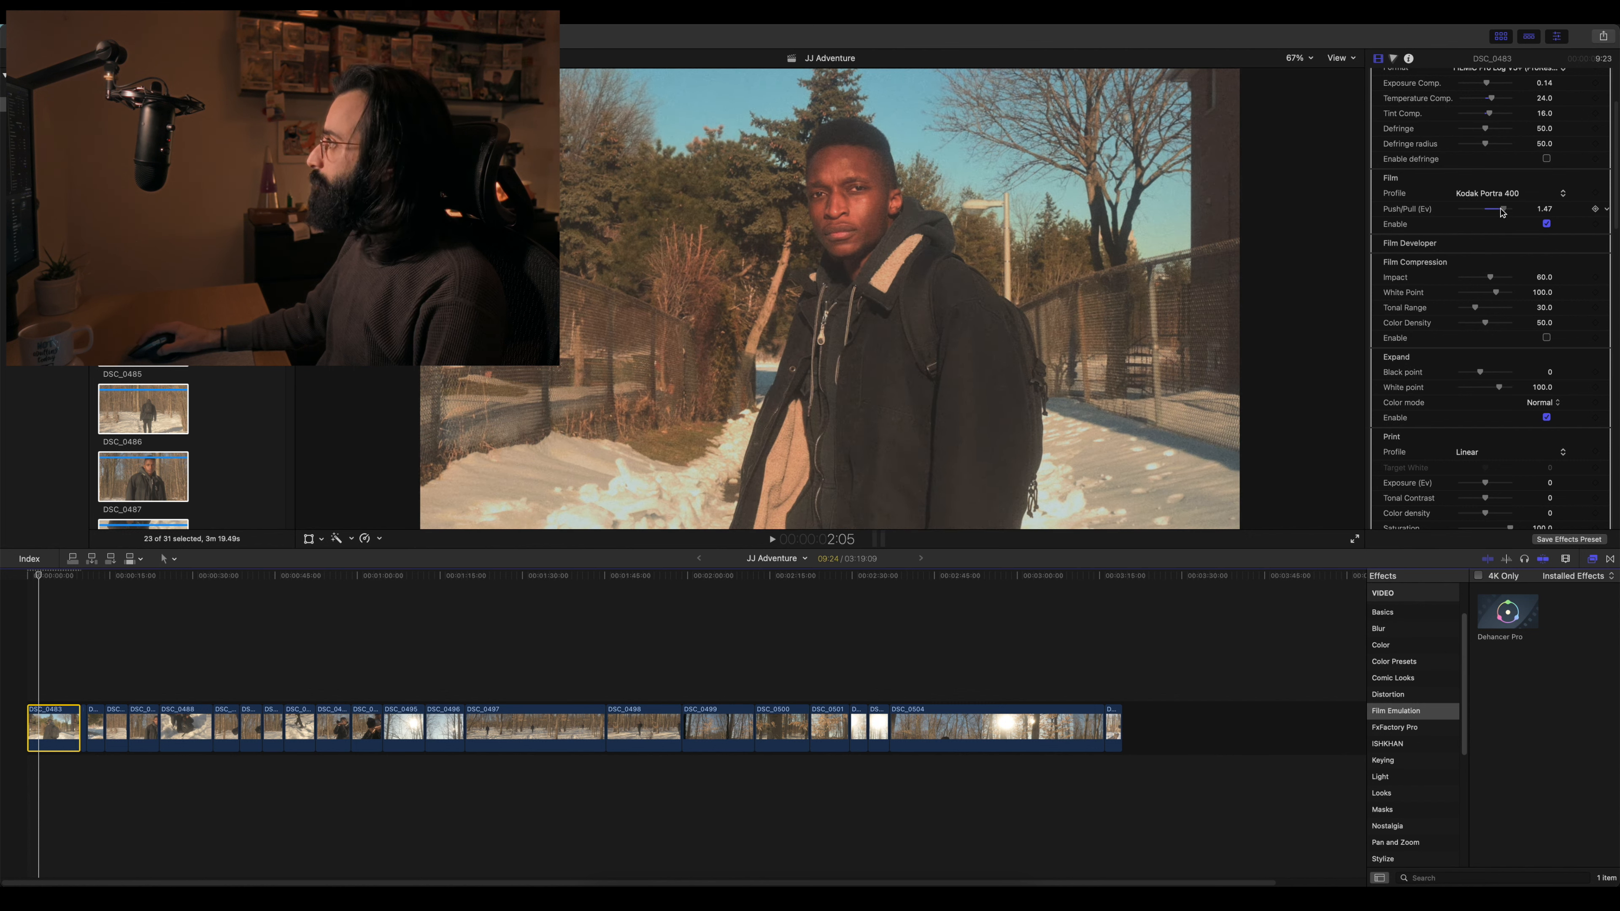
left_click(1547, 224)
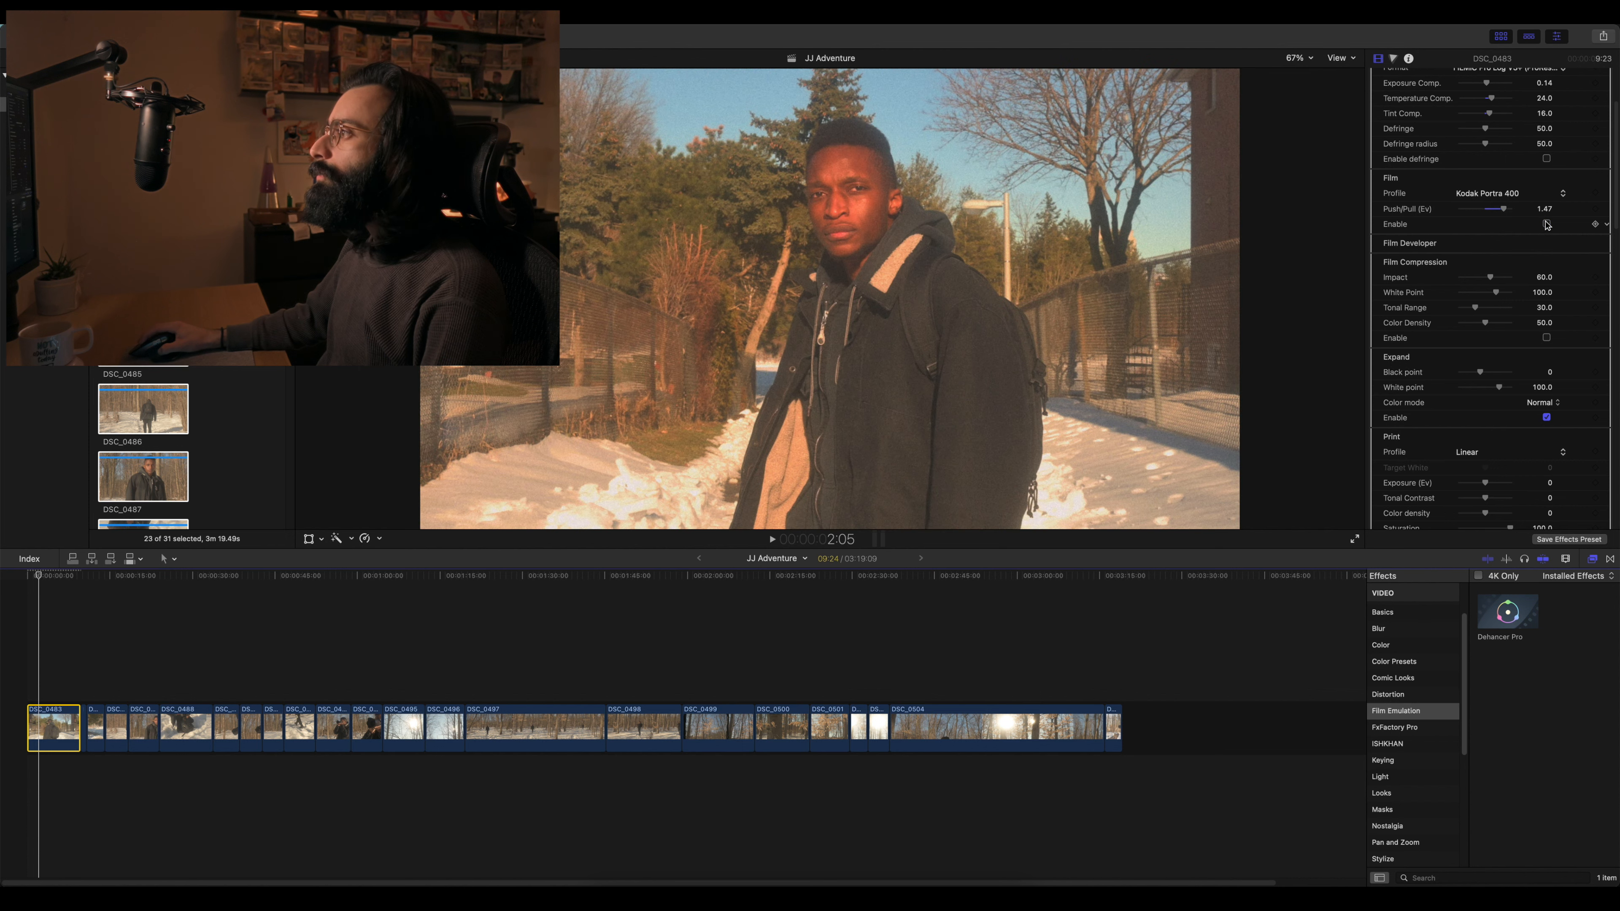
left_click(1546, 224)
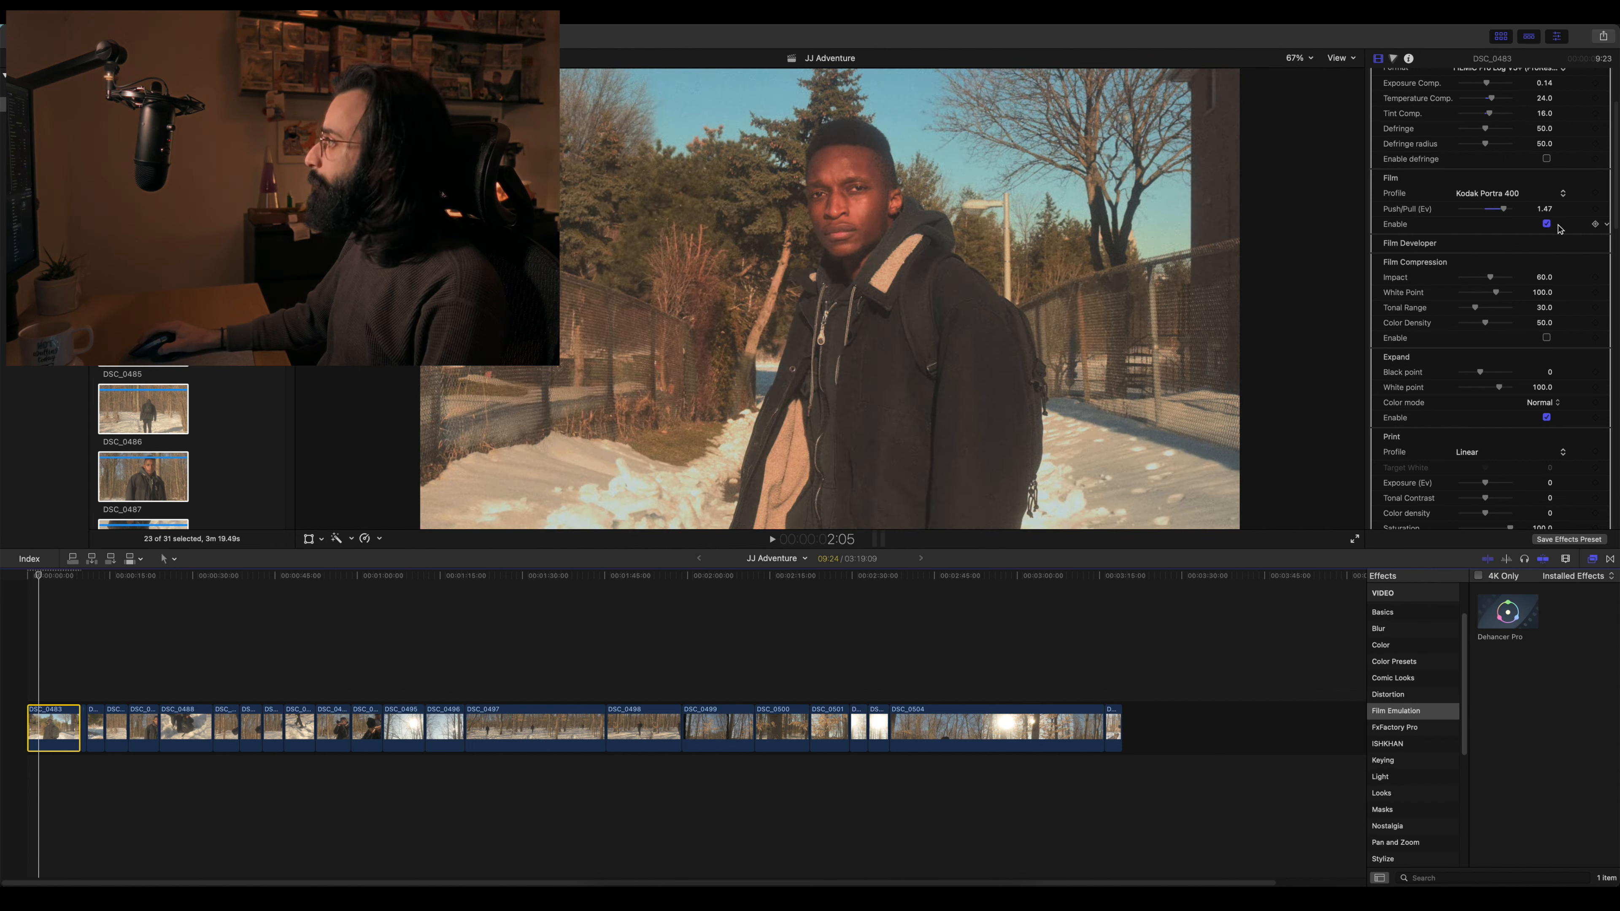
left_click(1548, 224)
left_click(1547, 224)
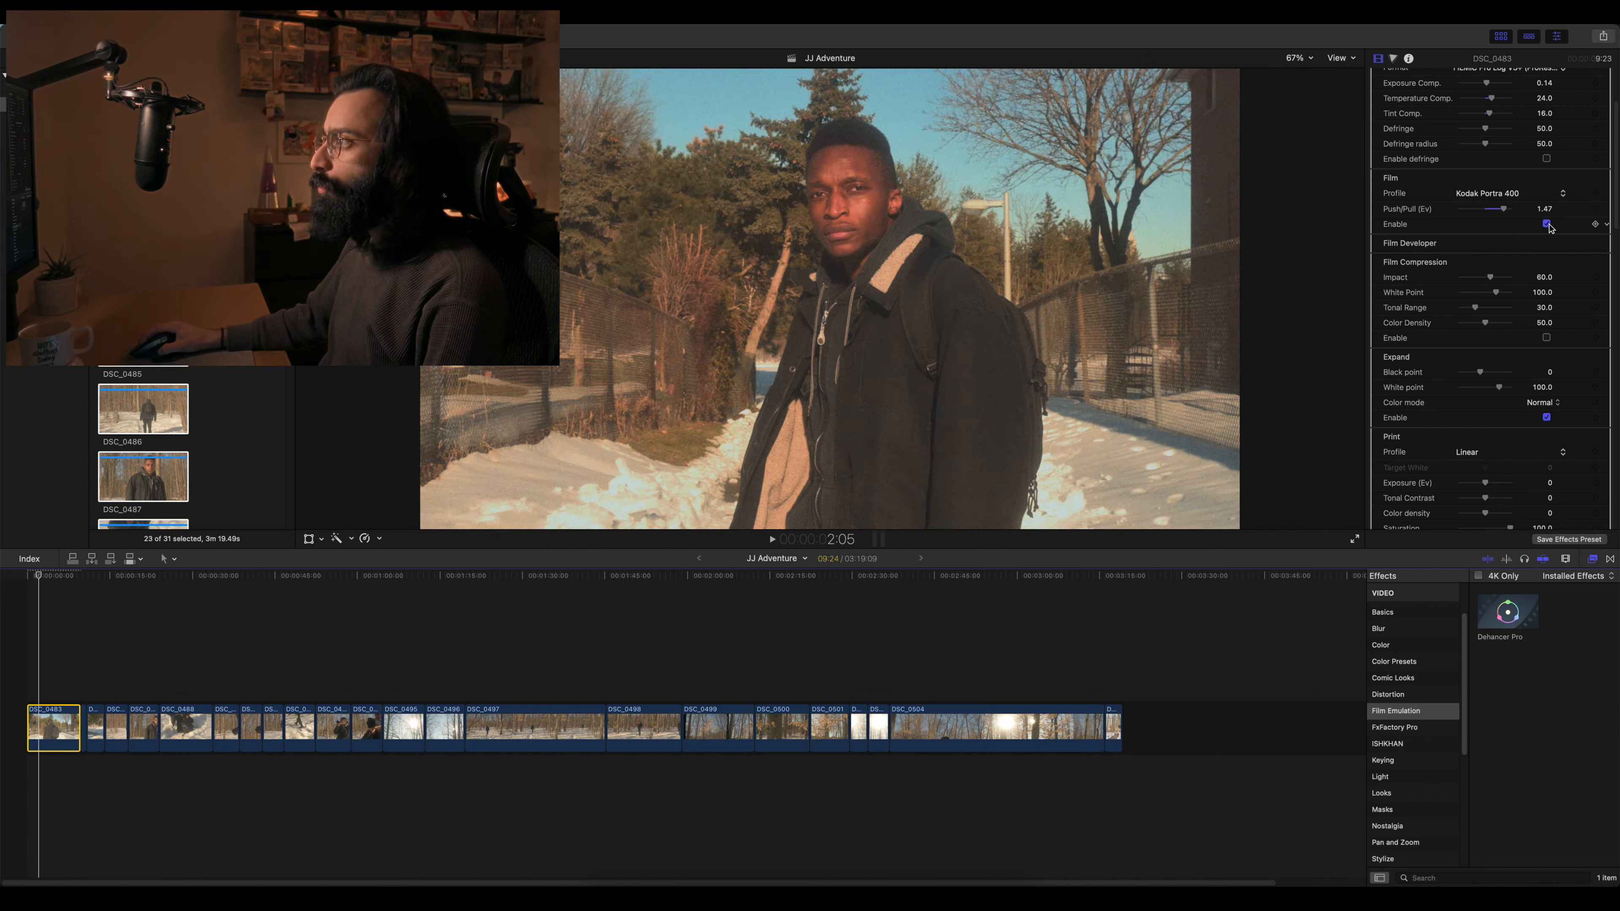
left_click(1547, 224)
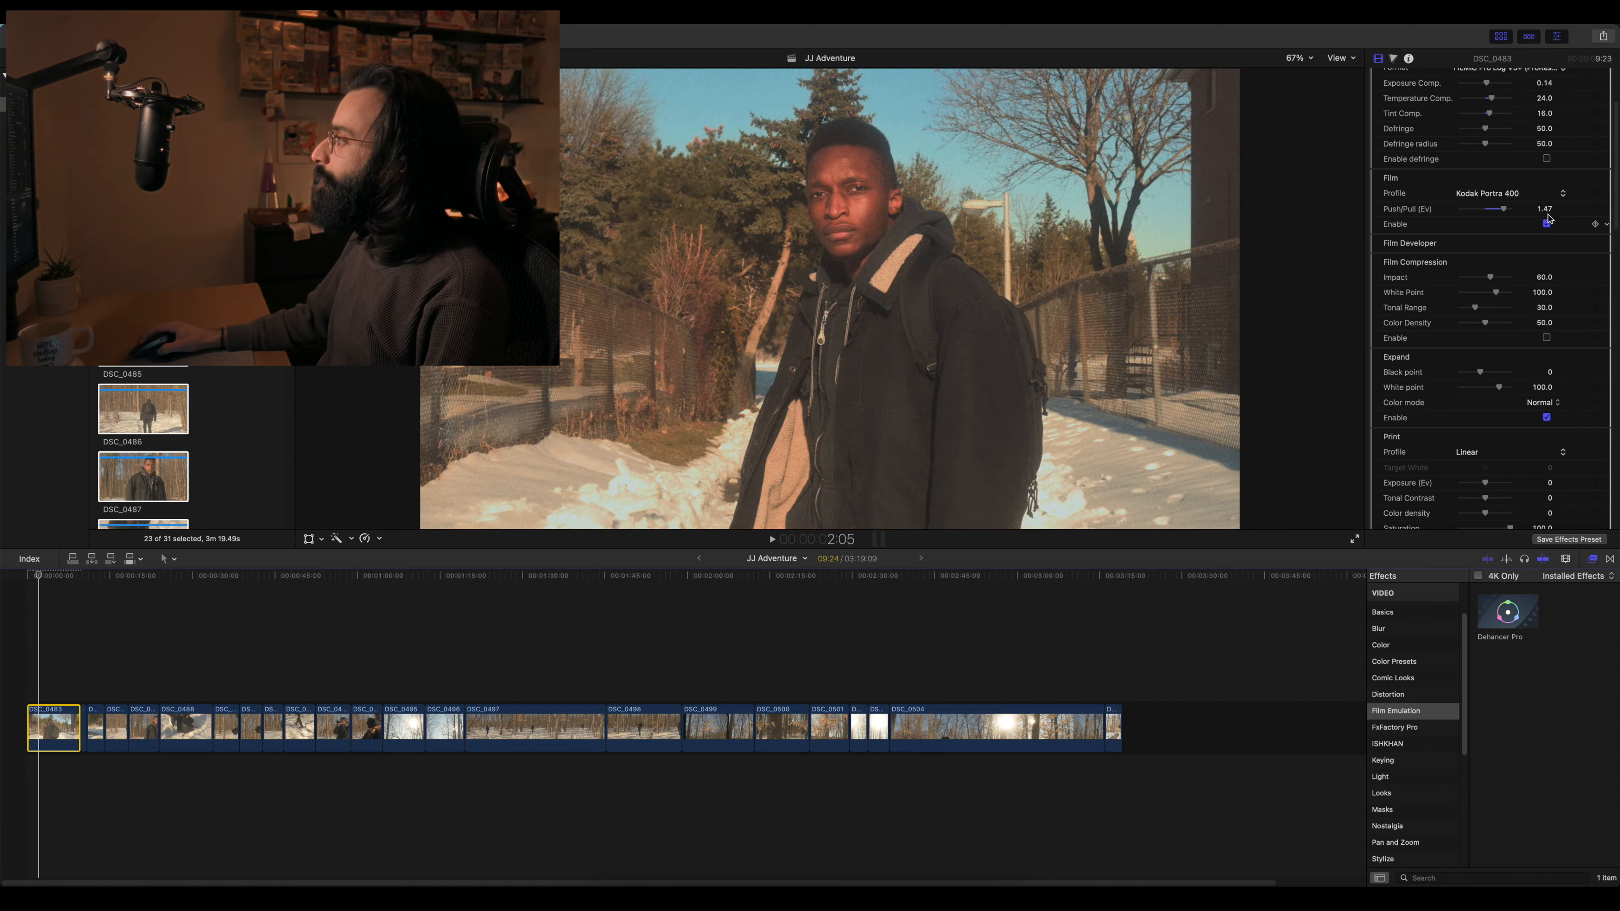
- Try Cinestill 50D, Cinestill 800T, Fujichrome Provia 100F and Kodak Portra 400 as the film profile
left_click(1522, 195)
scroll(1515, 421, "up", 10)
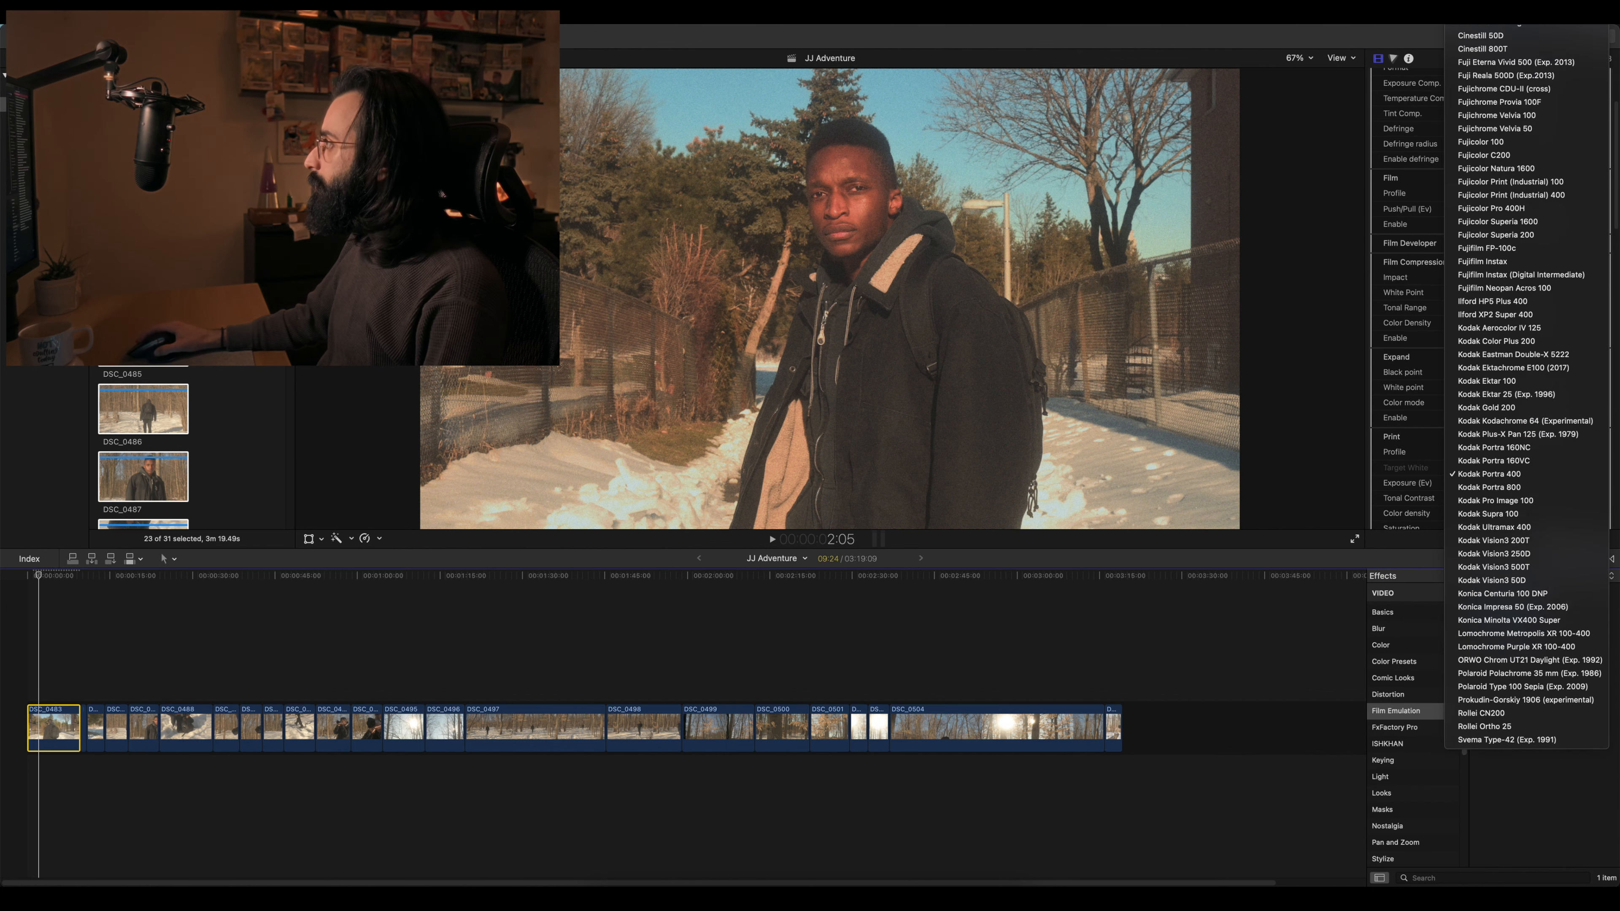
left_click(1503, 77)
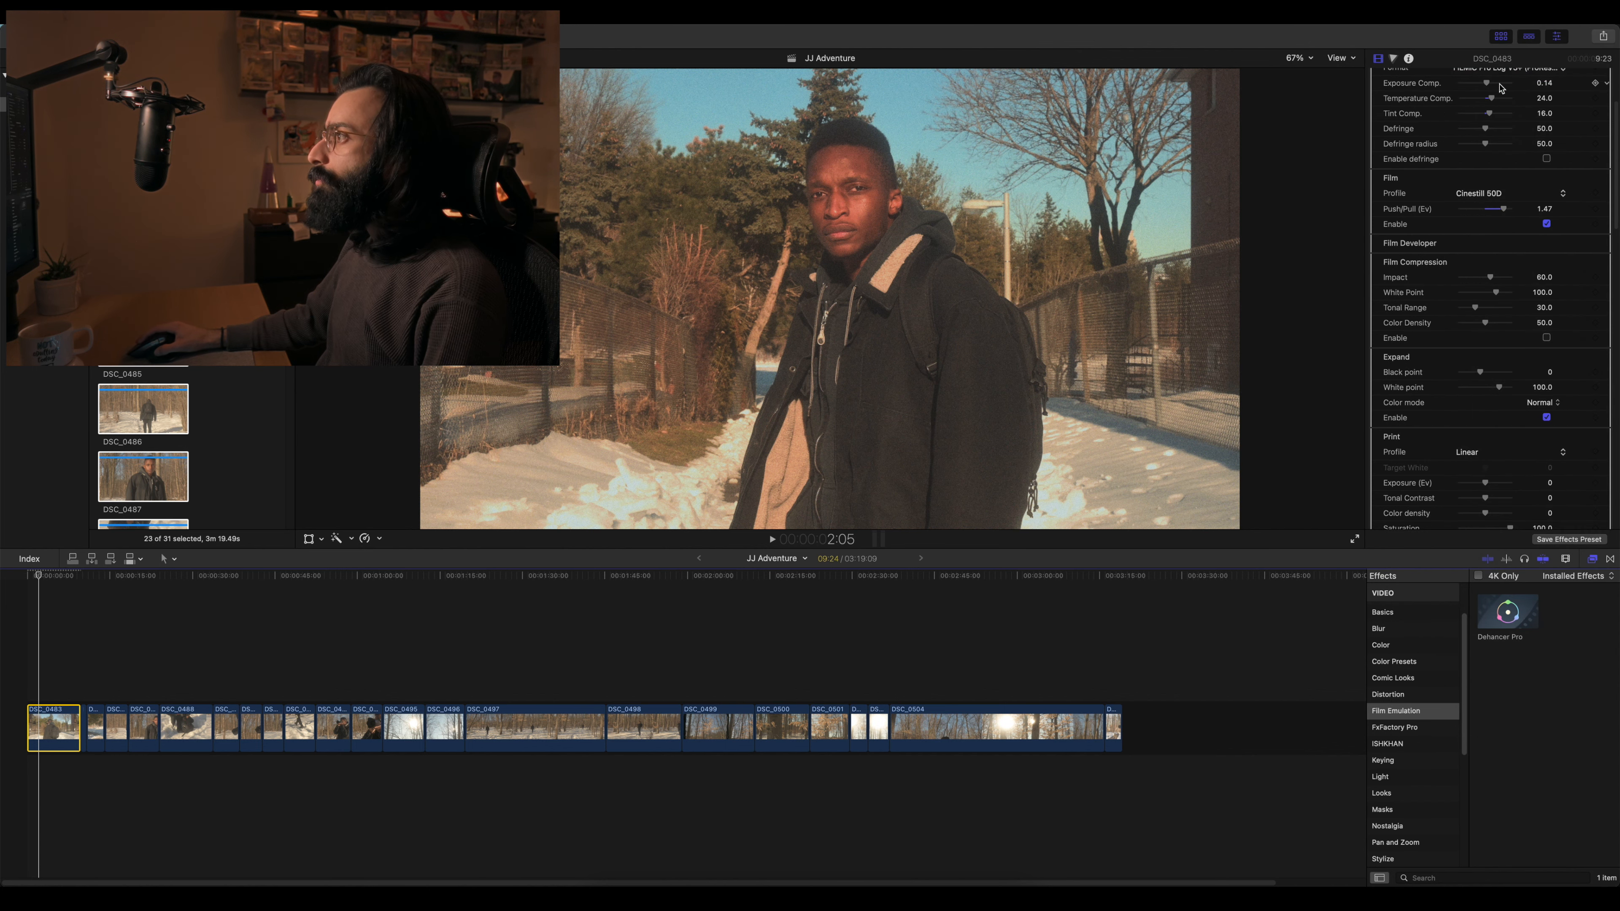
left_click(1496, 195)
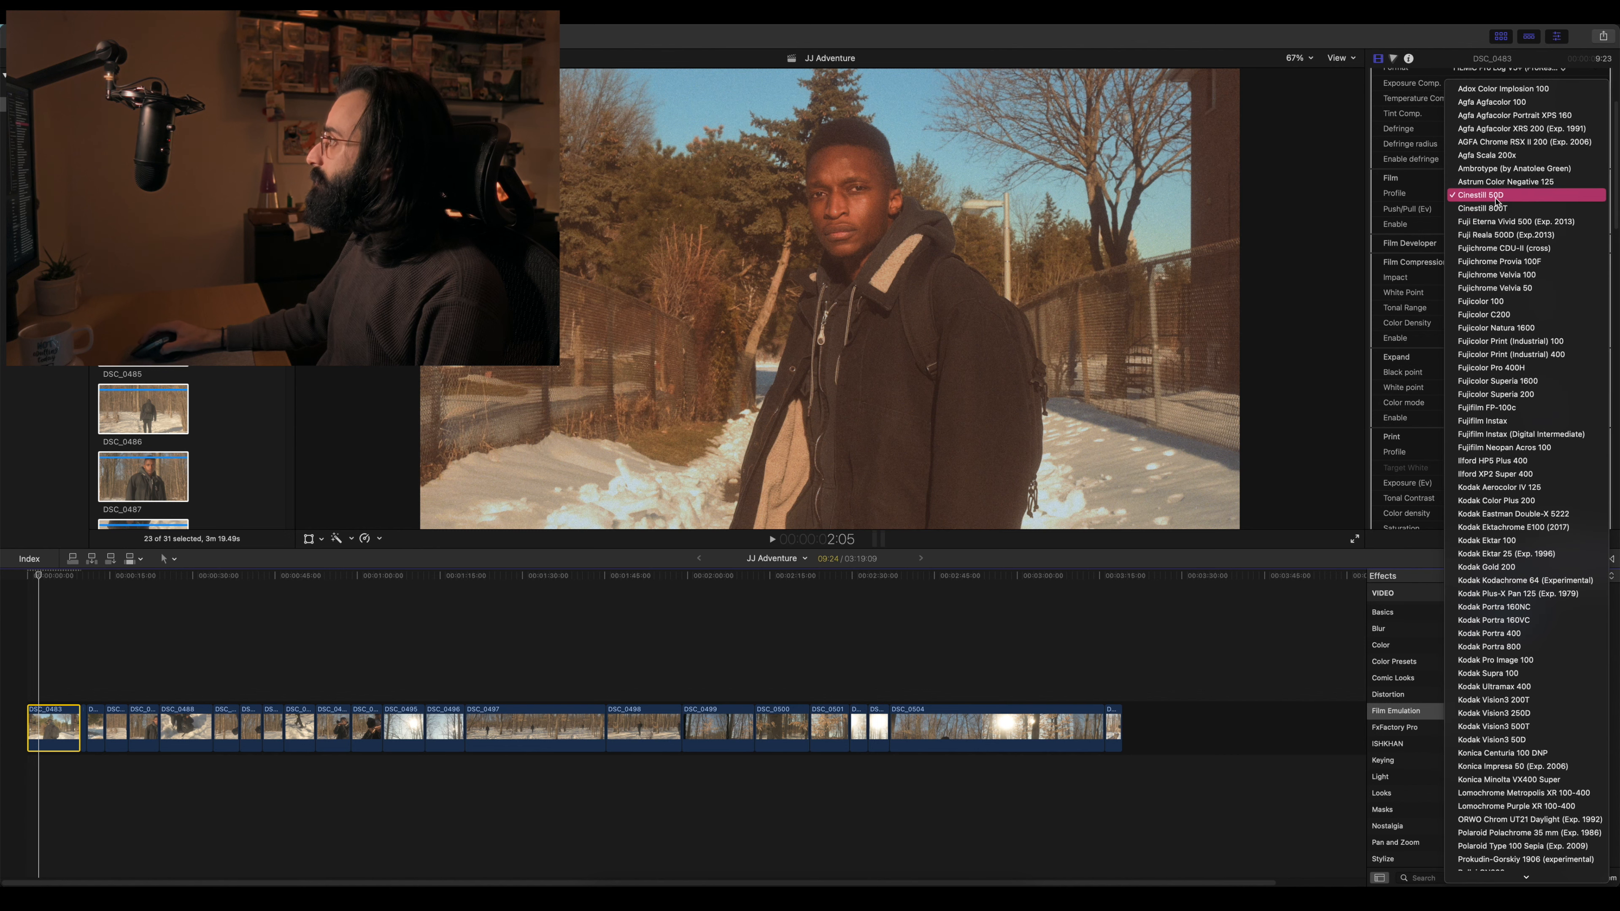
left_click(1496, 208)
left_click(1507, 193)
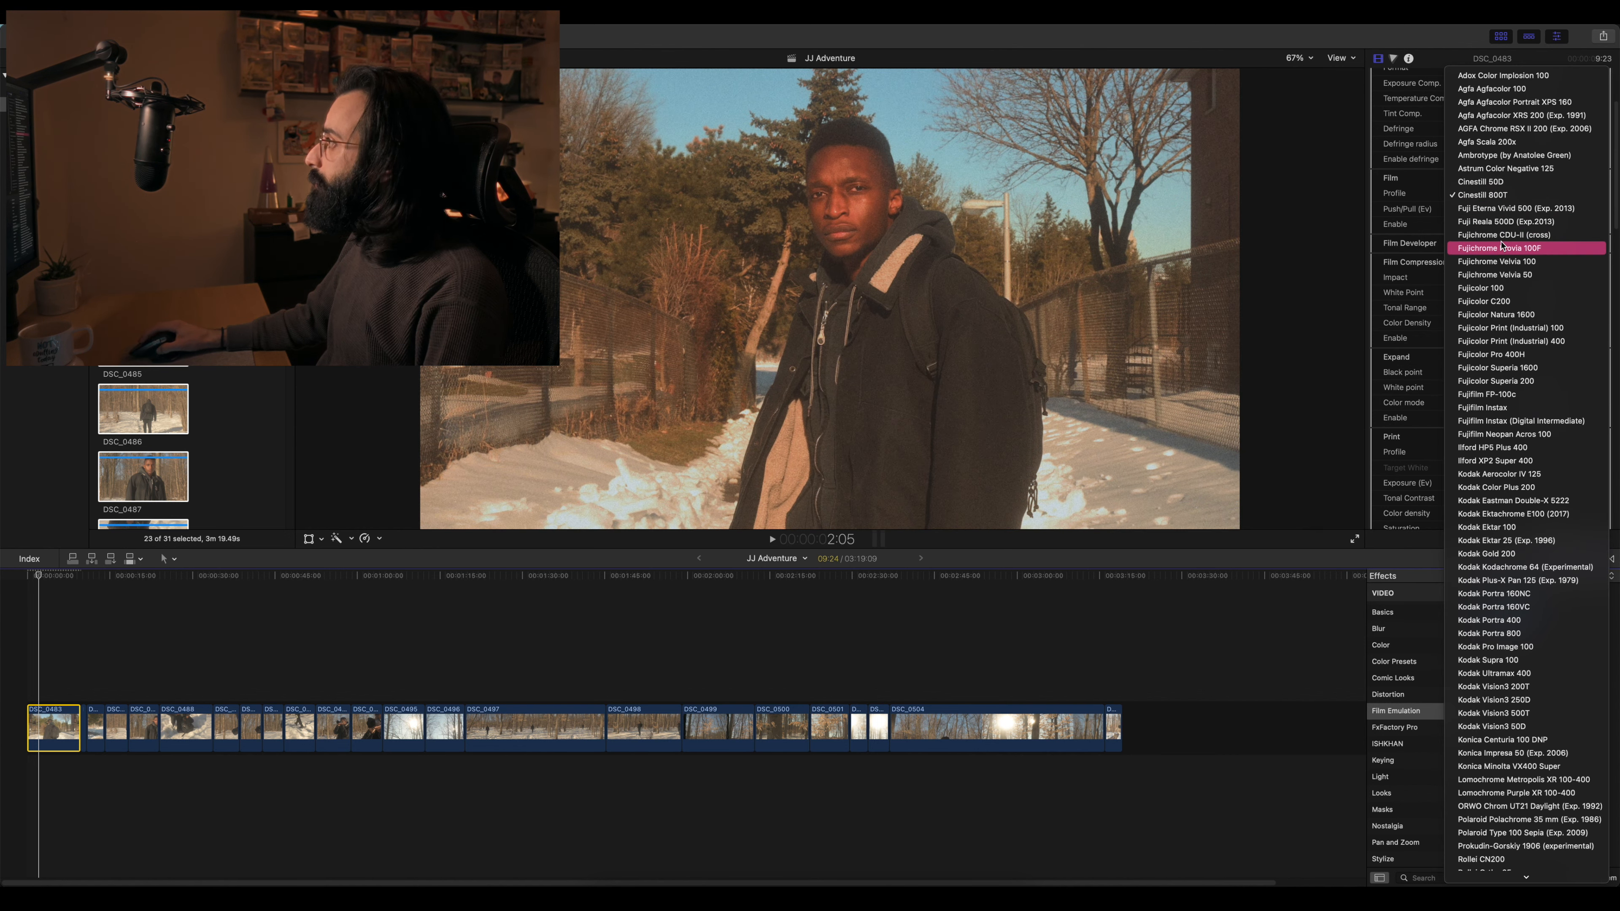
left_click(1502, 248)
left_click(1500, 198)
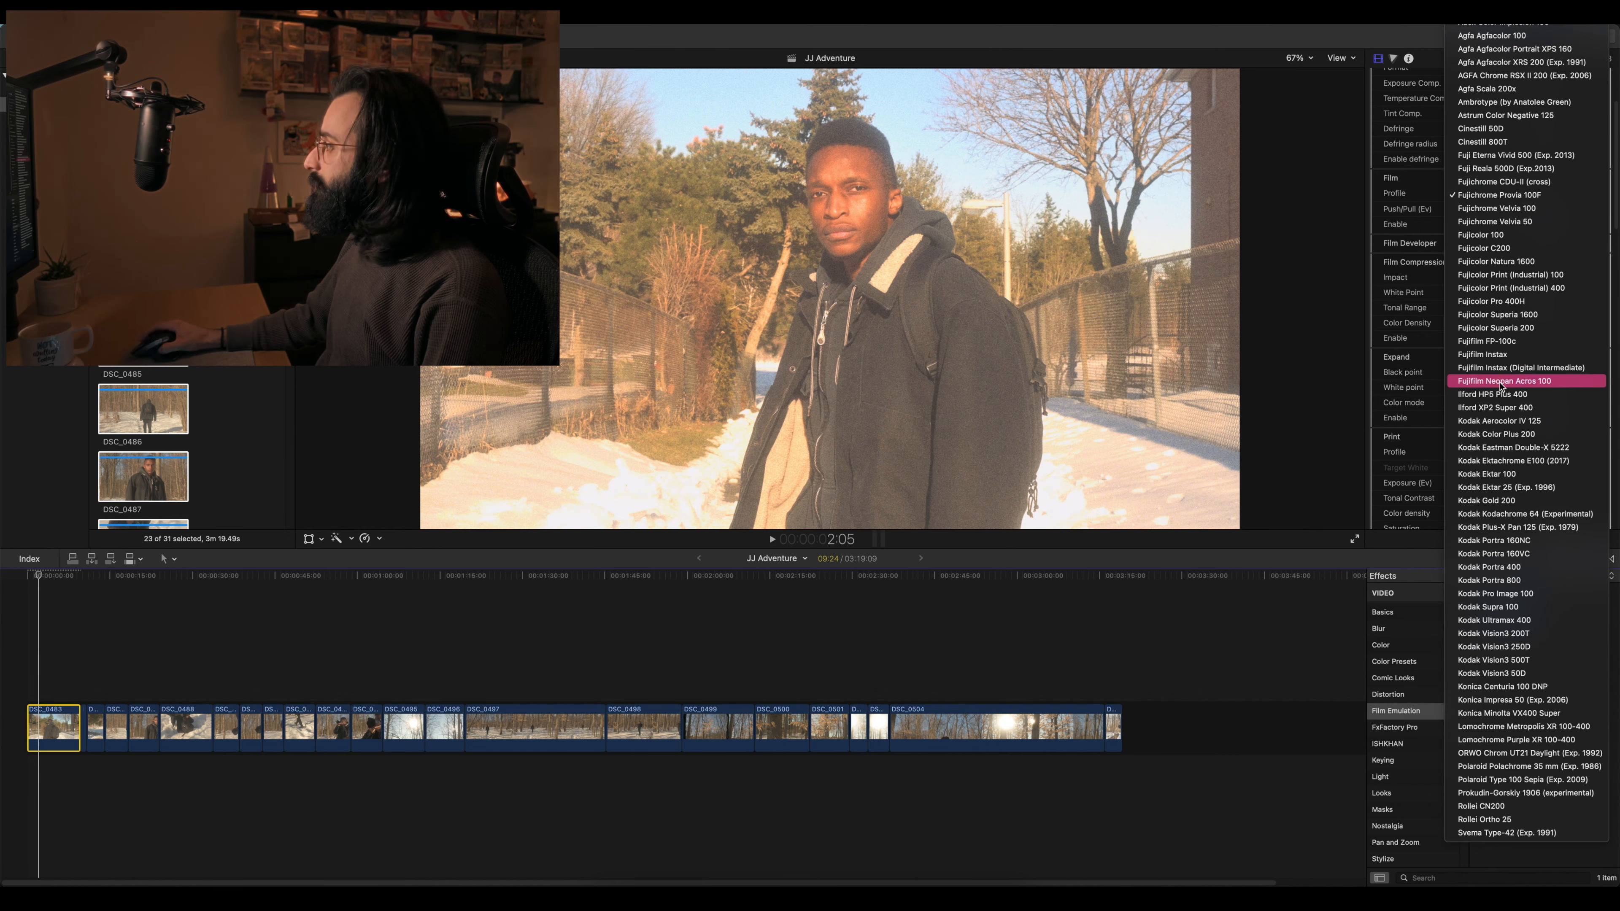
left_click(1515, 568)
- Try the Polaroid Type 100 Sepia and Polaroid Polachrome 35 mm film profiles on the clip
left_click(1517, 195)
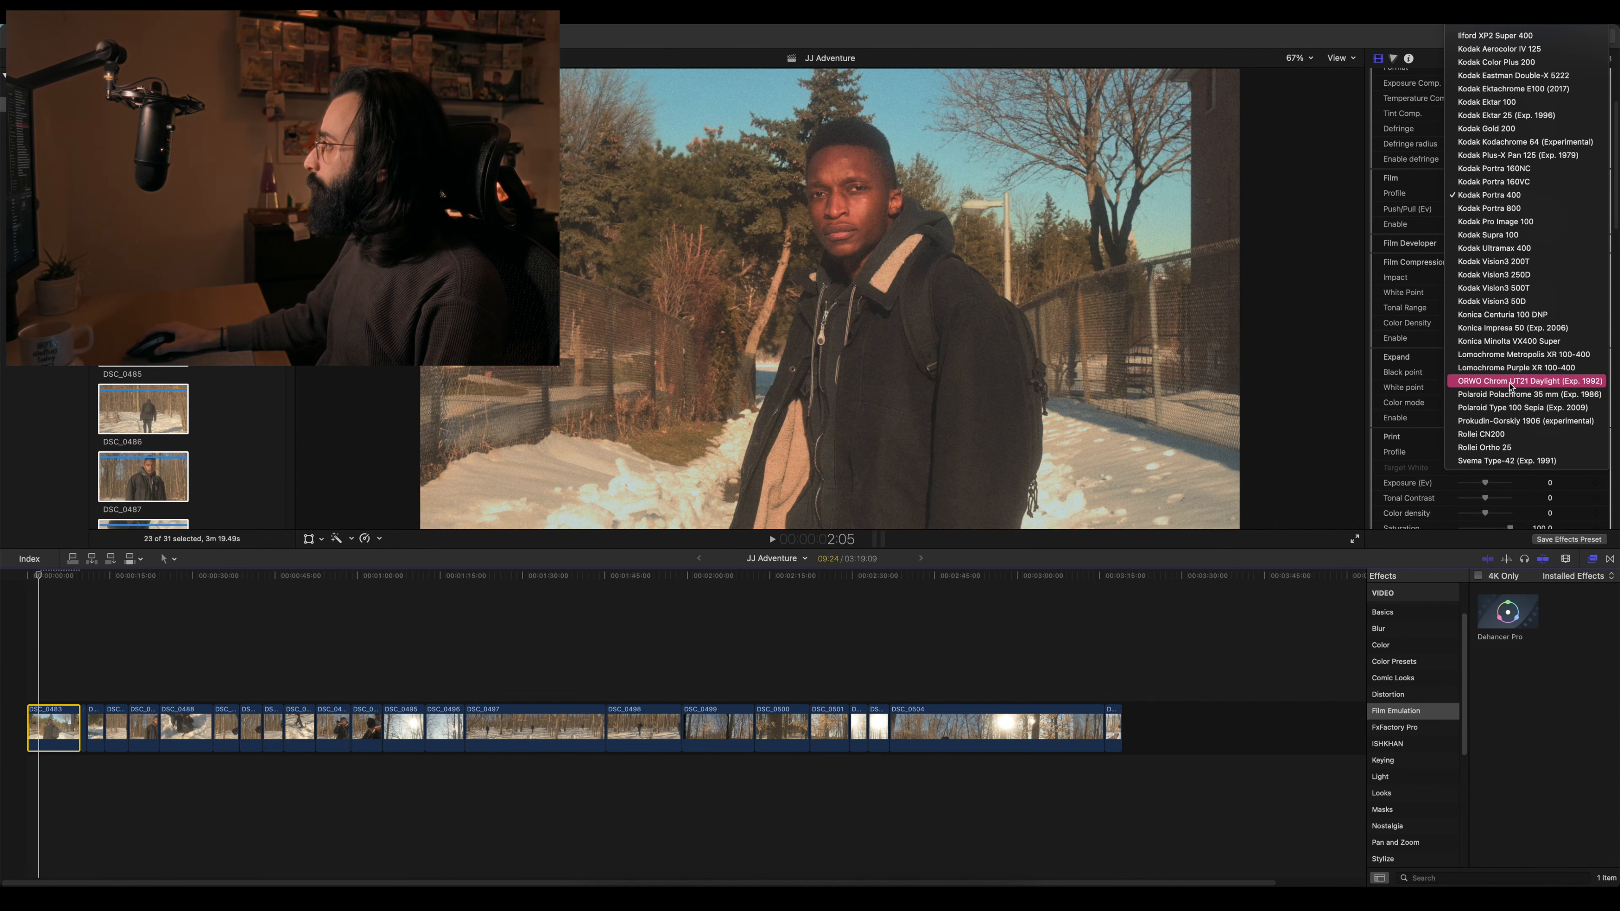
left_click(1502, 407)
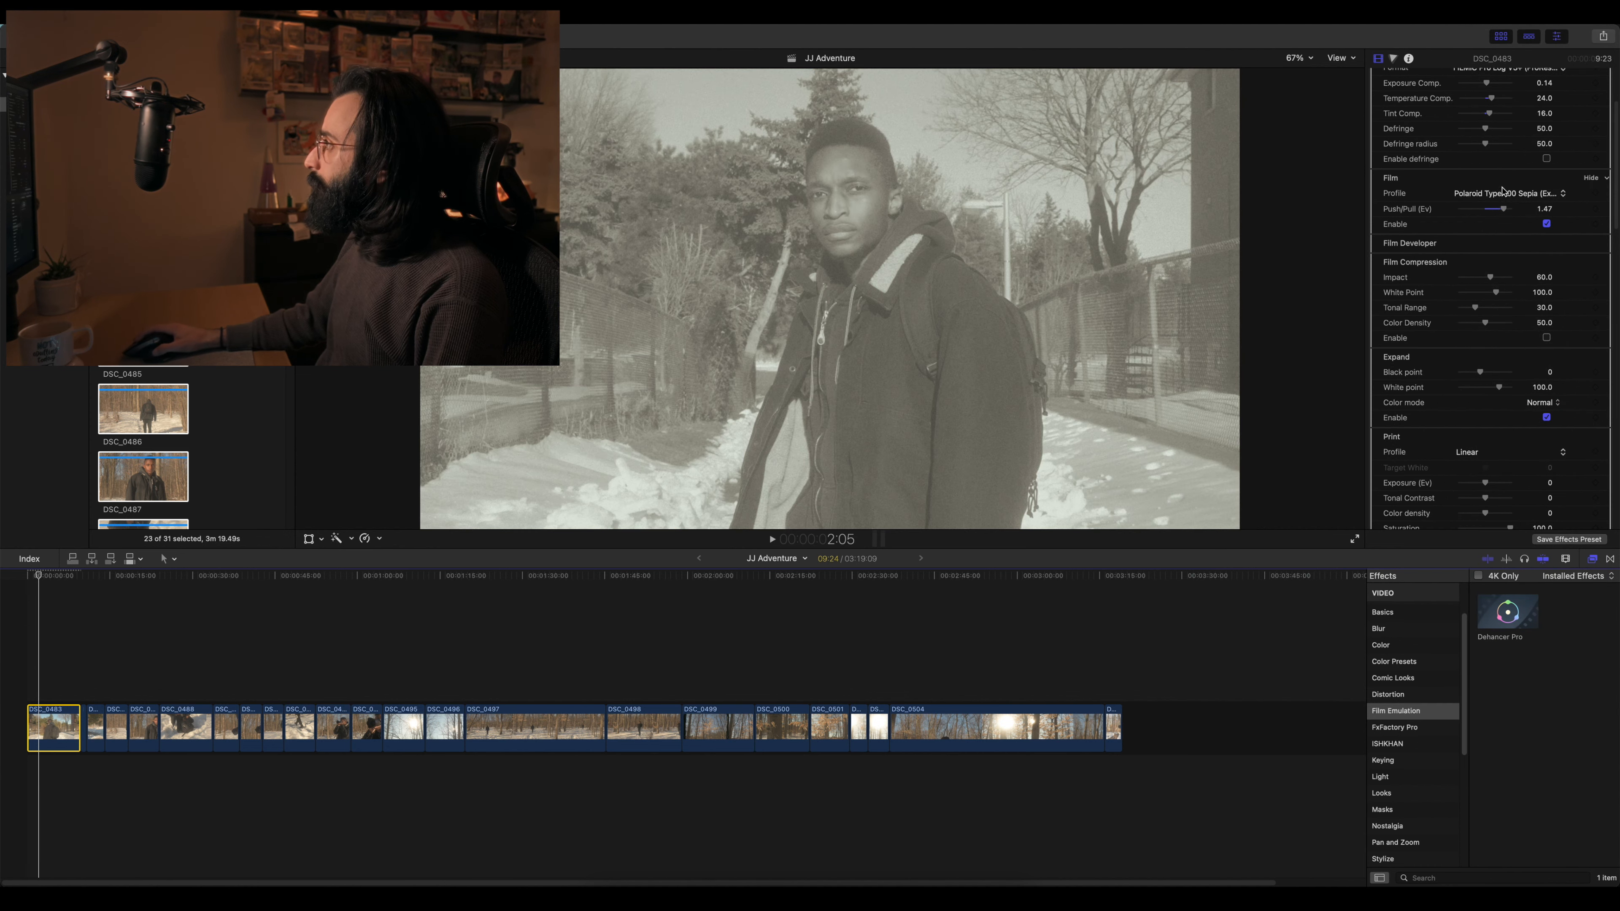
left_click(1504, 208)
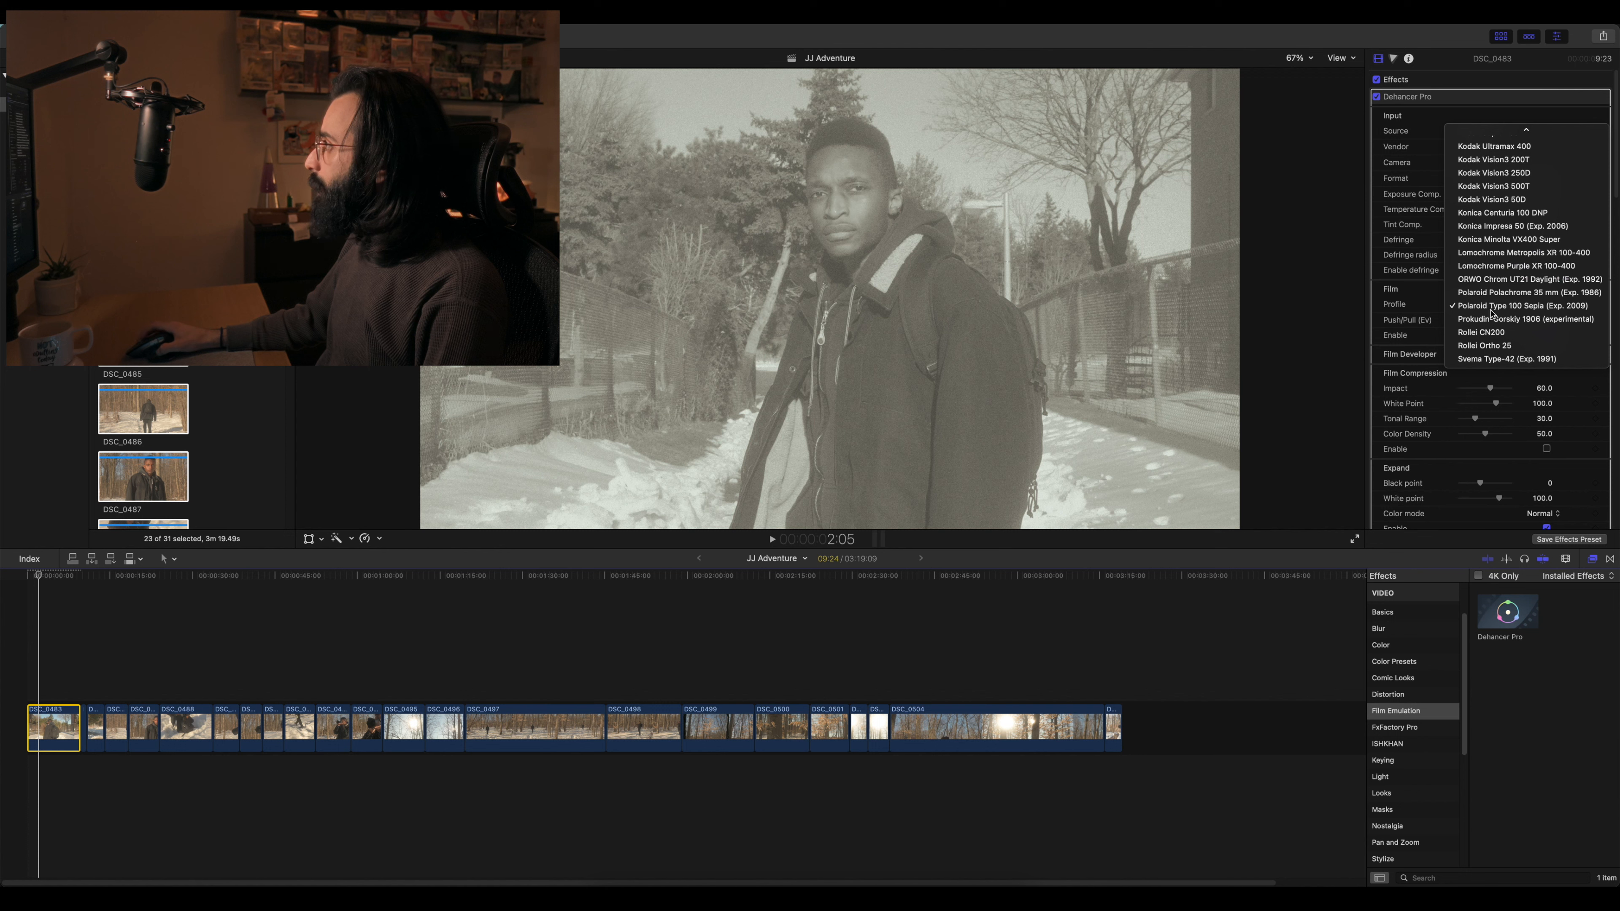
key("Down")
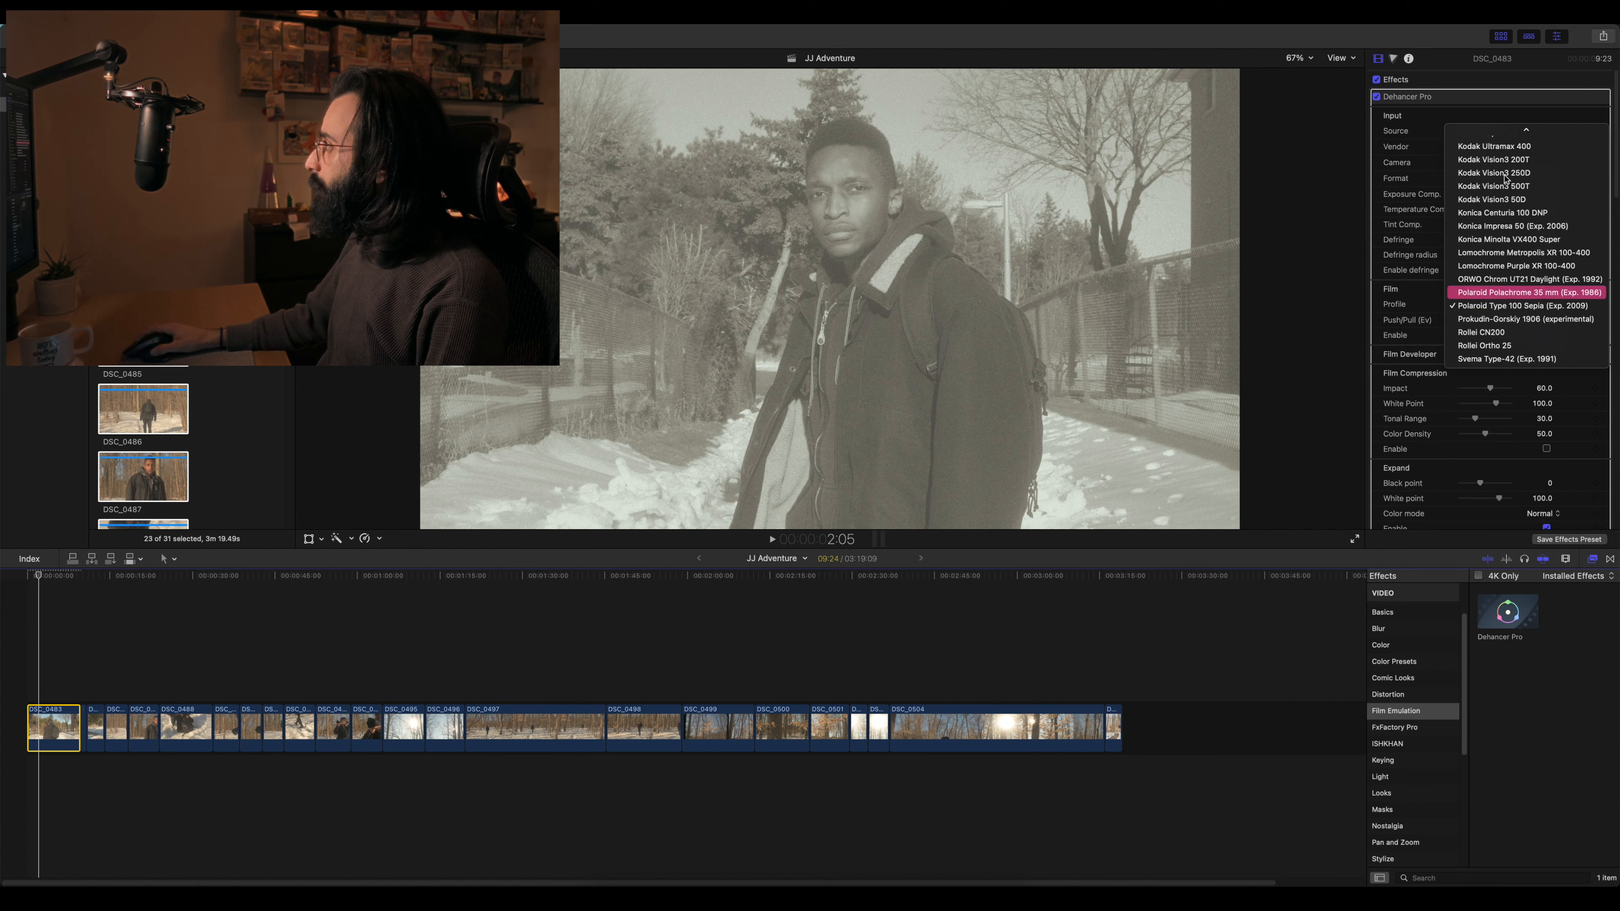
key("Return")
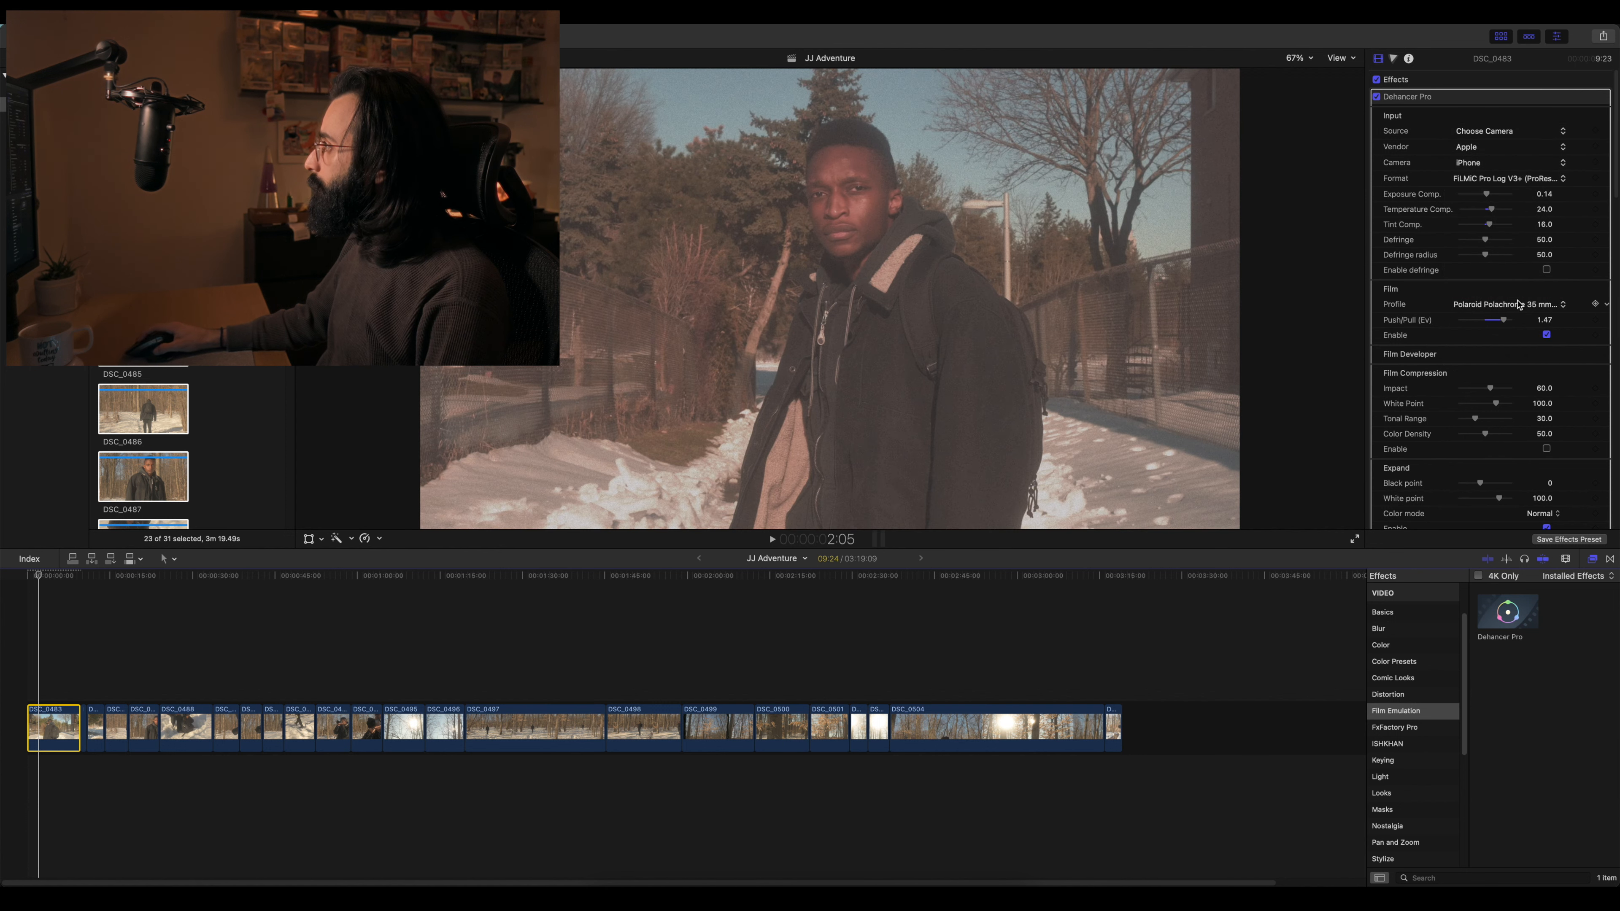
- Change the film profile to Kodak Vision3 250D with a push/pull of 0, and compare the film emulation off and on
left_click(1518, 306)
scroll(1477, 359, "up", 3)
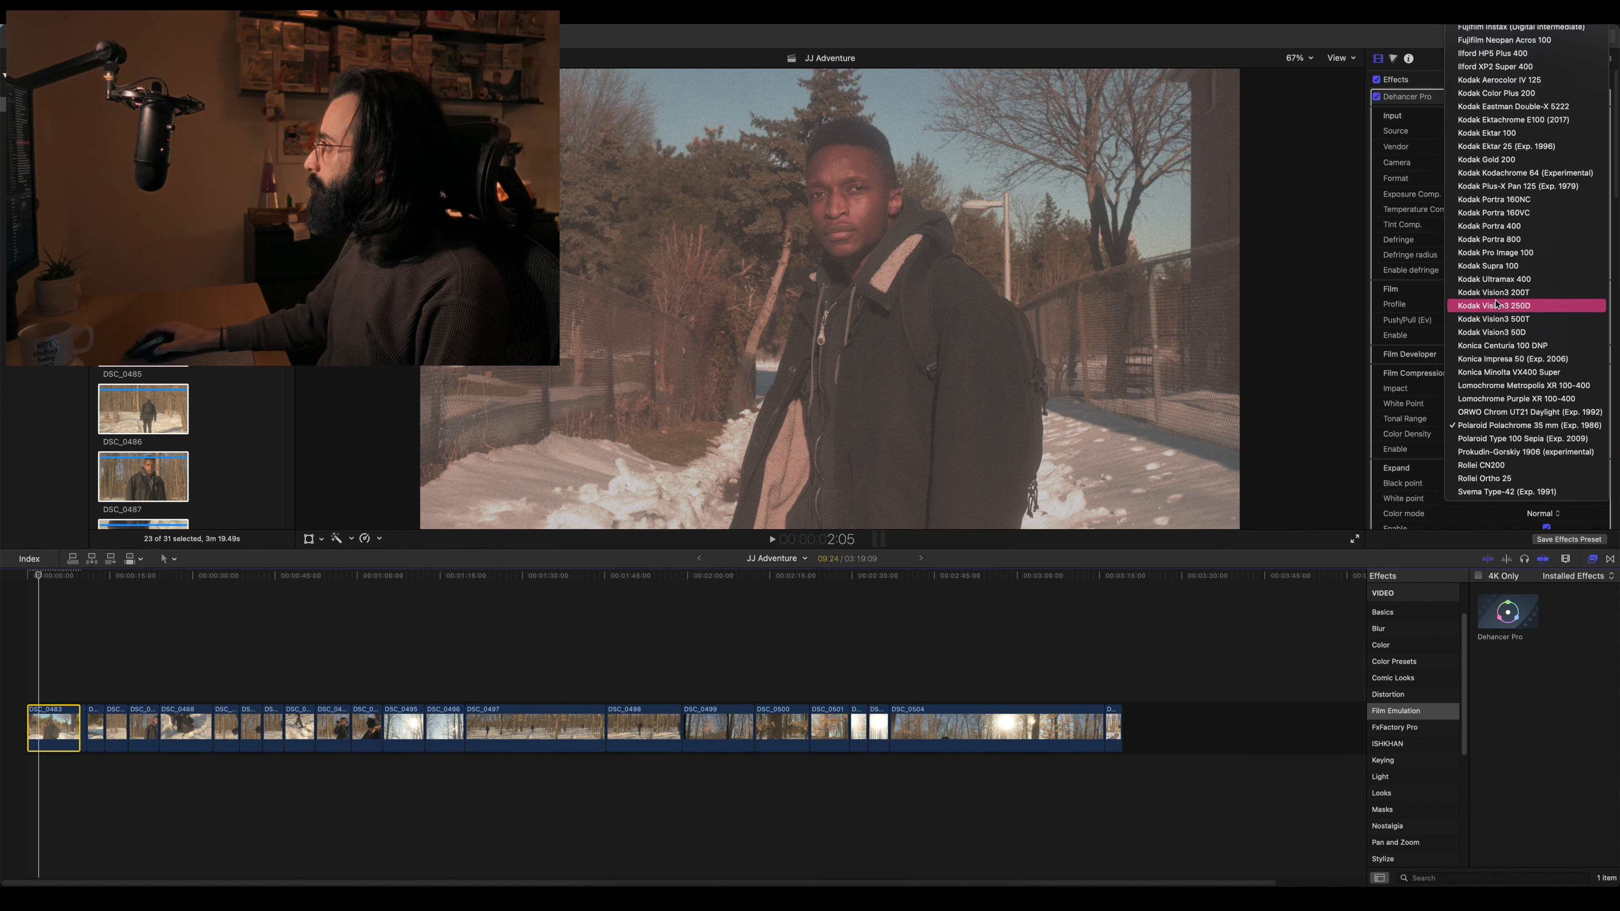
left_click(1497, 306)
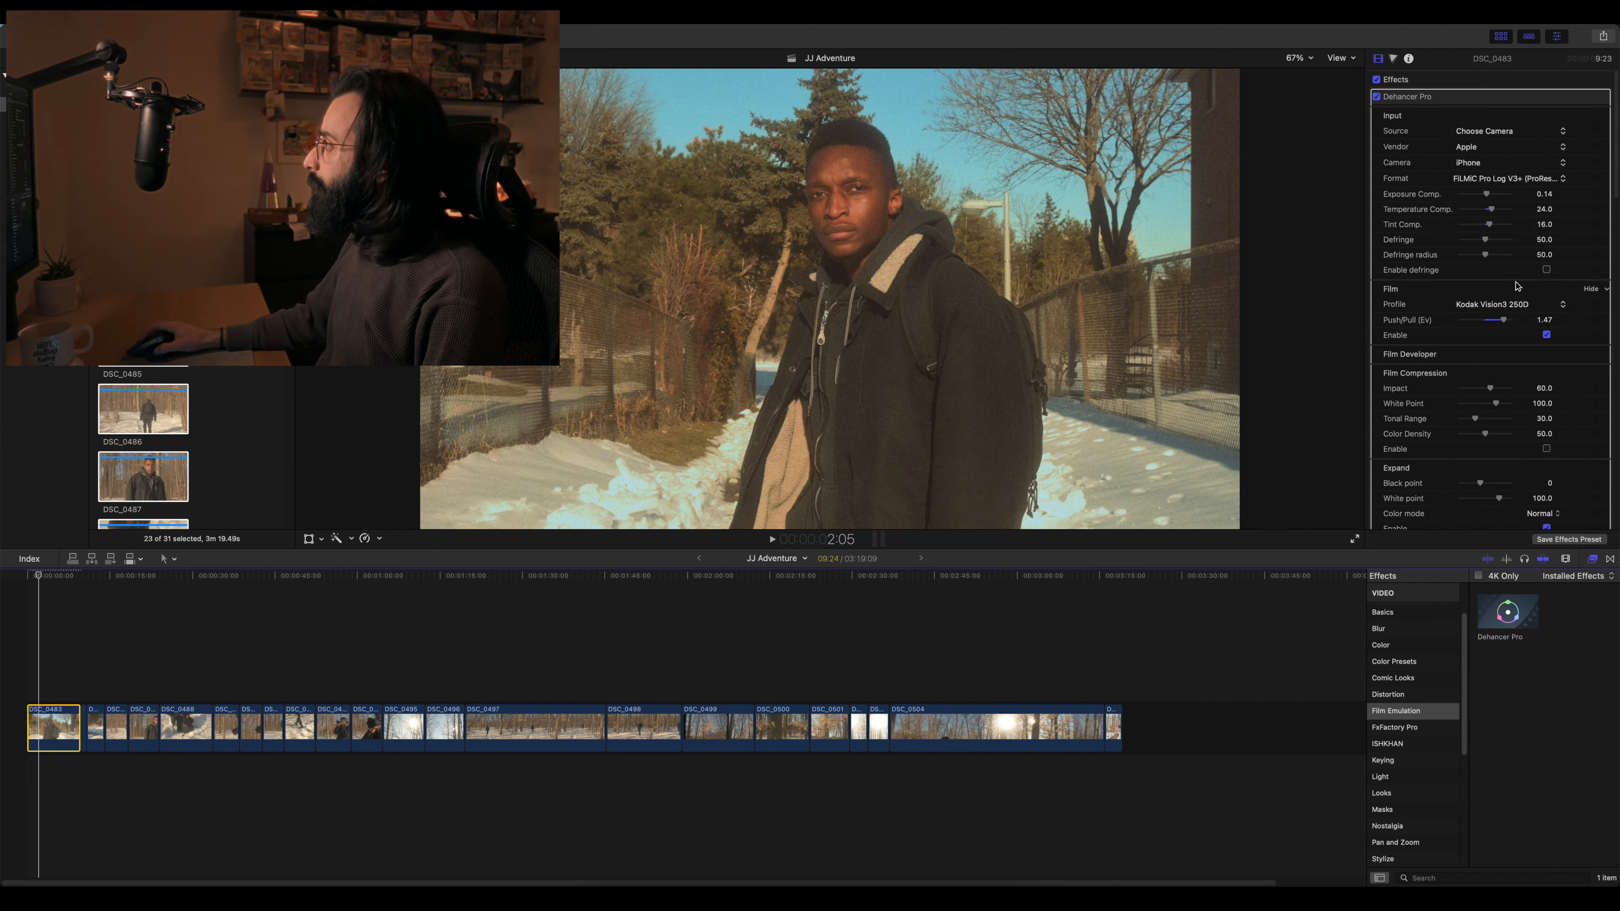
left_click_drag(1502, 320, 1487, 323)
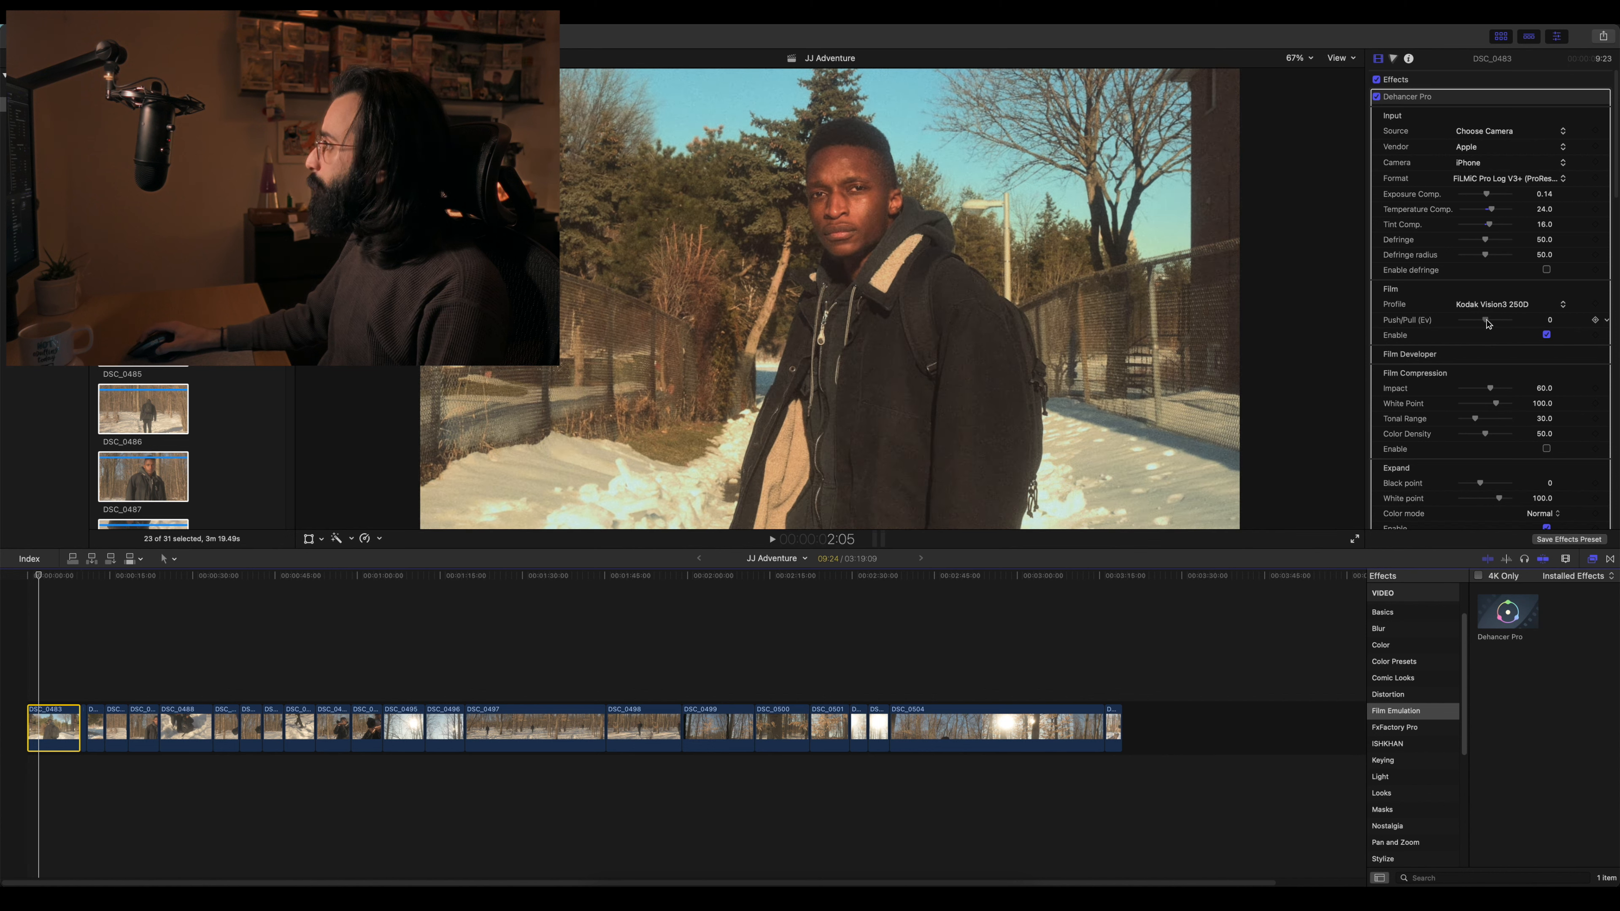
left_click(1547, 335)
left_click(1547, 335)
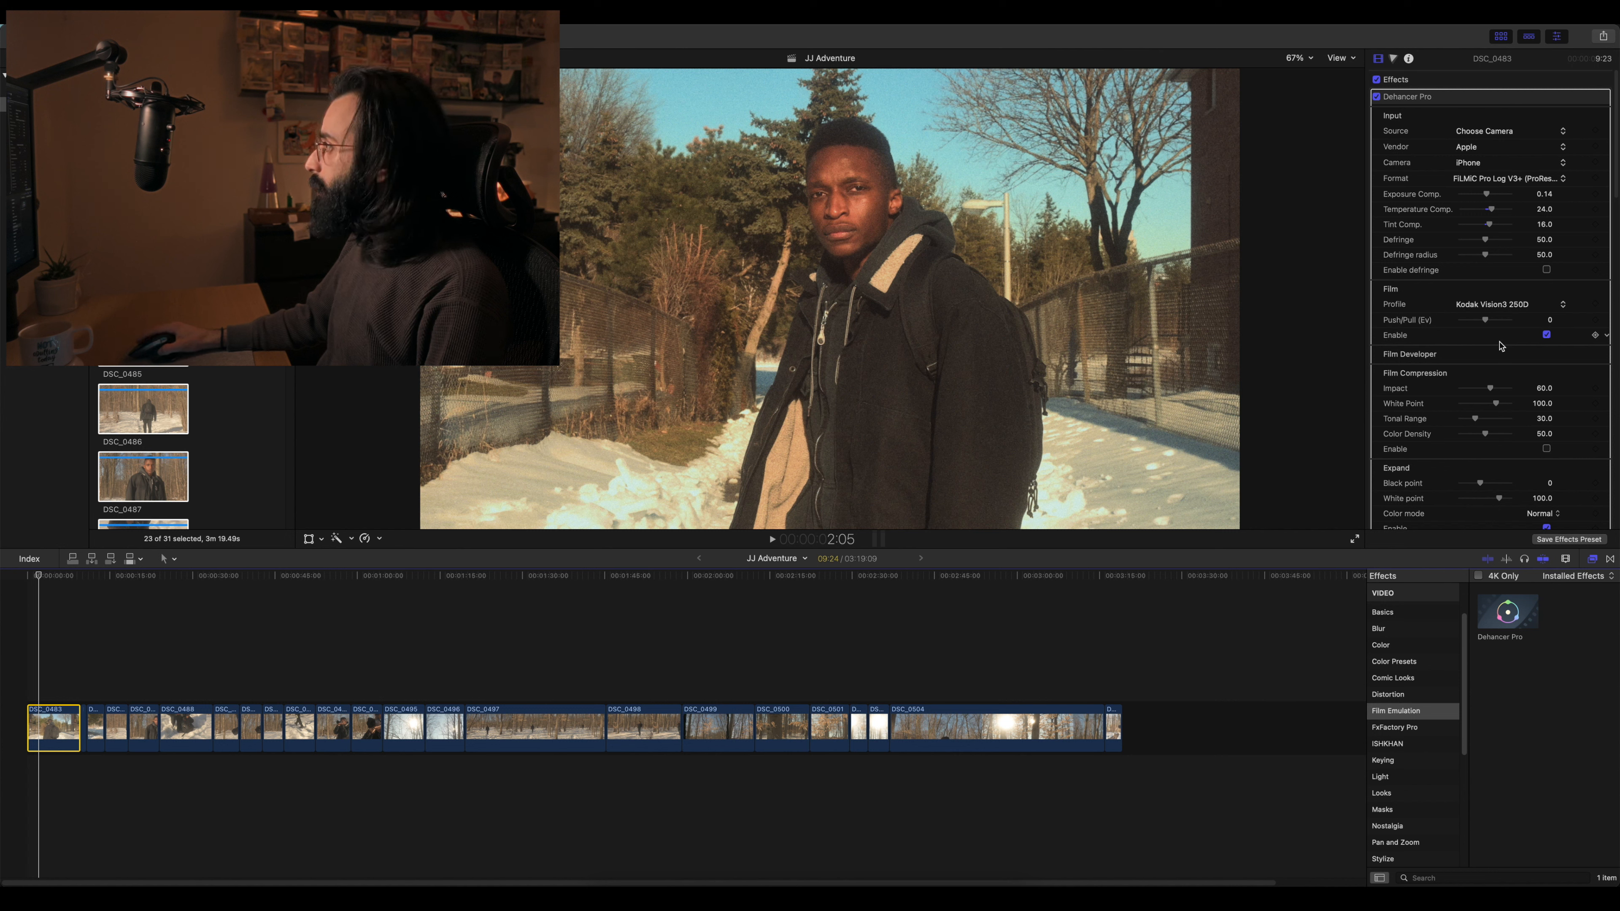
- Reveal and enable the Film Developer settings, try a contrast boost of -100, and set the contrast boost to 2
scroll(1502, 346, "down", 1)
left_click(1588, 340)
scroll(1531, 344, "down", 2)
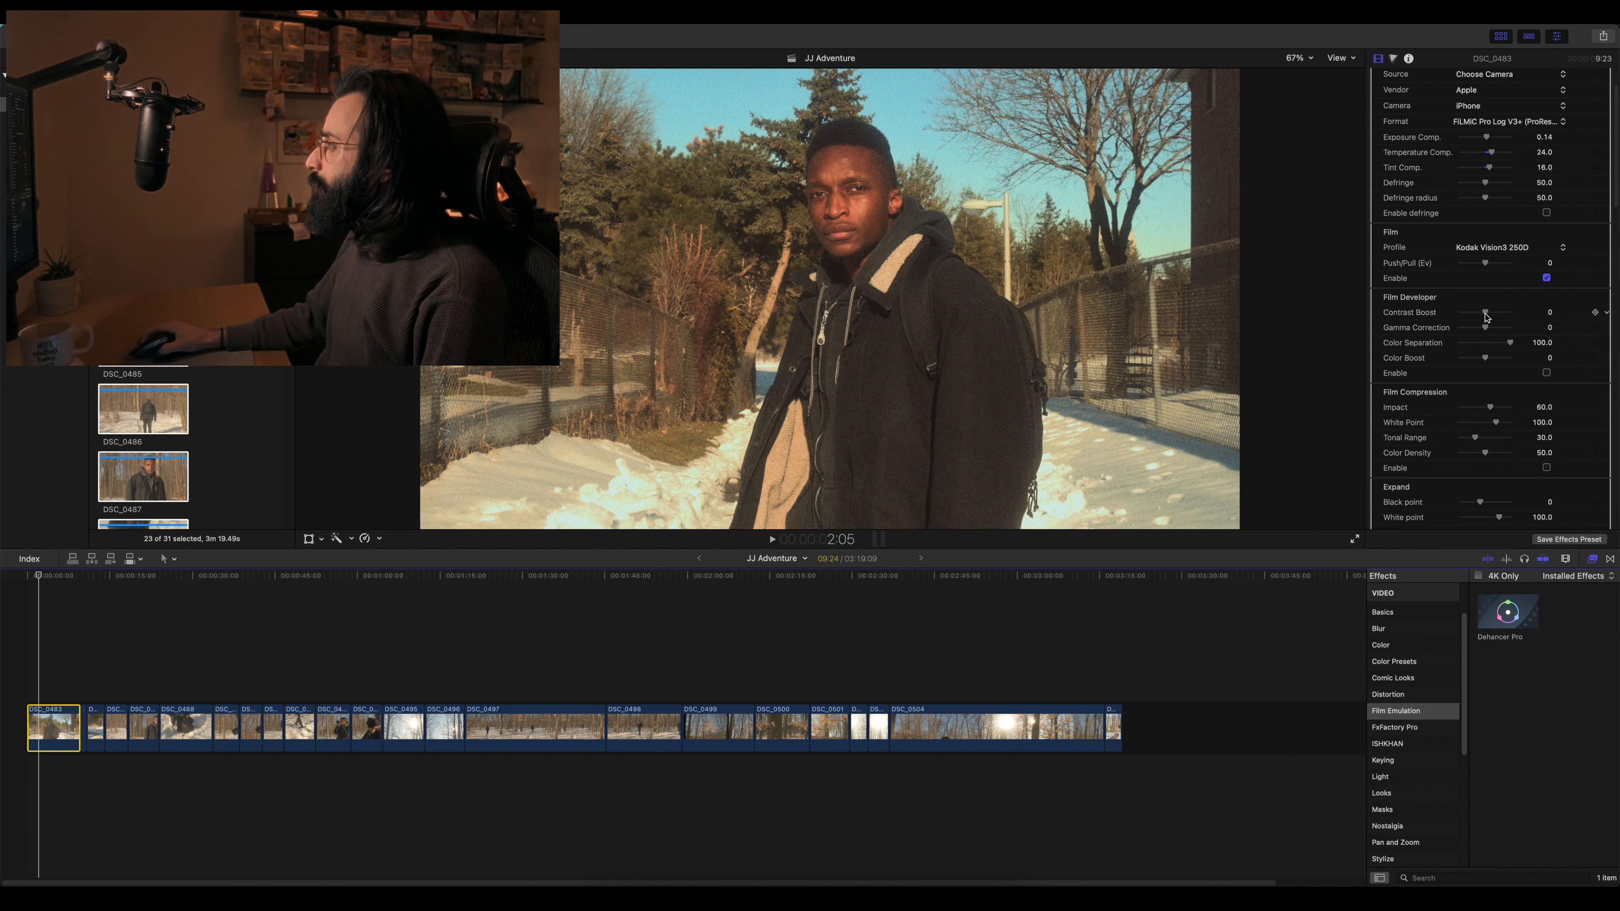
left_click_drag(1486, 315, 1482, 317)
left_click_drag(1490, 317, 1427, 317)
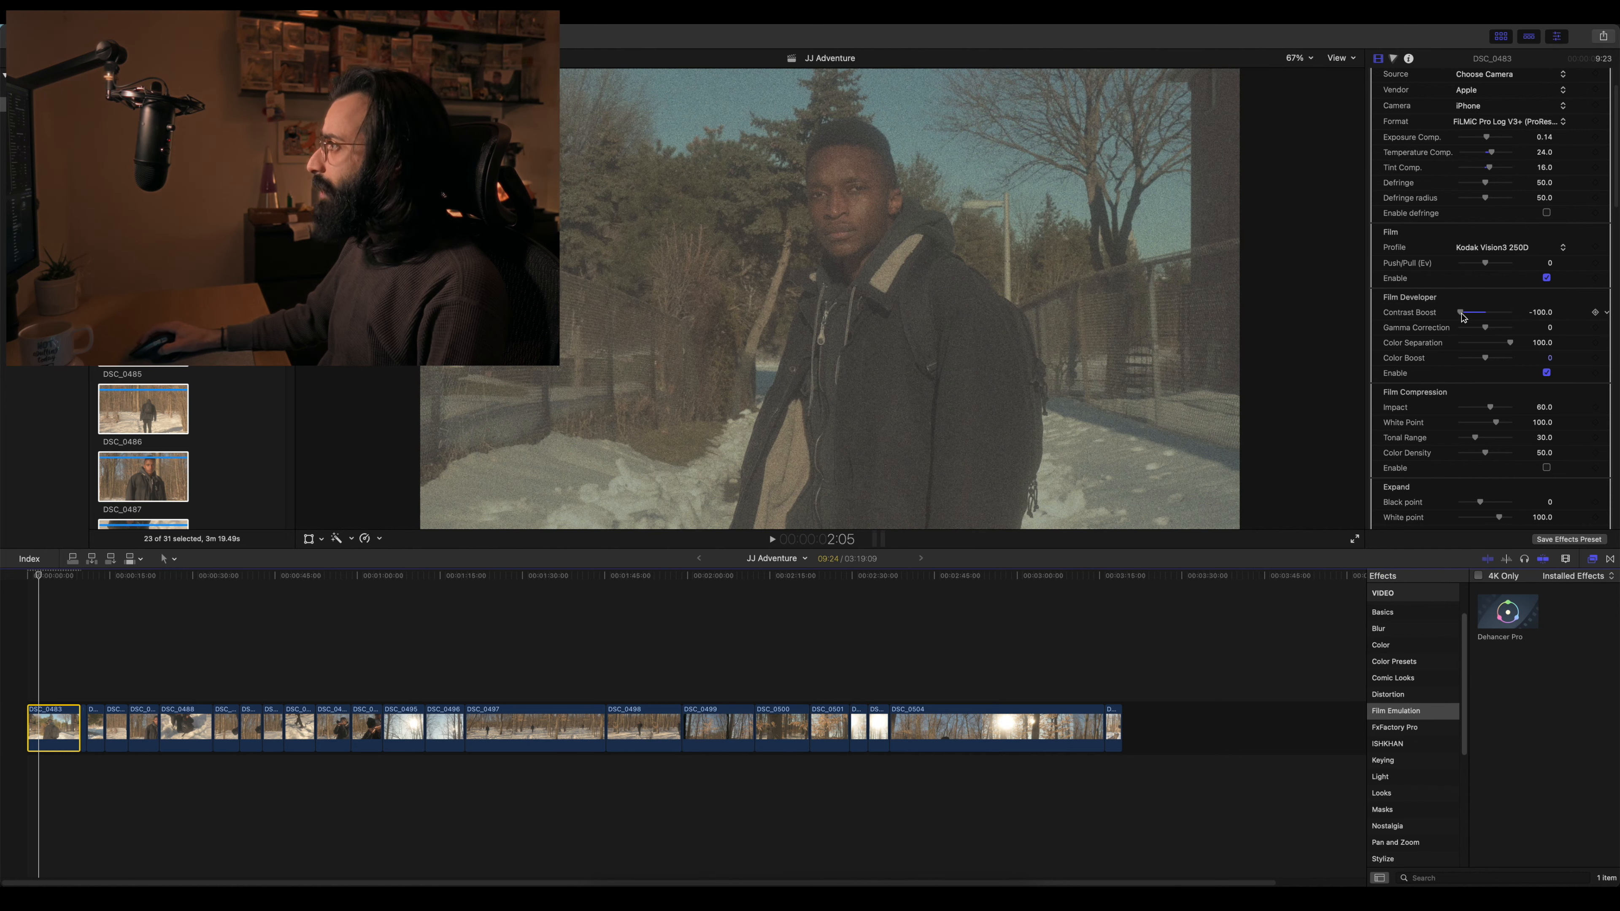
left_click_drag(1467, 317, 1485, 319)
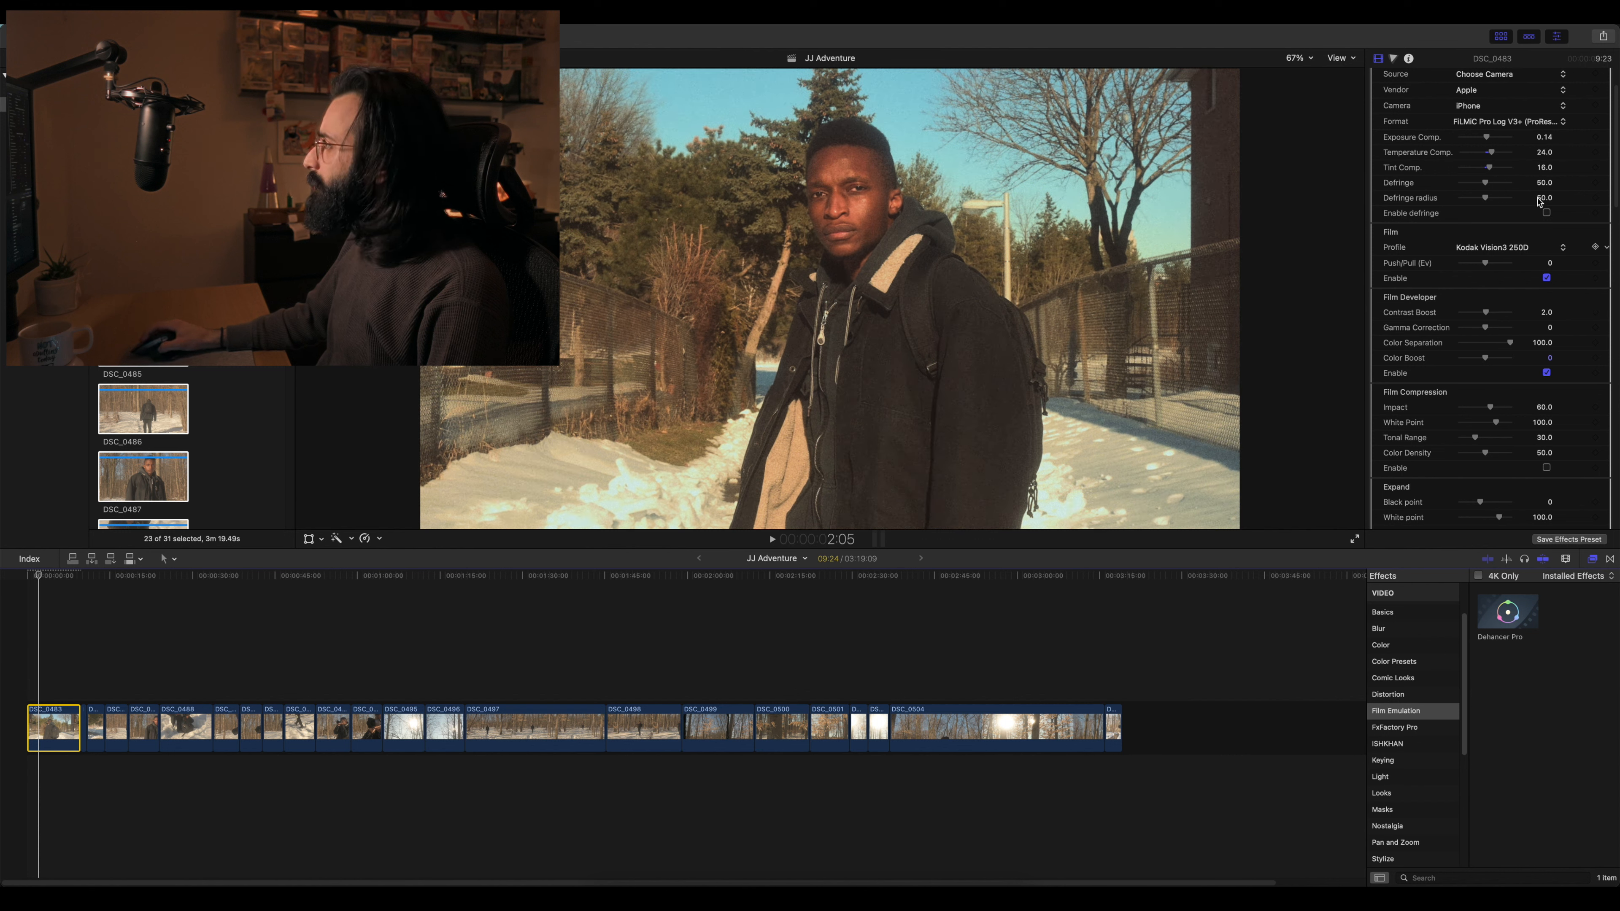
- Choose Better Quality for the viewer and check the Film Developer's effect on the clip
left_click(1341, 58)
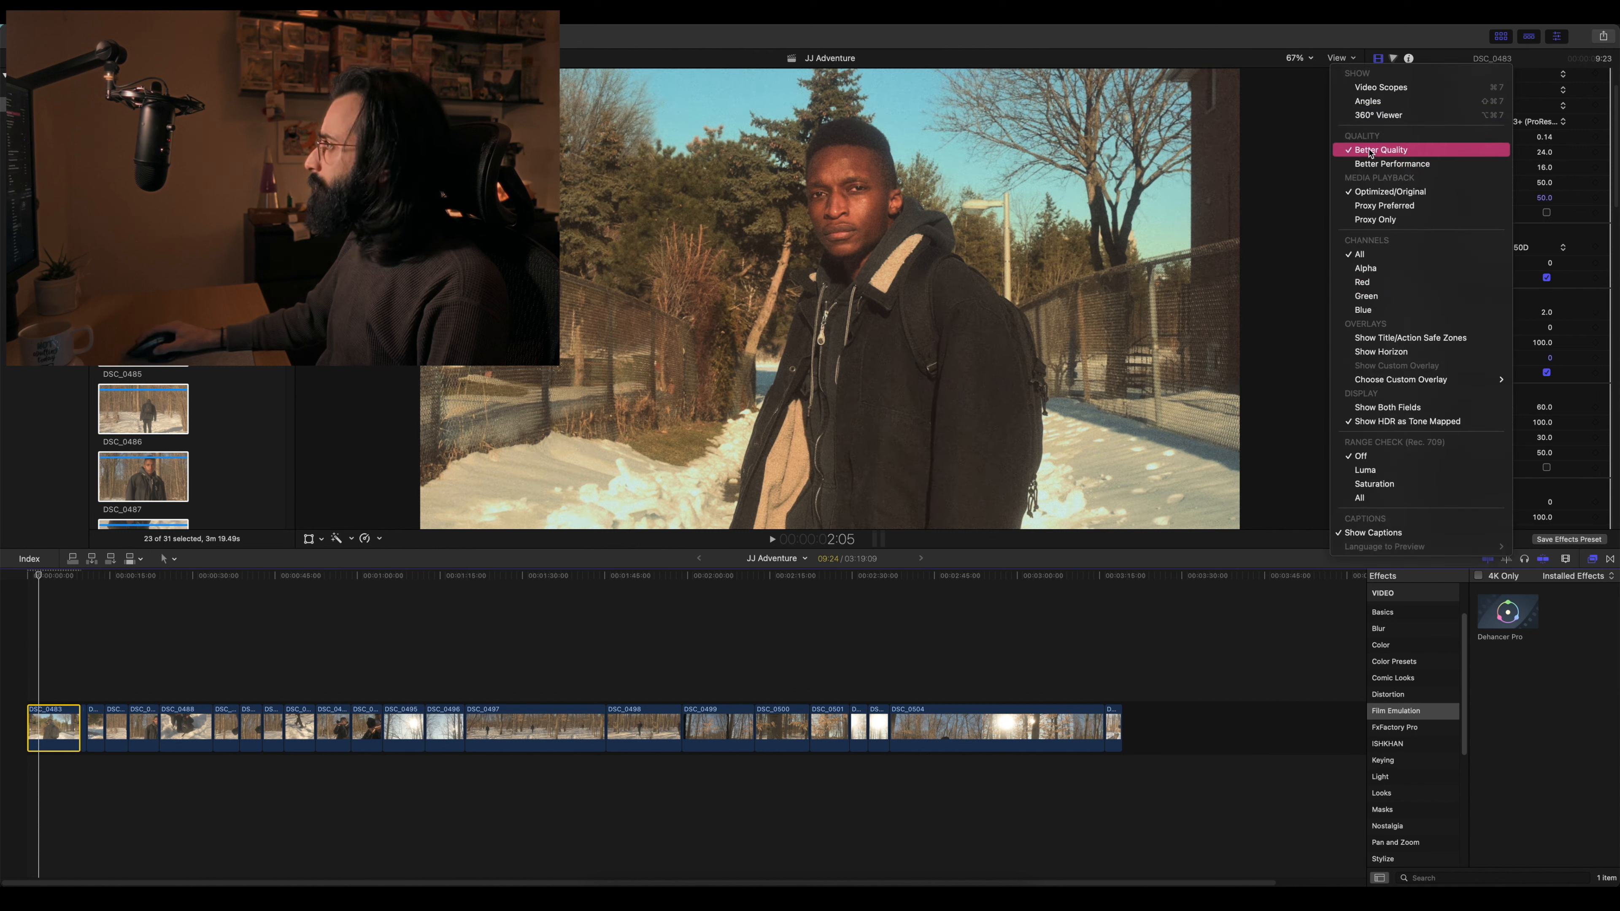
left_click(1368, 152)
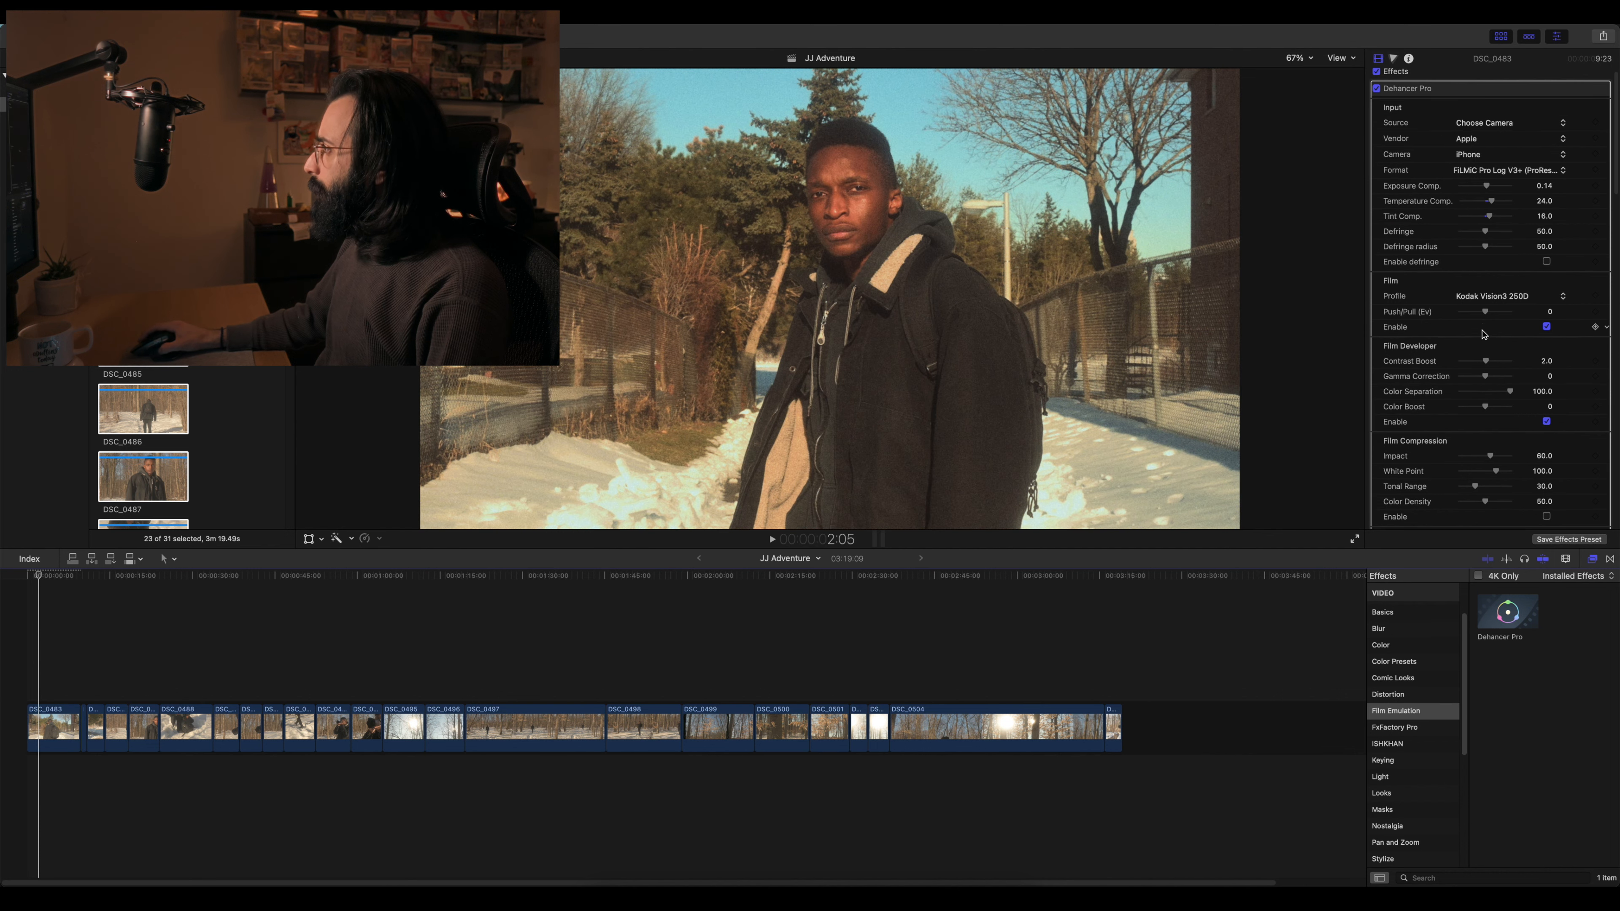
scroll(1497, 319, "down", 4)
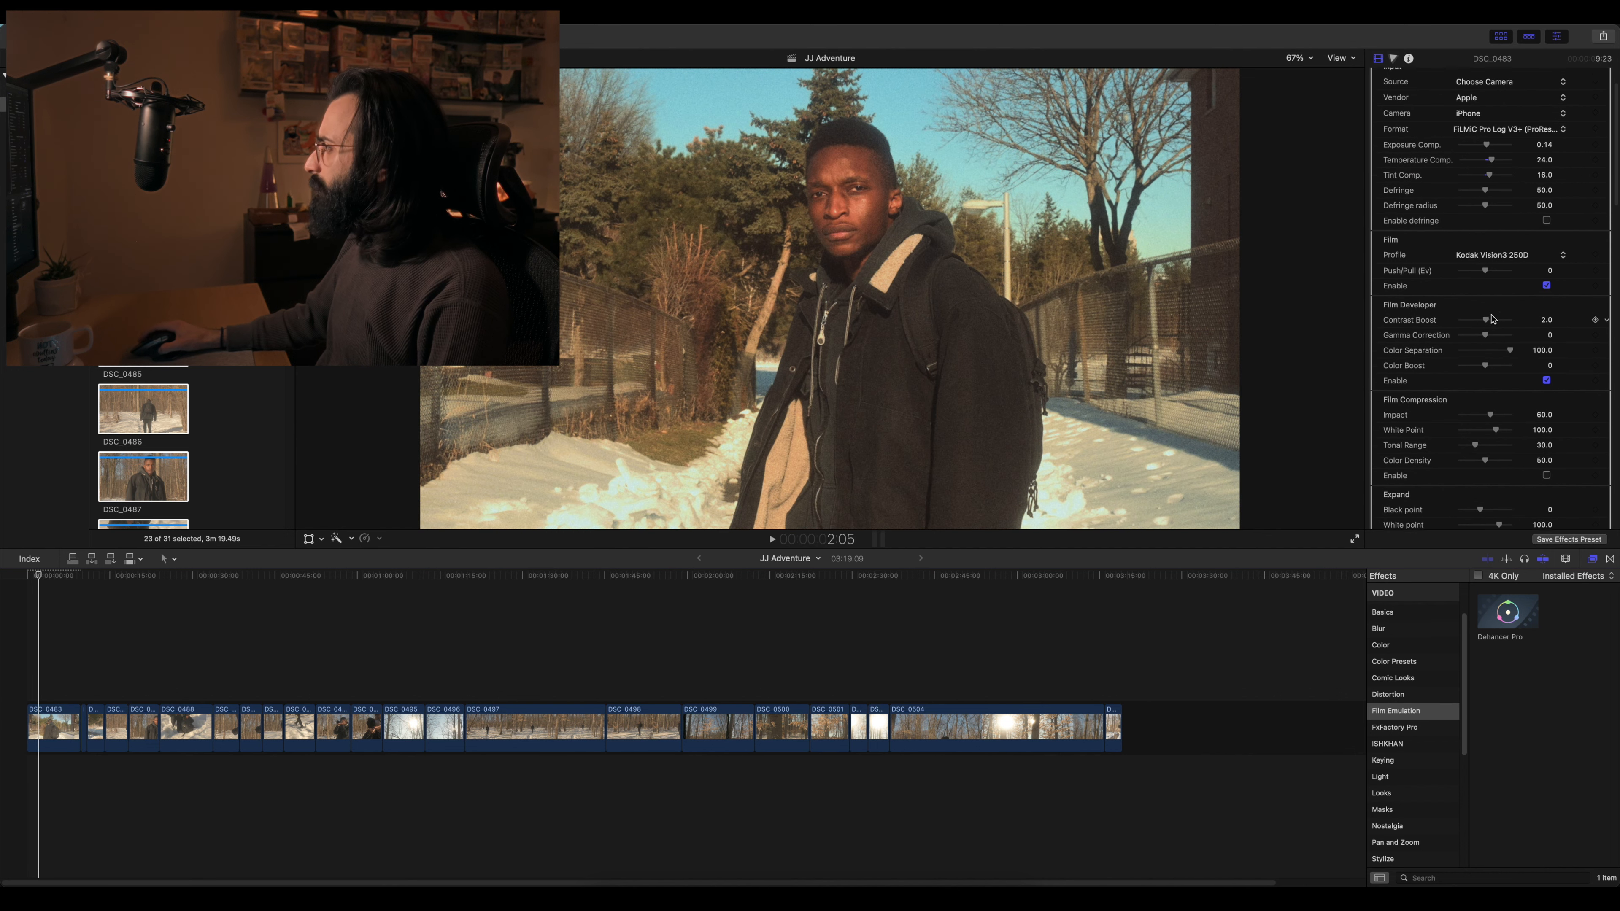
scroll(1495, 319, "down", 3)
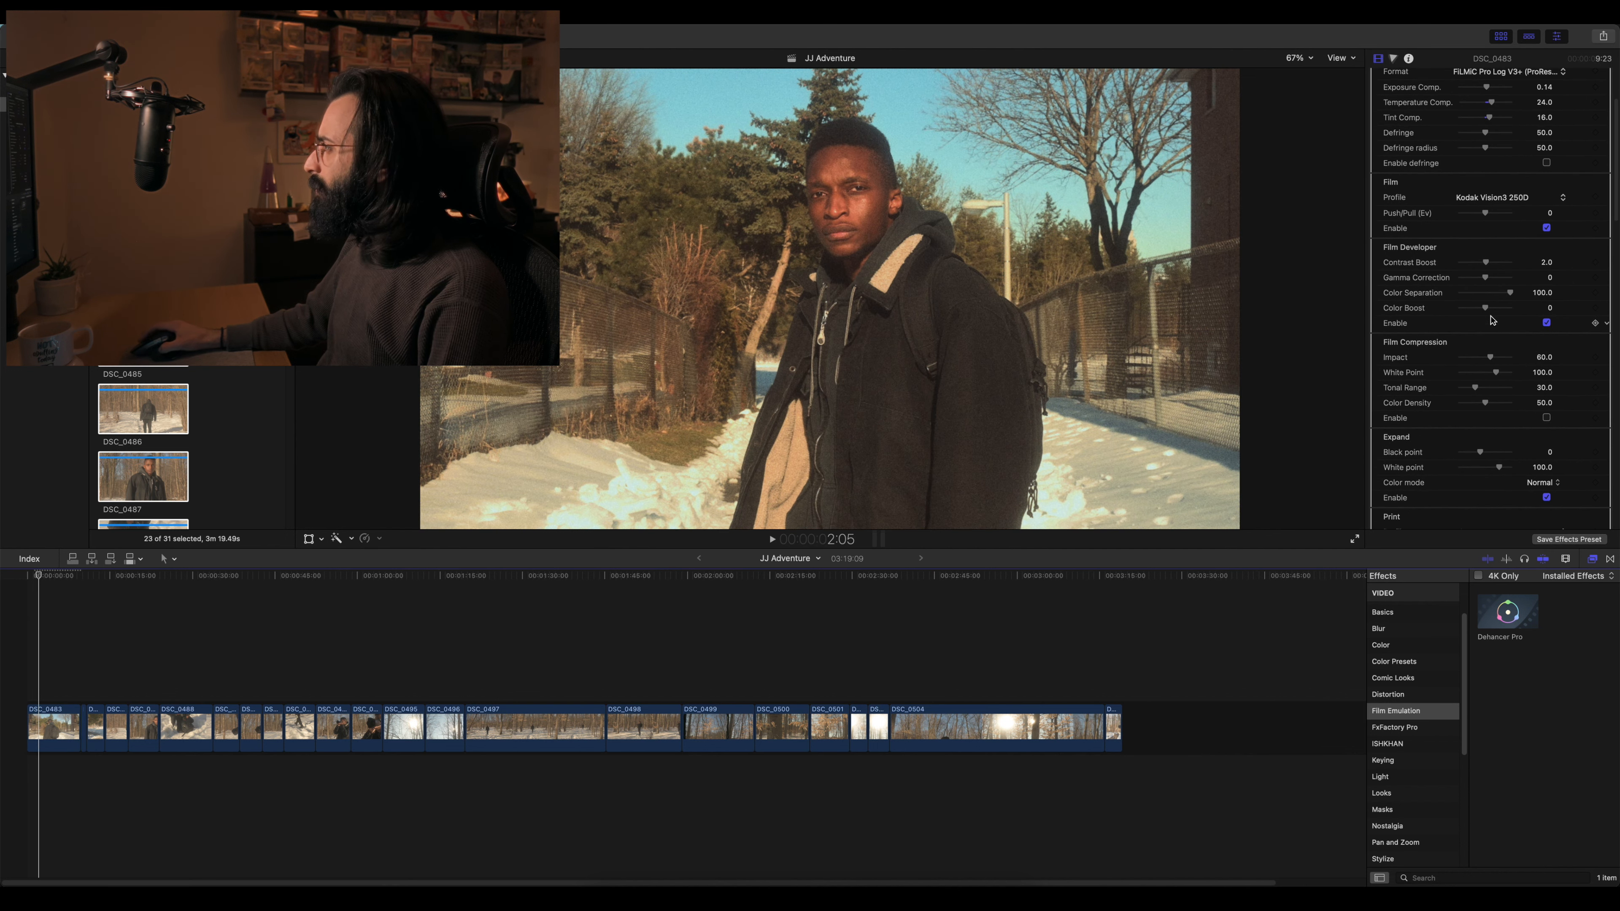
left_click(1547, 314)
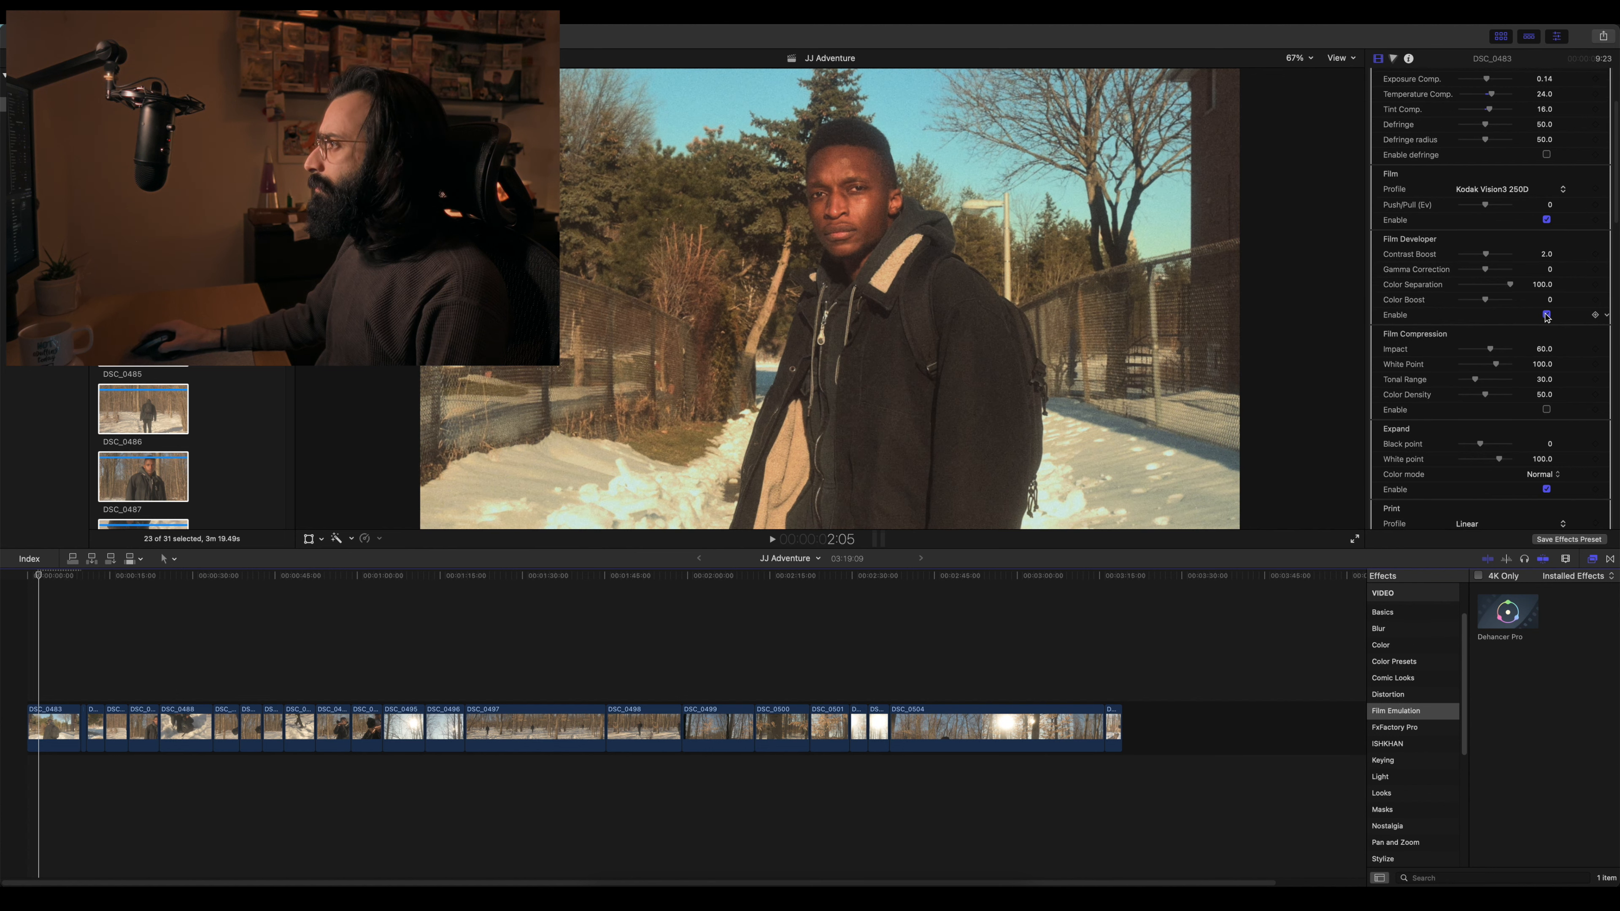
- Enable Film Compression, try an impact of 0, and set the impact to 60 and the white point to 105
scroll(1397, 274, "down", 4)
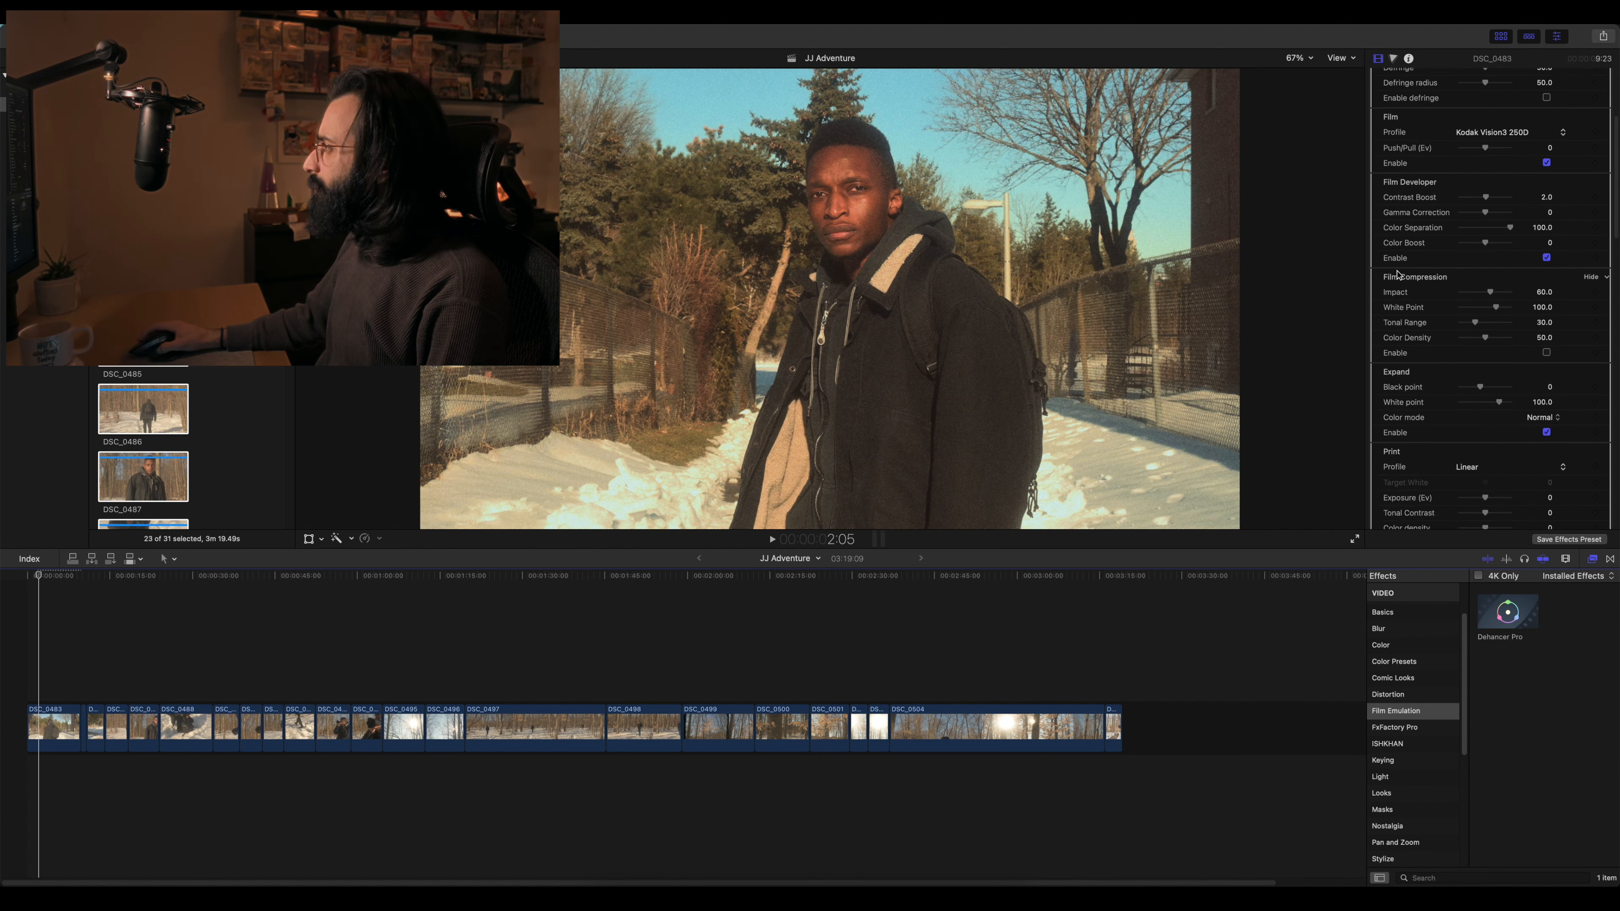
scroll(1397, 274, "down", 4)
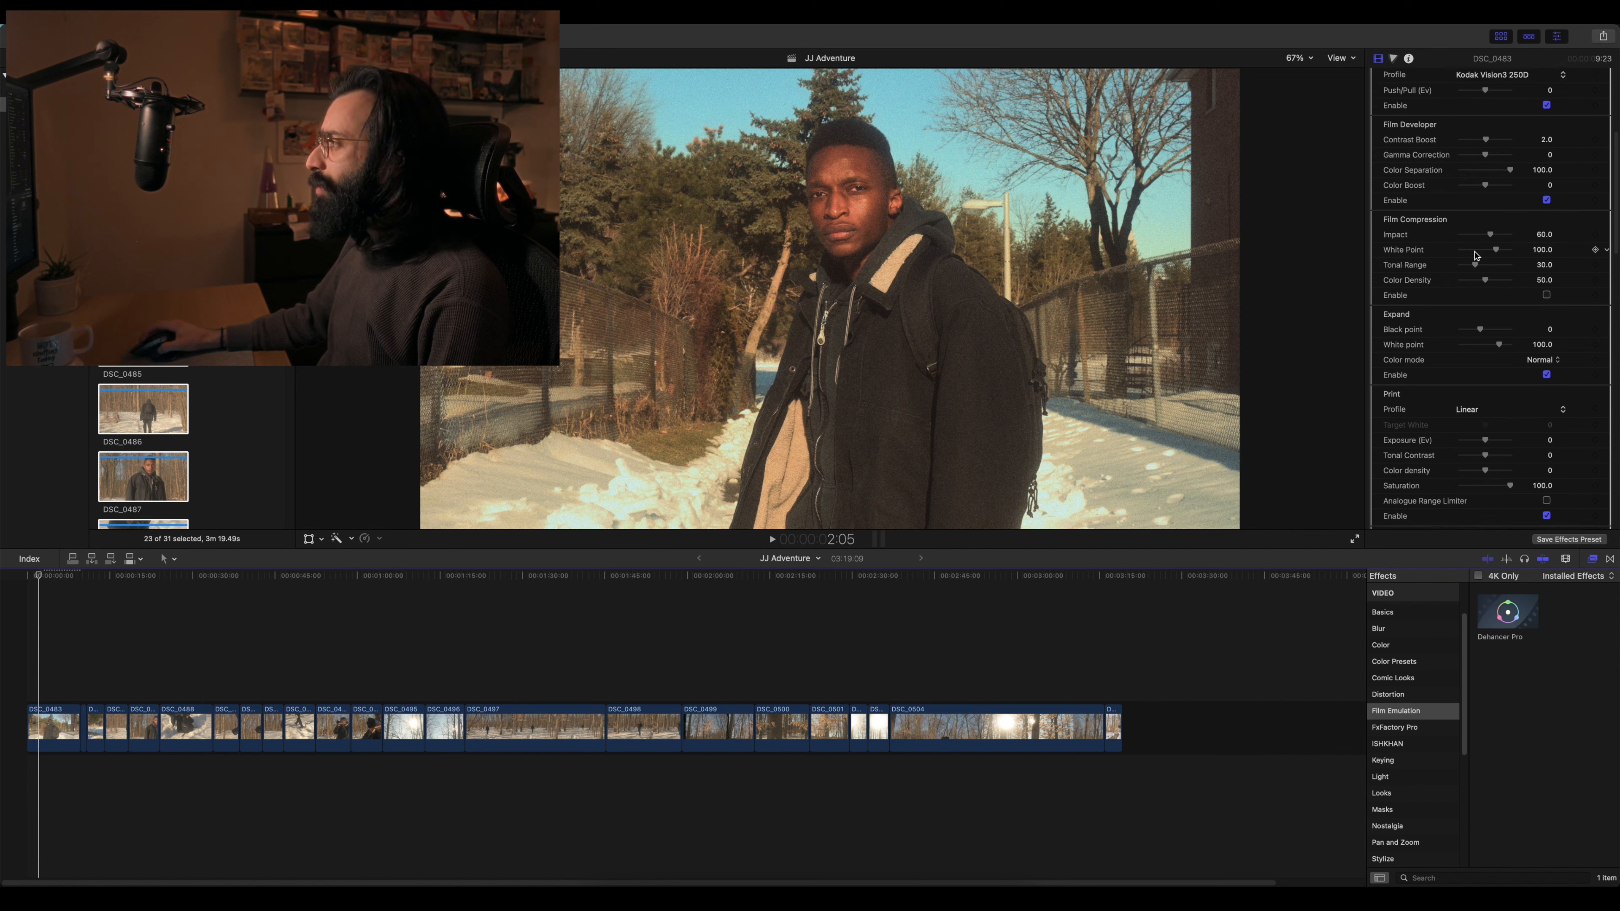
left_click(1547, 295)
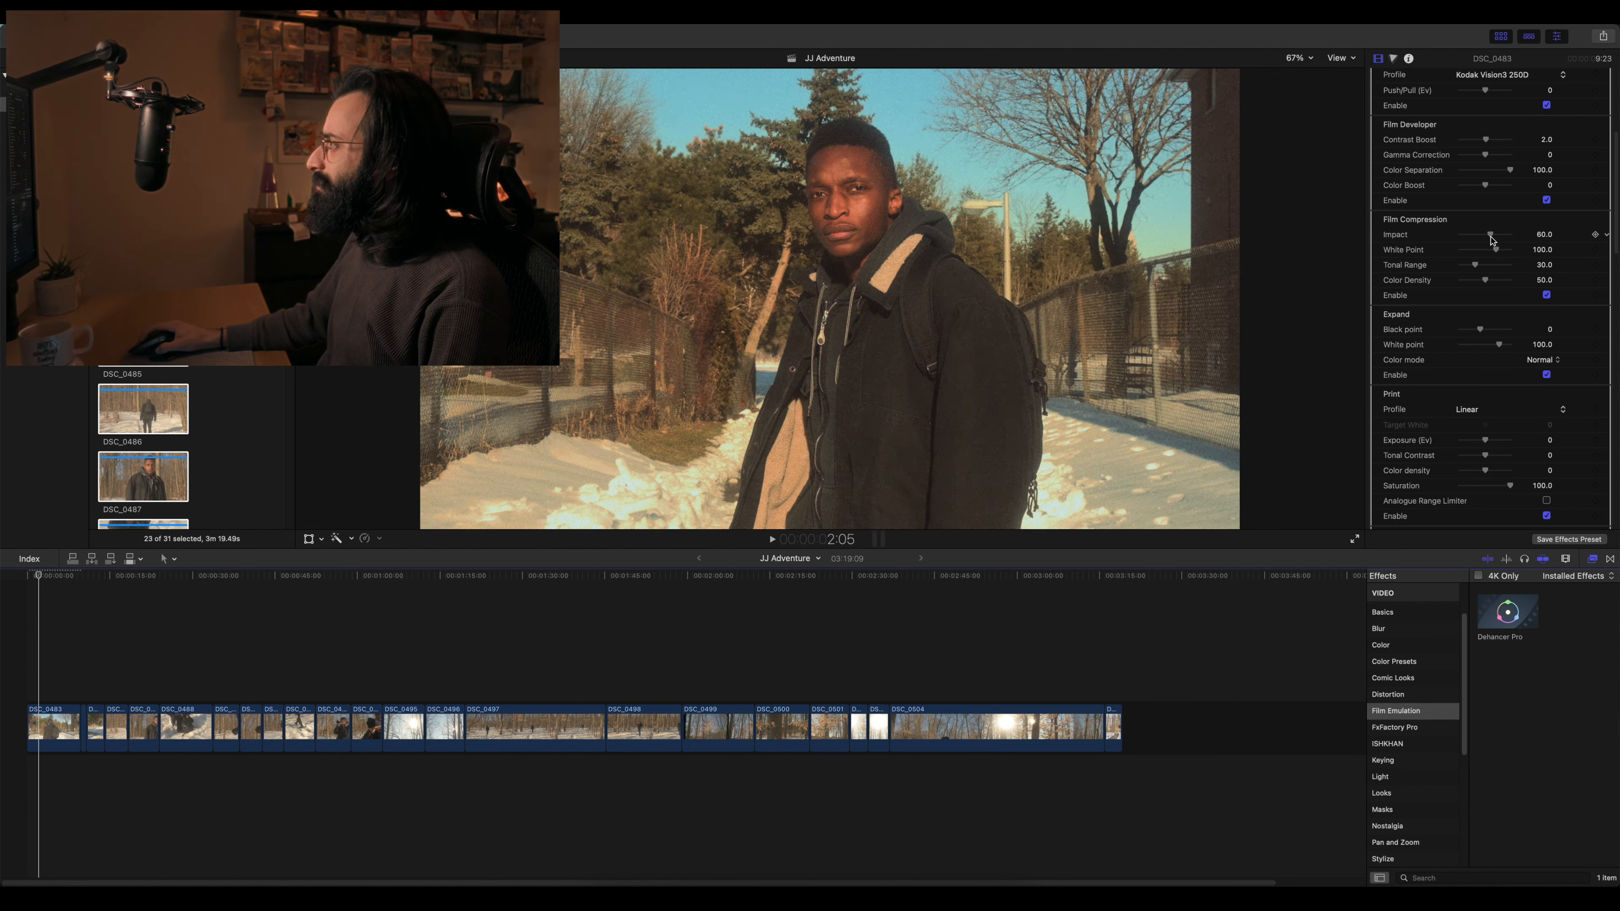
left_click_drag(1491, 236, 1412, 246)
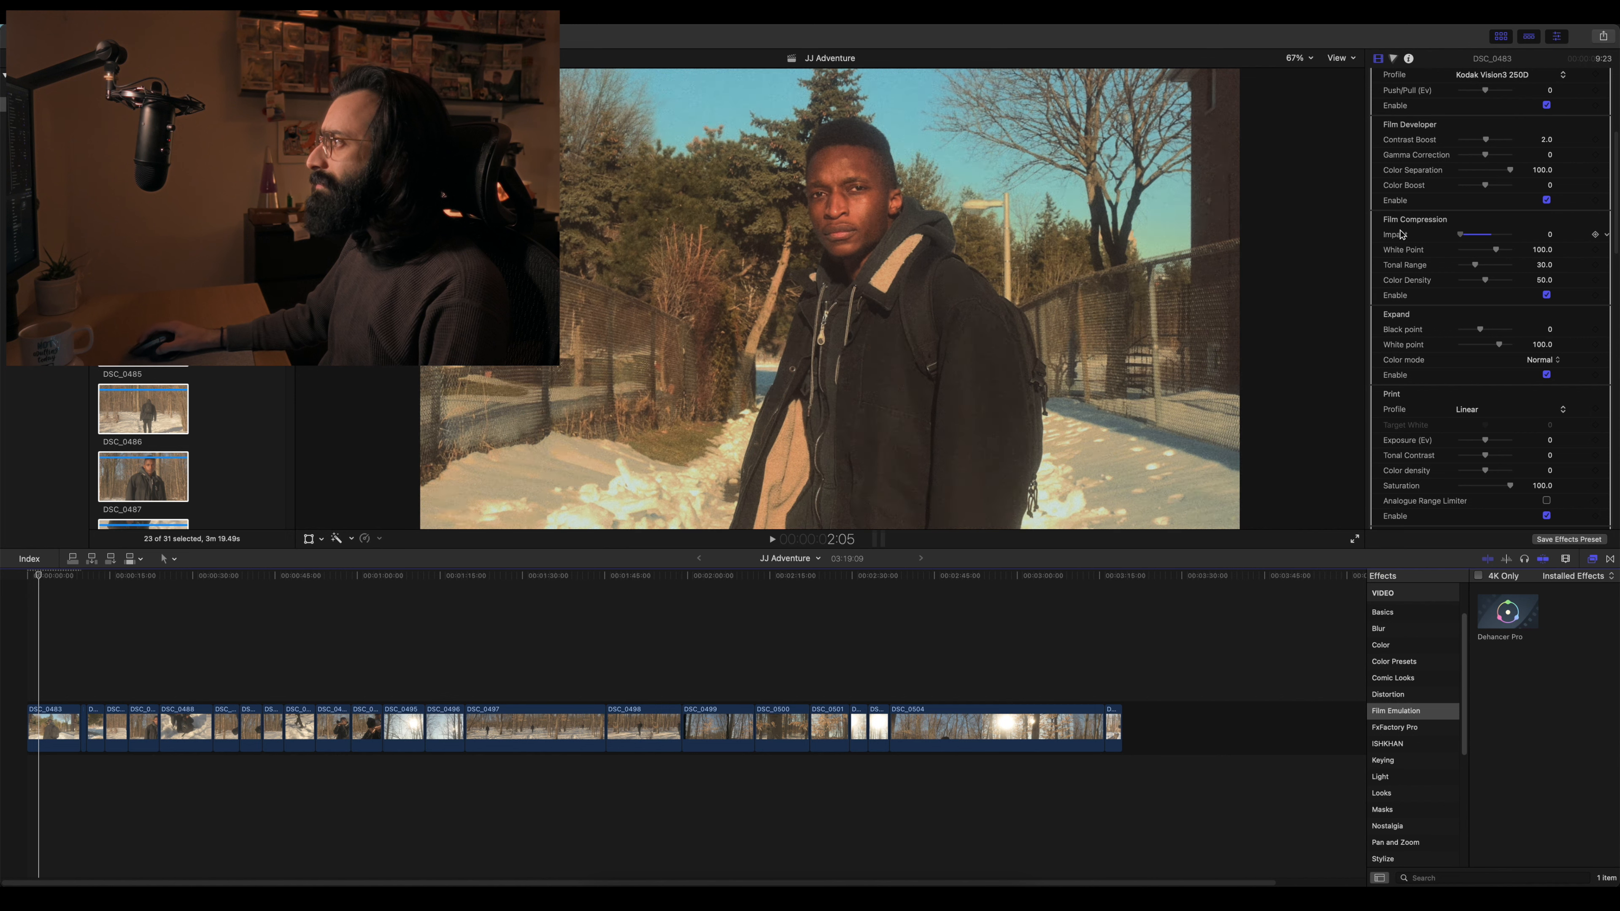
mouse_move(1464, 236)
left_mouse_down()
mouse_move(1529, 243)
mouse_move(1409, 224)
mouse_move(1505, 230)
mouse_move(1491, 229)
left_mouse_up()
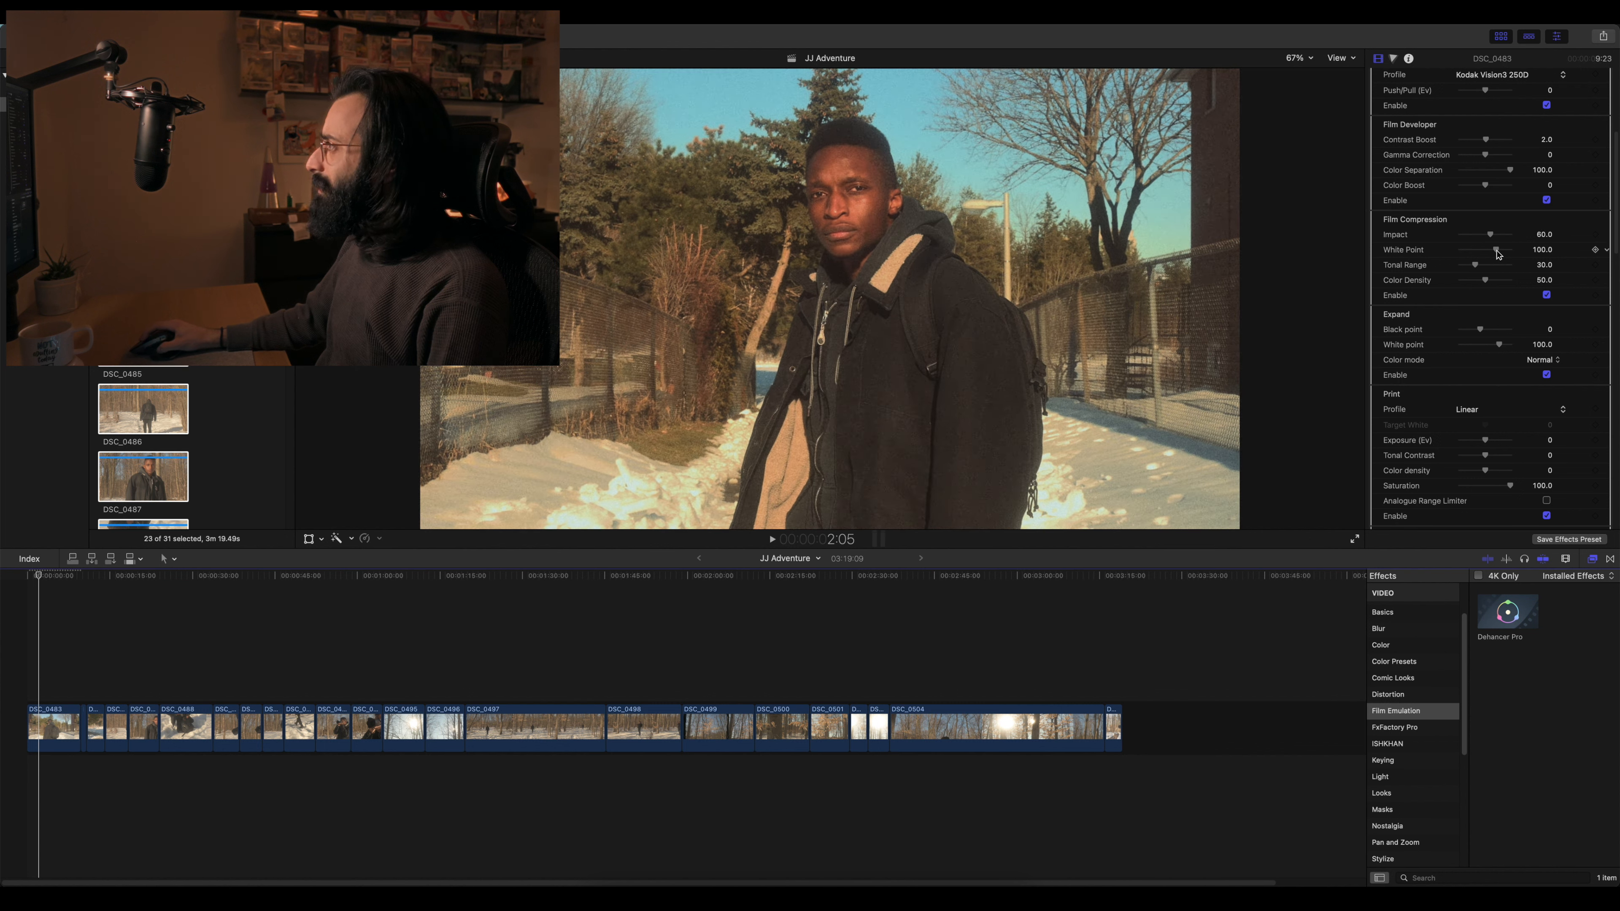
mouse_move(1498, 254)
left_mouse_down()
mouse_move(1417, 248)
mouse_move(1509, 256)
left_mouse_up()
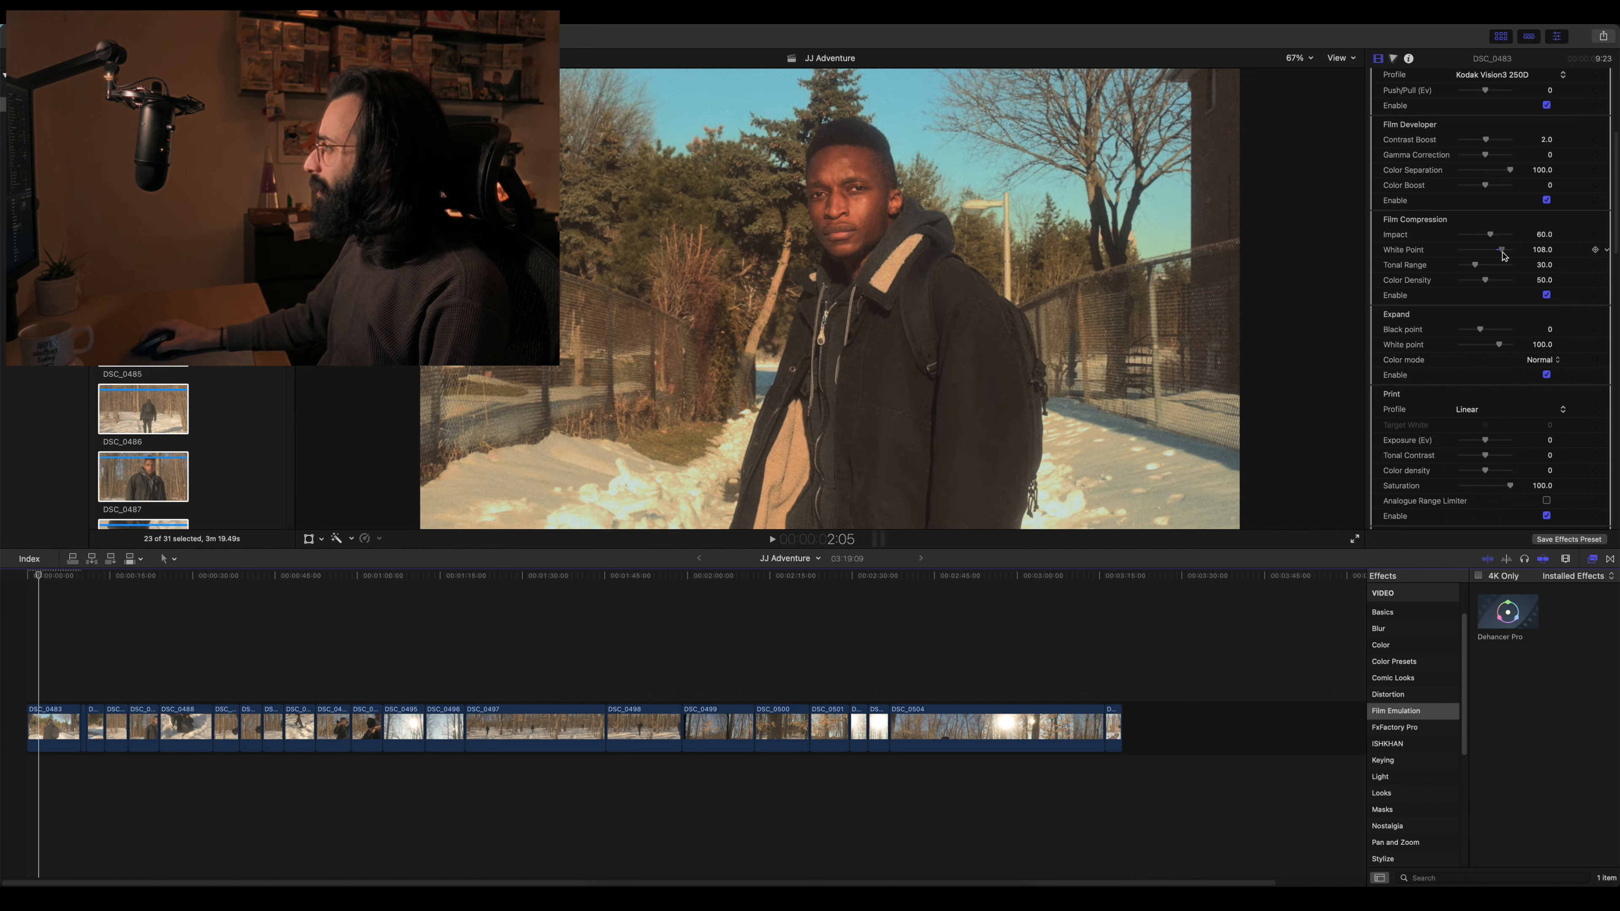
left_click_drag(1500, 253, 1502, 254)
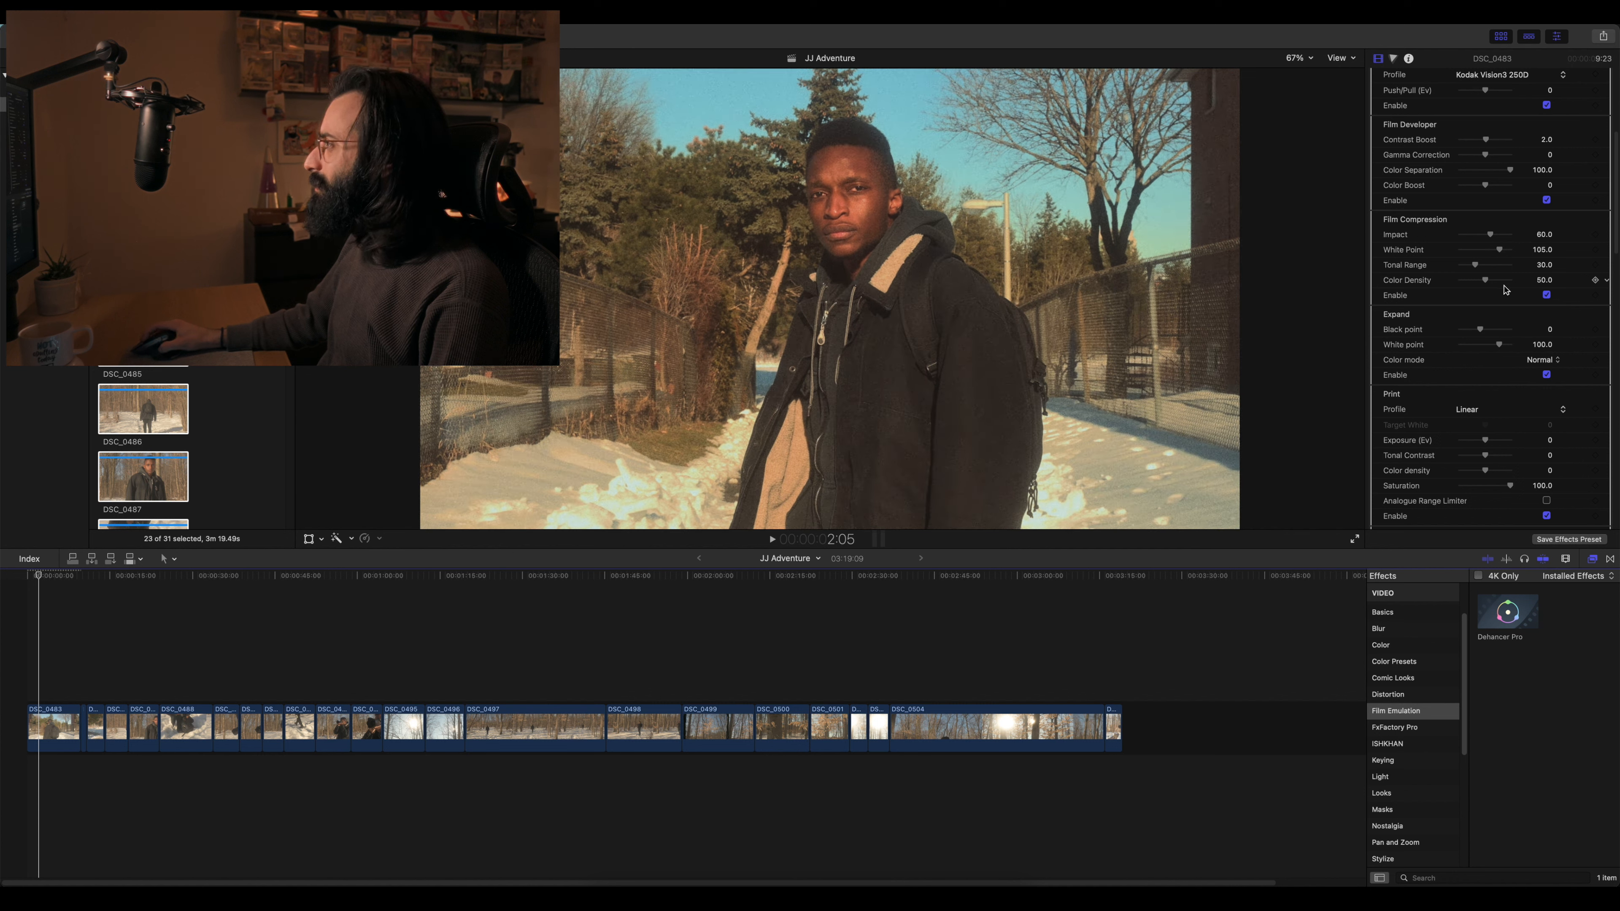
- Try extreme Film Compression color density values, set the color density to 60, and compare the compression off and on
mouse_move(1487, 285)
left_mouse_down()
mouse_move(1518, 290)
mouse_move(1494, 285)
left_mouse_up()
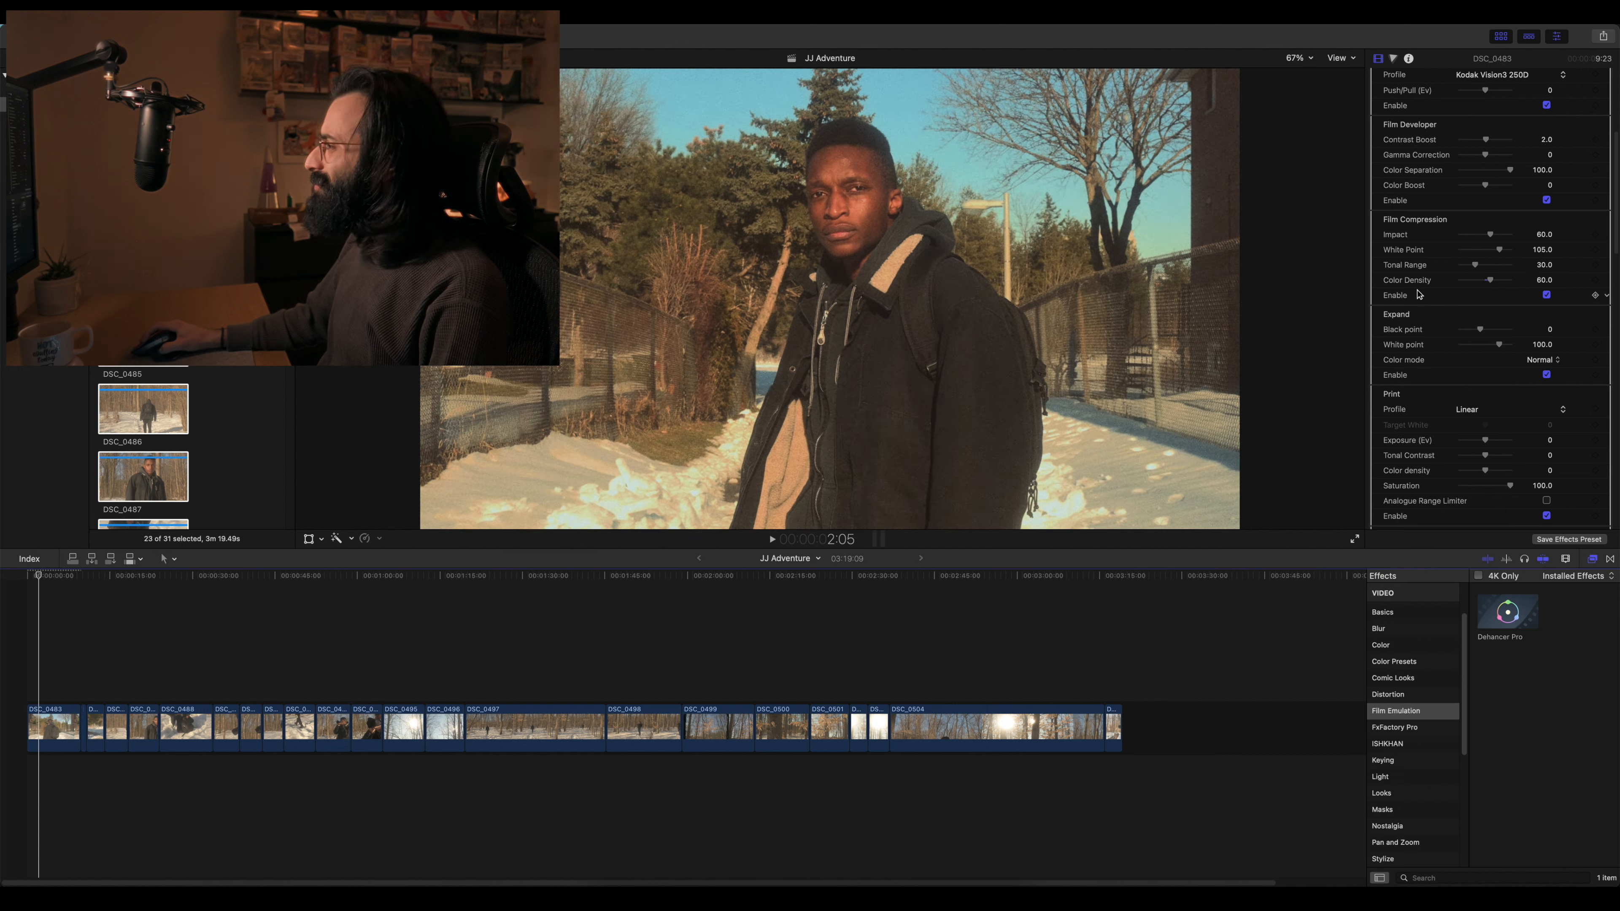
mouse_move(1491, 283)
left_mouse_down()
mouse_move(1458, 284)
mouse_move(1507, 286)
mouse_move(1469, 285)
left_mouse_up()
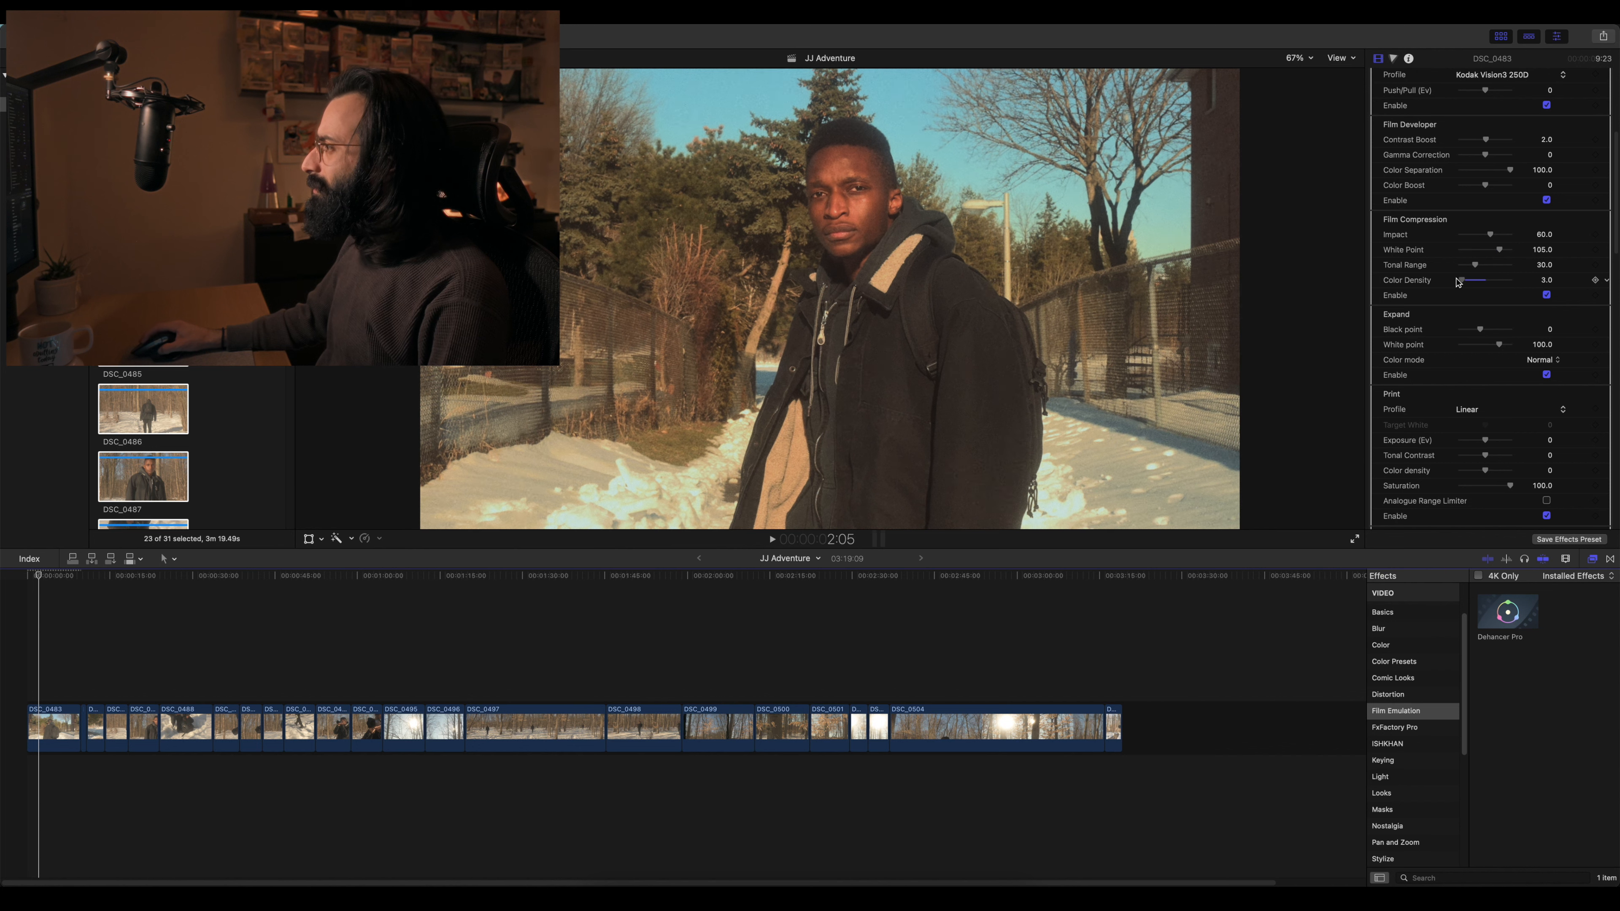
left_click_drag(1468, 281, 1572, 285)
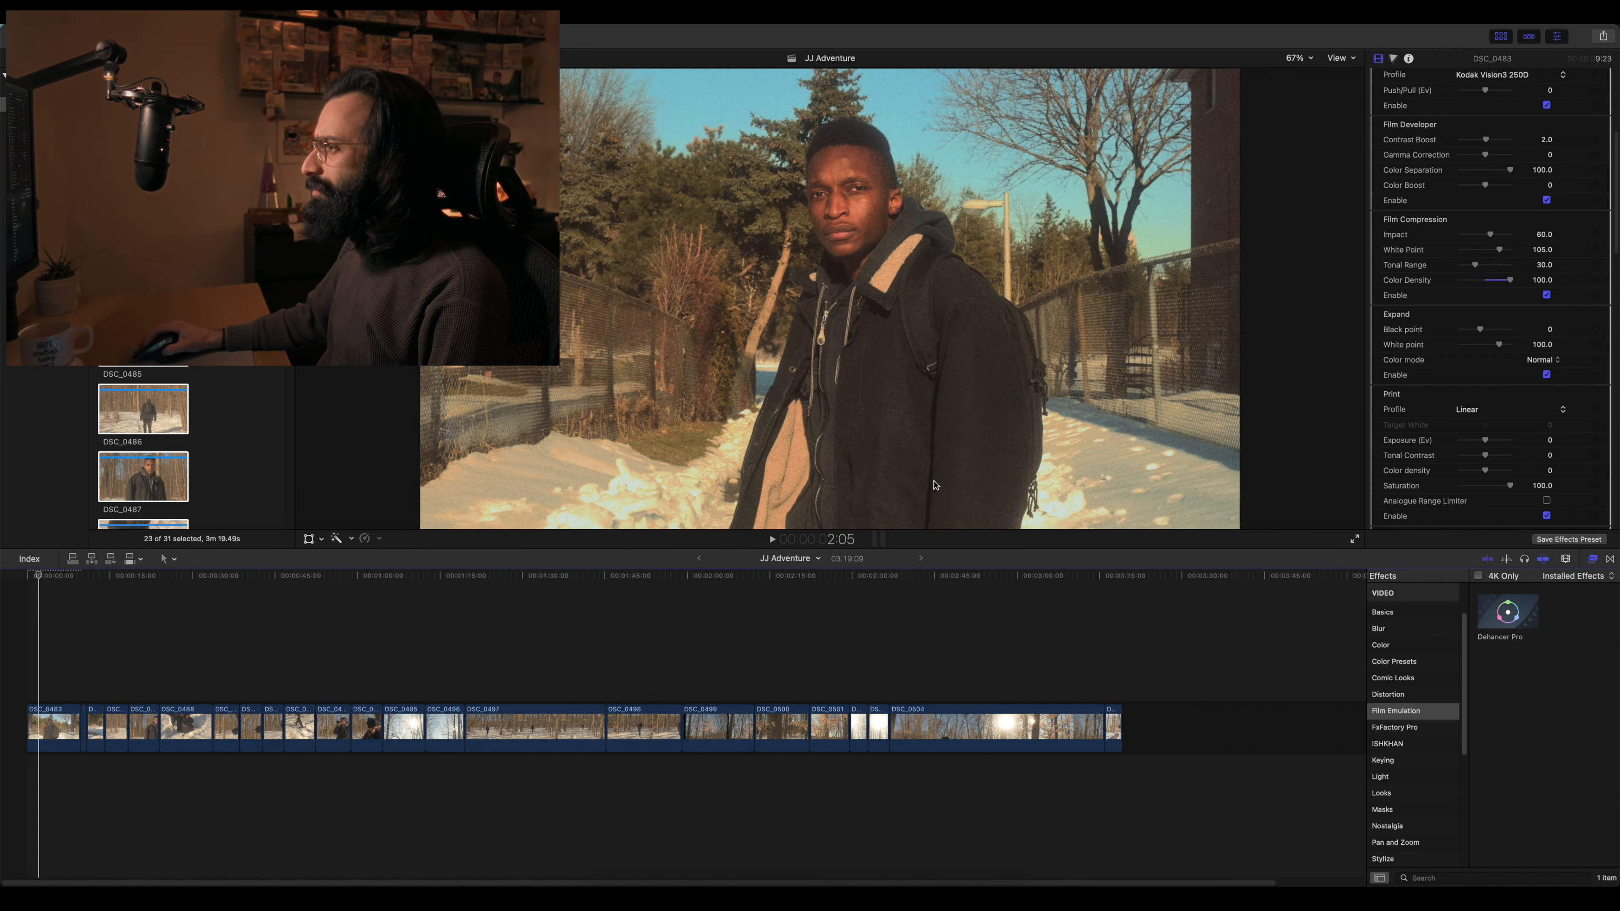
left_click_drag(1509, 280, 1489, 284)
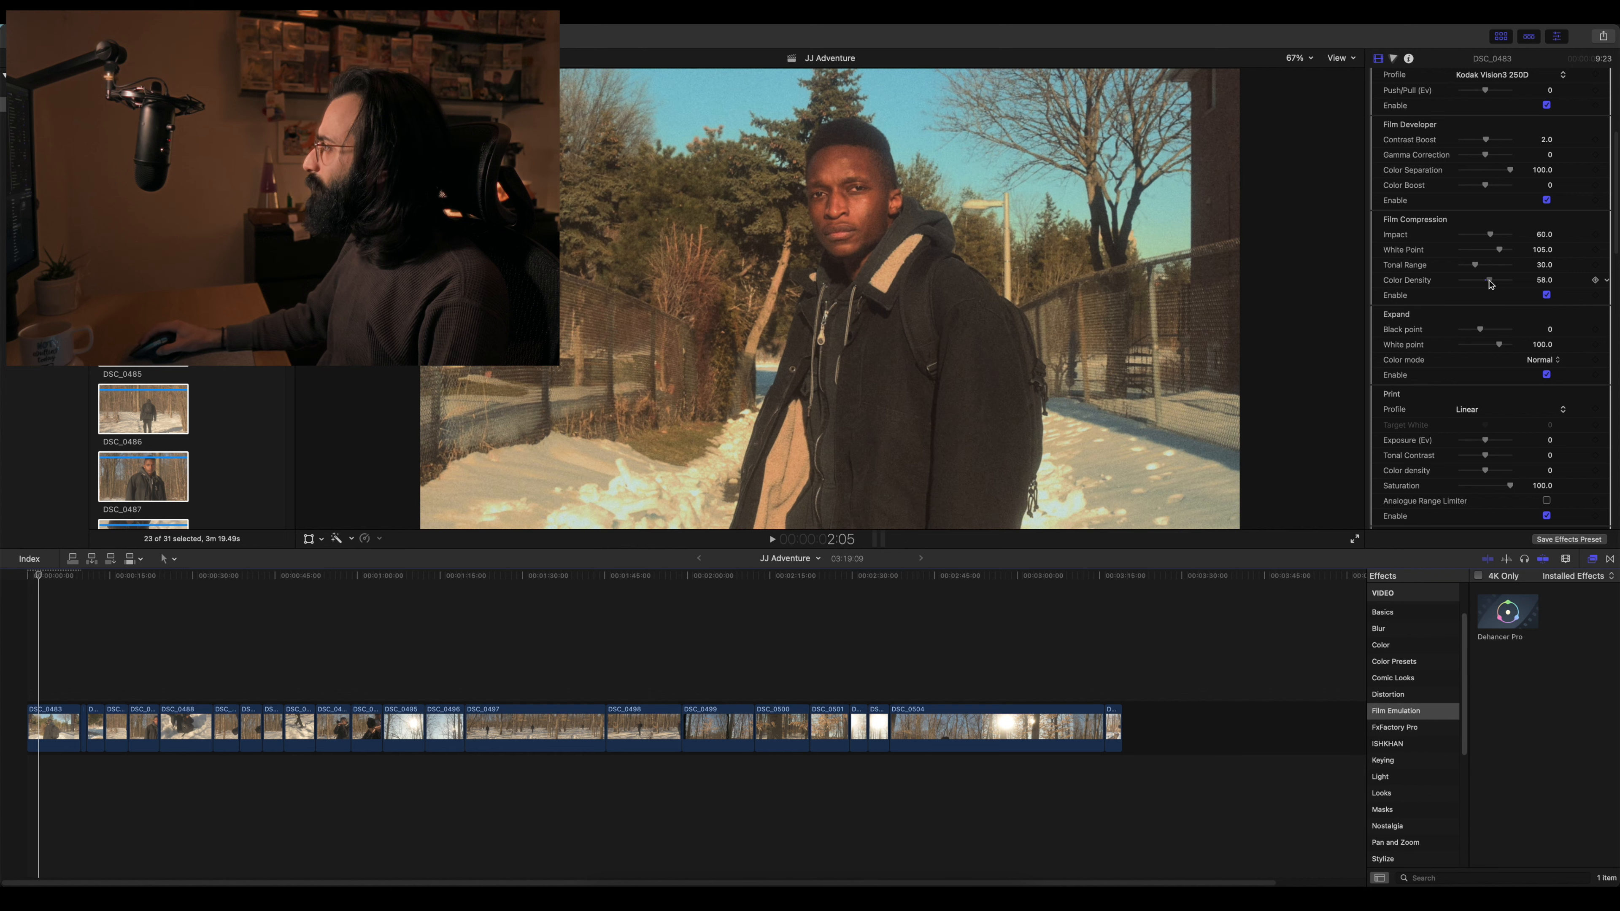
left_click(1546, 295)
left_click(1547, 296)
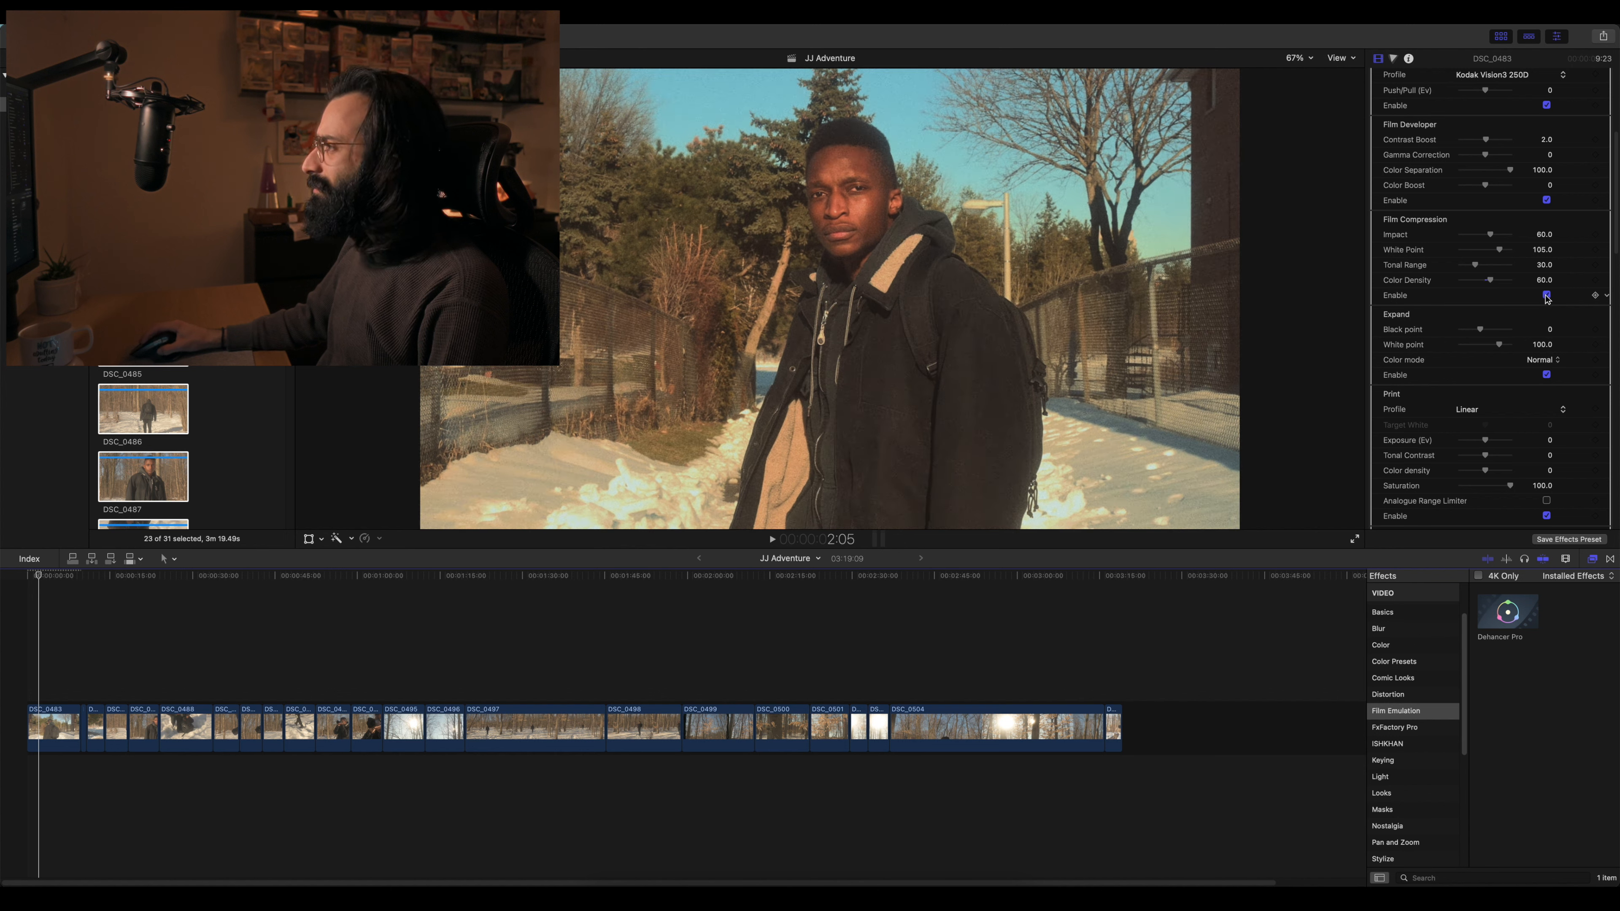
left_click(1547, 295)
left_click(1546, 295)
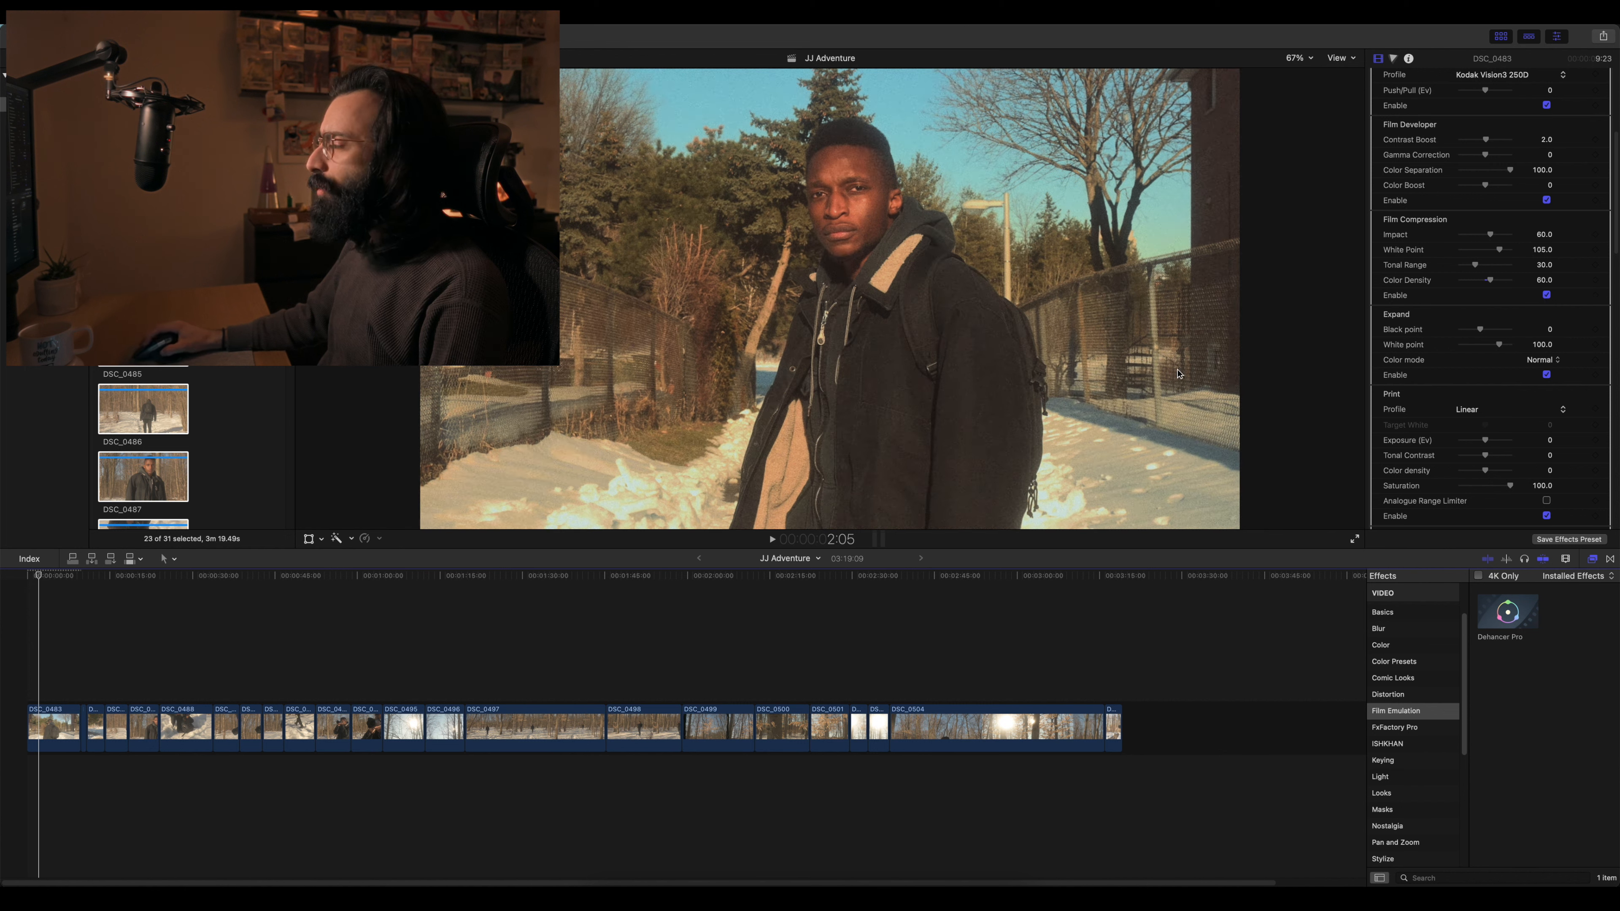
- Set the black point in the Expand settings to 3
scroll(1470, 339, "down", 3)
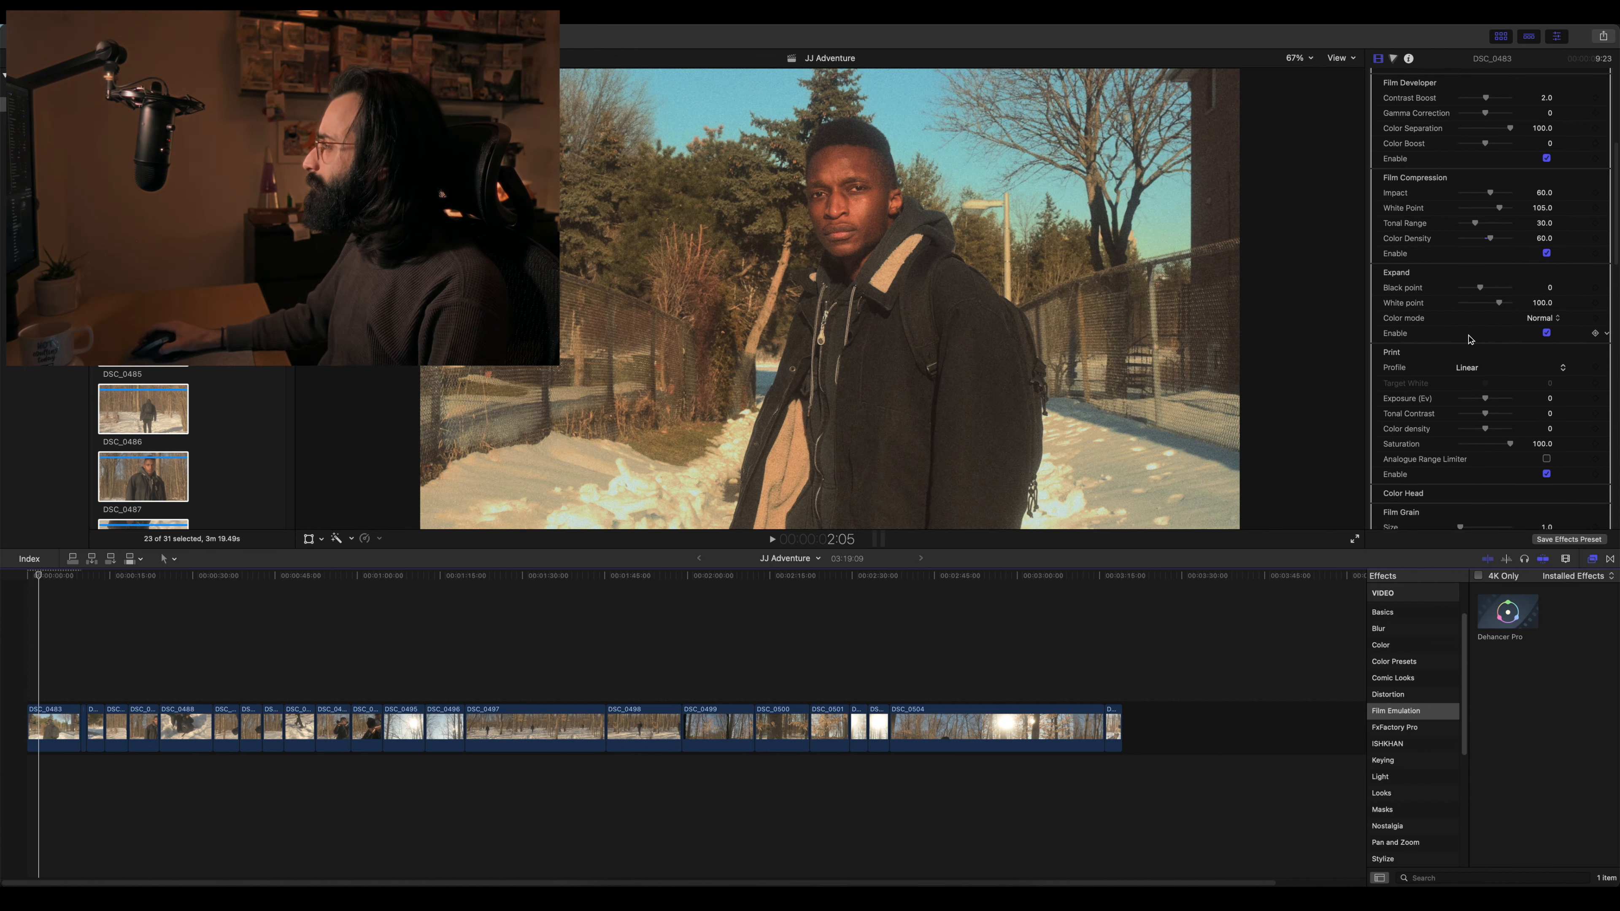
scroll(1454, 268, "up", 2)
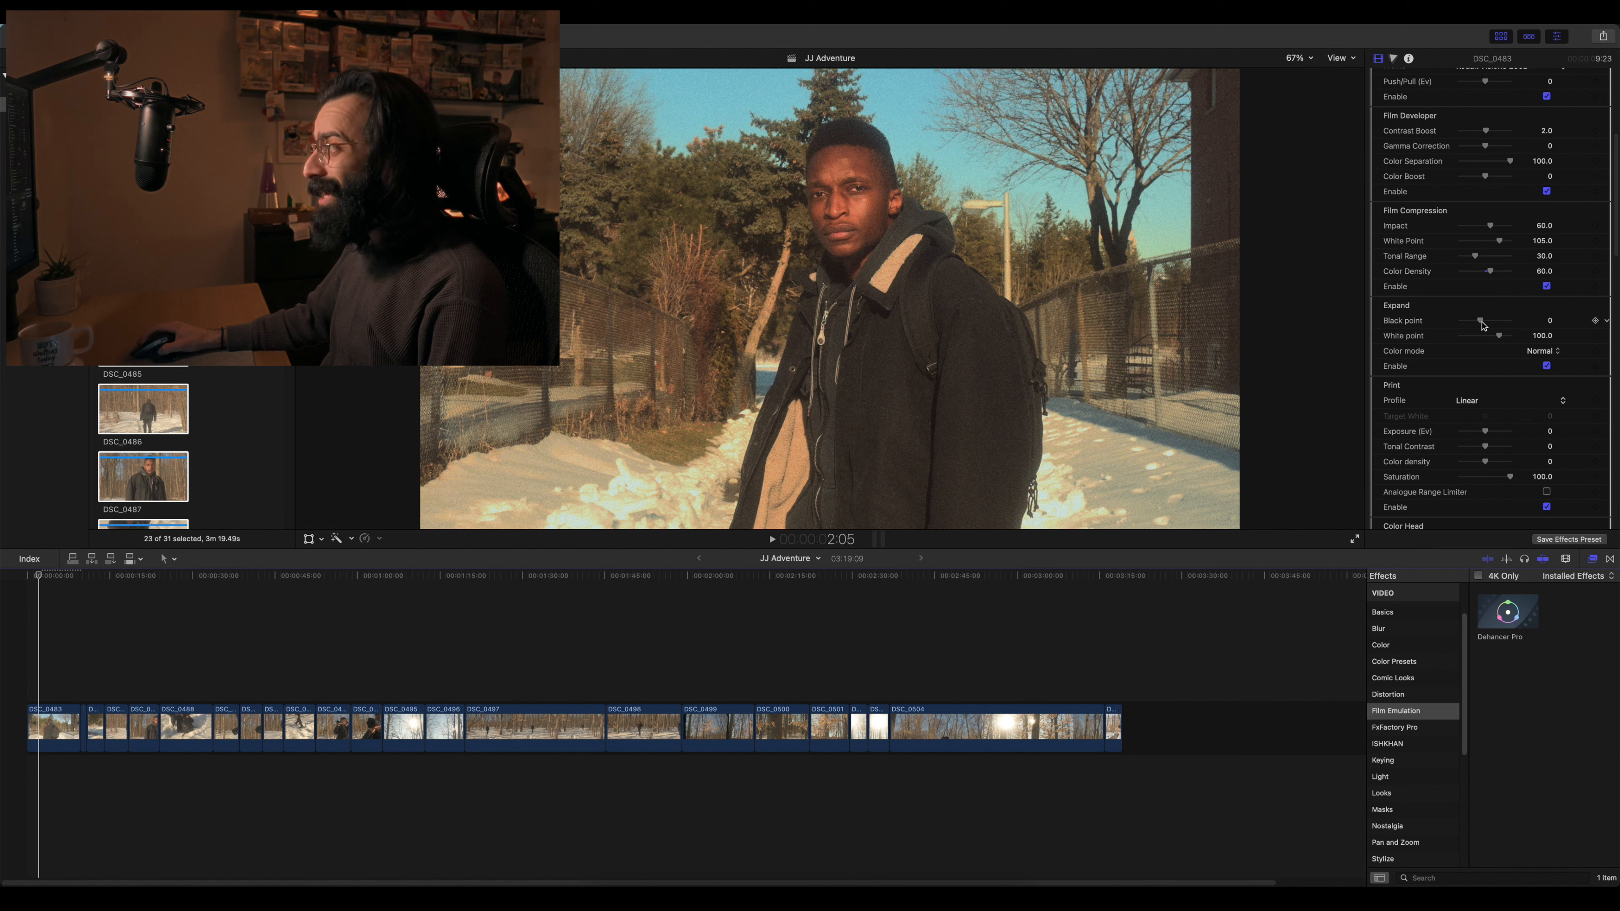
mouse_move(1482, 322)
left_mouse_down()
mouse_move(1517, 332)
mouse_move(1487, 326)
left_mouse_up()
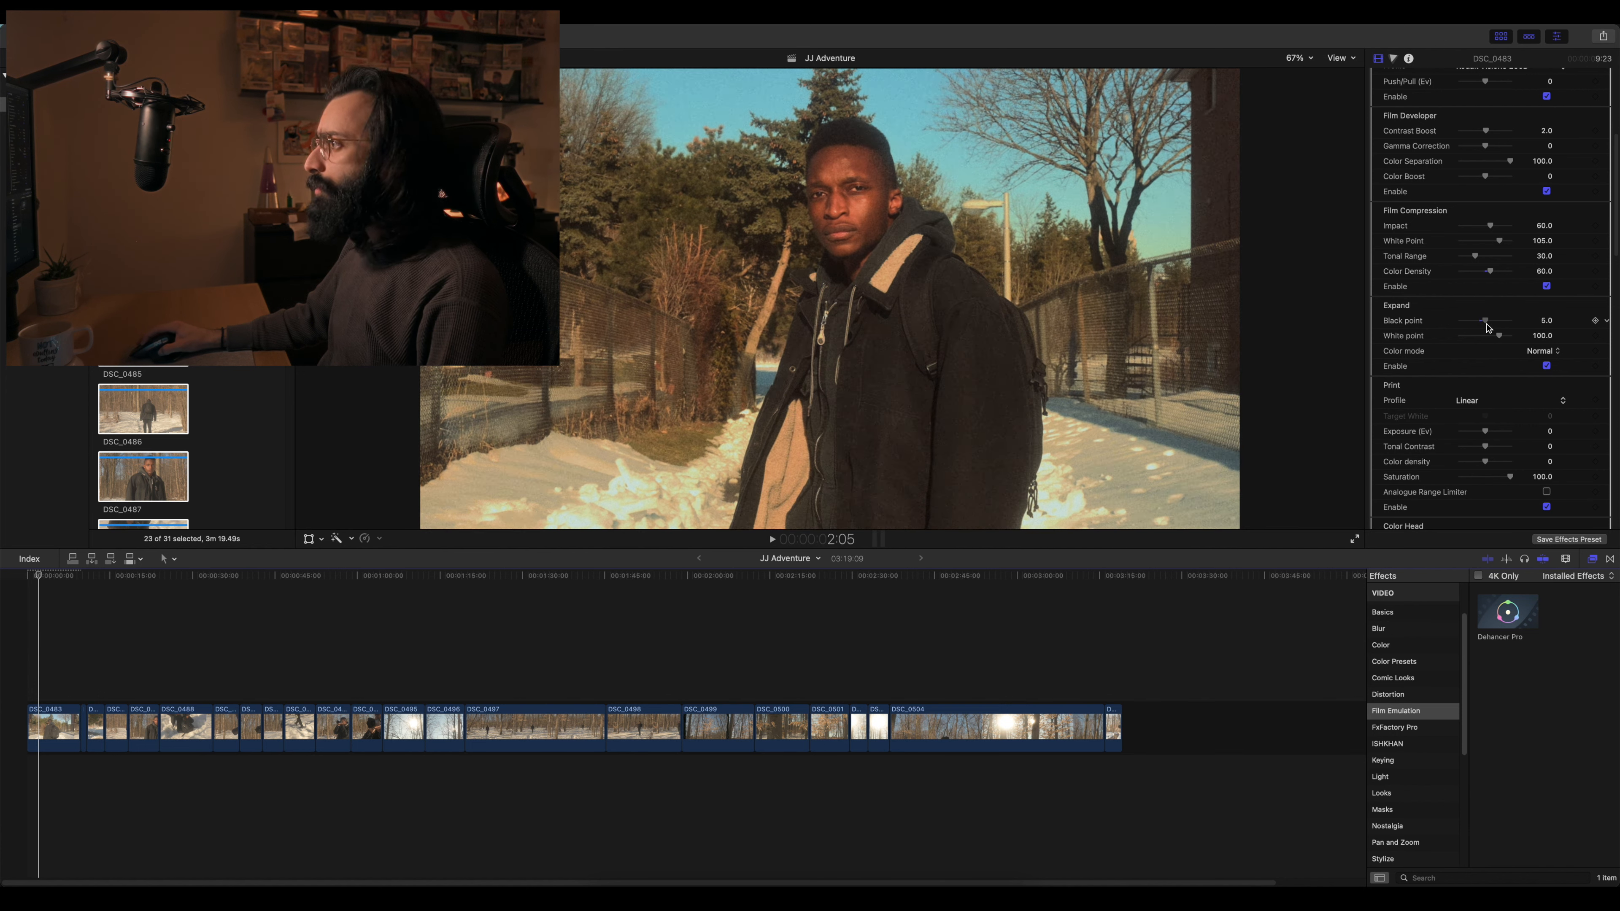
left_click_drag(1490, 325, 1488, 326)
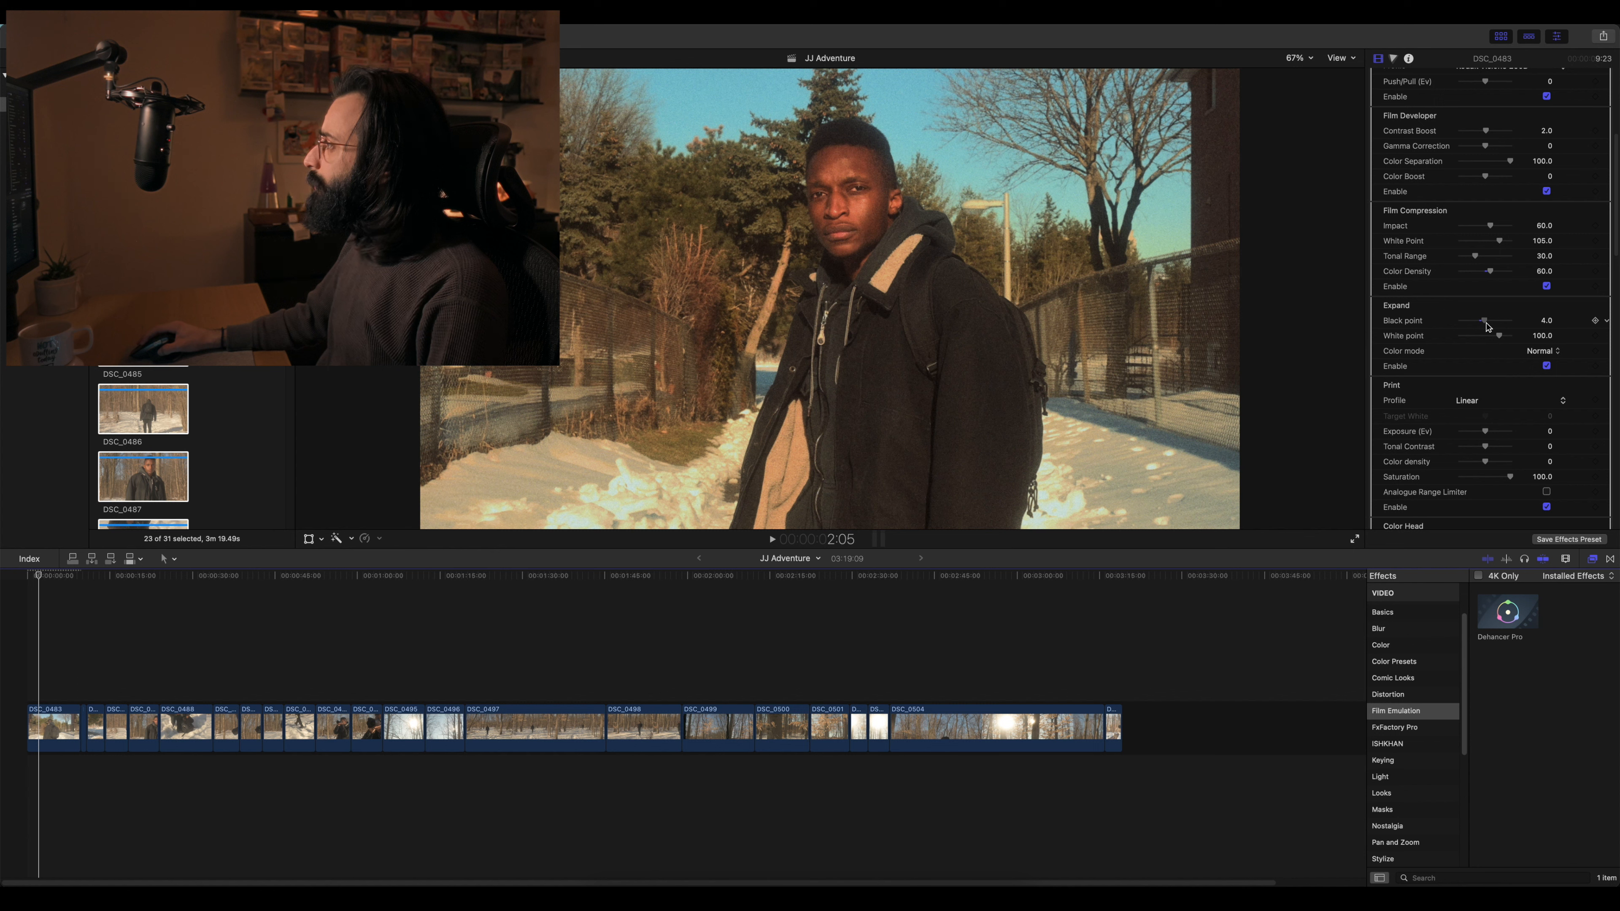
left_click_drag(1486, 327, 1487, 326)
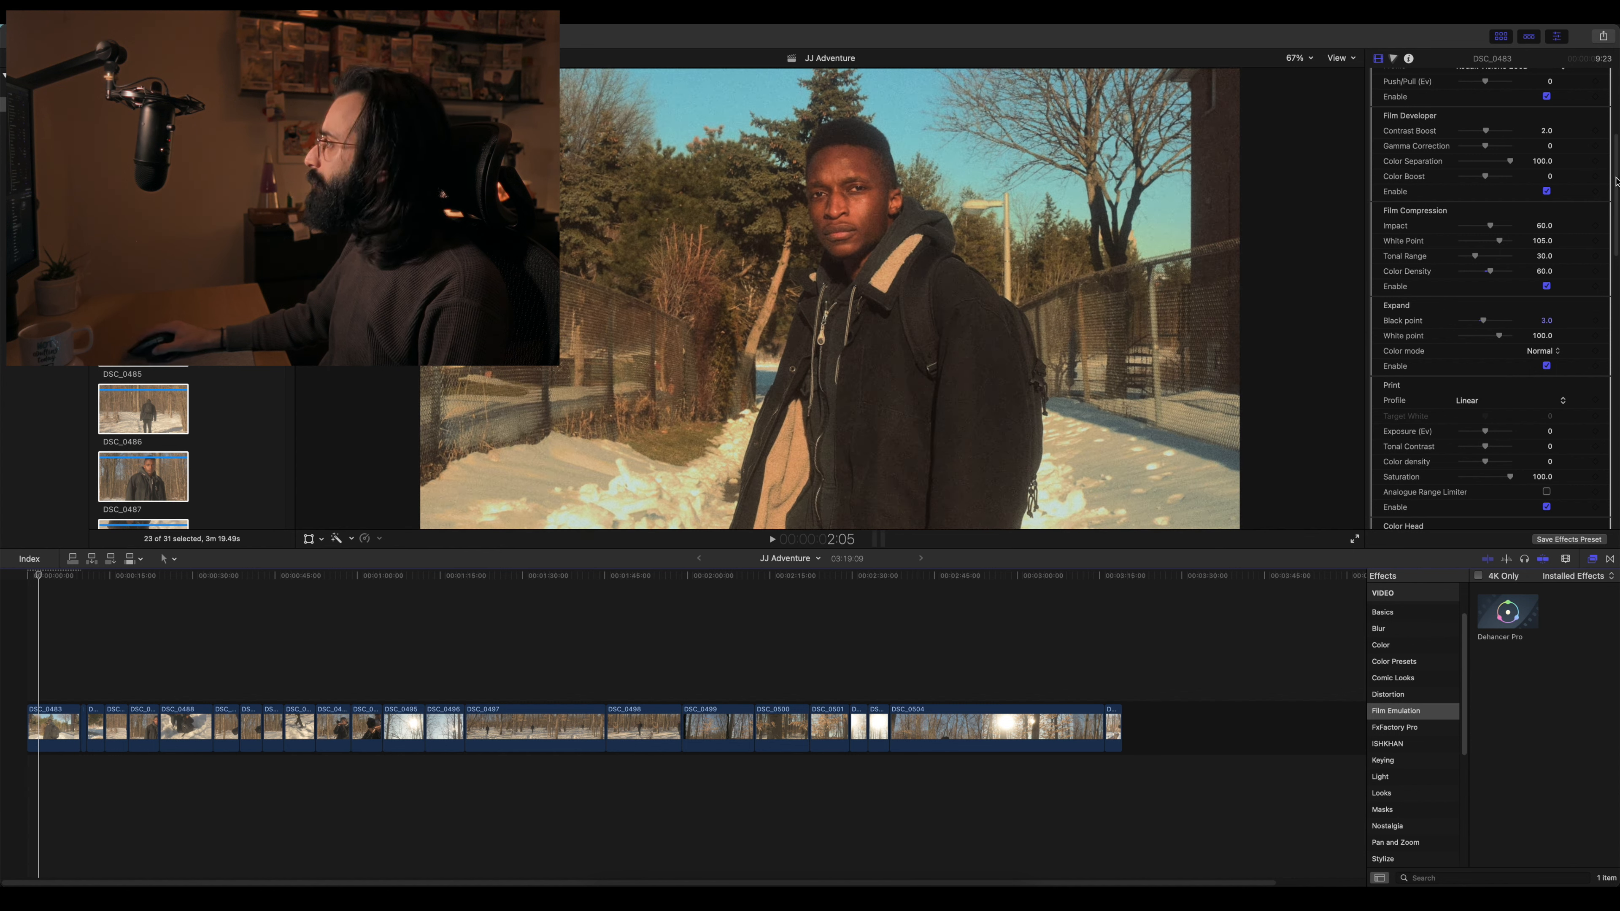
- Try the Cineon Film Log, Fujifilm 3513, Kodak 2383 and Kodak Endura Glossy Paper print profiles, and return the profile to Linear
scroll(1617, 190, "down", 3)
scroll(1617, 190, "down", 5)
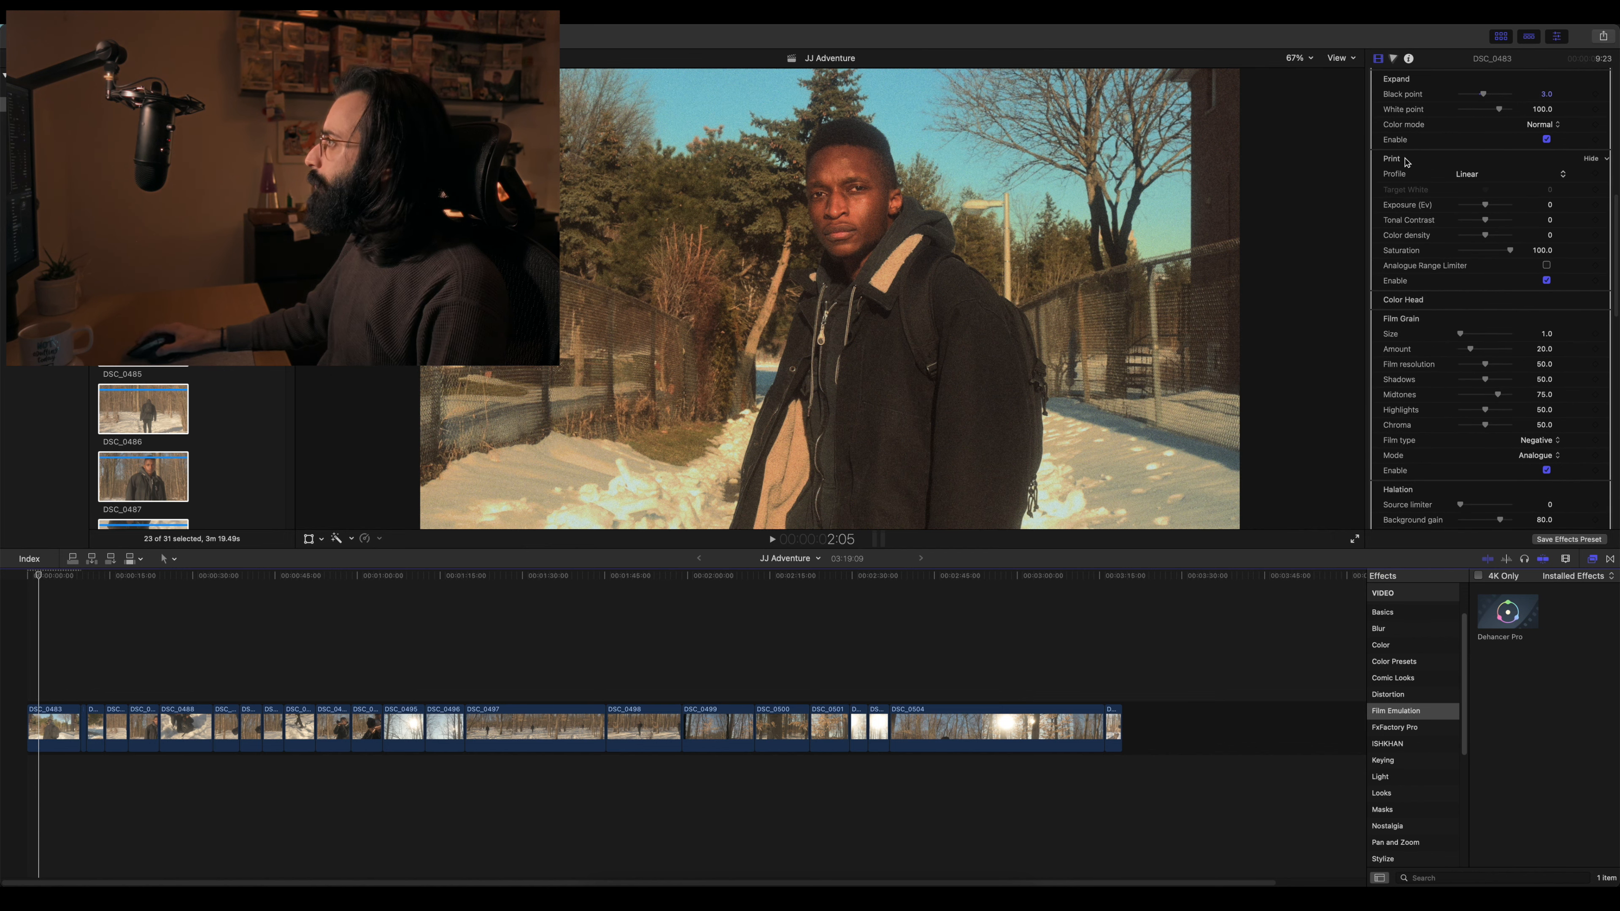
left_click(1524, 173)
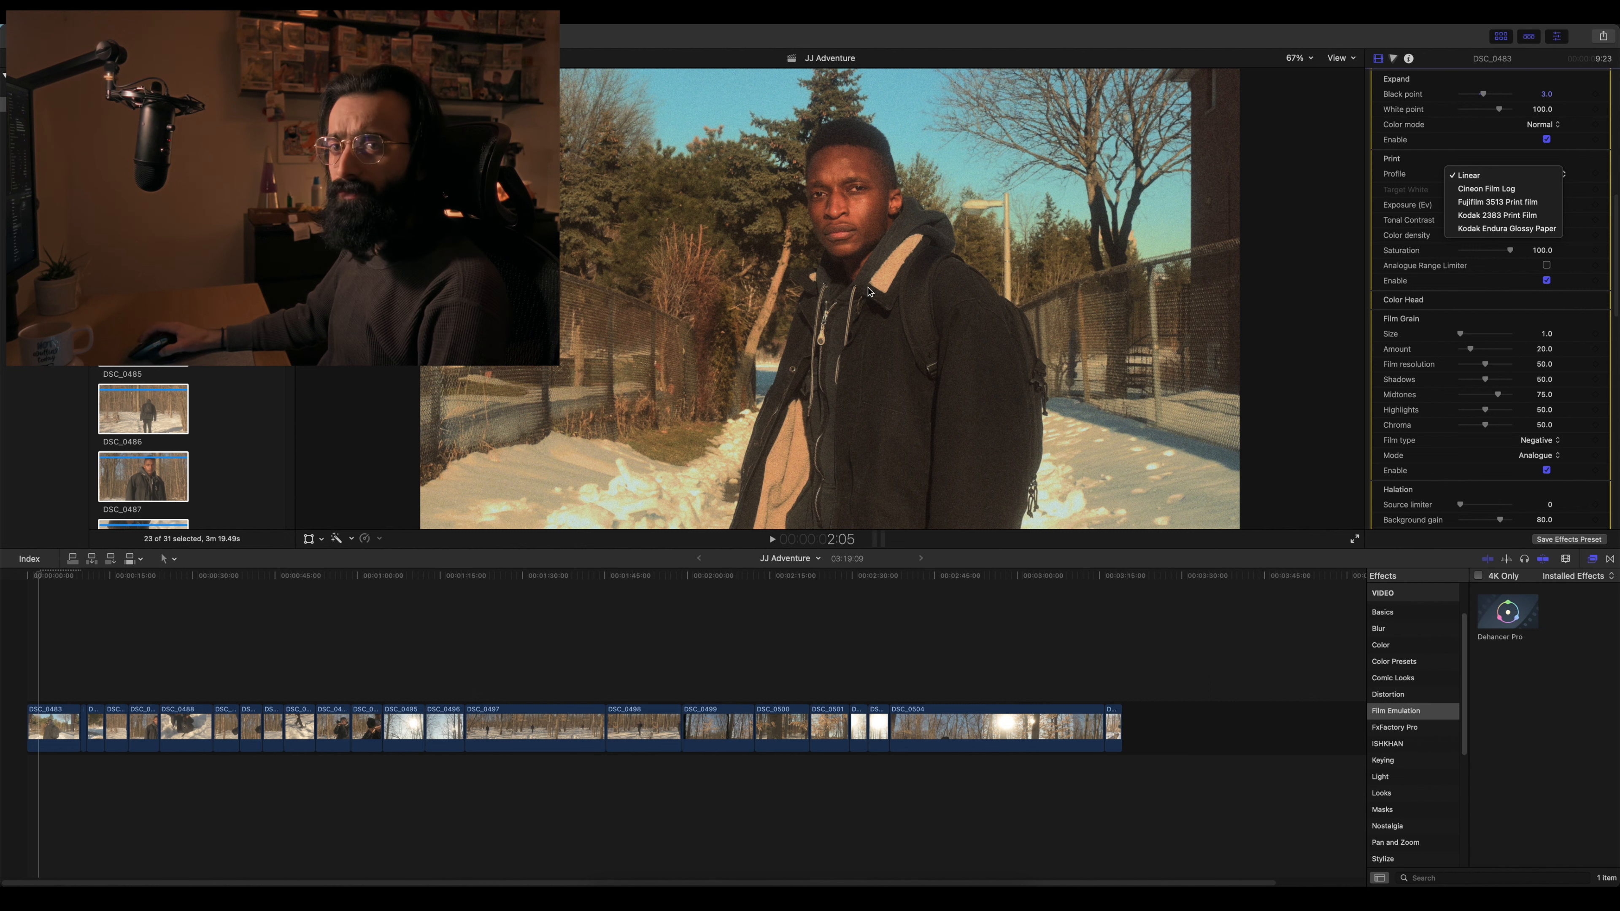
left_click(1487, 189)
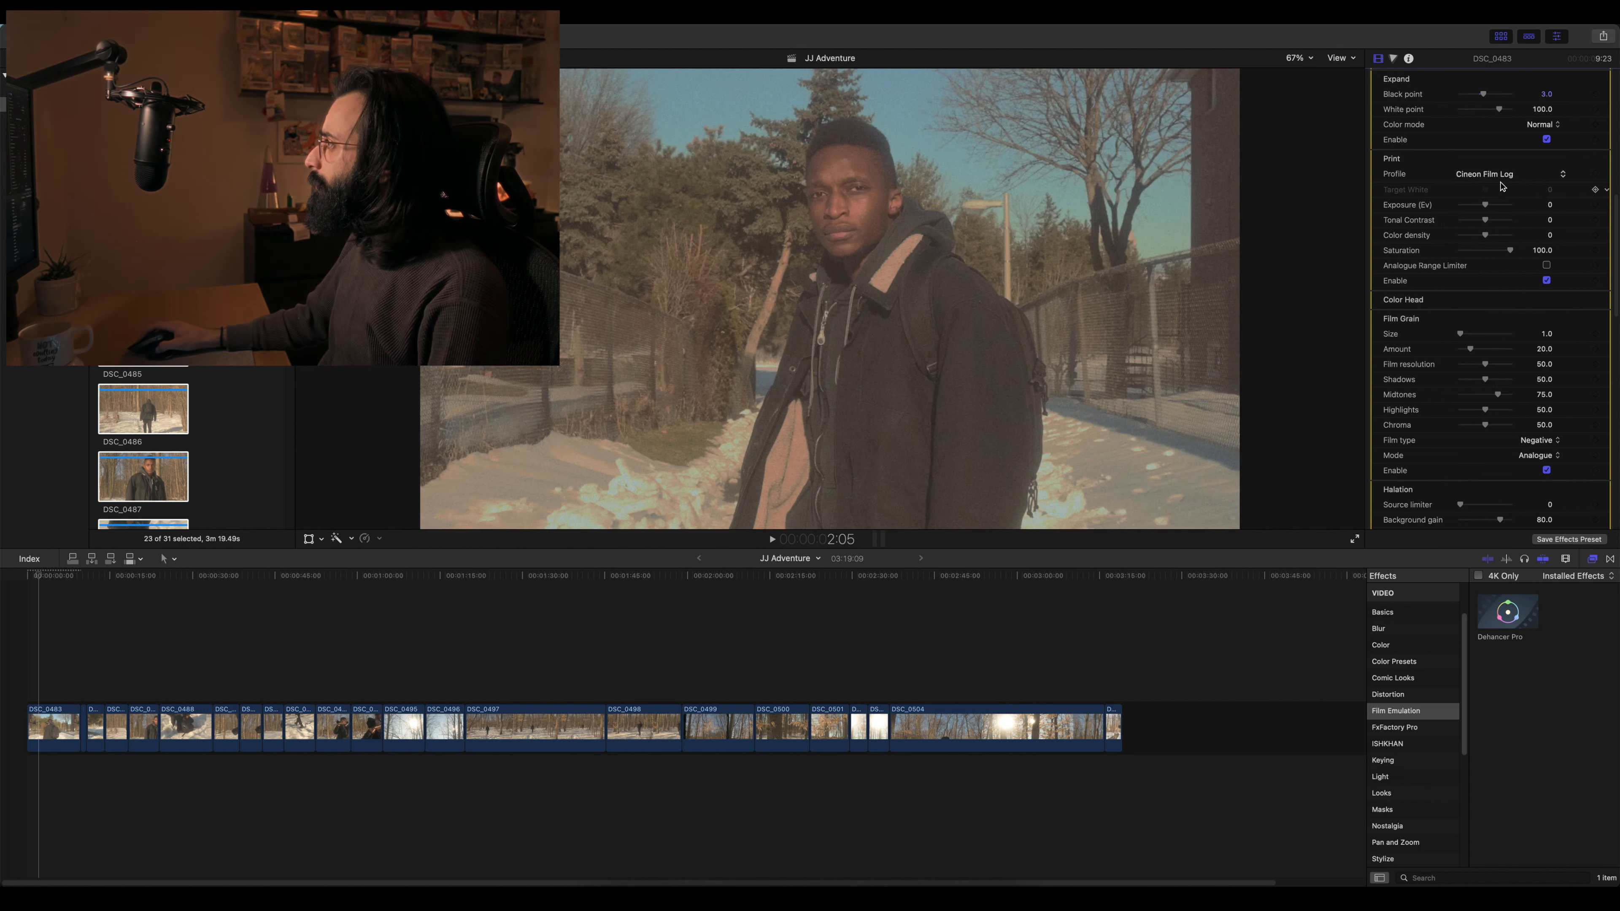
left_click(1498, 179)
left_click(1502, 191)
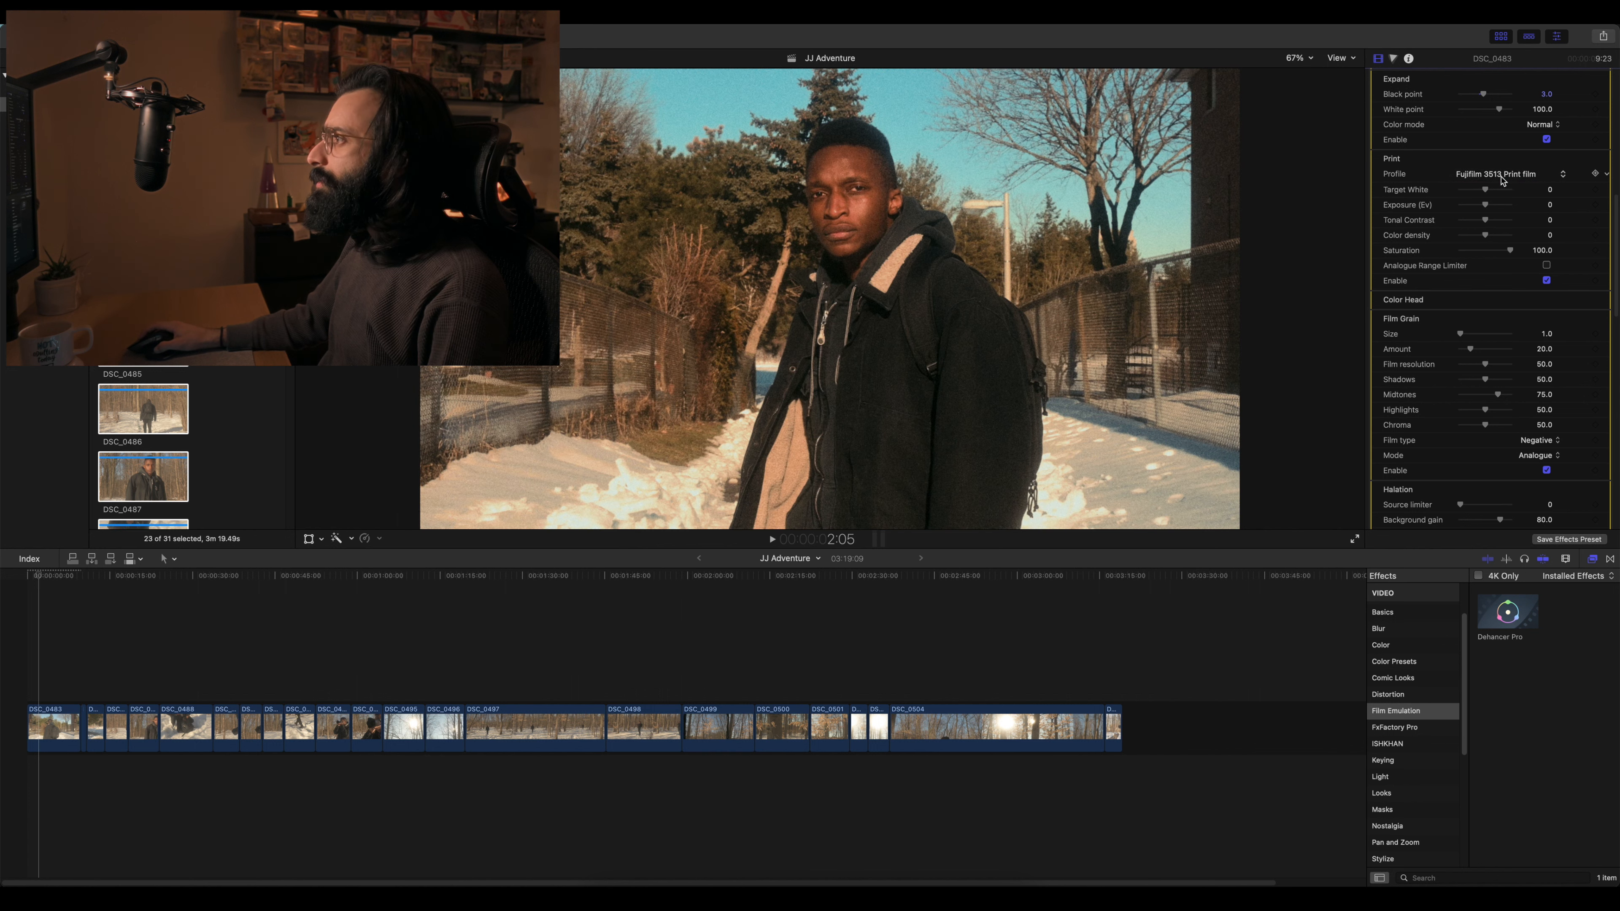
left_click(1502, 180)
left_click(1505, 186)
left_click(1506, 179)
left_click(1501, 184)
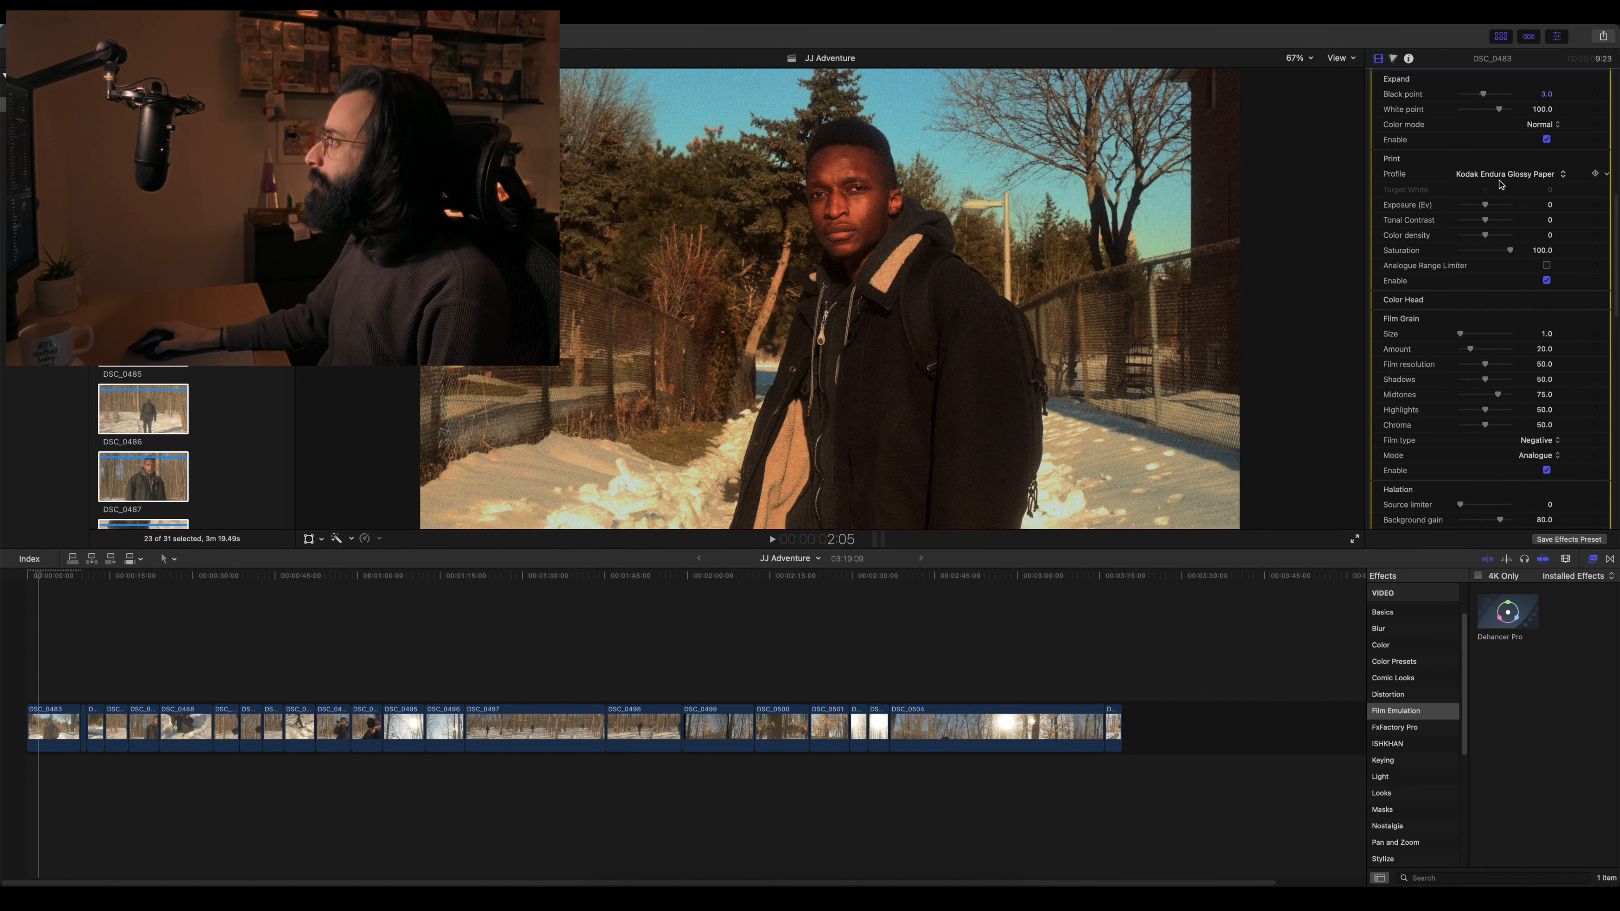
left_click(1501, 183)
left_click(1490, 121)
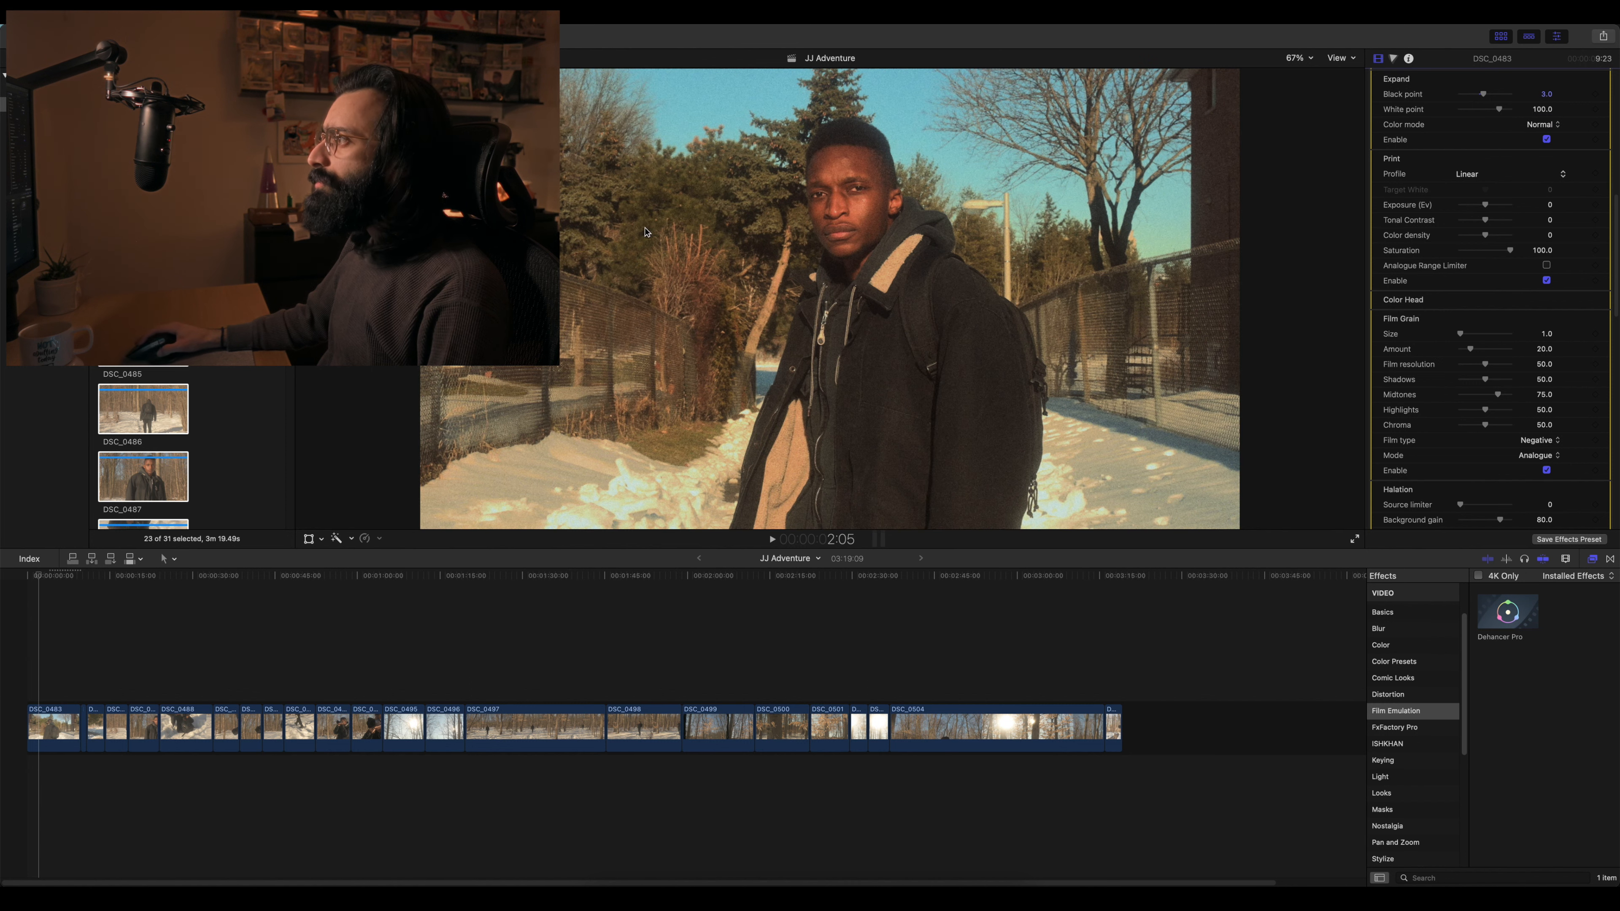
- Try the Kodak 2383 Print Film profile, set the Print profile to Kodak Endura Glossy Paper, and check the Print effect
left_click(1487, 179)
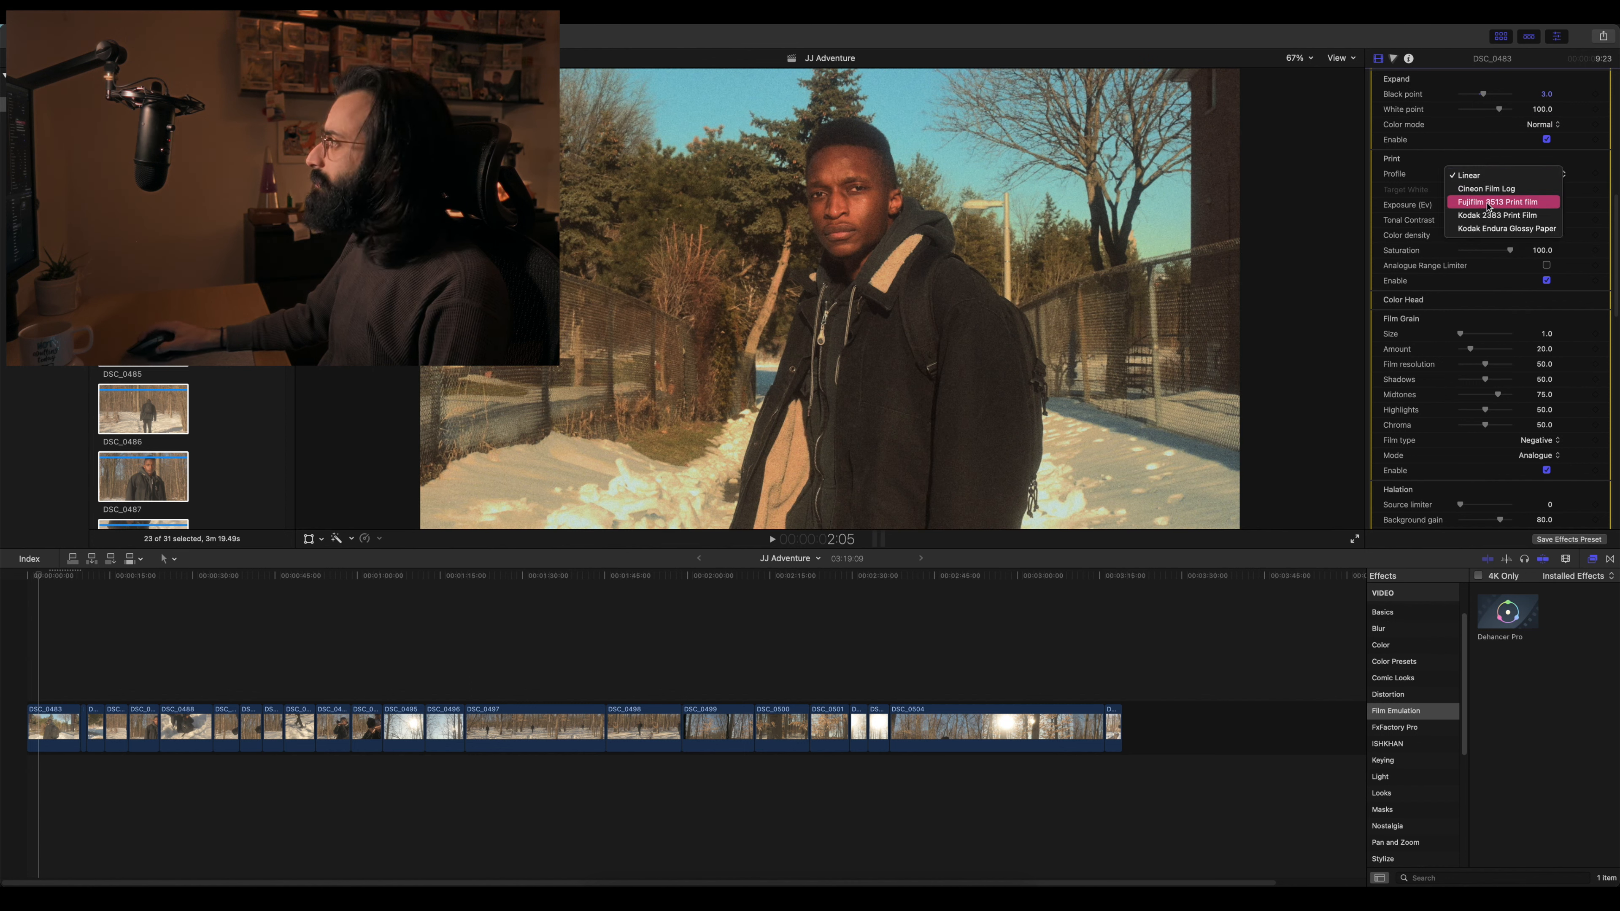
left_click(1496, 215)
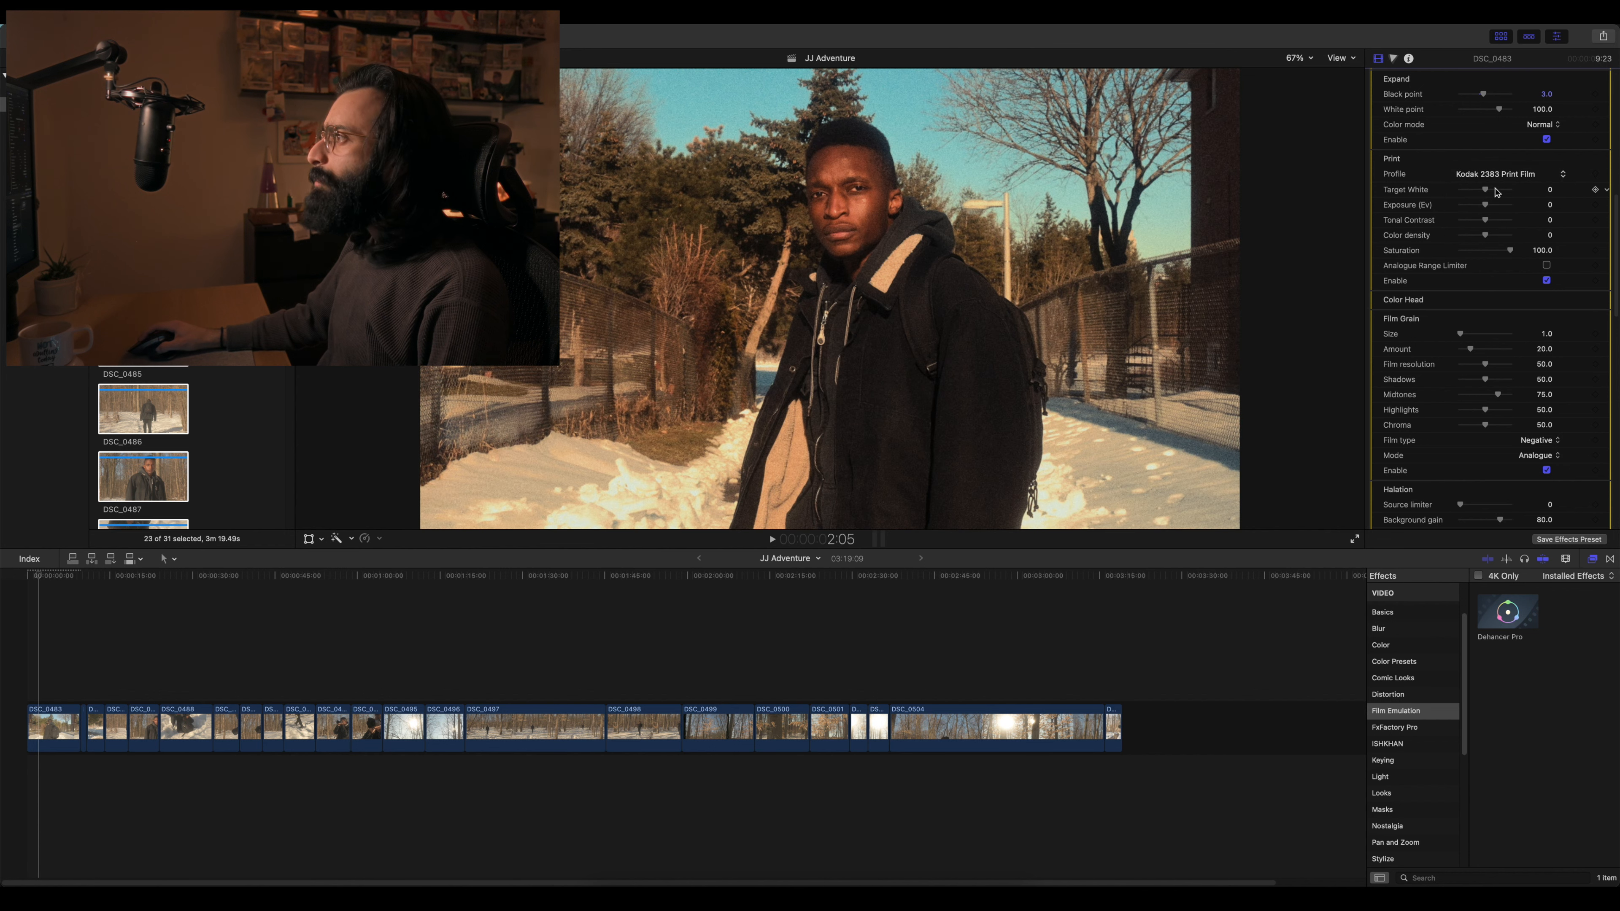
left_click(1501, 186)
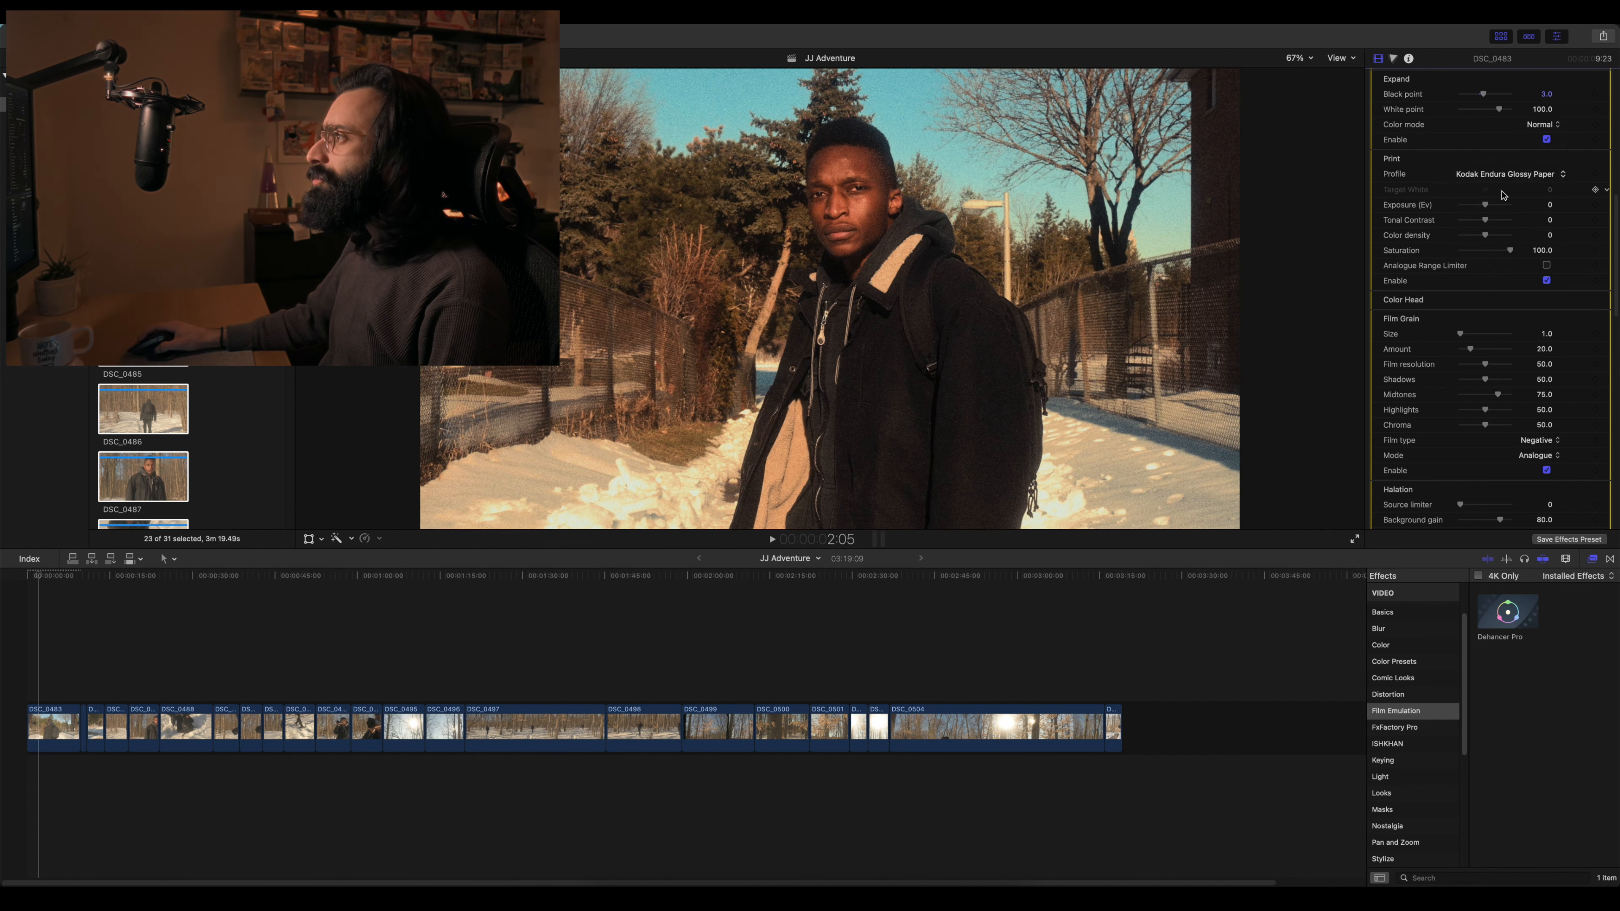
left_click(1518, 187)
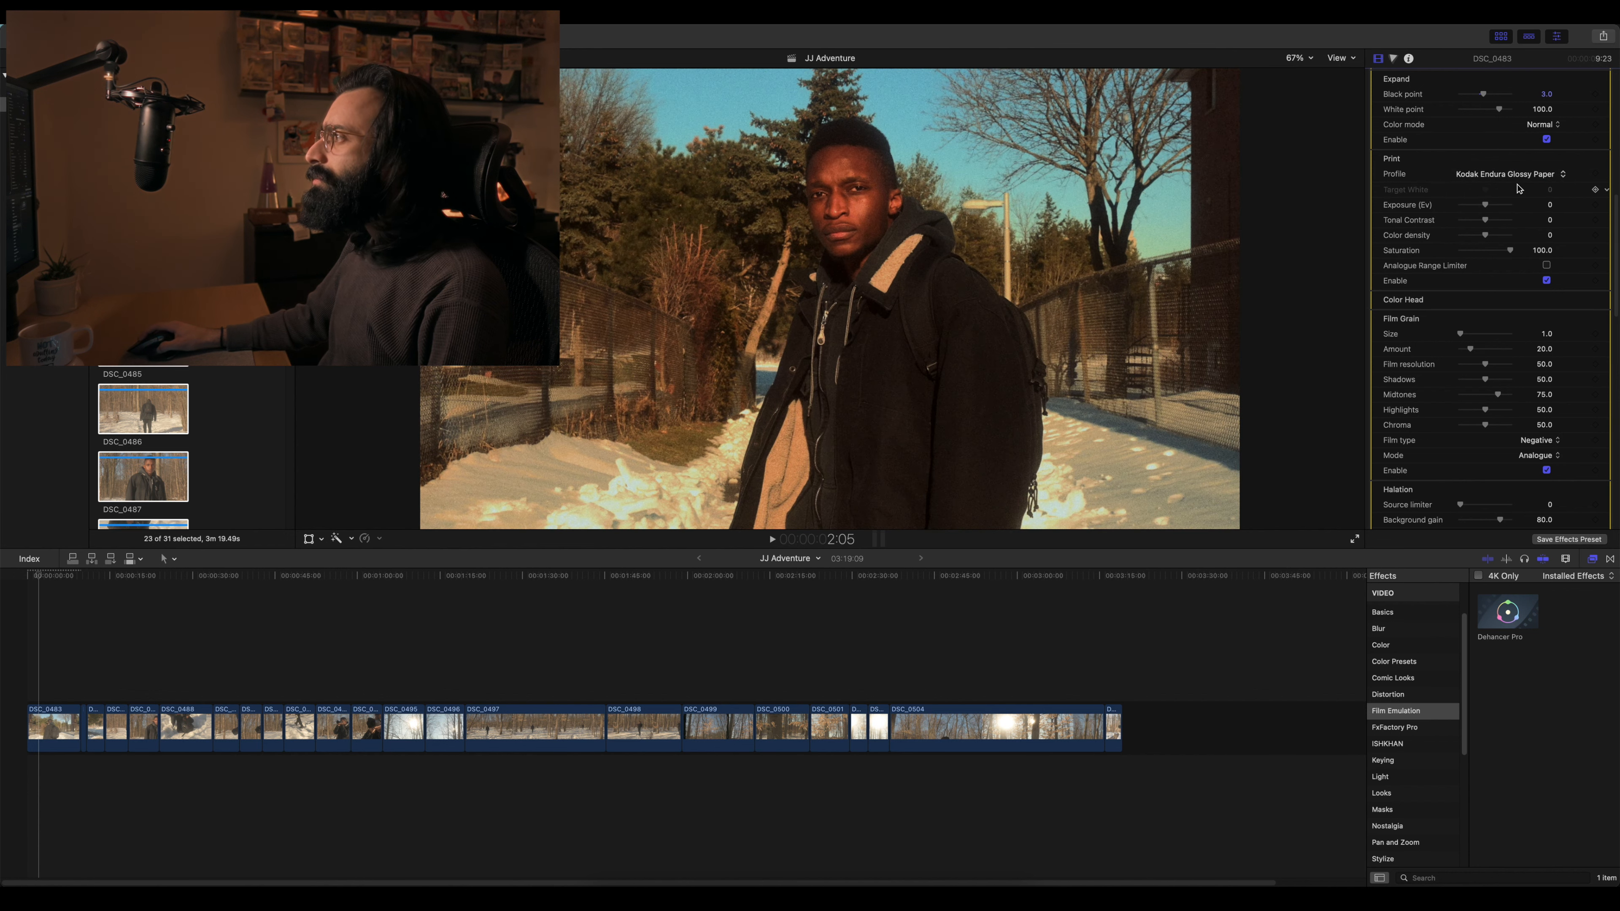
left_click(1546, 281)
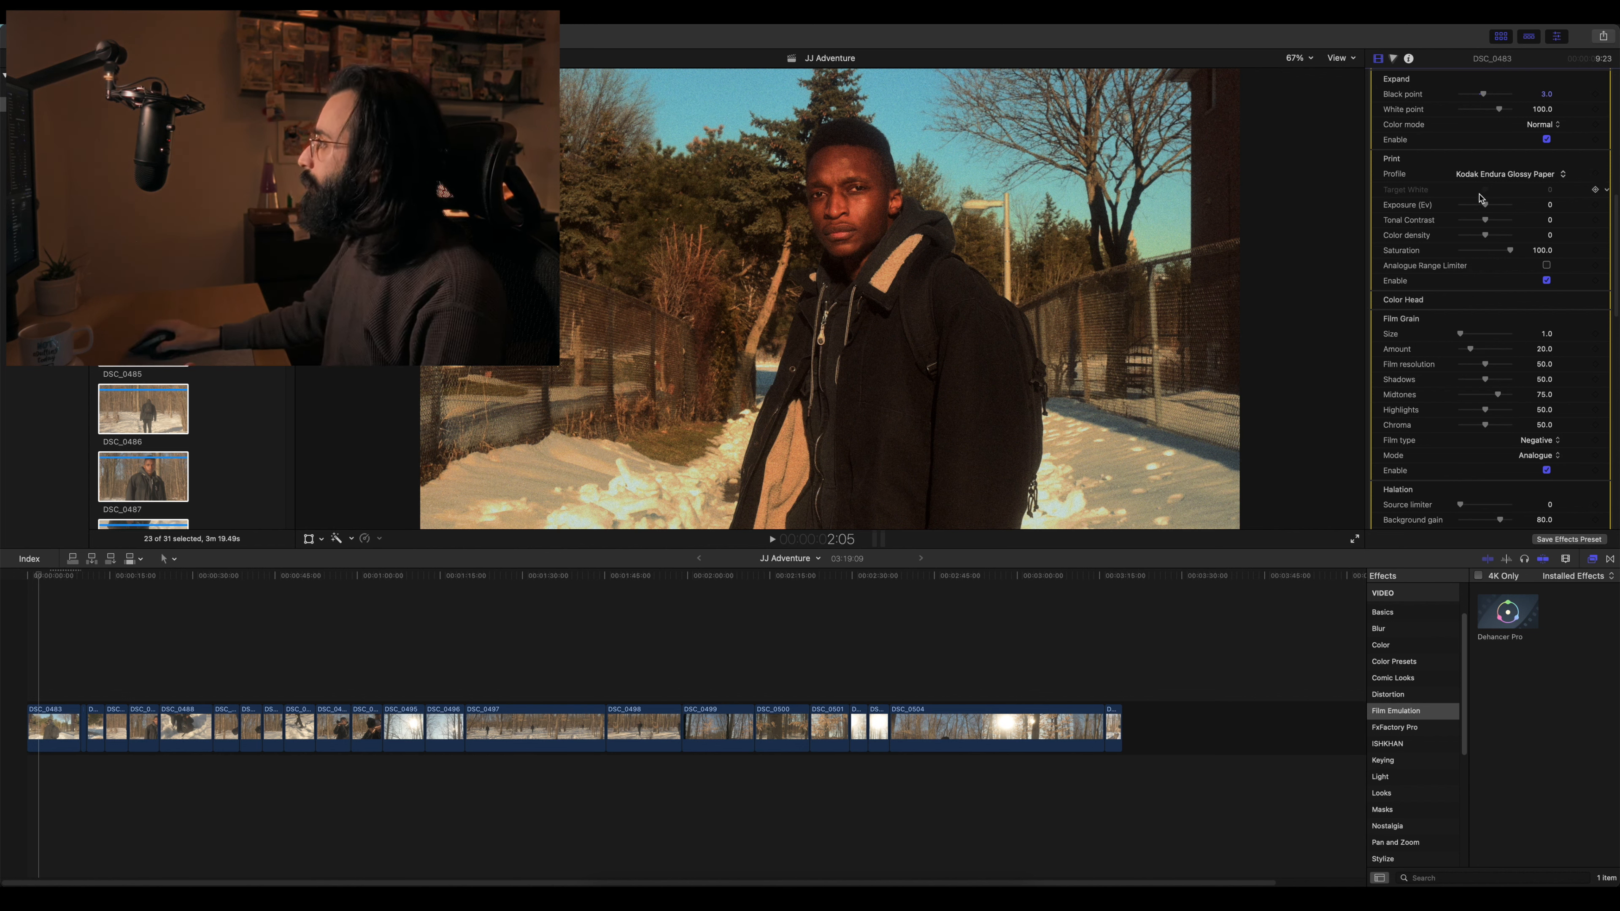
- Set the Print saturation to 95, and compare the Analogue Range Limiter on and off, leaving it off
mouse_move(1510, 251)
left_mouse_down()
mouse_move(1460, 251)
mouse_move(1522, 260)
left_mouse_up()
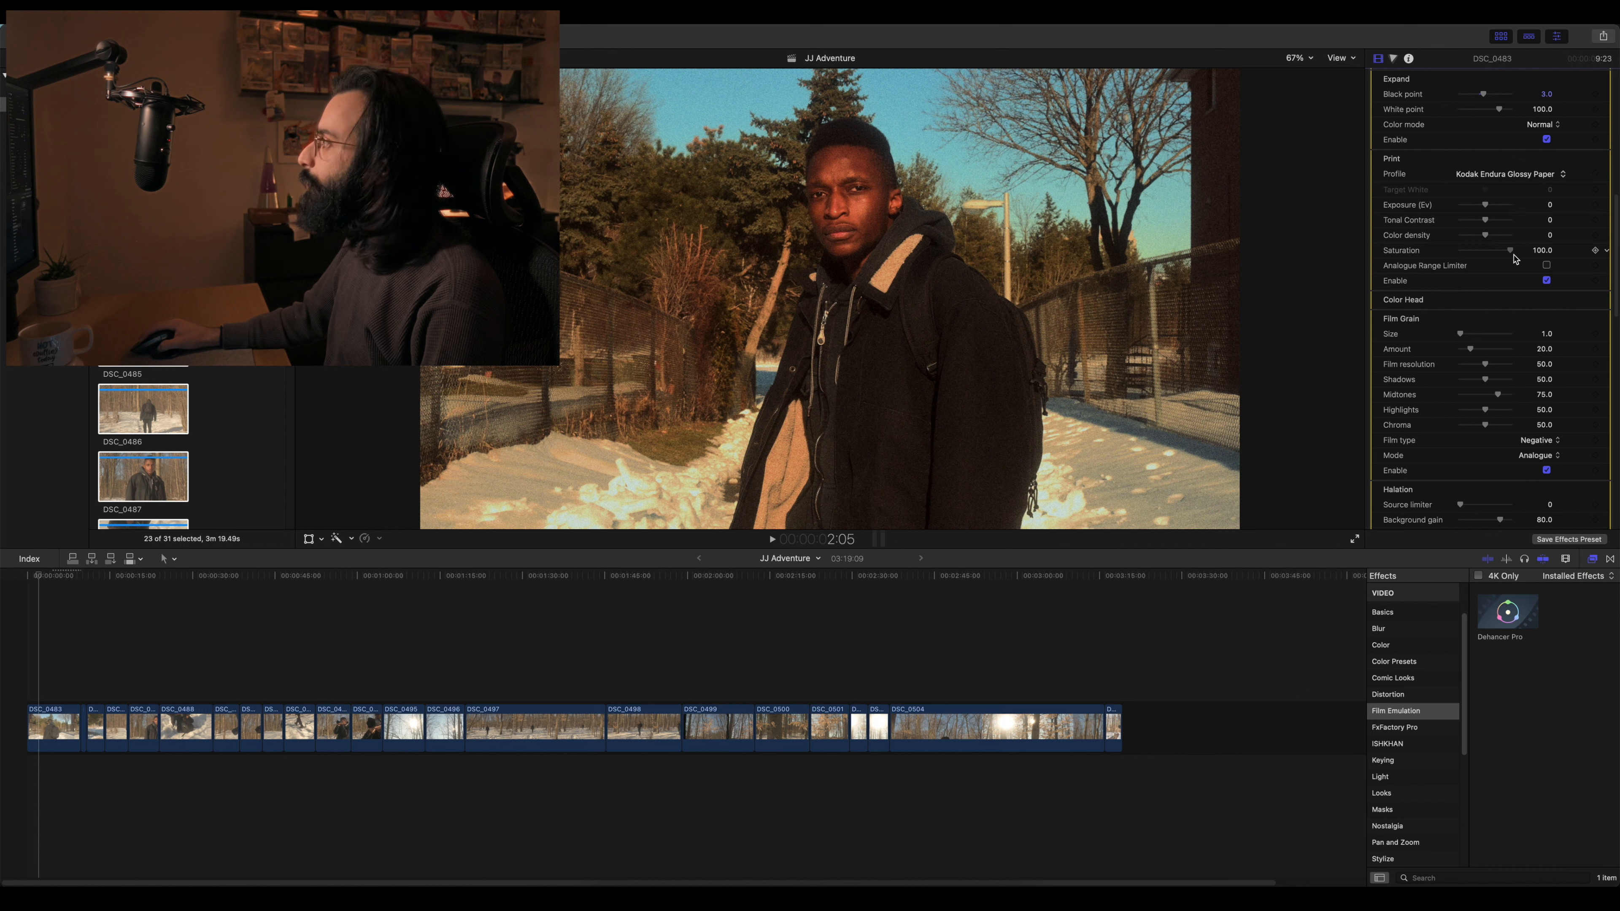
left_click_drag(1511, 258, 1507, 256)
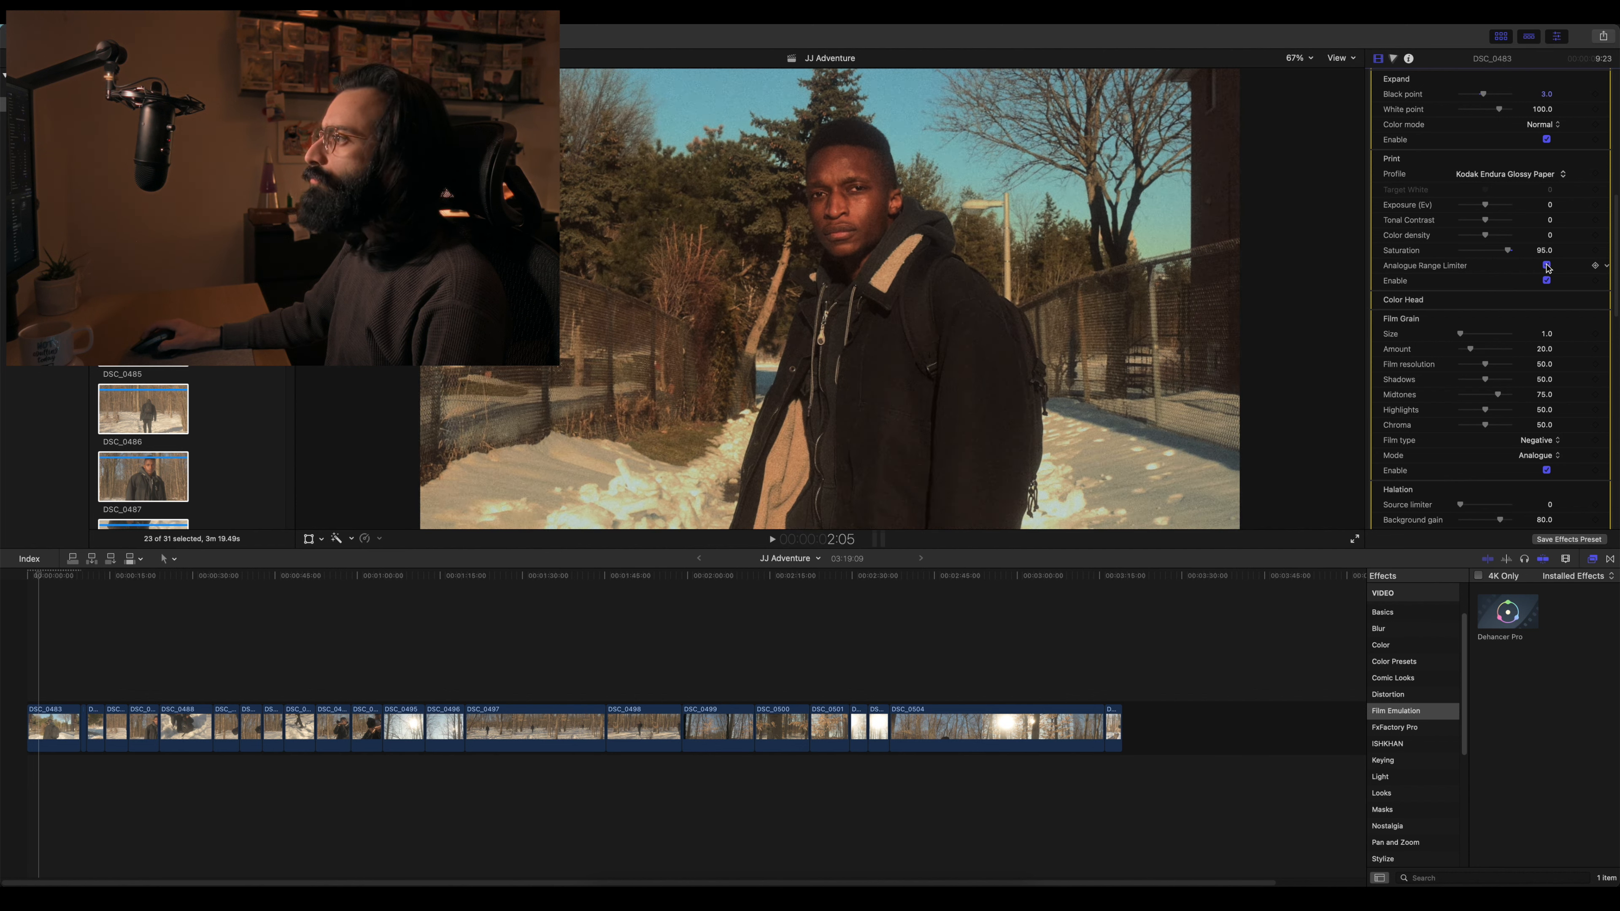
left_click(1547, 266)
left_click(1547, 265)
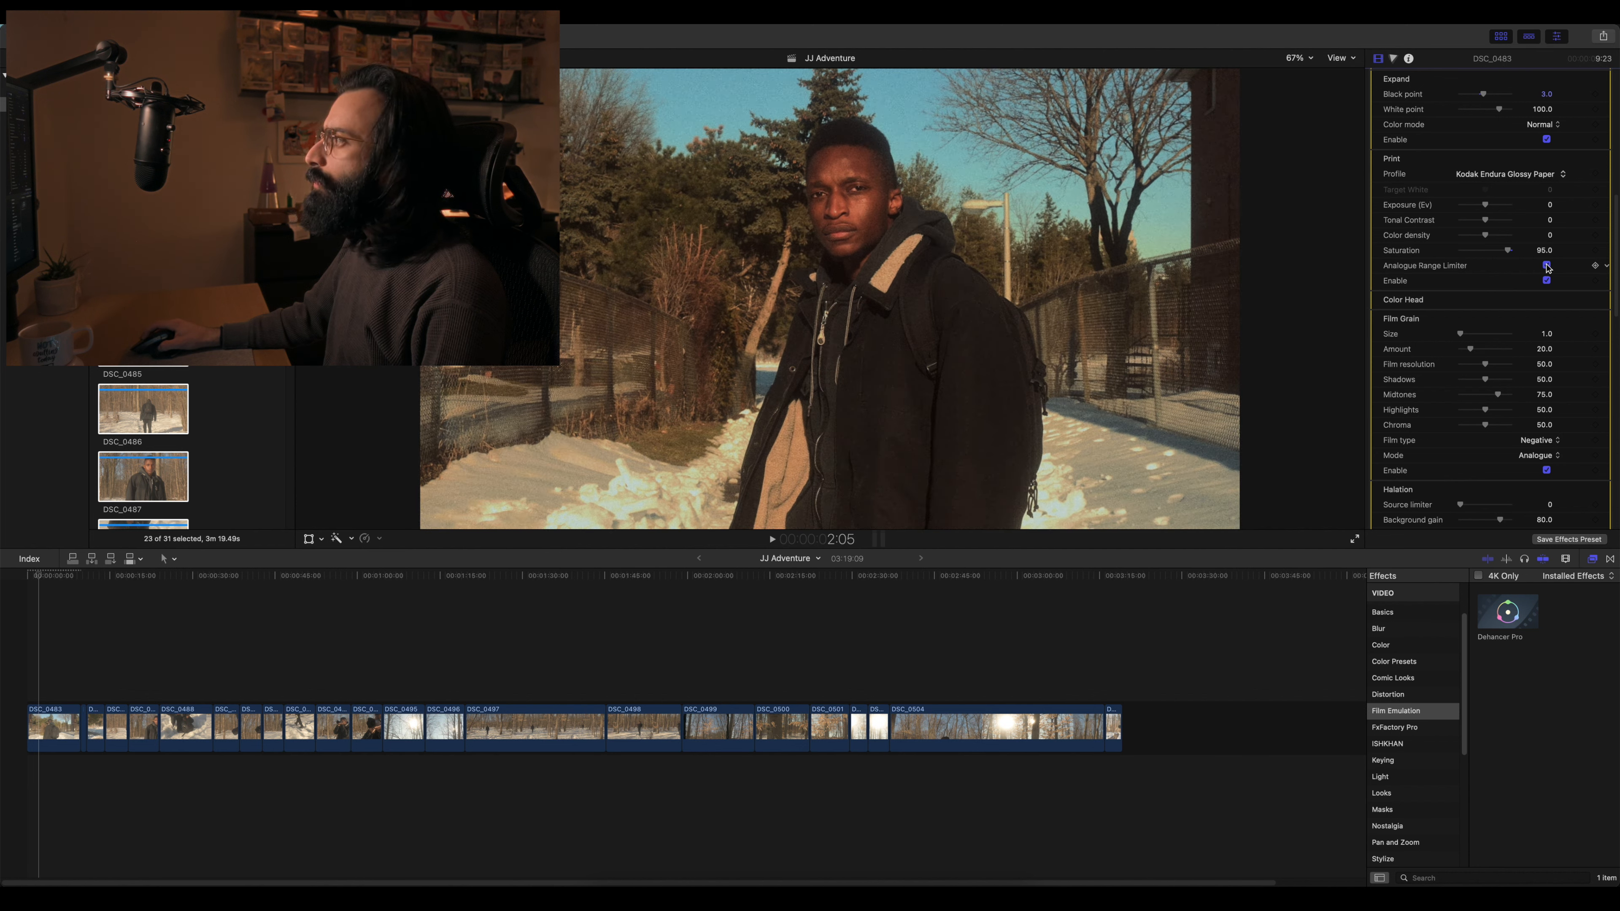
left_click(1546, 265)
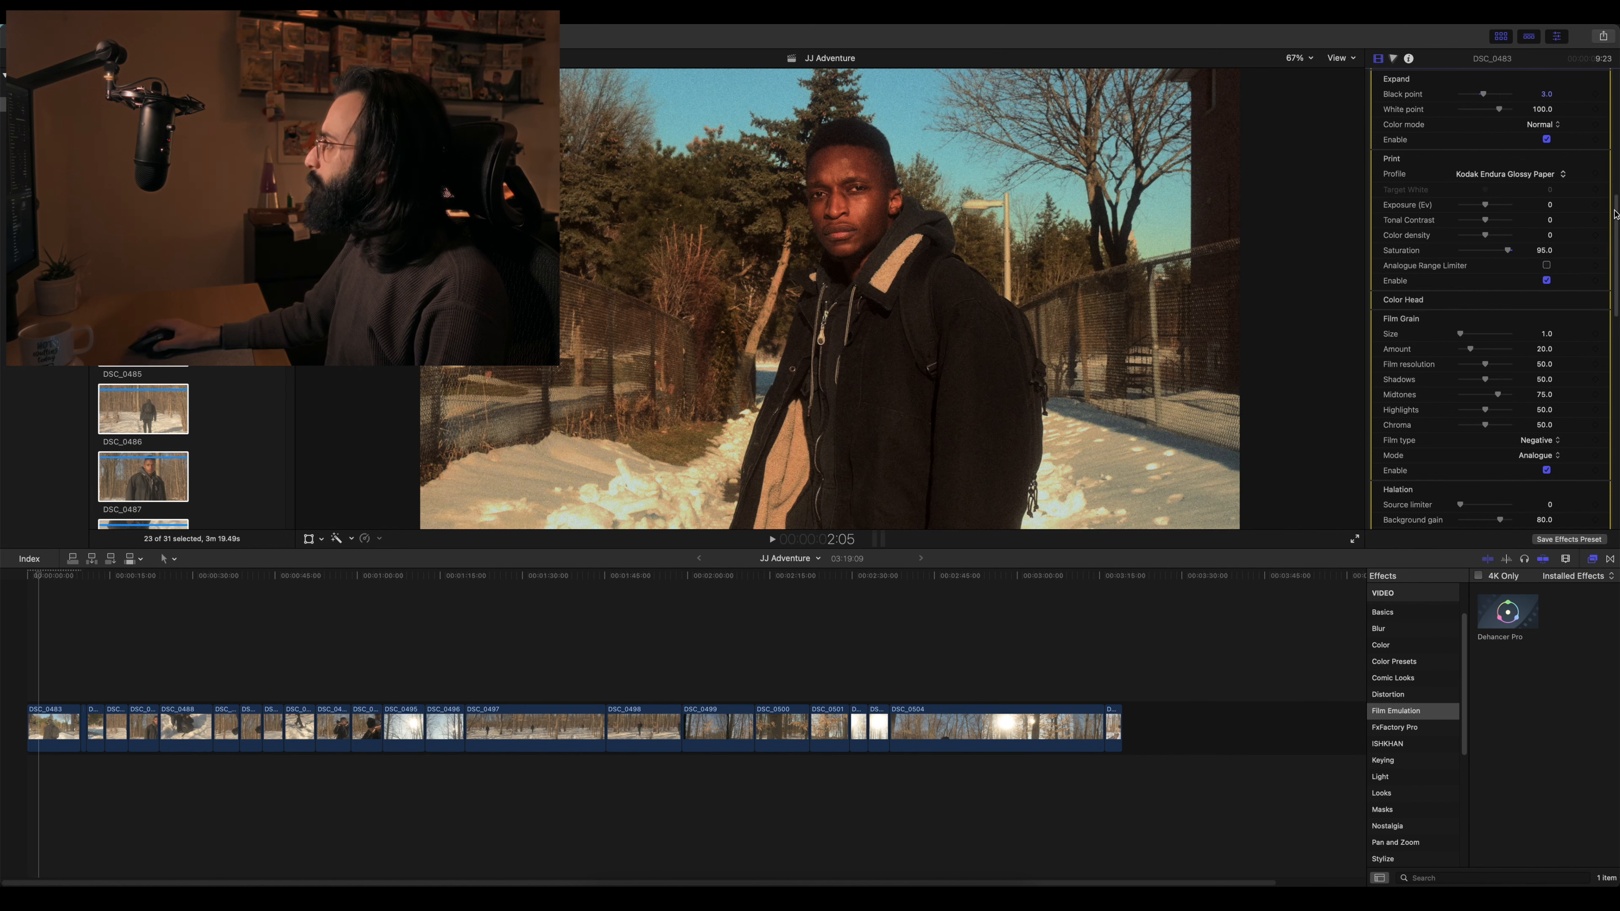
- Reveal the Color Head settings to review them, and hide them again
scroll(1616, 214, "down", 3)
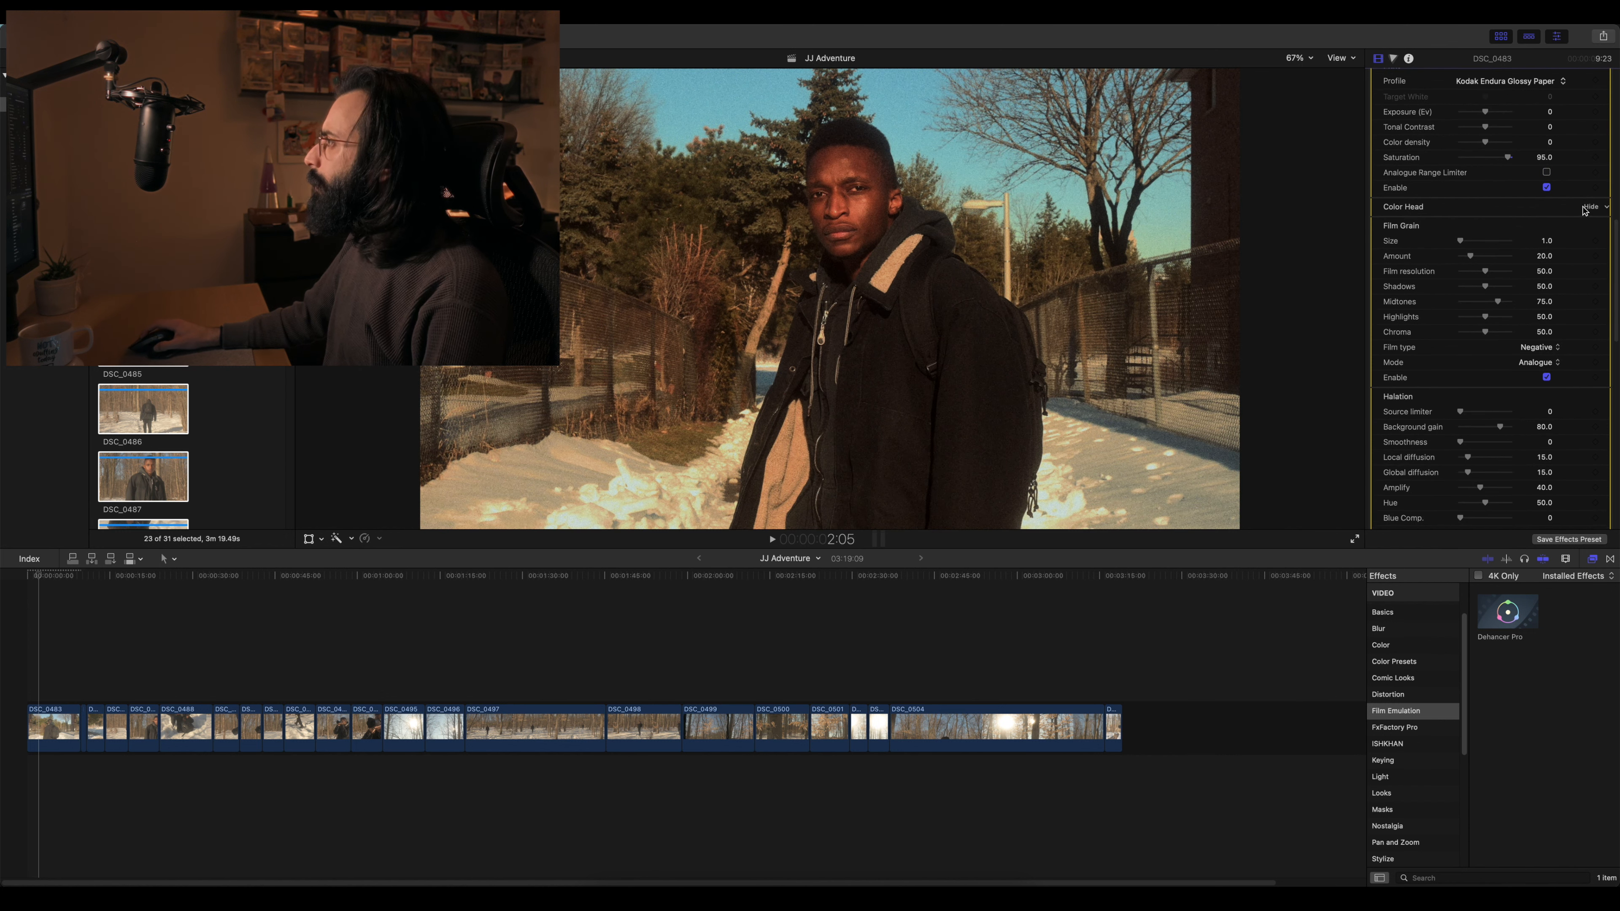
left_click(1588, 206)
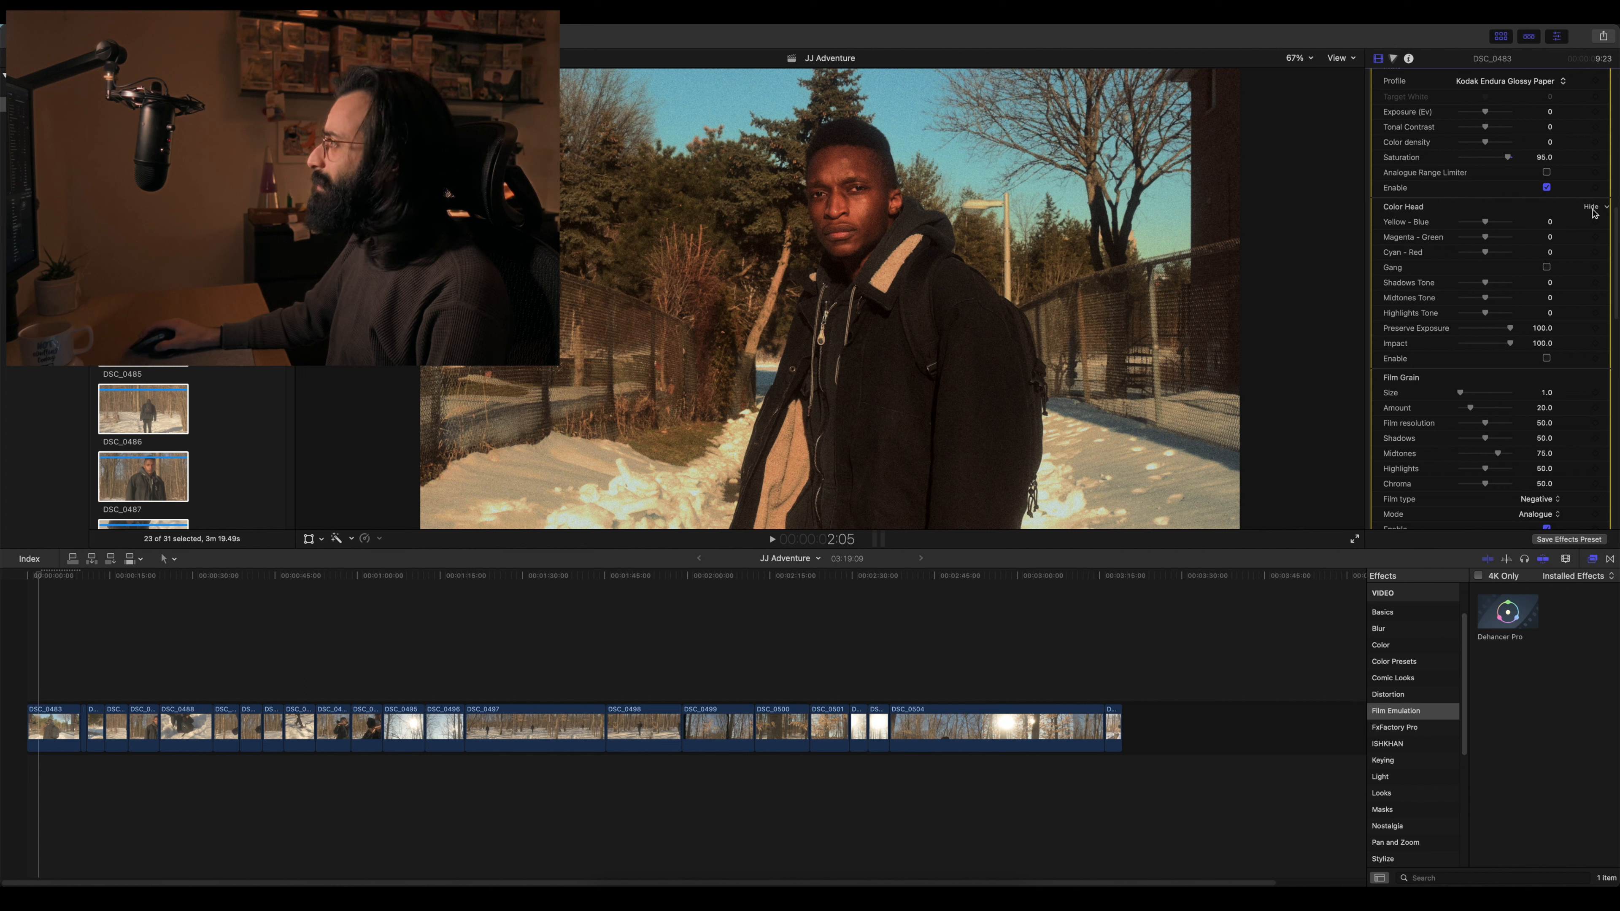
left_click(1590, 208)
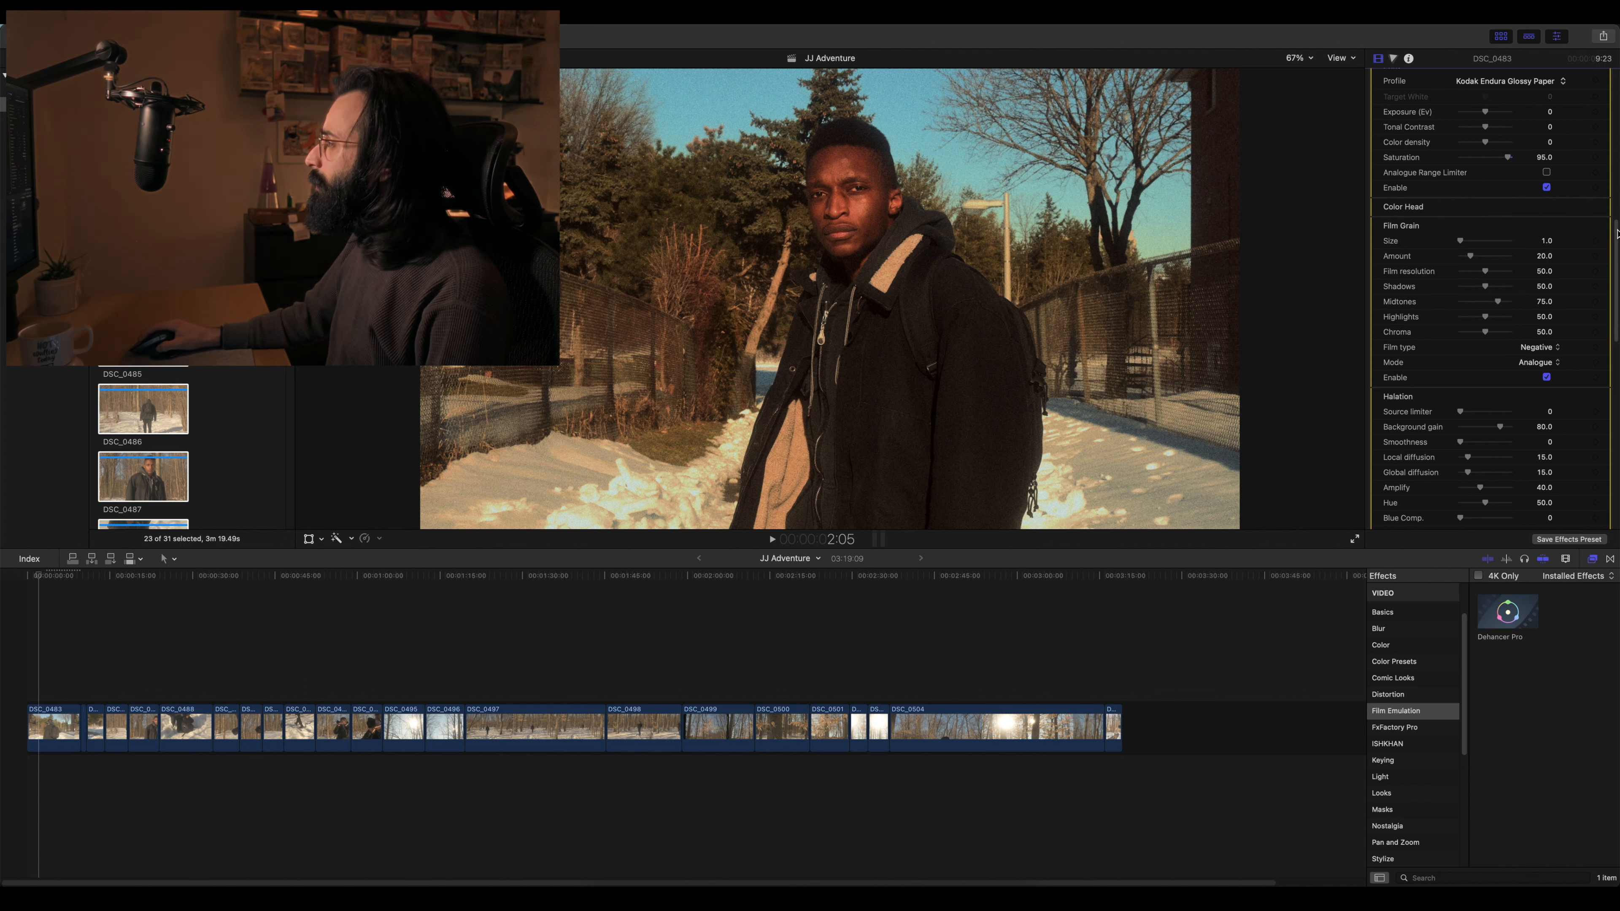
- Magnify the viewer to 150% around the man's face and compare the Film Grain off and on
scroll(1616, 233, "down", 2)
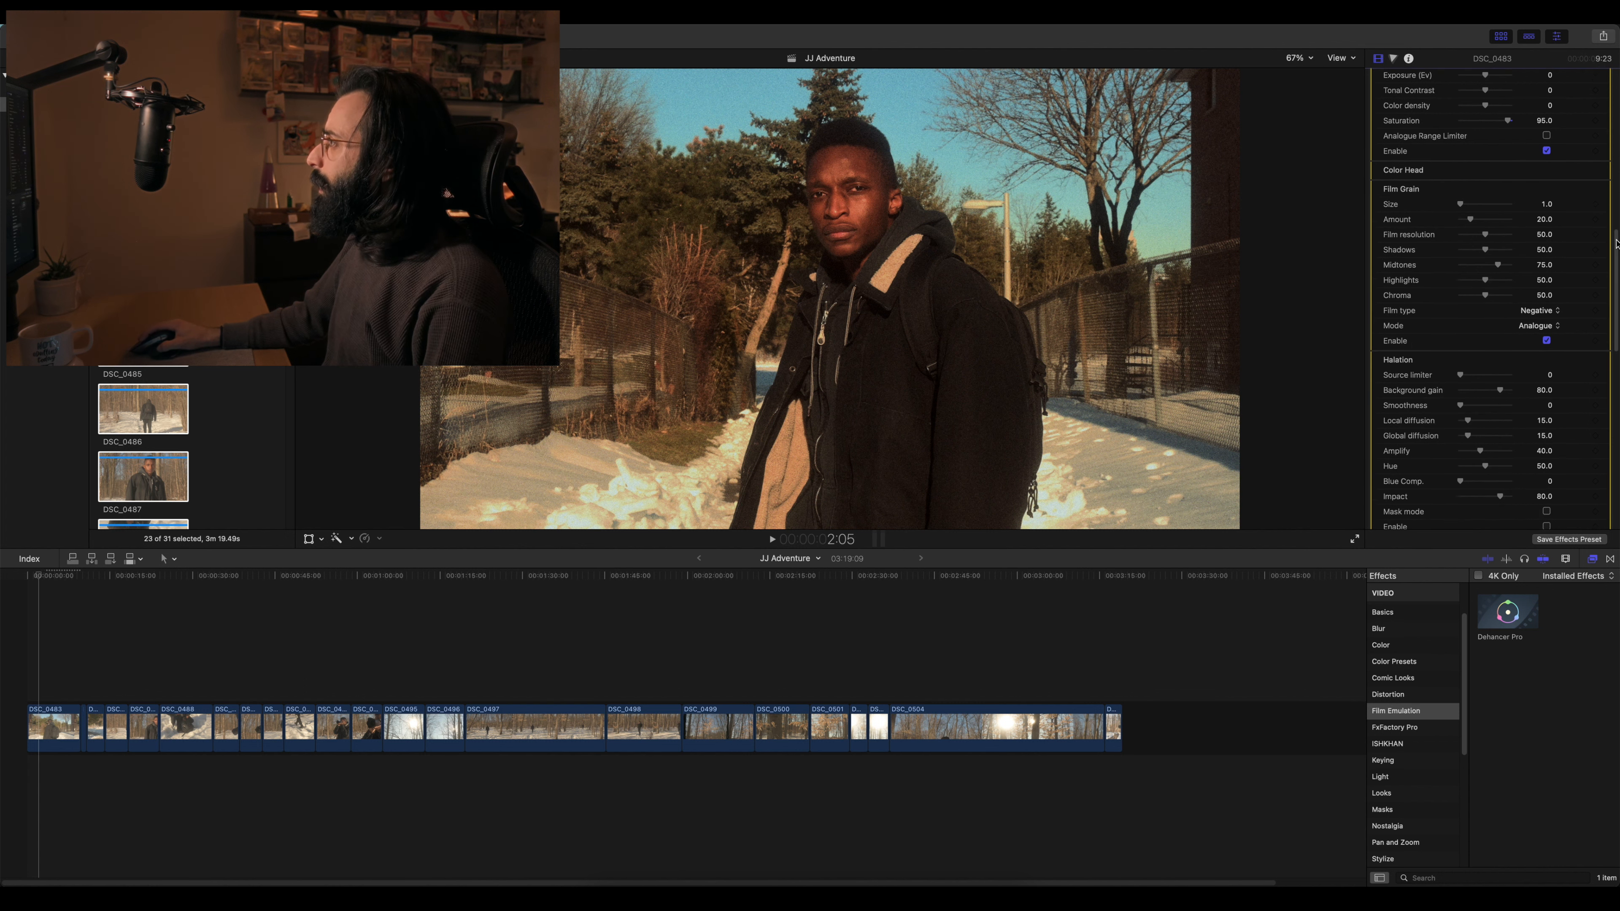
left_click(1302, 64)
left_click(1311, 150)
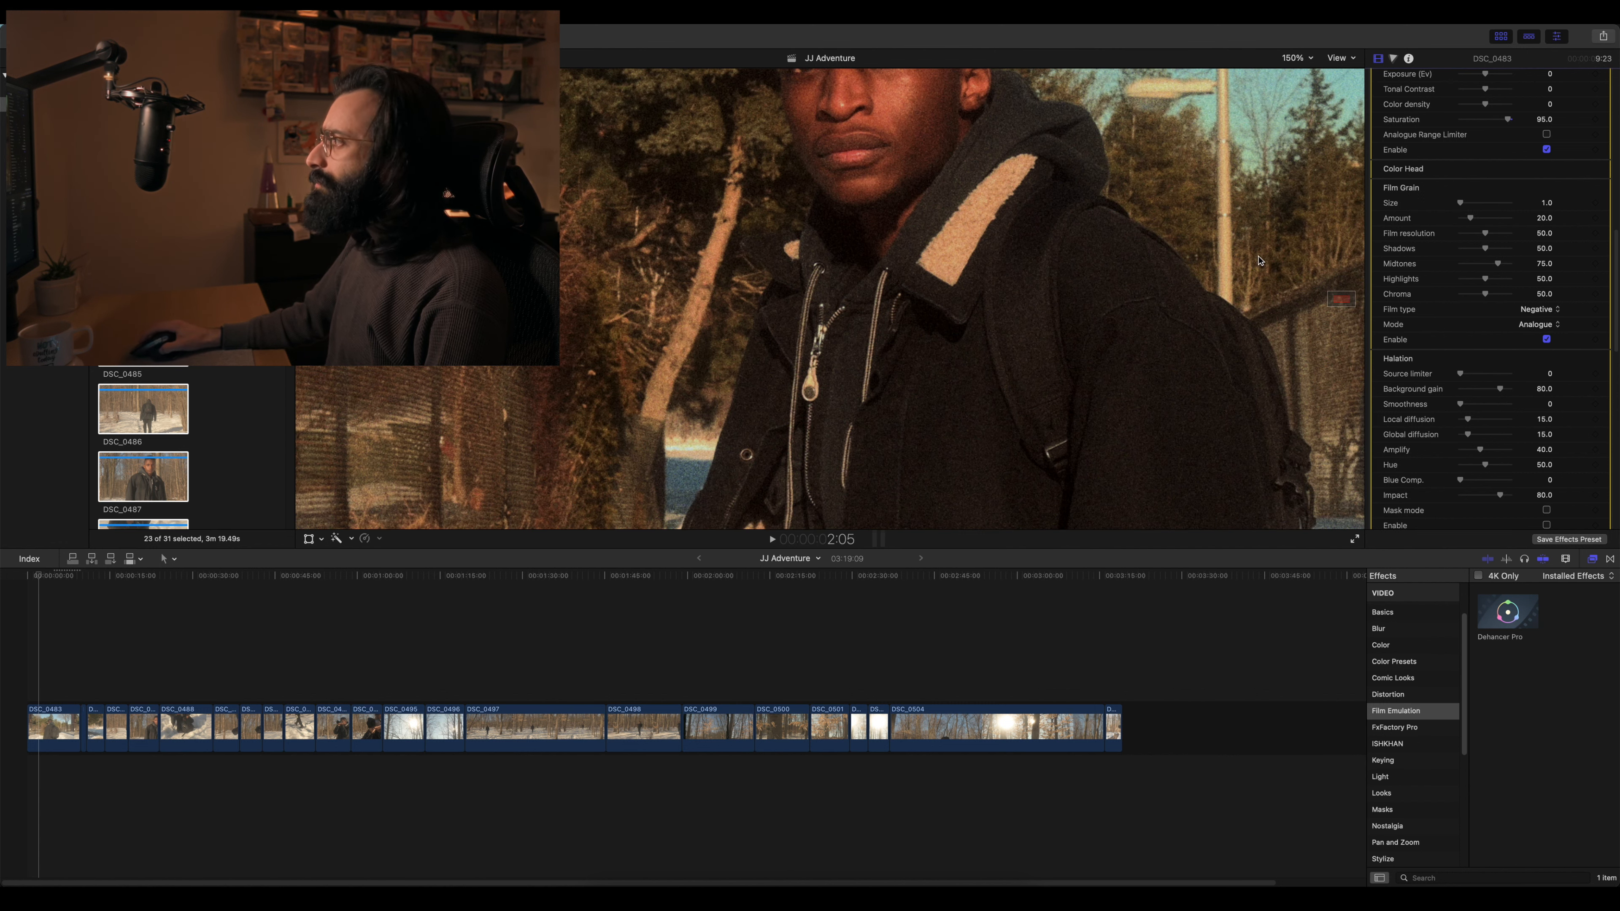
left_click_drag(1338, 299, 1336, 297)
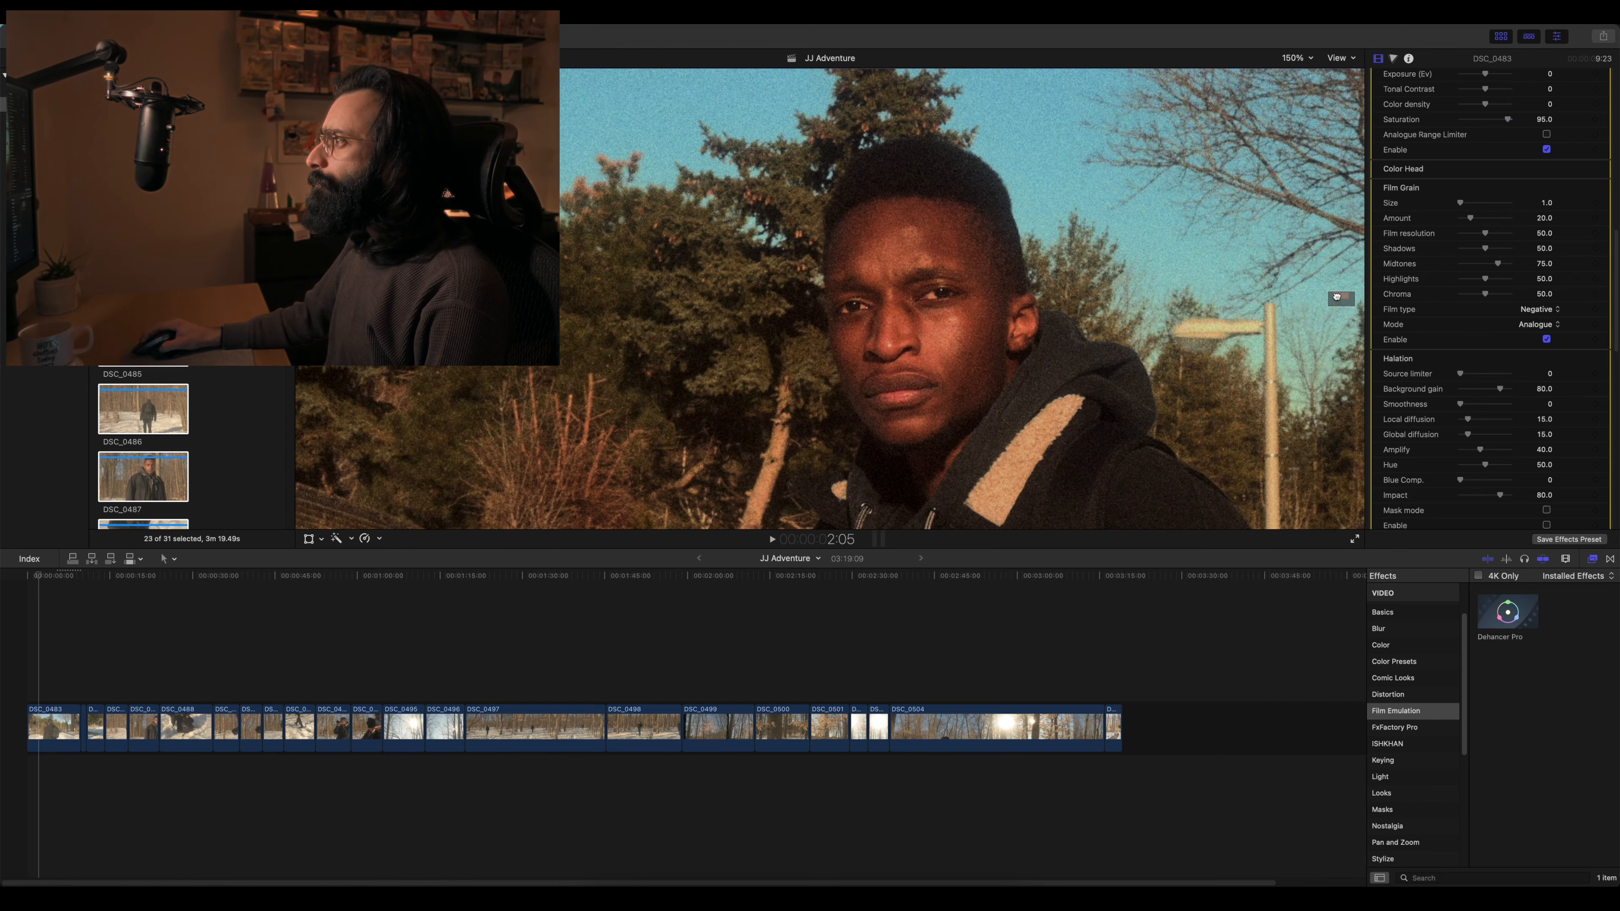
left_click(1547, 340)
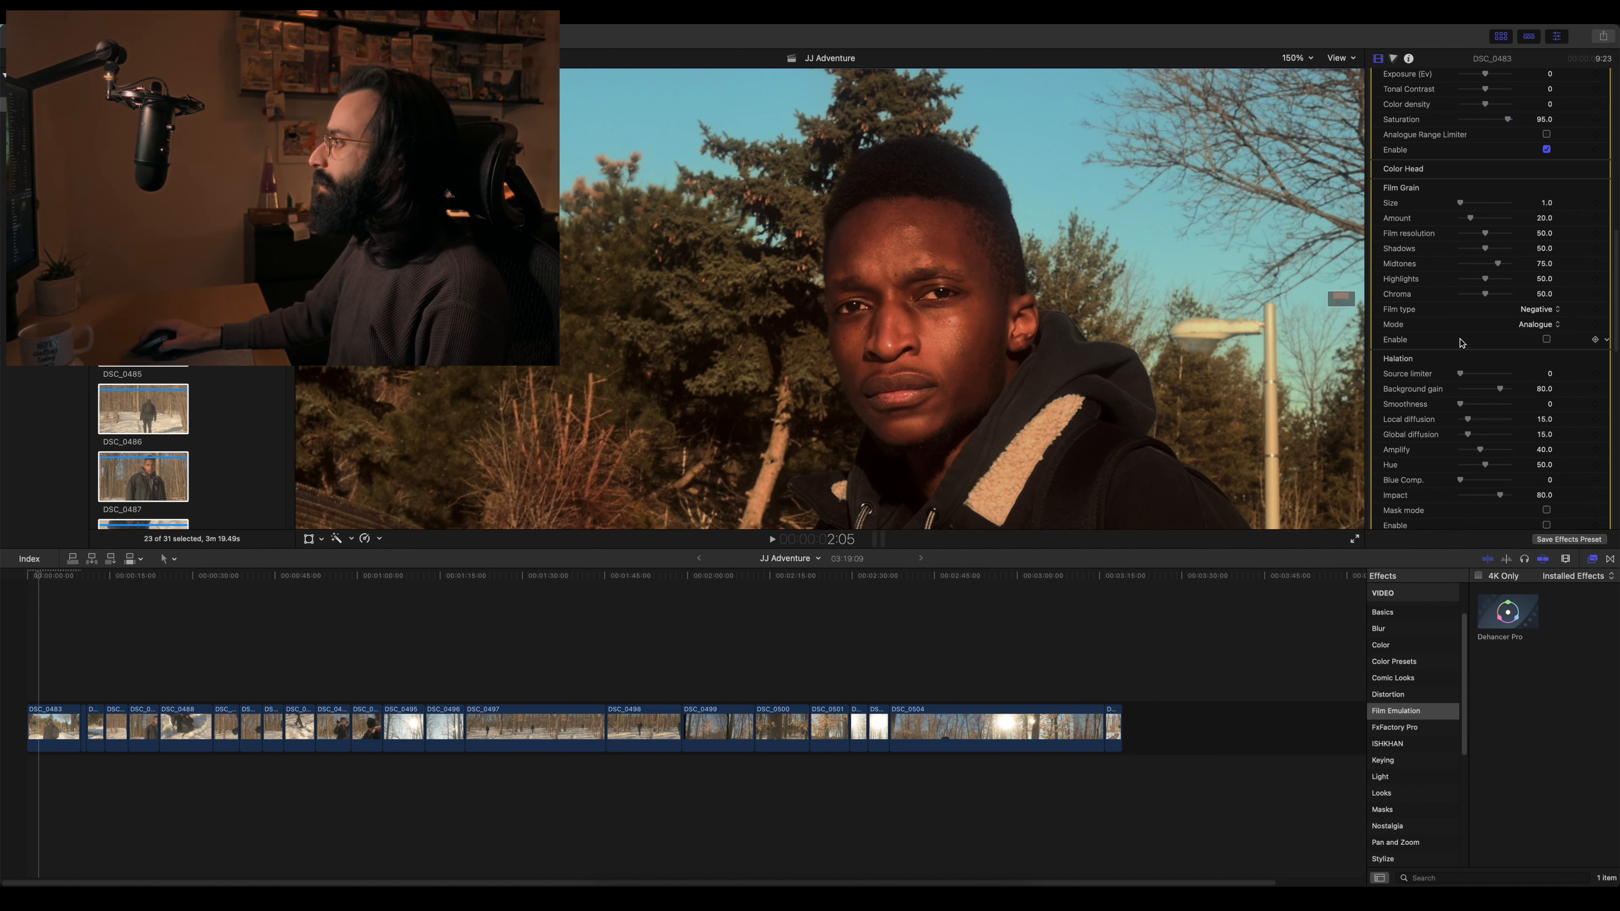
left_click(1343, 298)
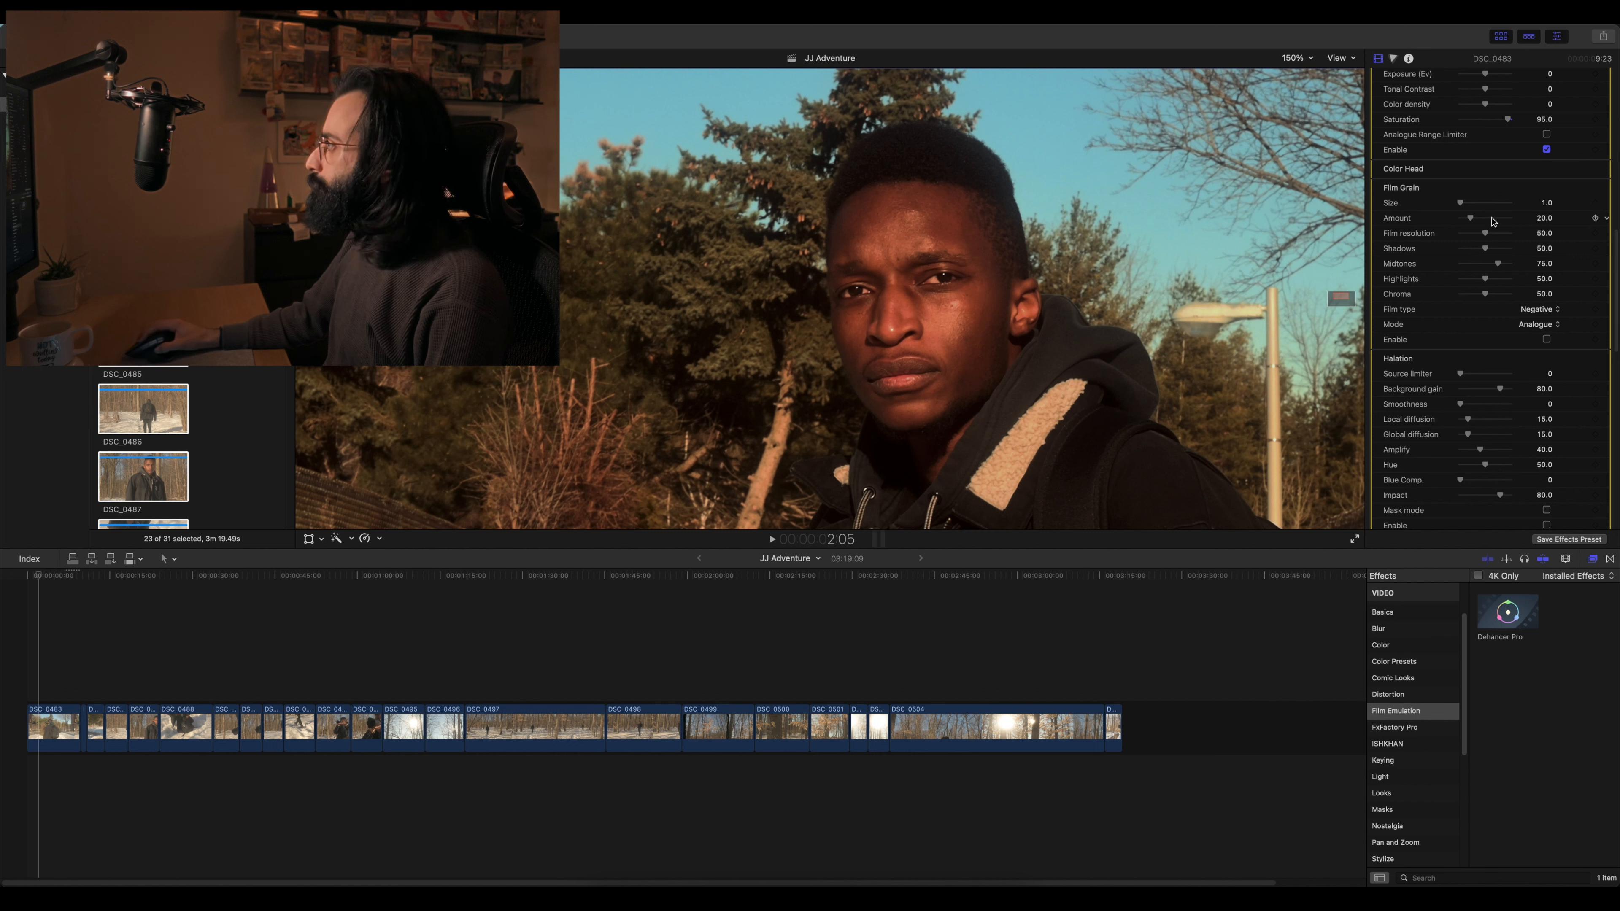
left_click(1548, 340)
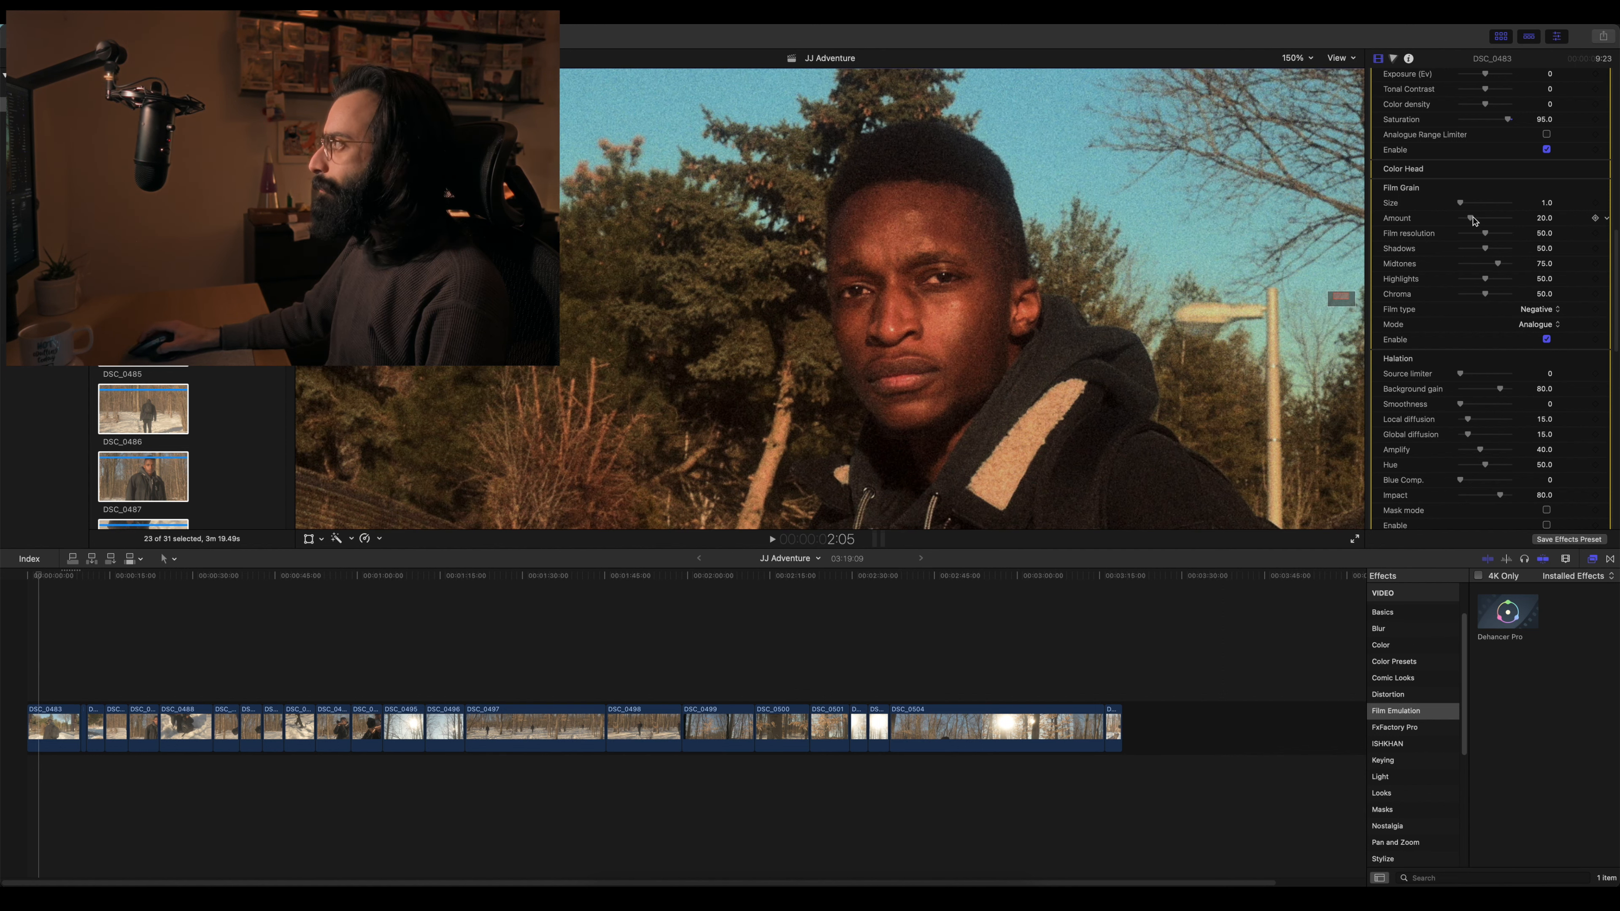
- Set the Film Grain amount to 5 and keep its film type at Negative
mouse_move(1470, 219)
left_mouse_down()
mouse_move(1519, 207)
mouse_move(1441, 204)
mouse_move(1466, 202)
left_mouse_up()
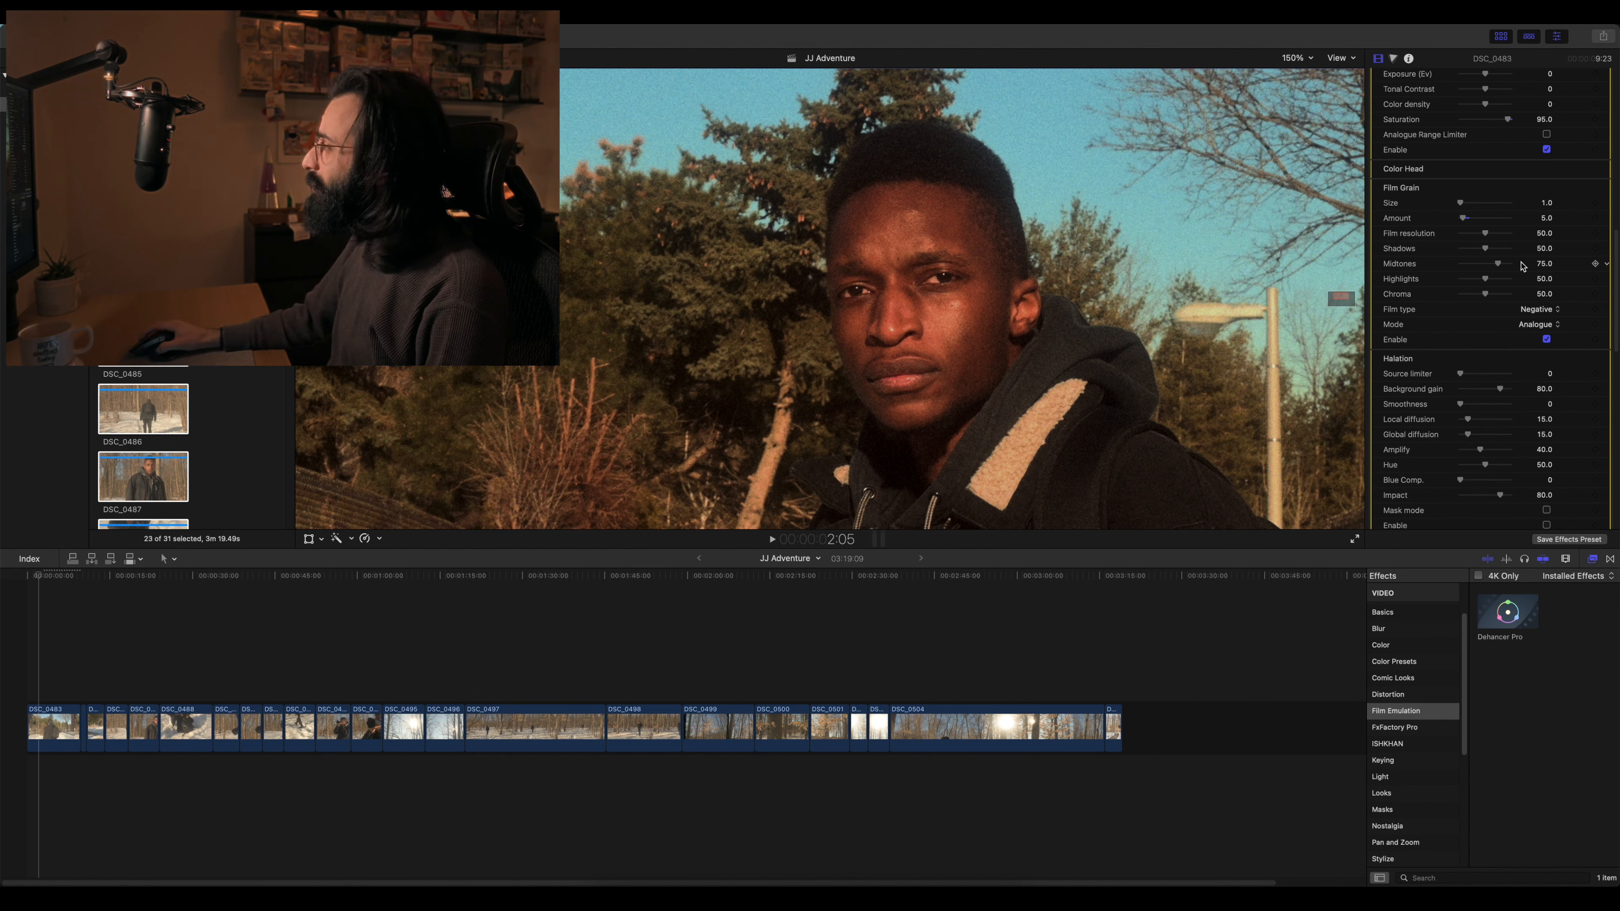
scroll(1540, 258, "down", 1)
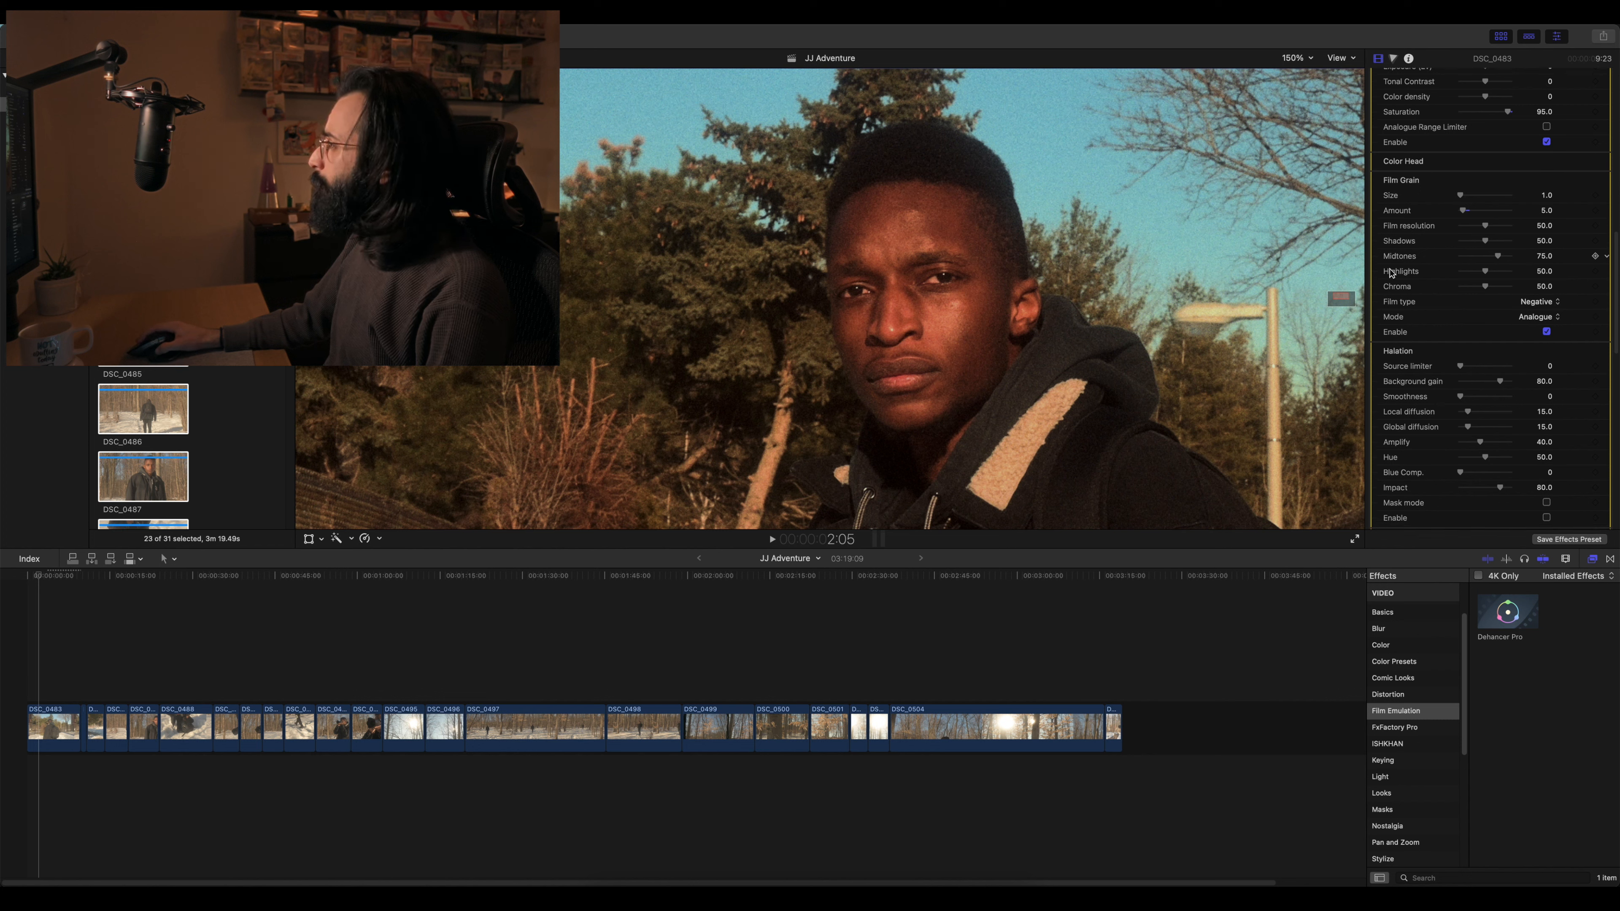
left_click(1549, 303)
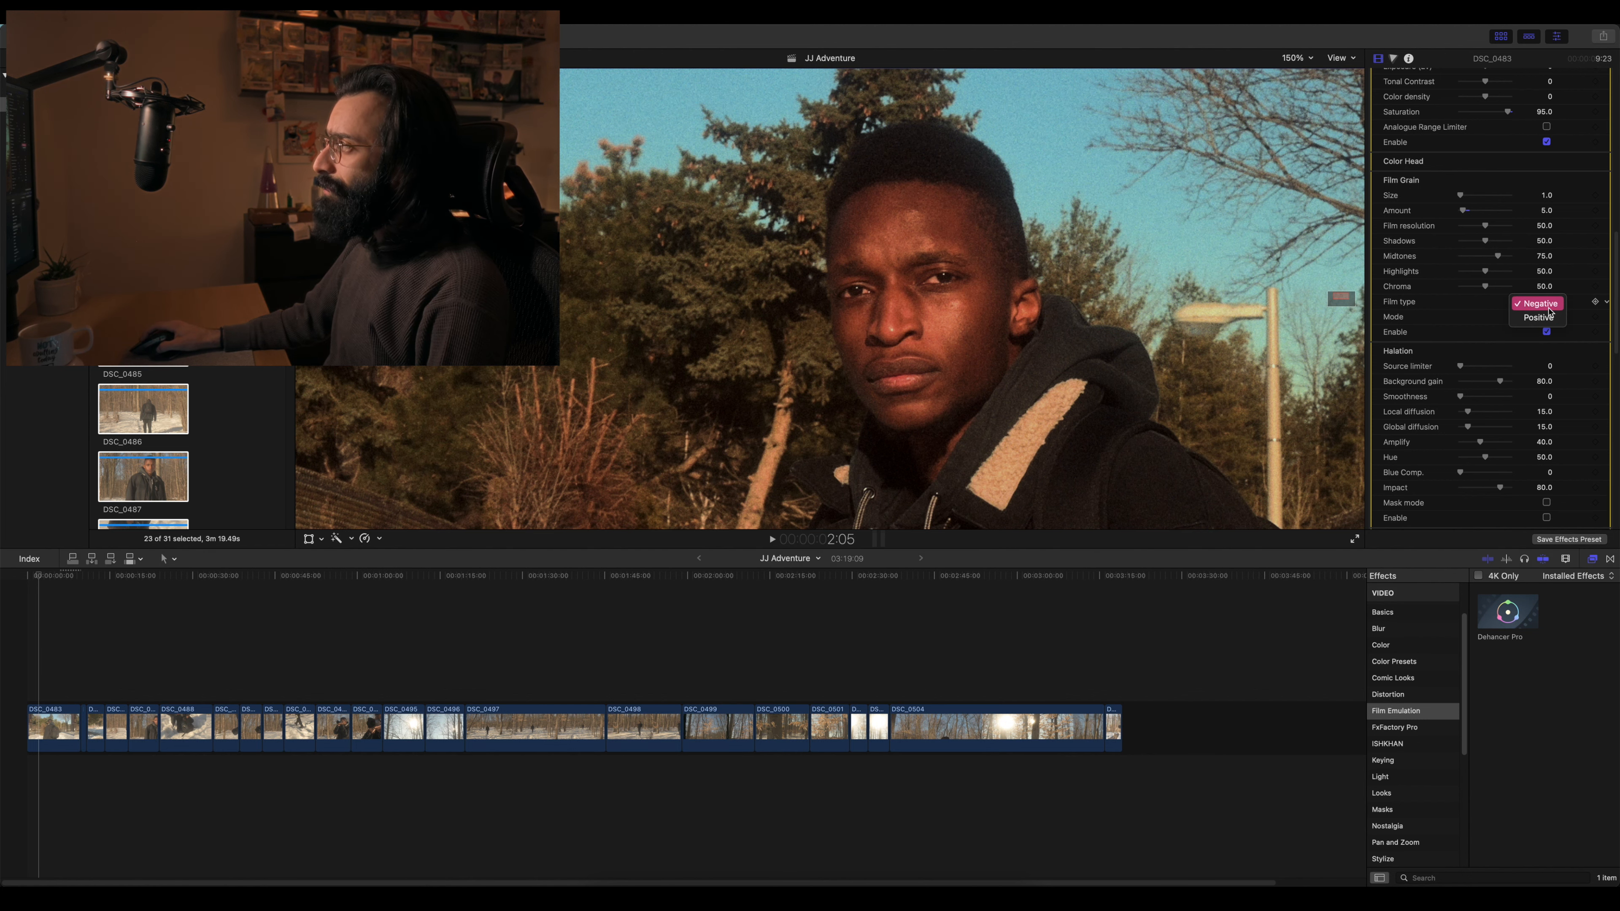
left_click(1529, 305)
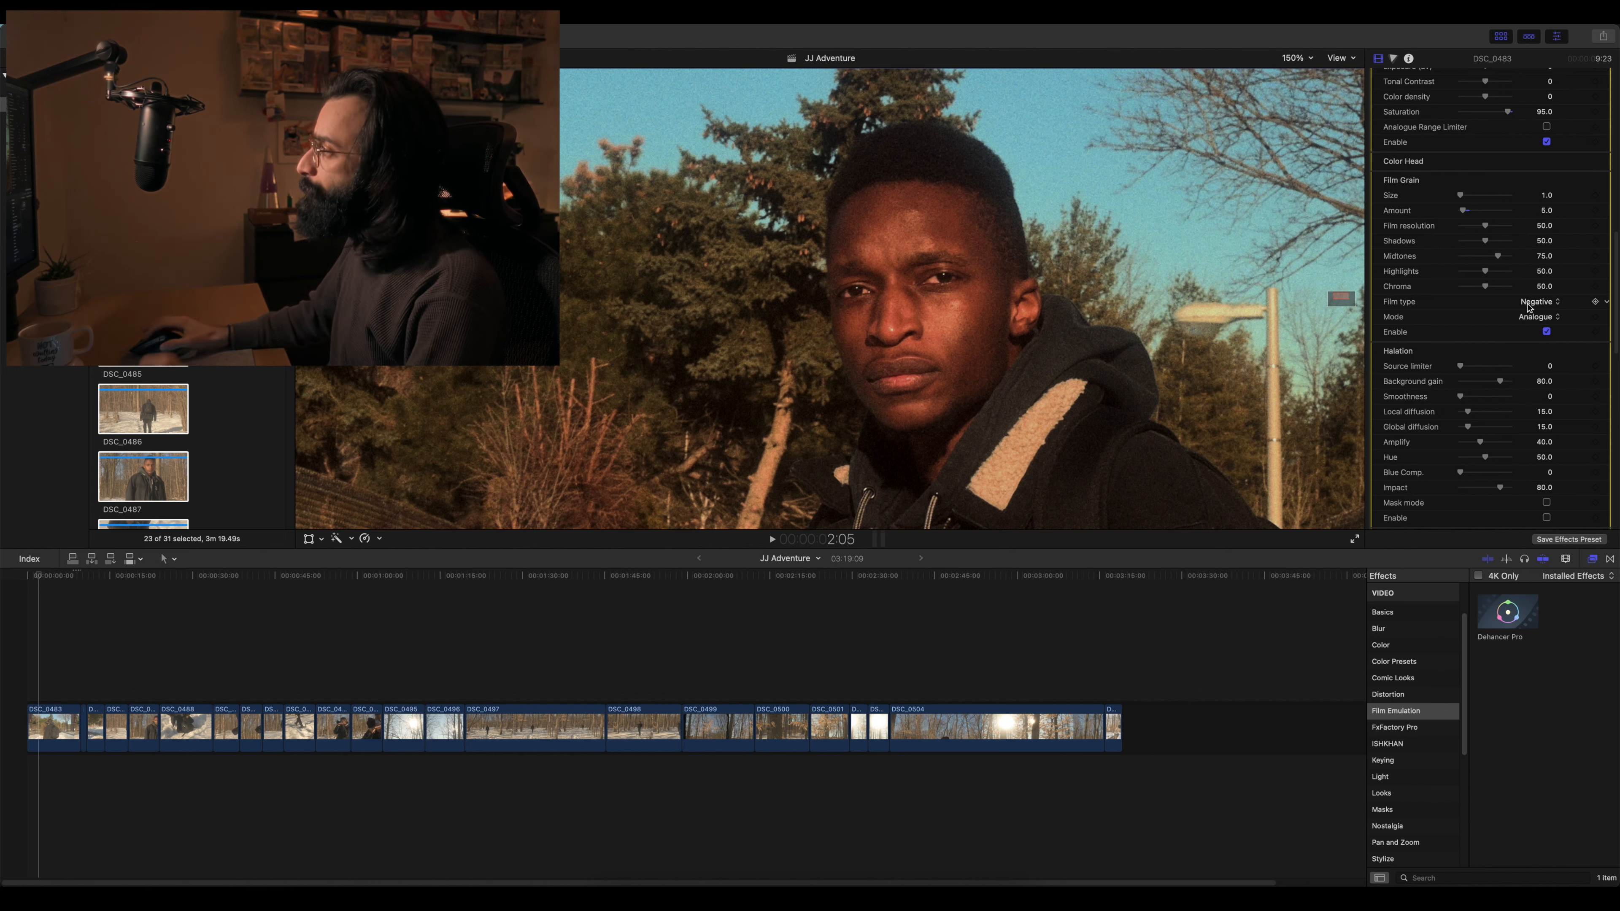
- Try the Positive film type for the Film Grain, restore Negative, and compare the grain off and on
left_click(1531, 305)
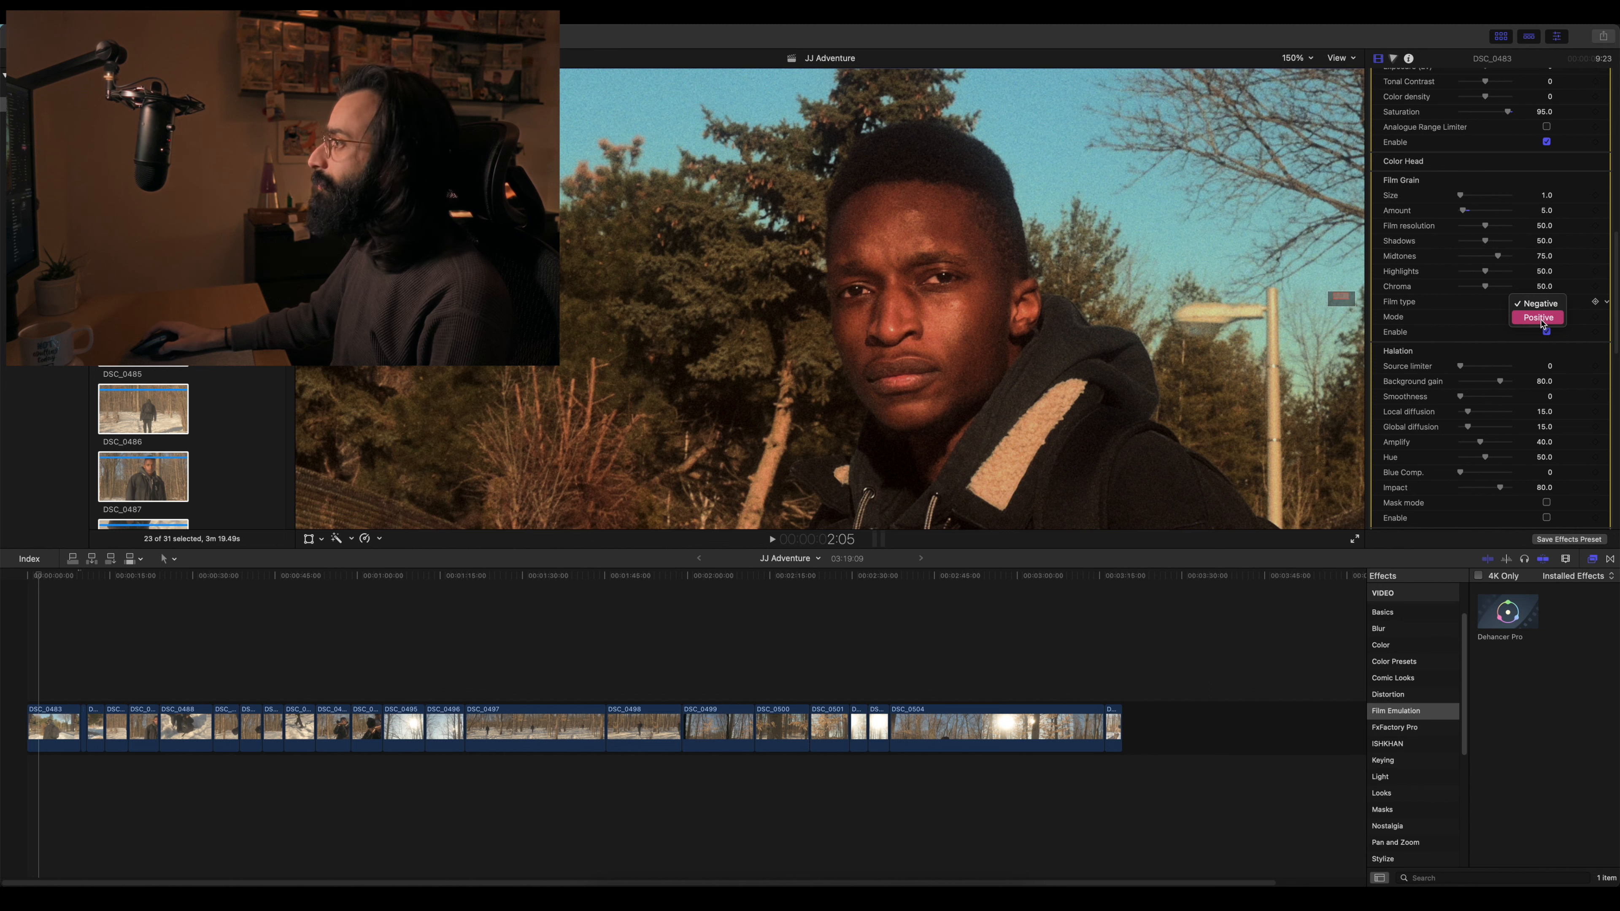
left_click(1540, 318)
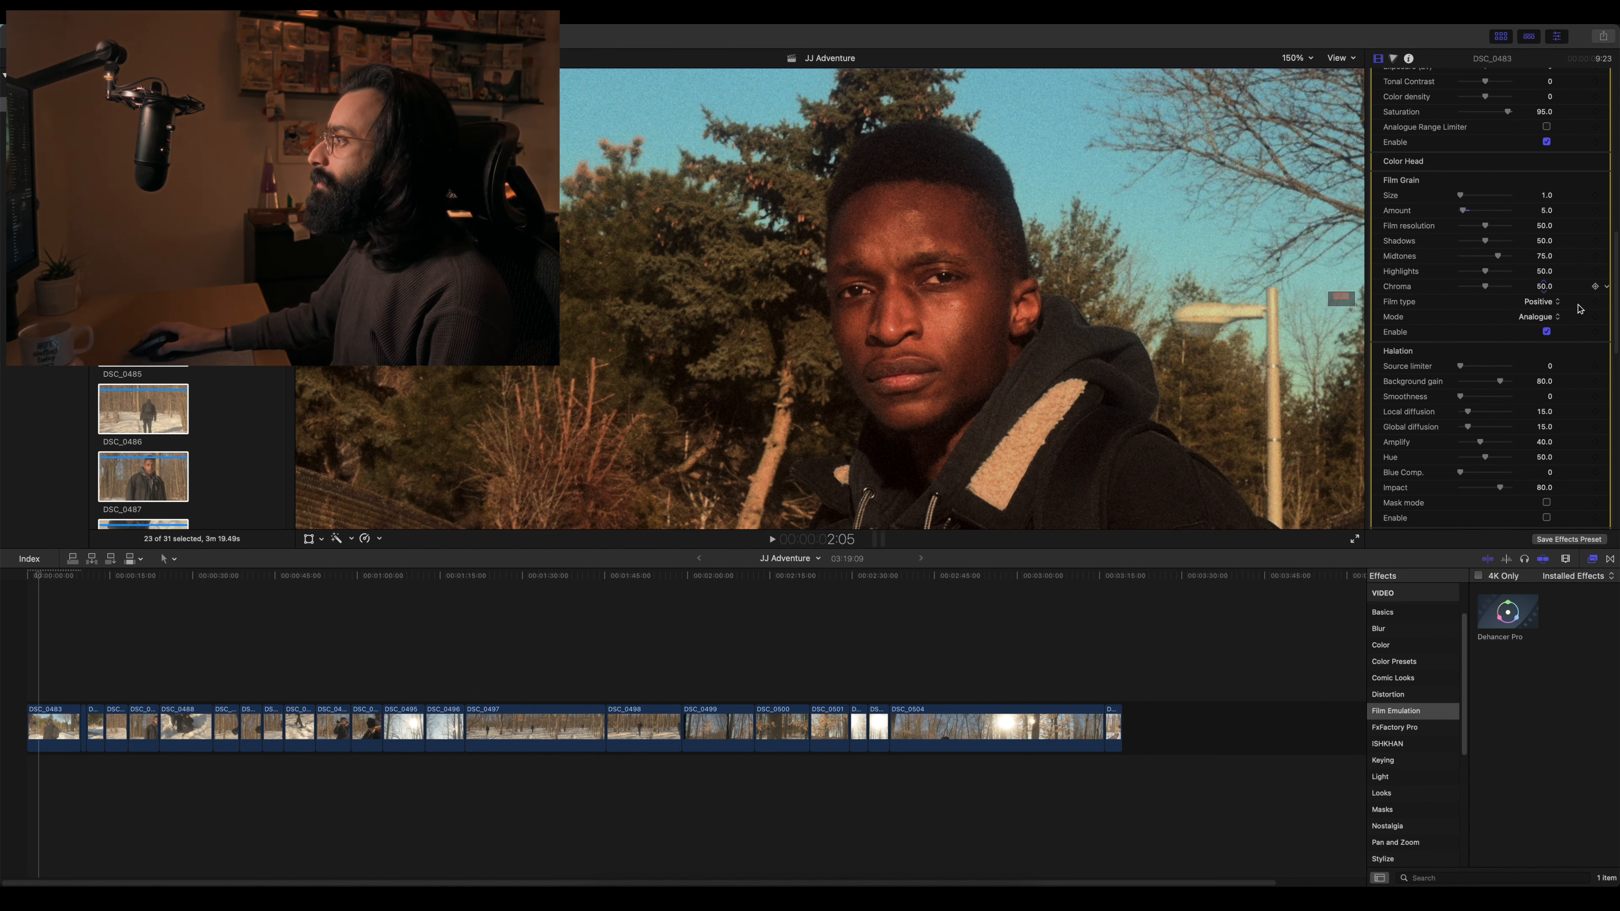
left_click(1546, 306)
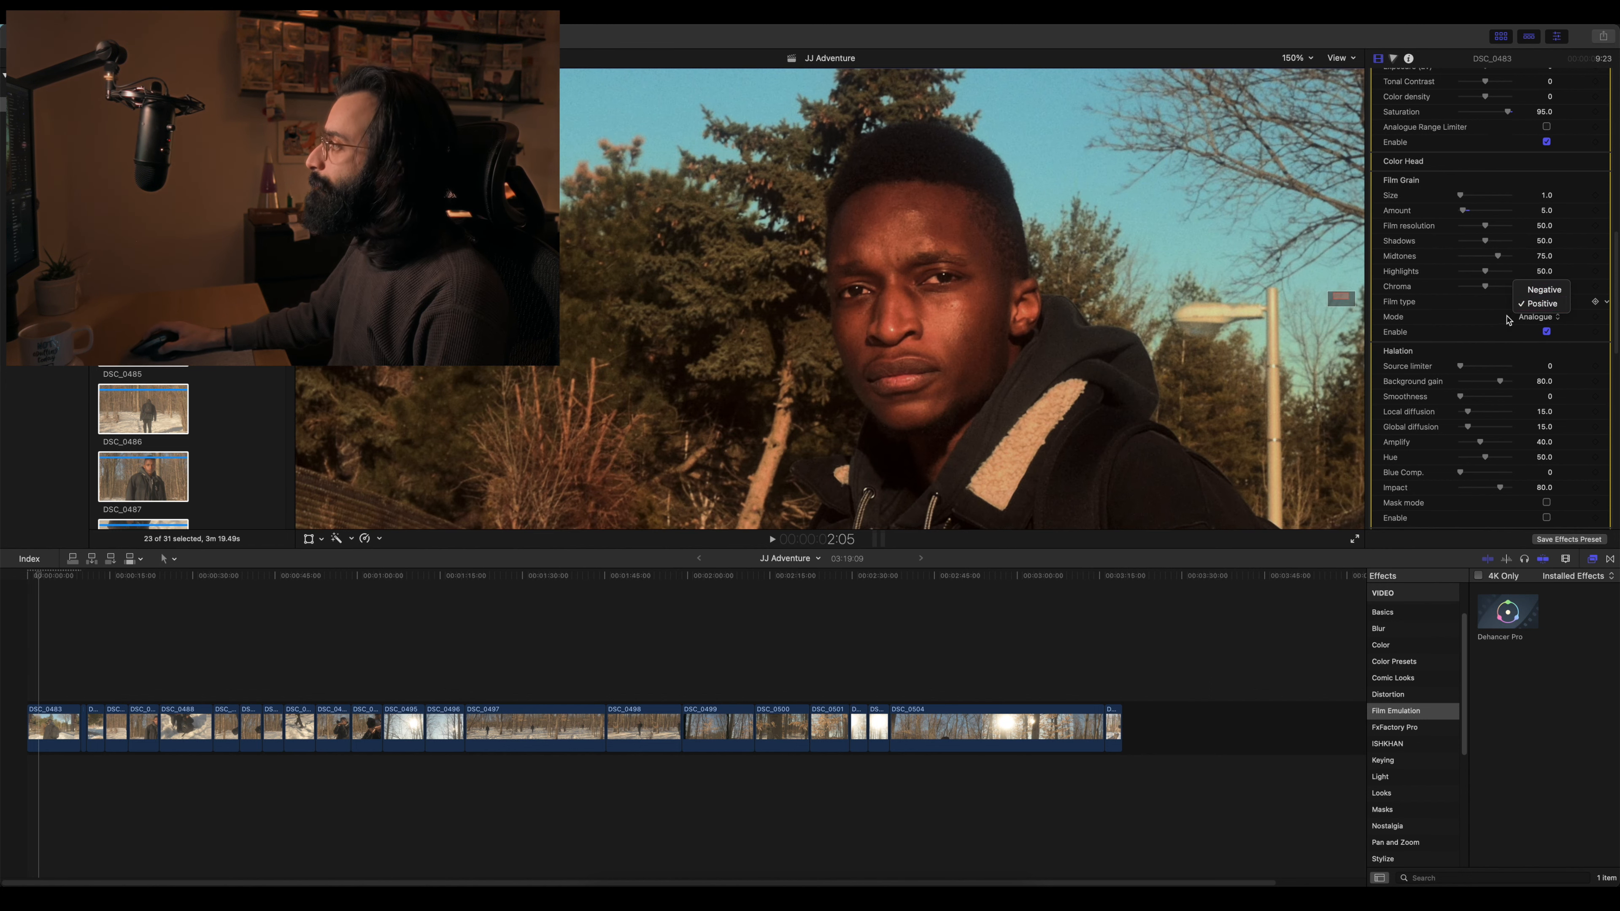
left_click(1544, 294)
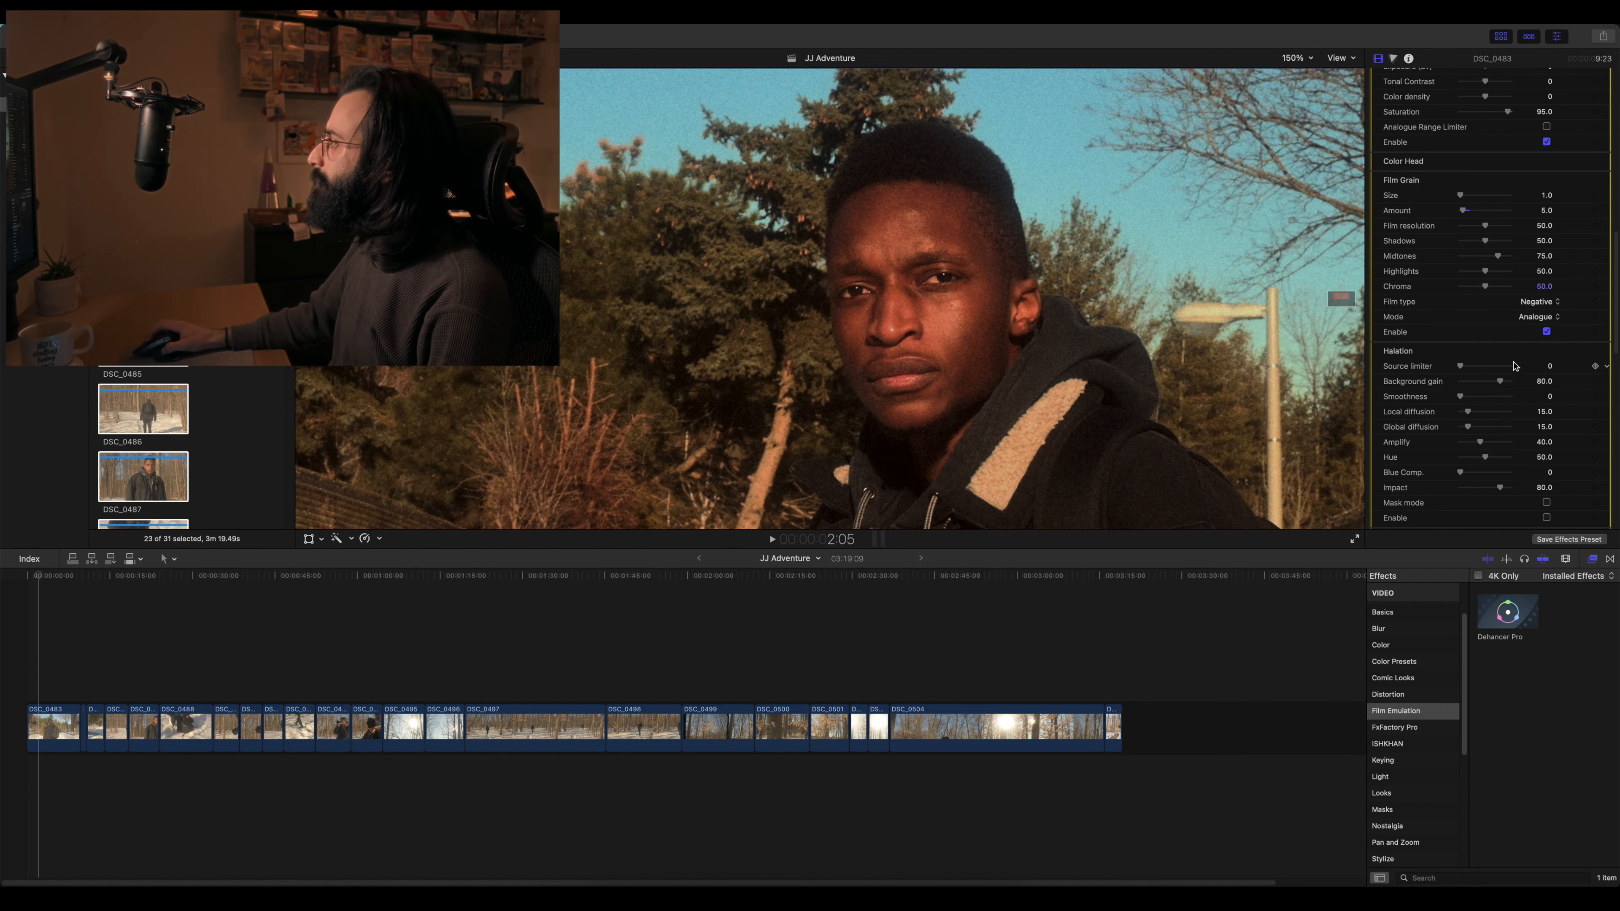
left_click(1547, 332)
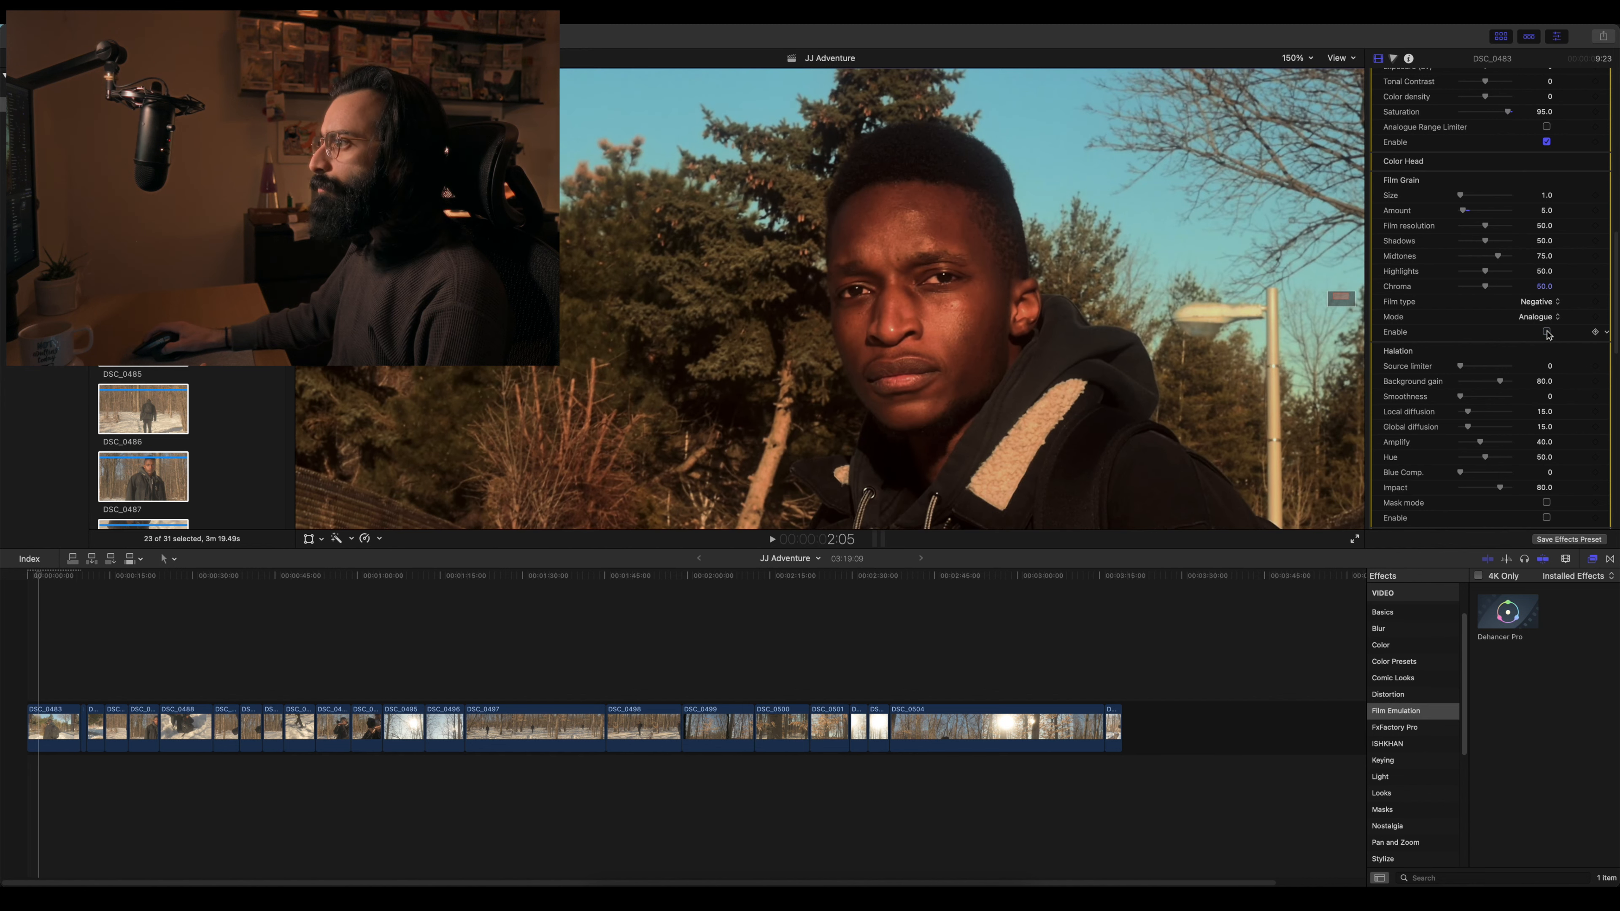
left_click(1547, 332)
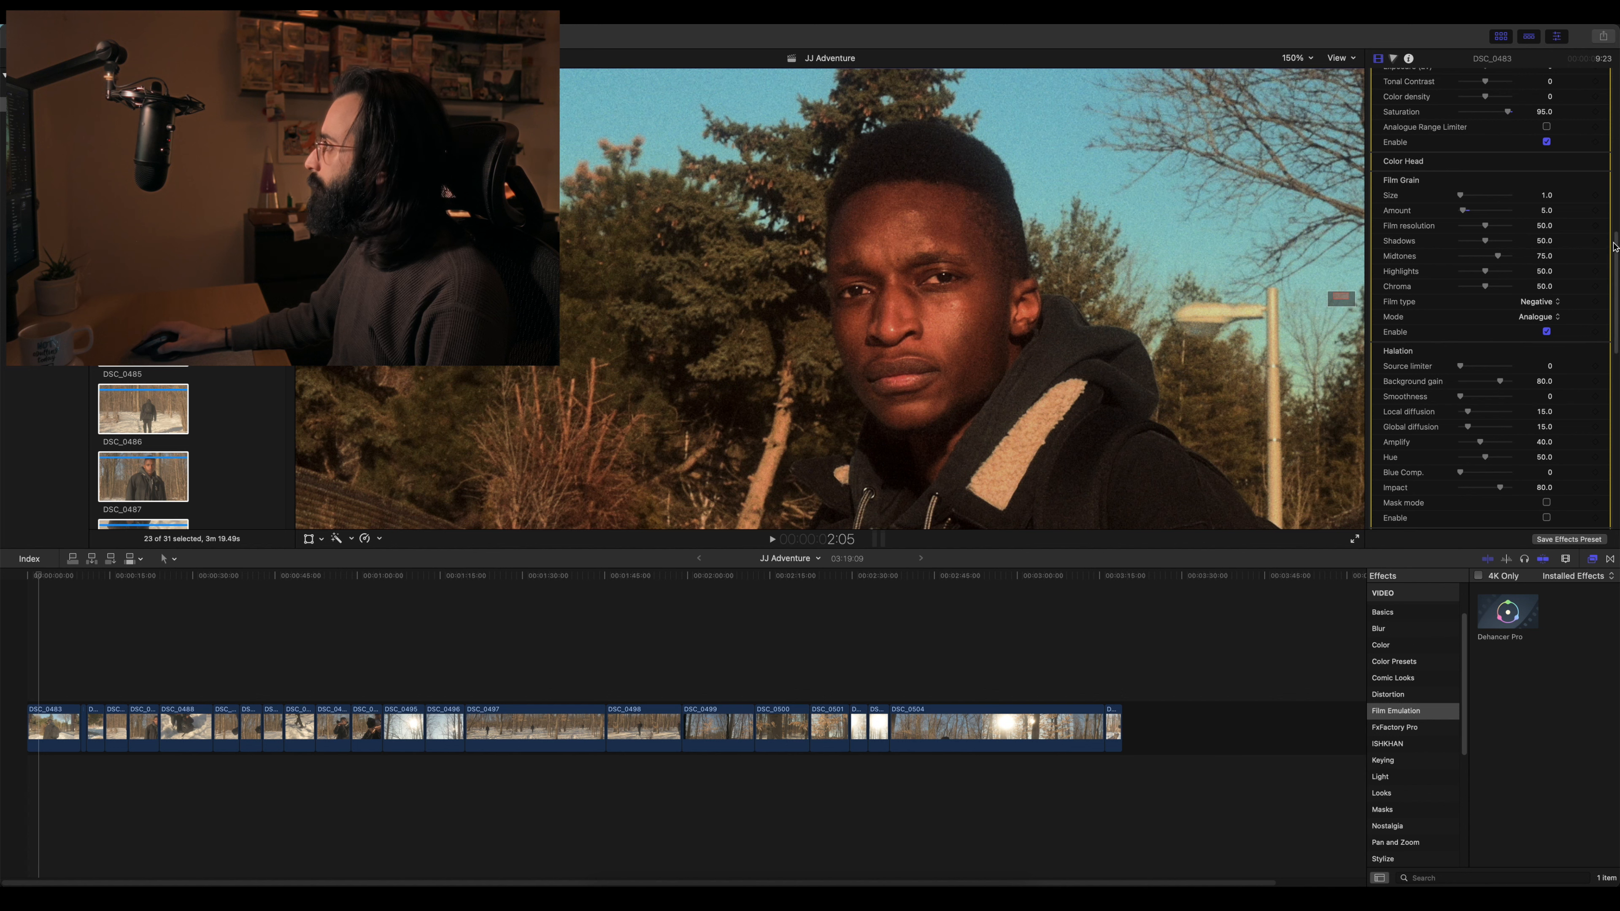
- Set the Halation local diffusion to 34 and compare Halation off and on, leaving it on
scroll(1616, 240, "down", 5)
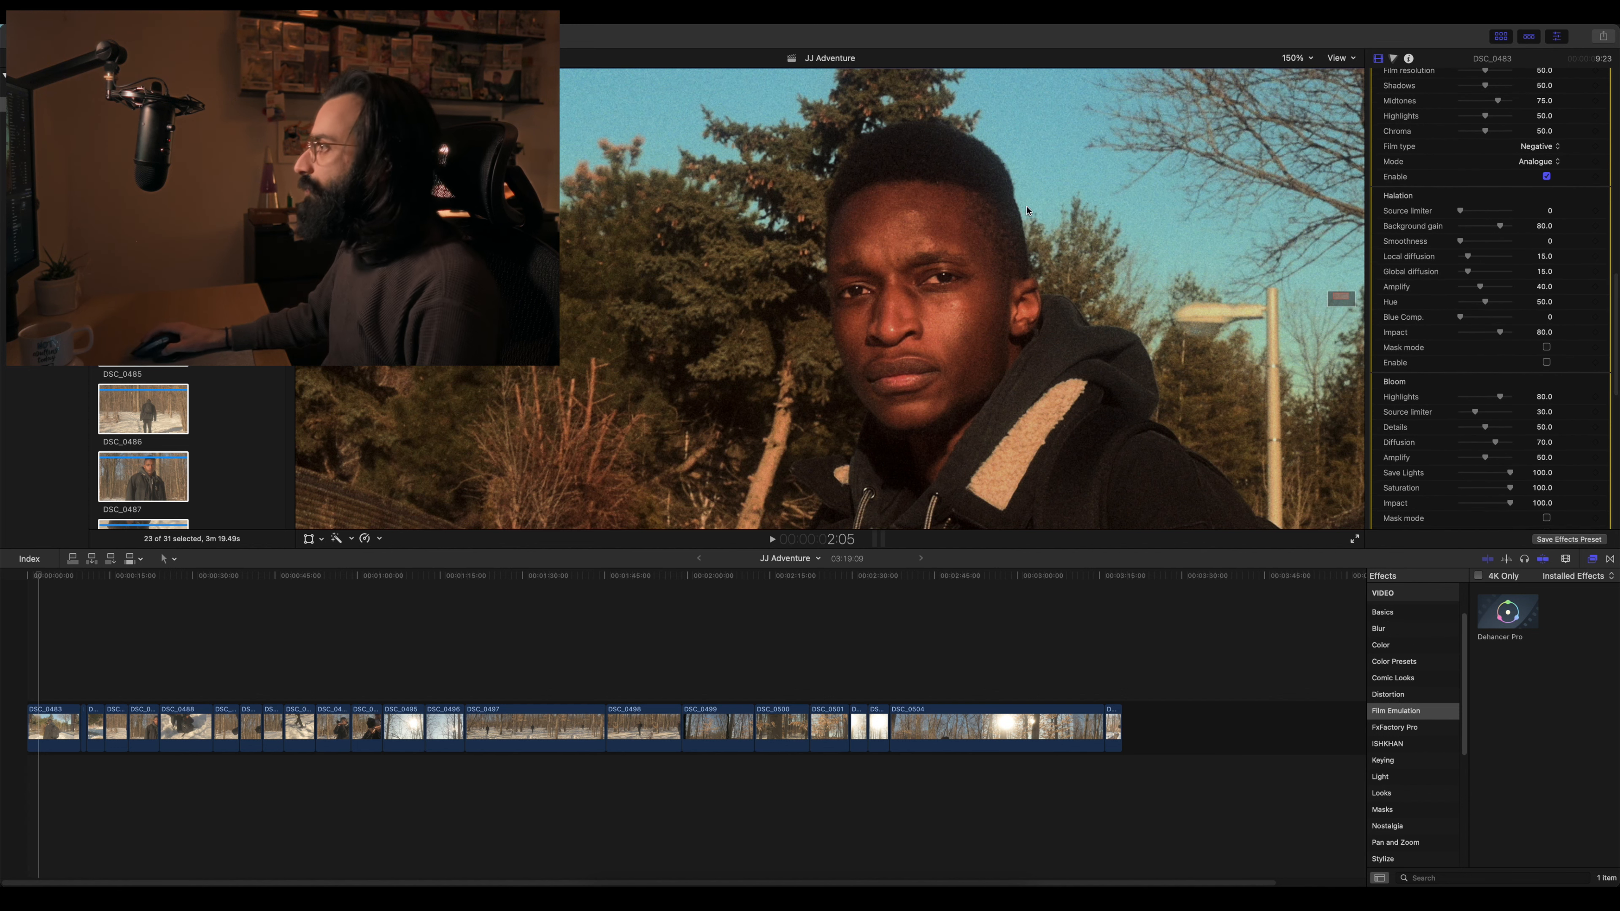
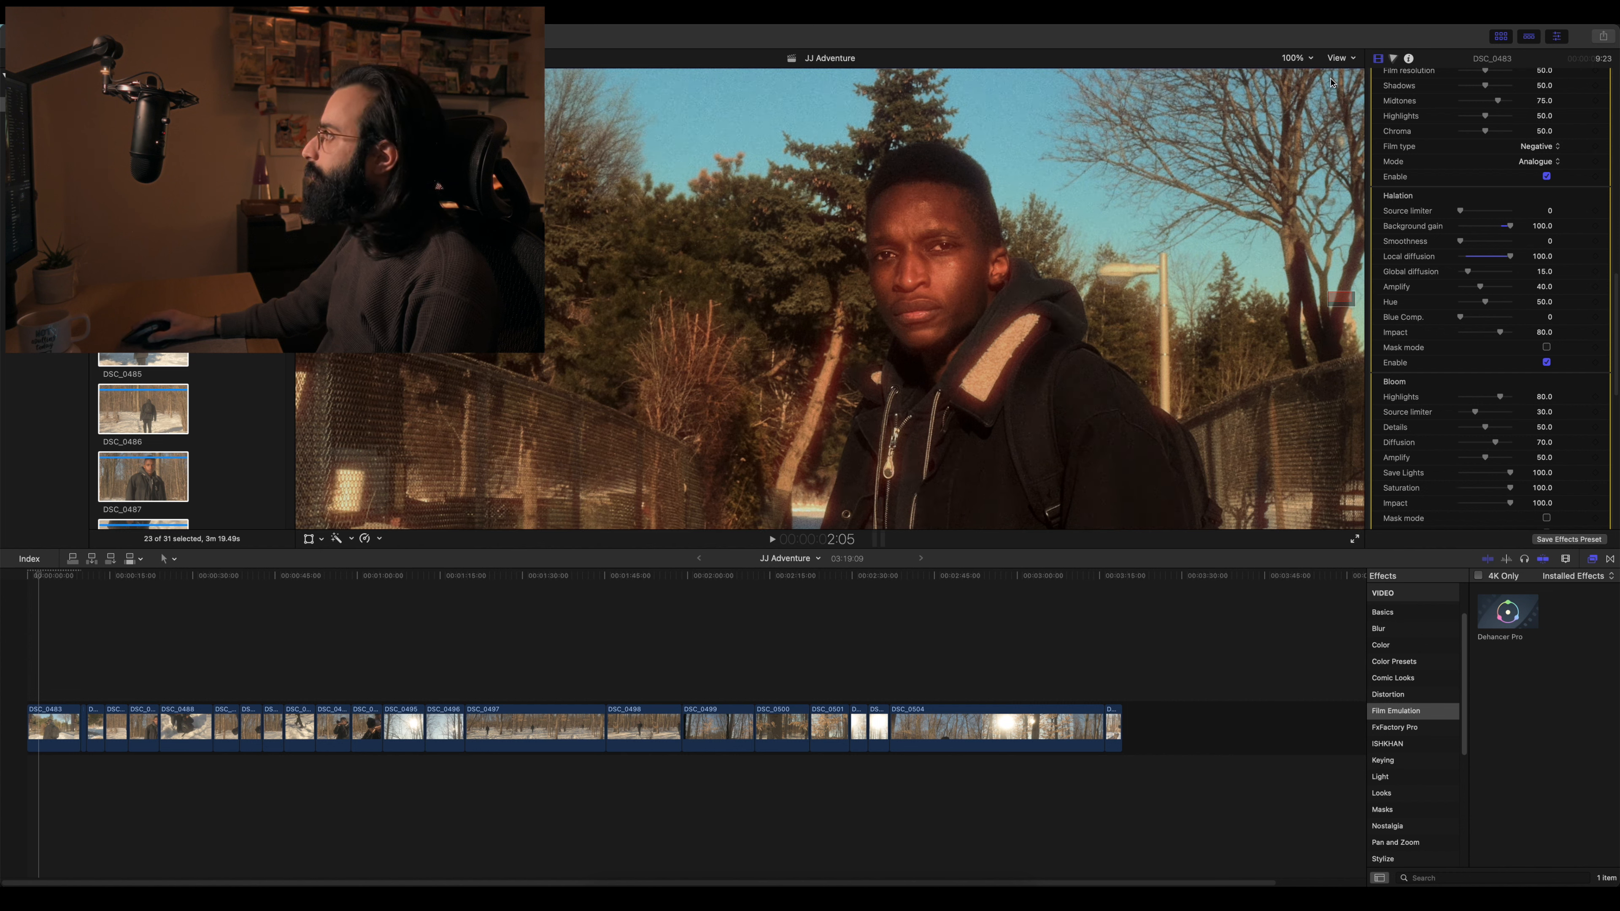
left_click(1310, 60)
left_click(1303, 71)
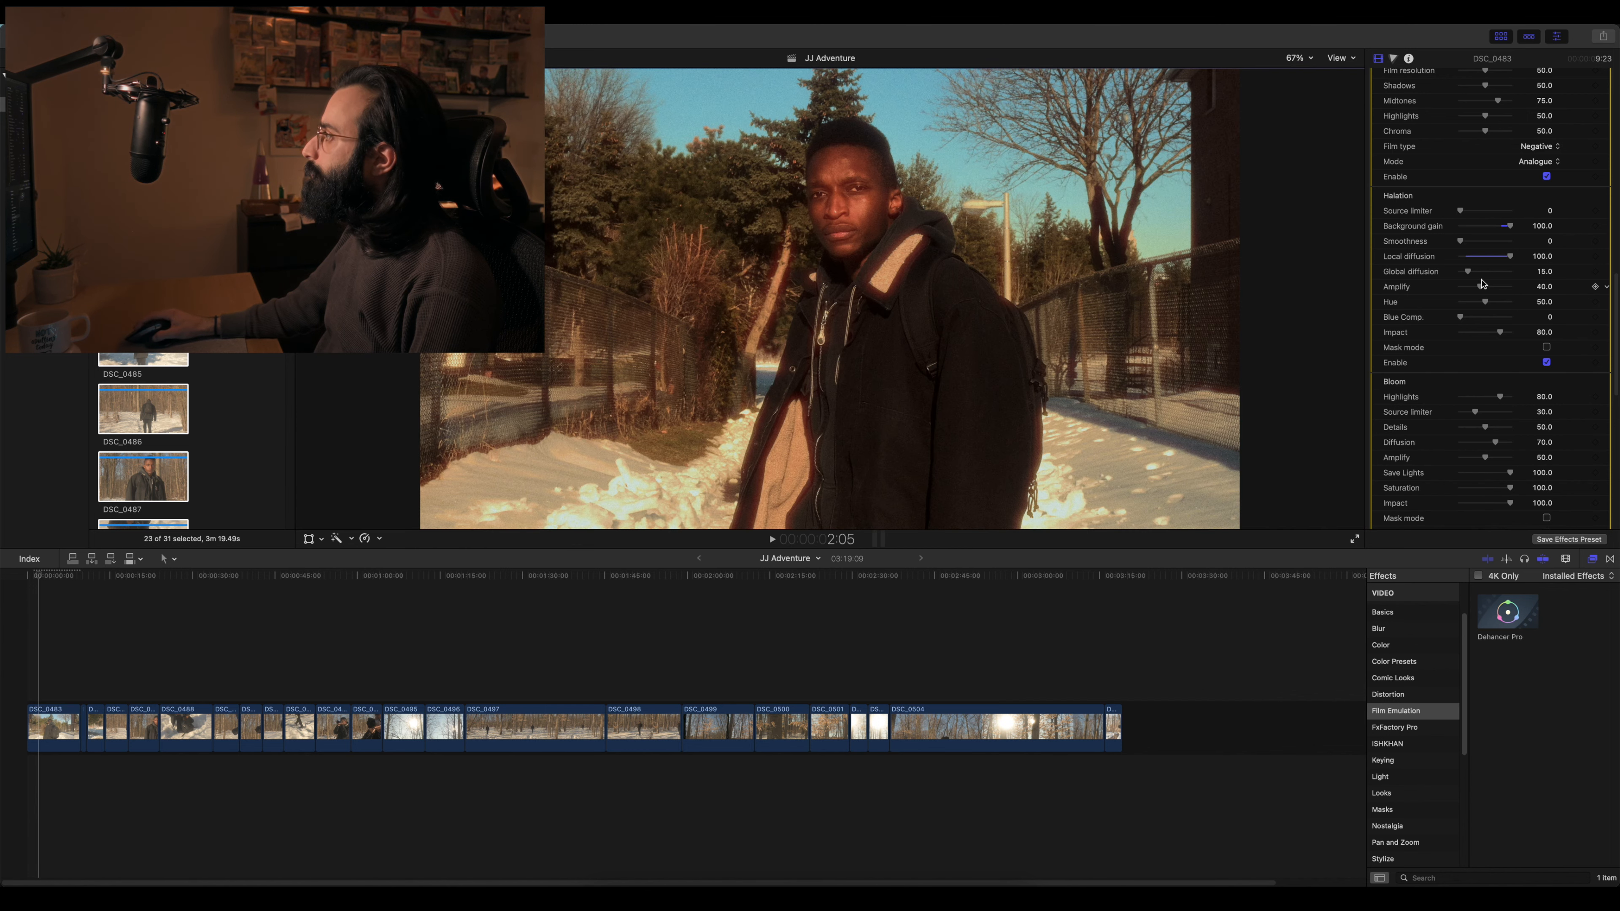
left_click_drag(1511, 260, 1475, 264)
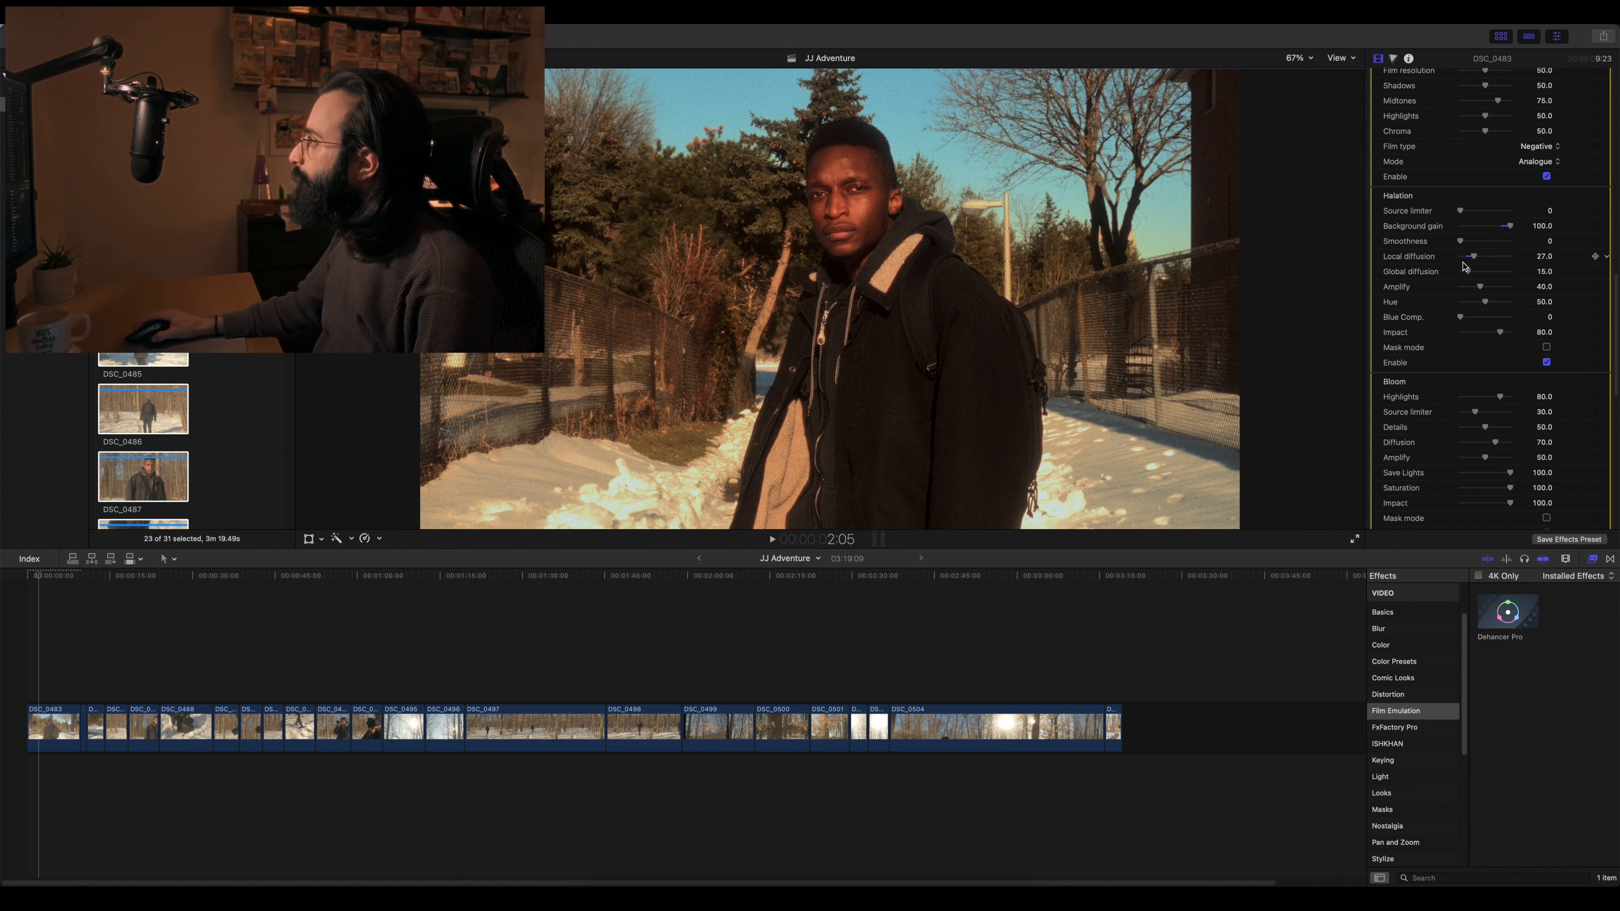
left_click_drag(1475, 259, 1477, 257)
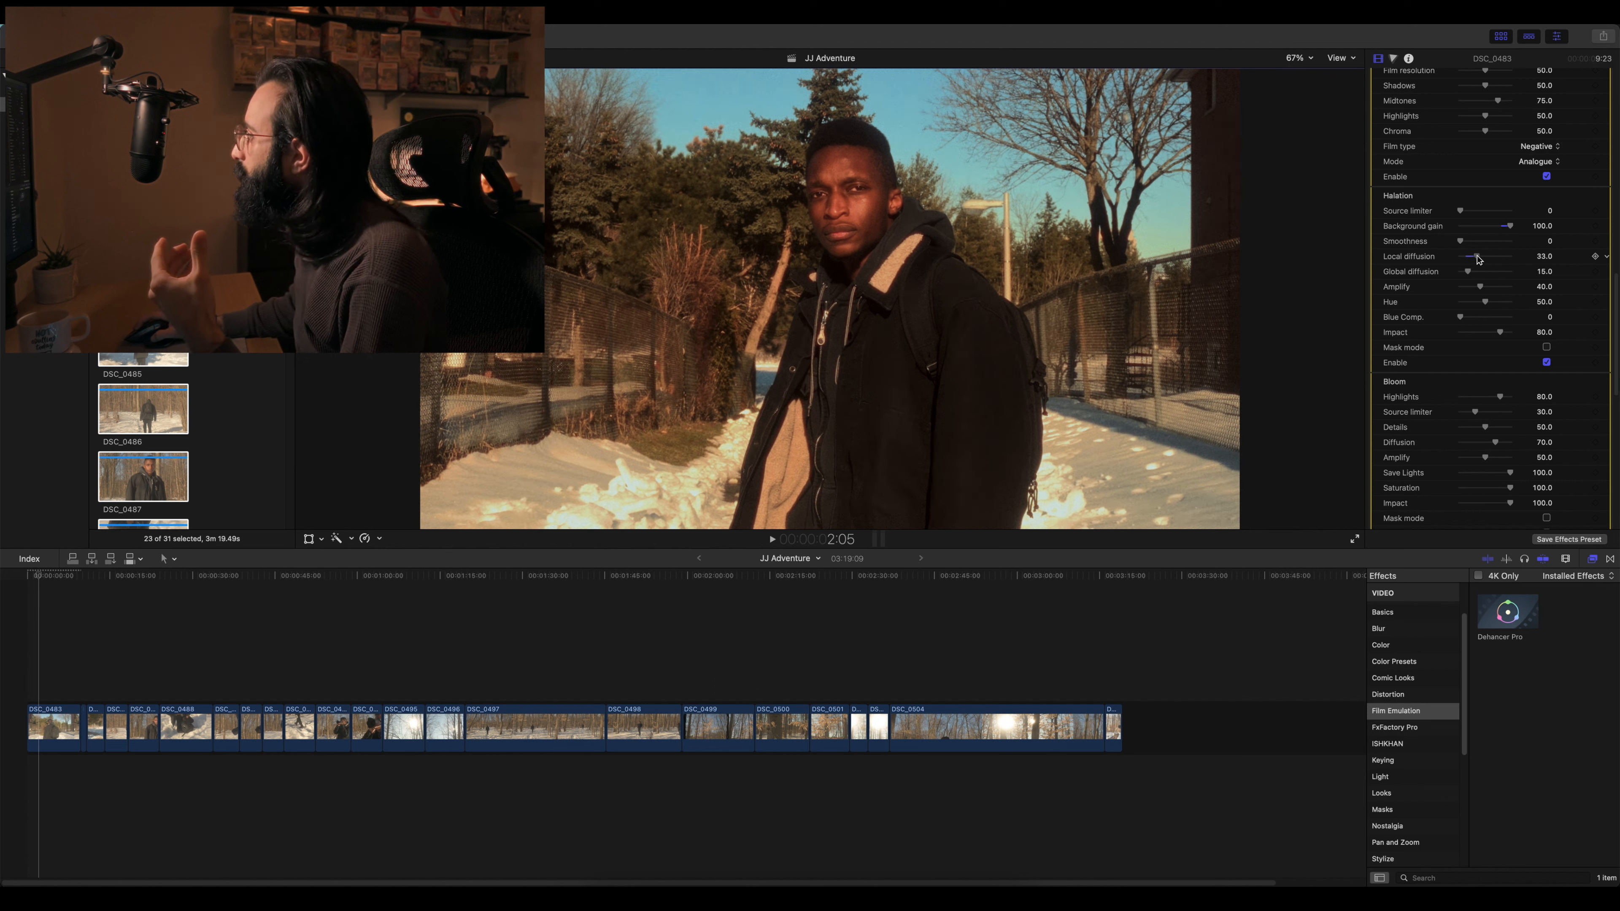
left_click_drag(1478, 258, 1479, 259)
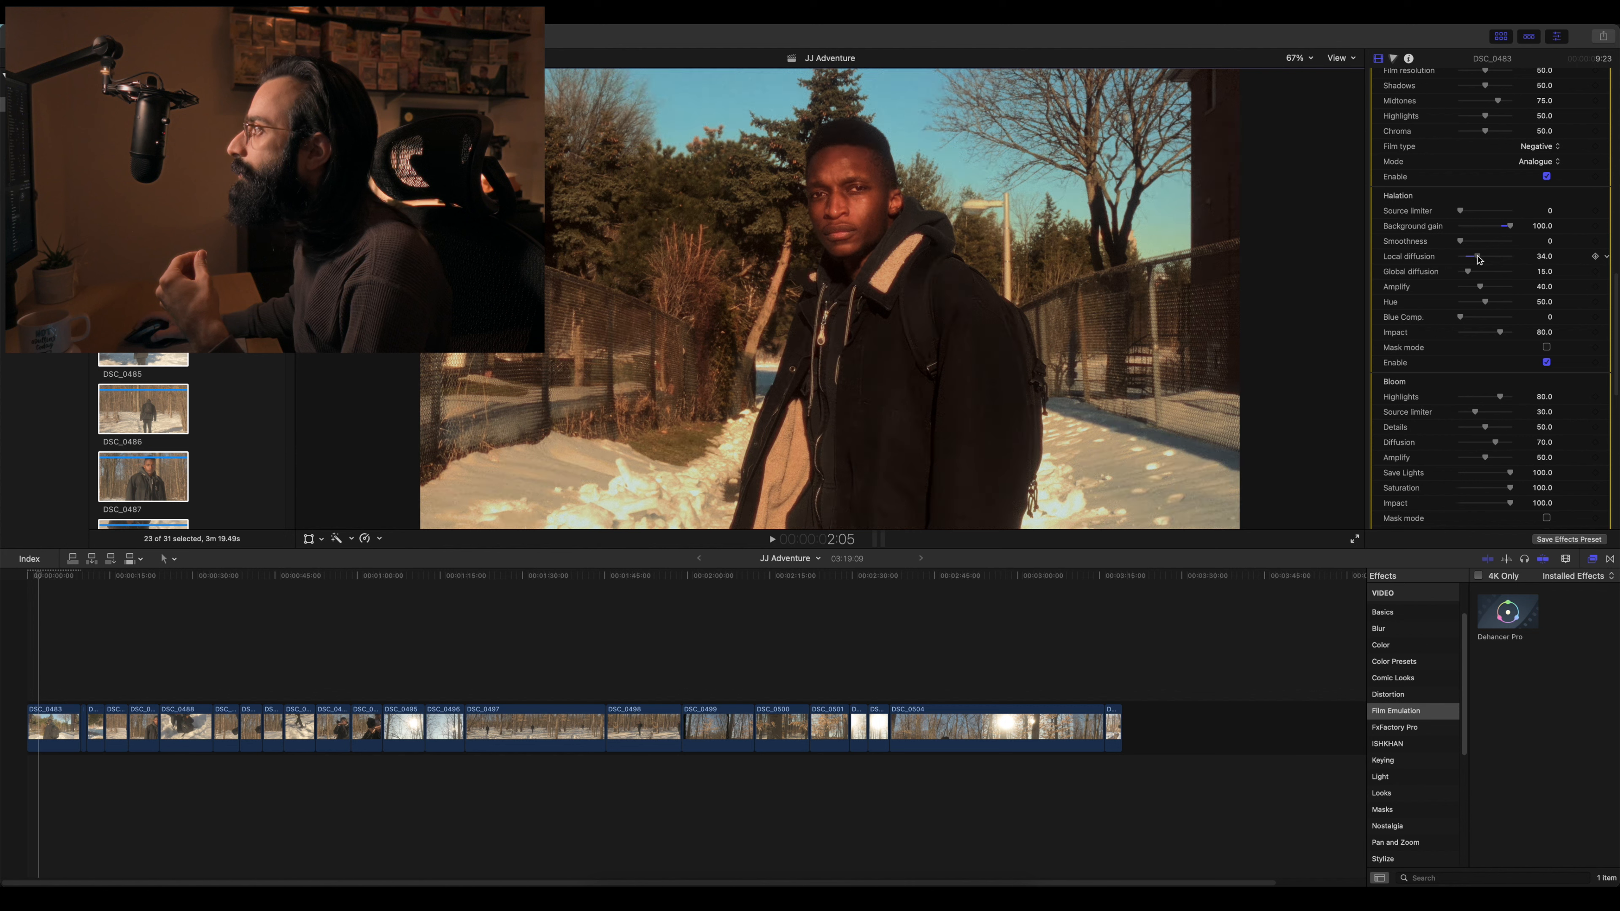
left_click(1546, 363)
left_click(1547, 363)
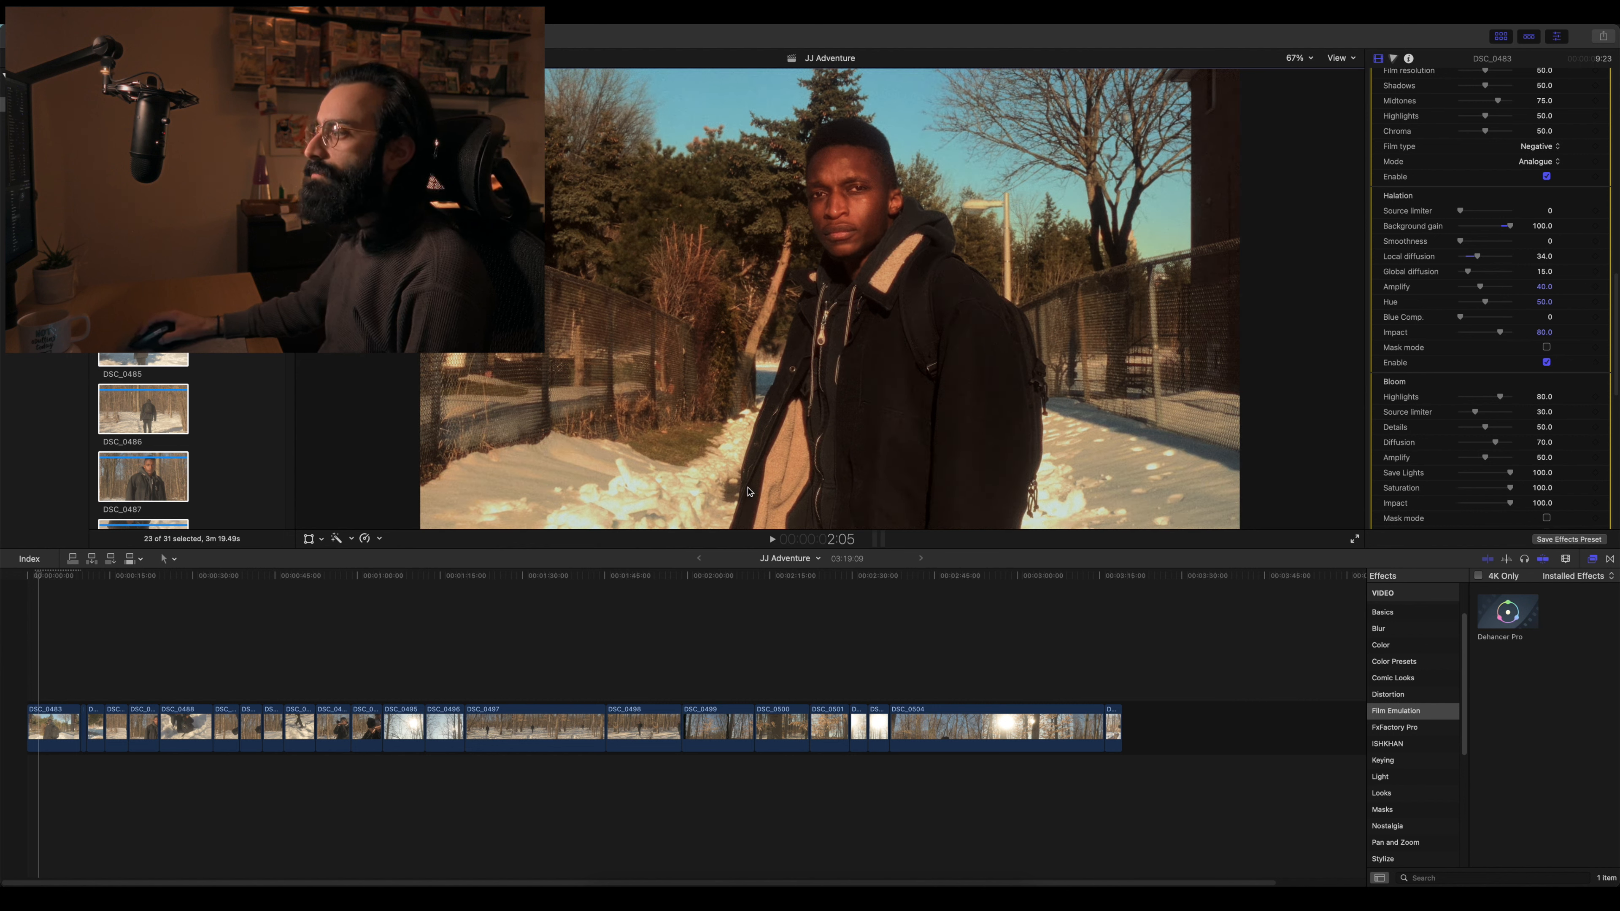
- Enable Bloom and set its highlights to 48, source limiter to 19 and amplify to 49
scroll(1616, 283, "down", 3)
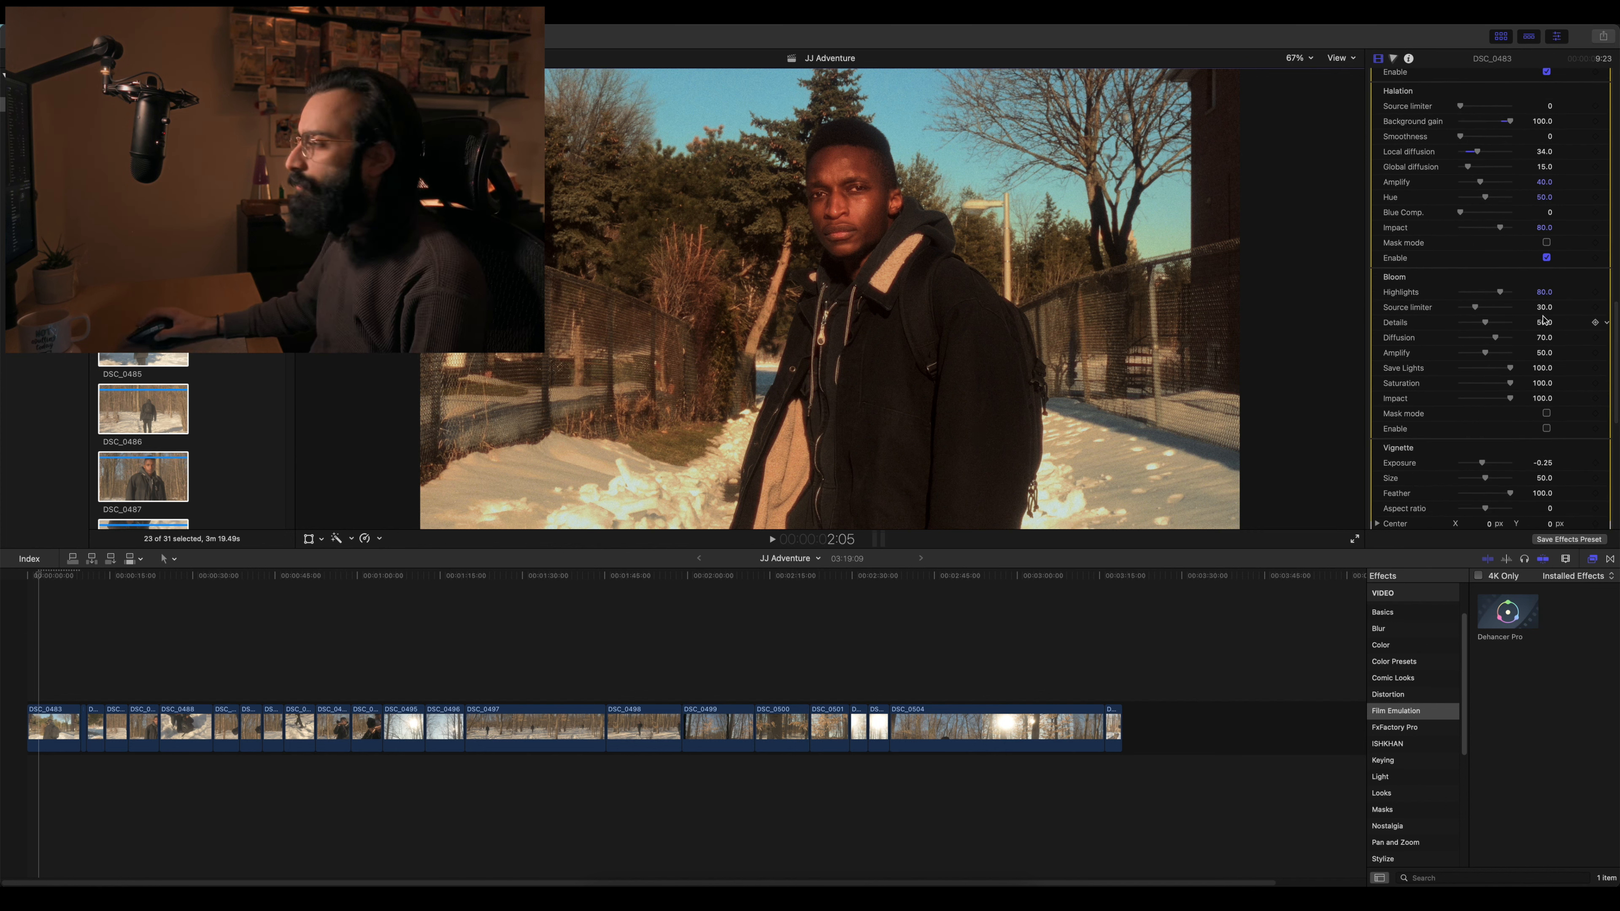
scroll(1529, 301, "down", 1)
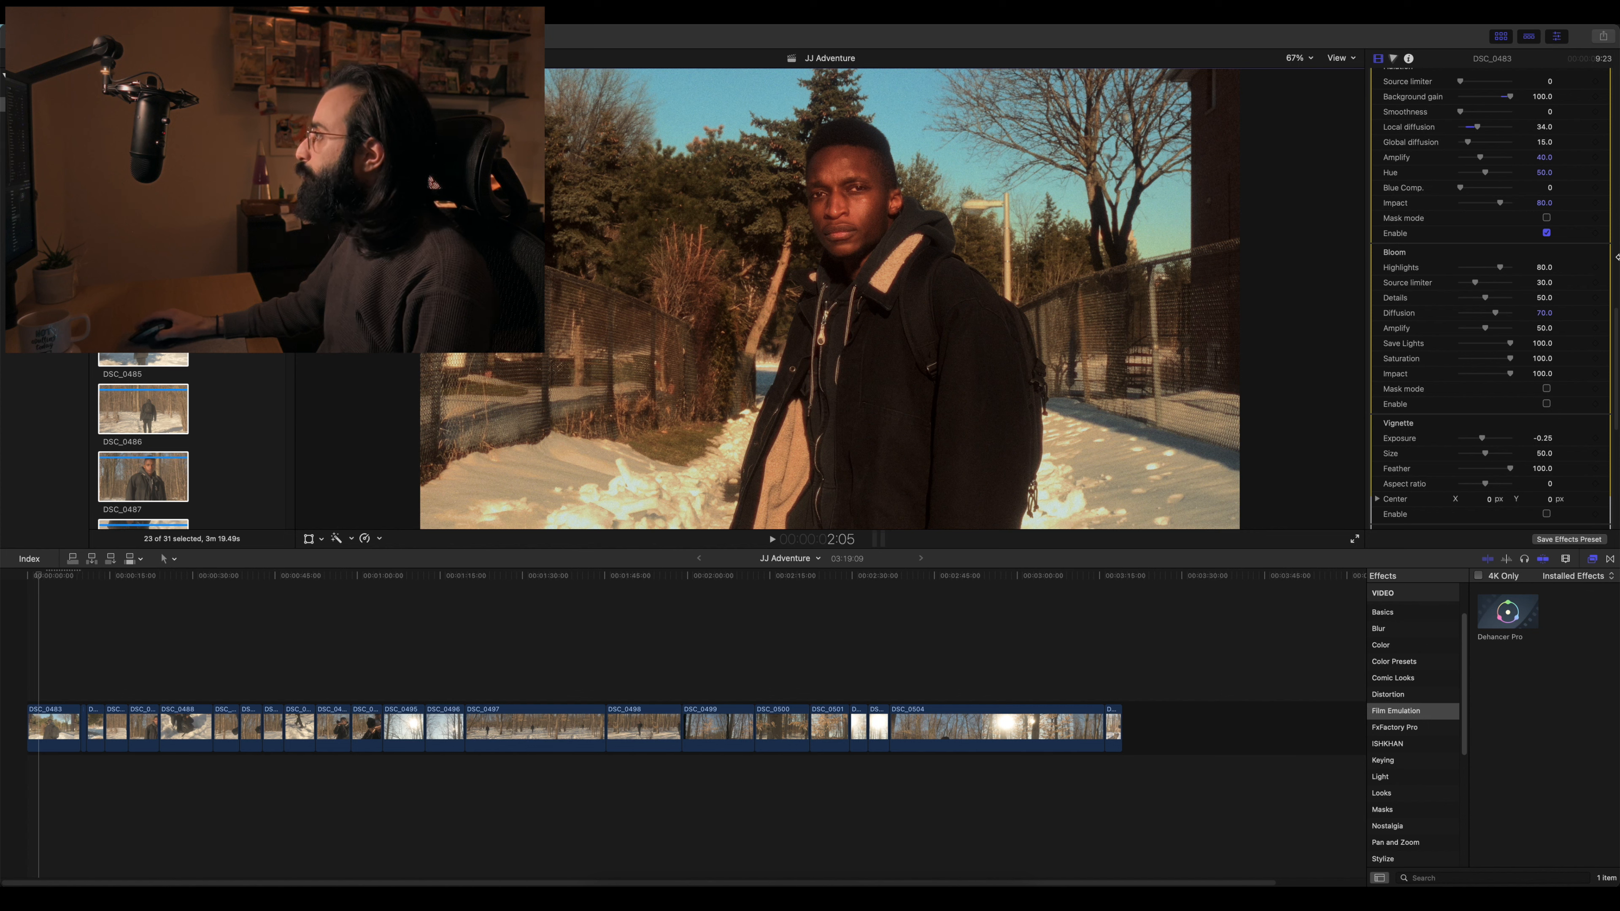
scroll(1617, 326, "down", 1)
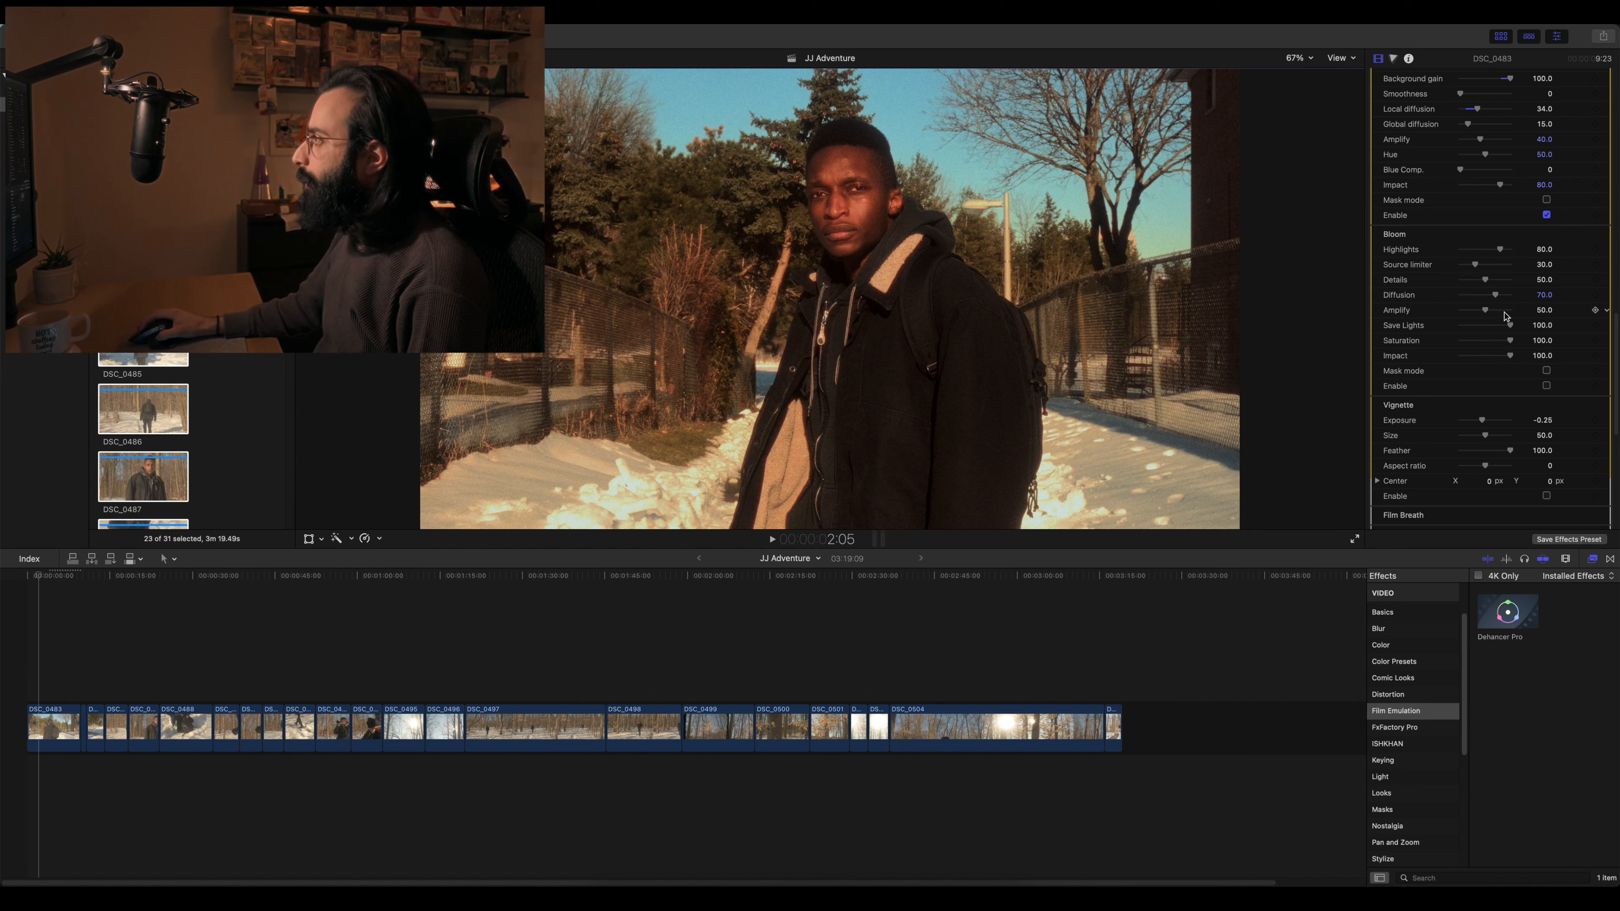
left_click(1547, 386)
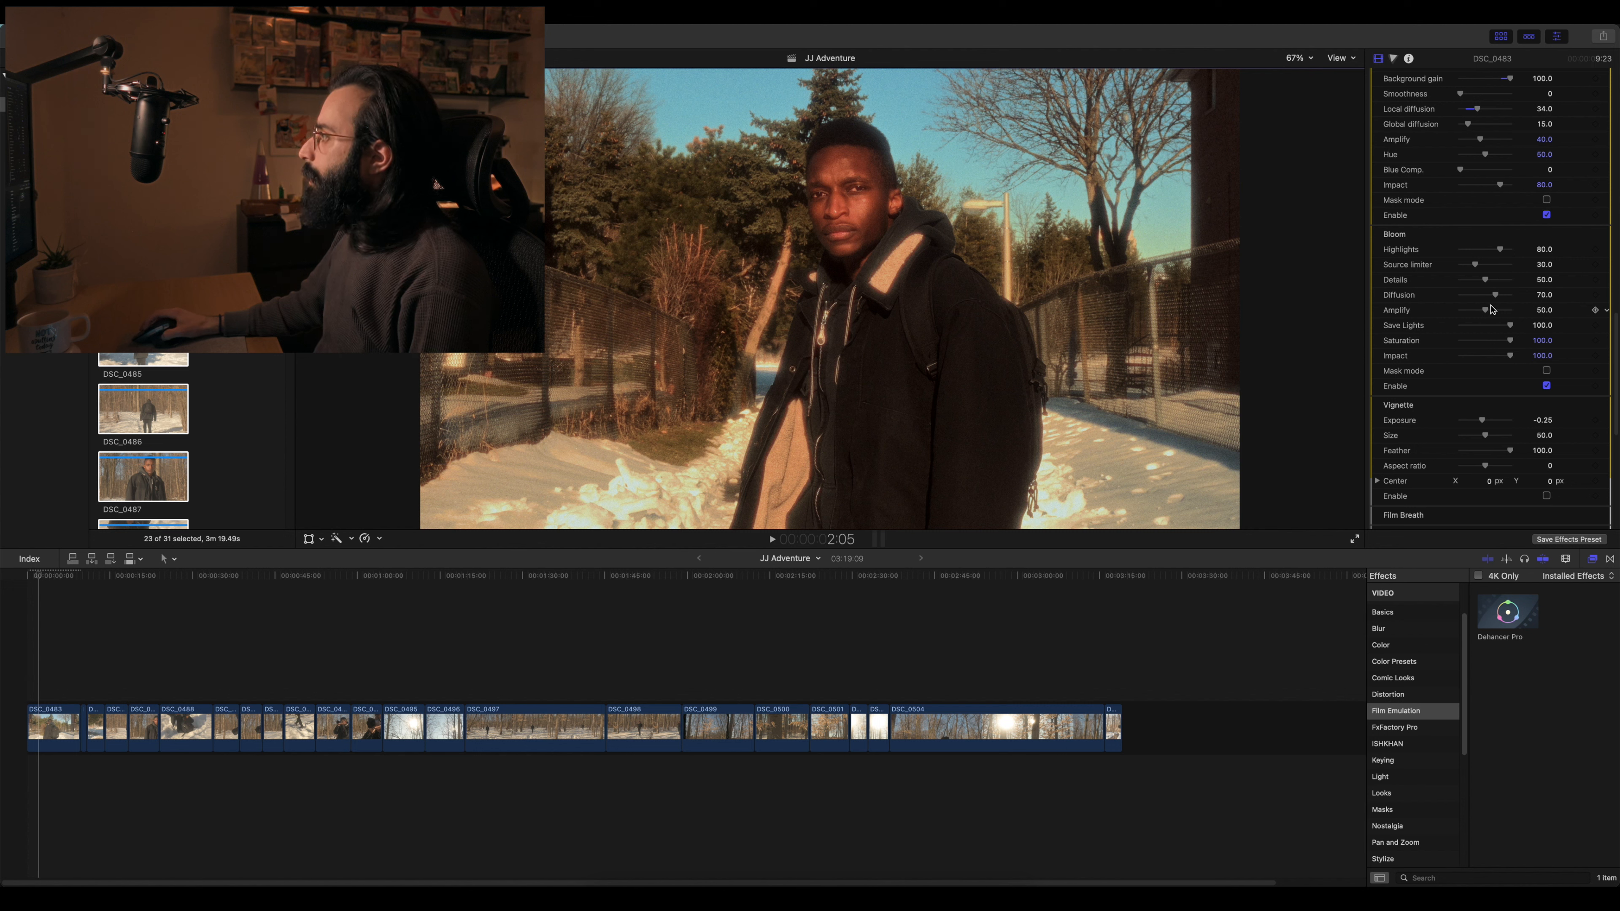
left_click_drag(1487, 310, 1439, 310)
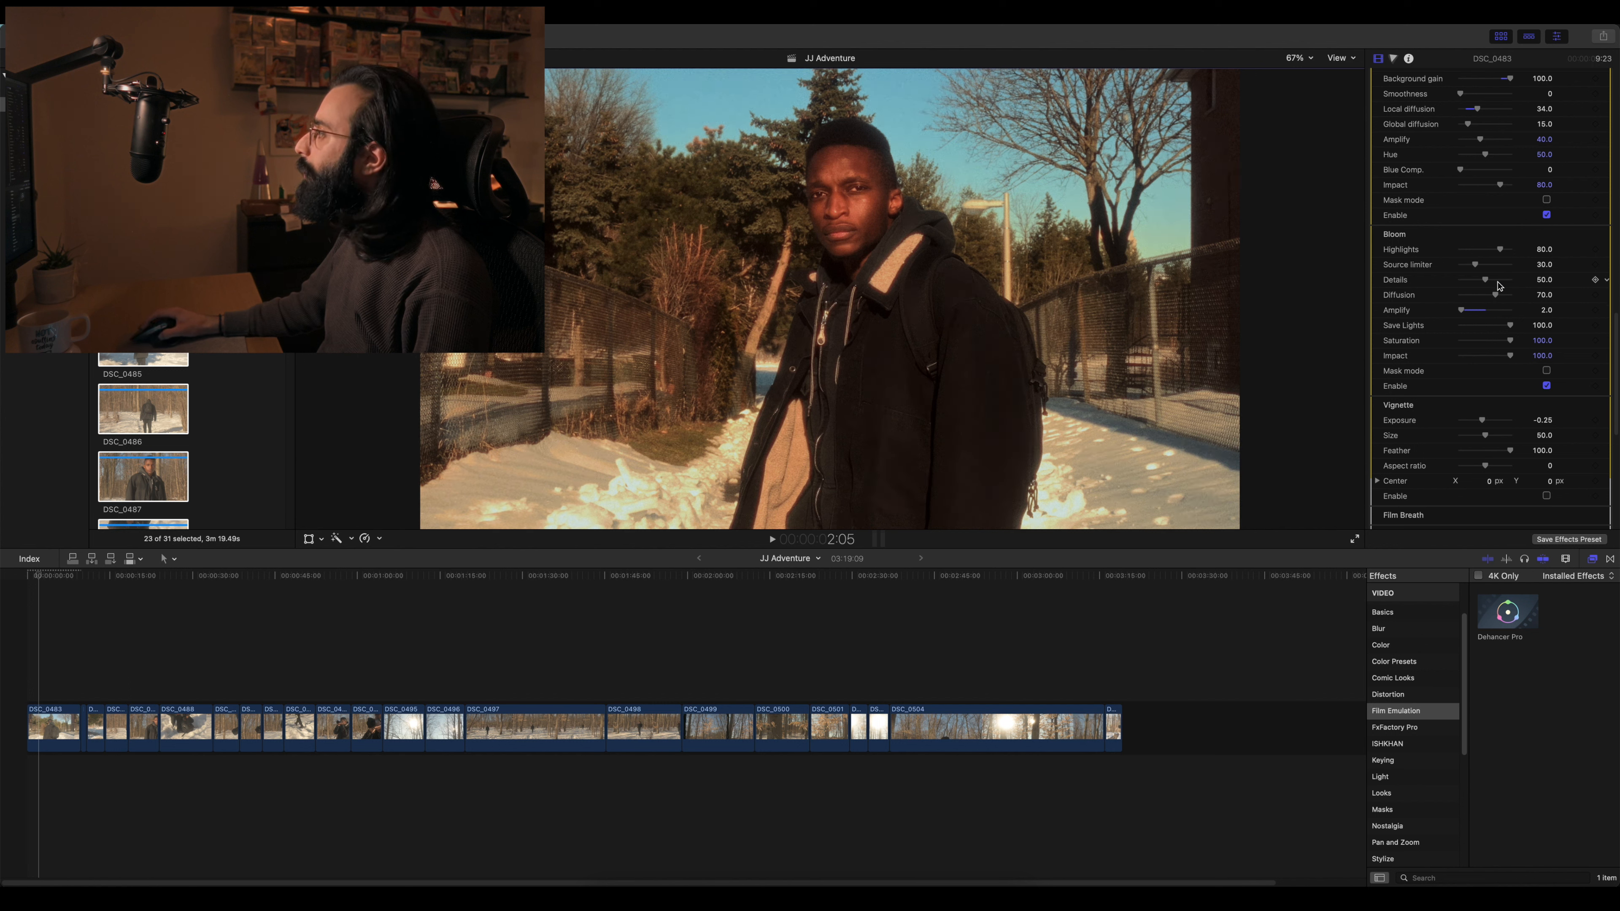
left_click_drag(1501, 253, 1474, 274)
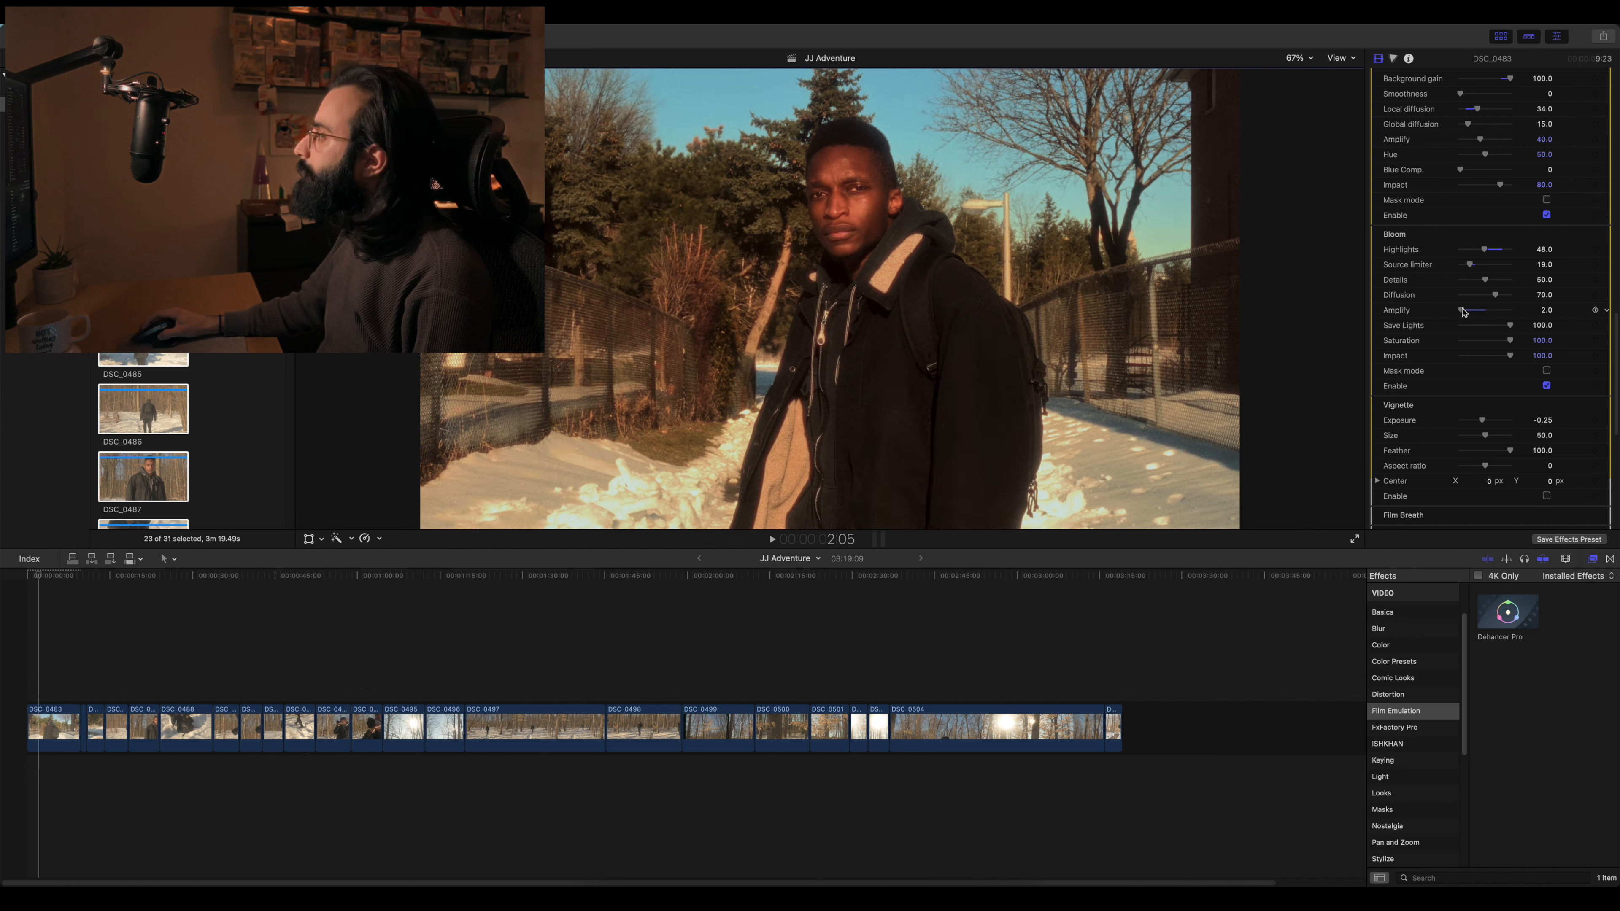
left_click_drag(1462, 311, 1509, 311)
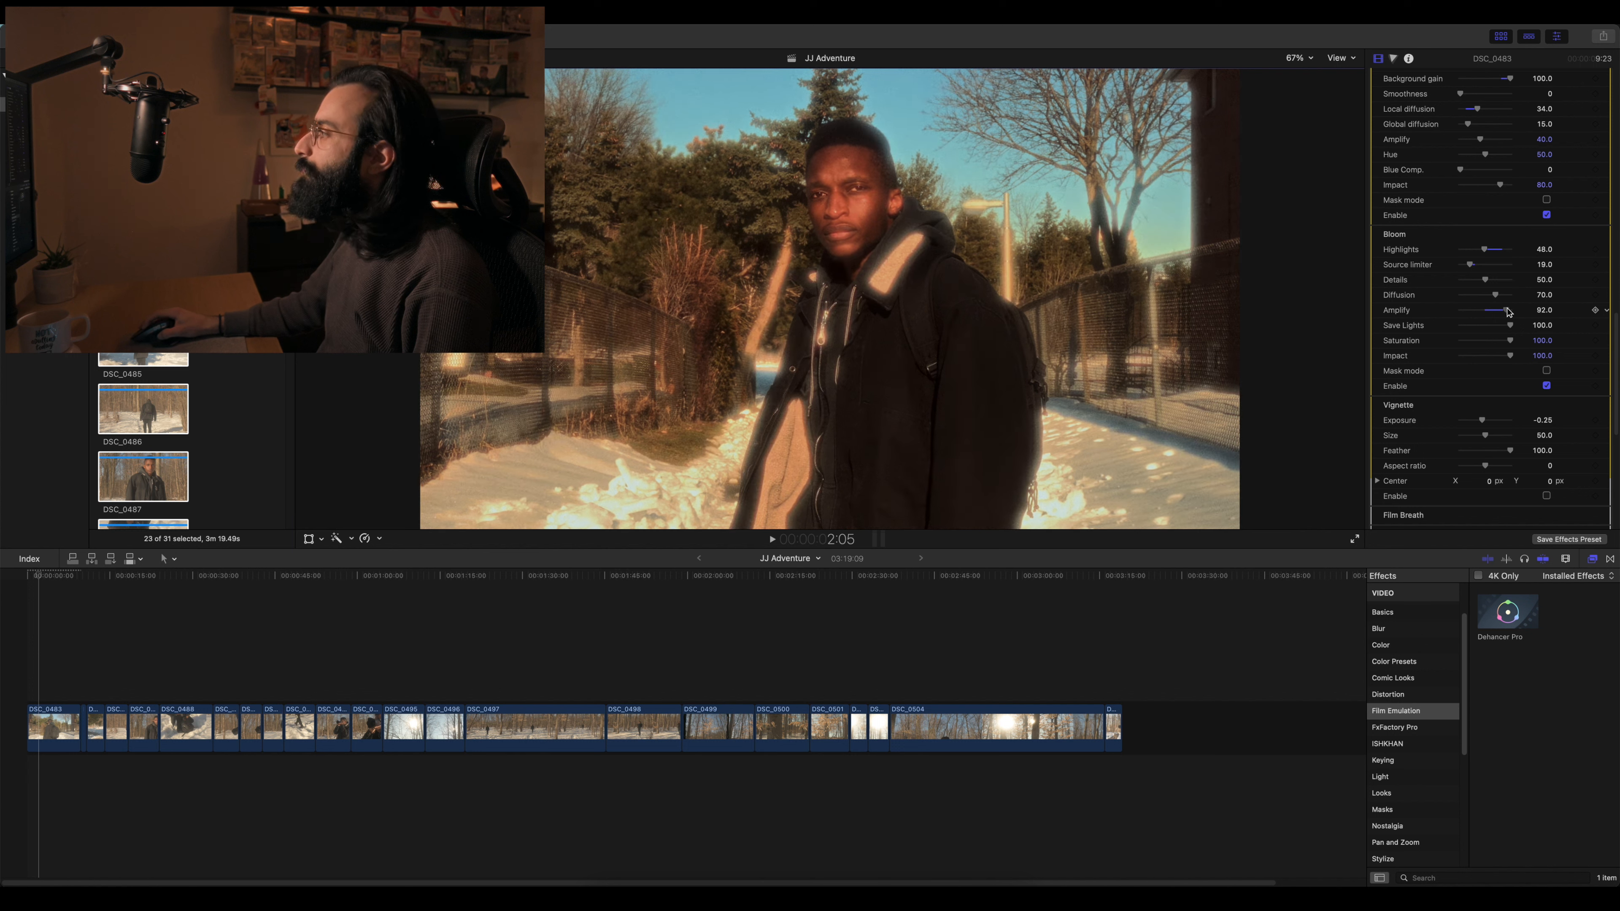
left_click_drag(1509, 311, 1487, 311)
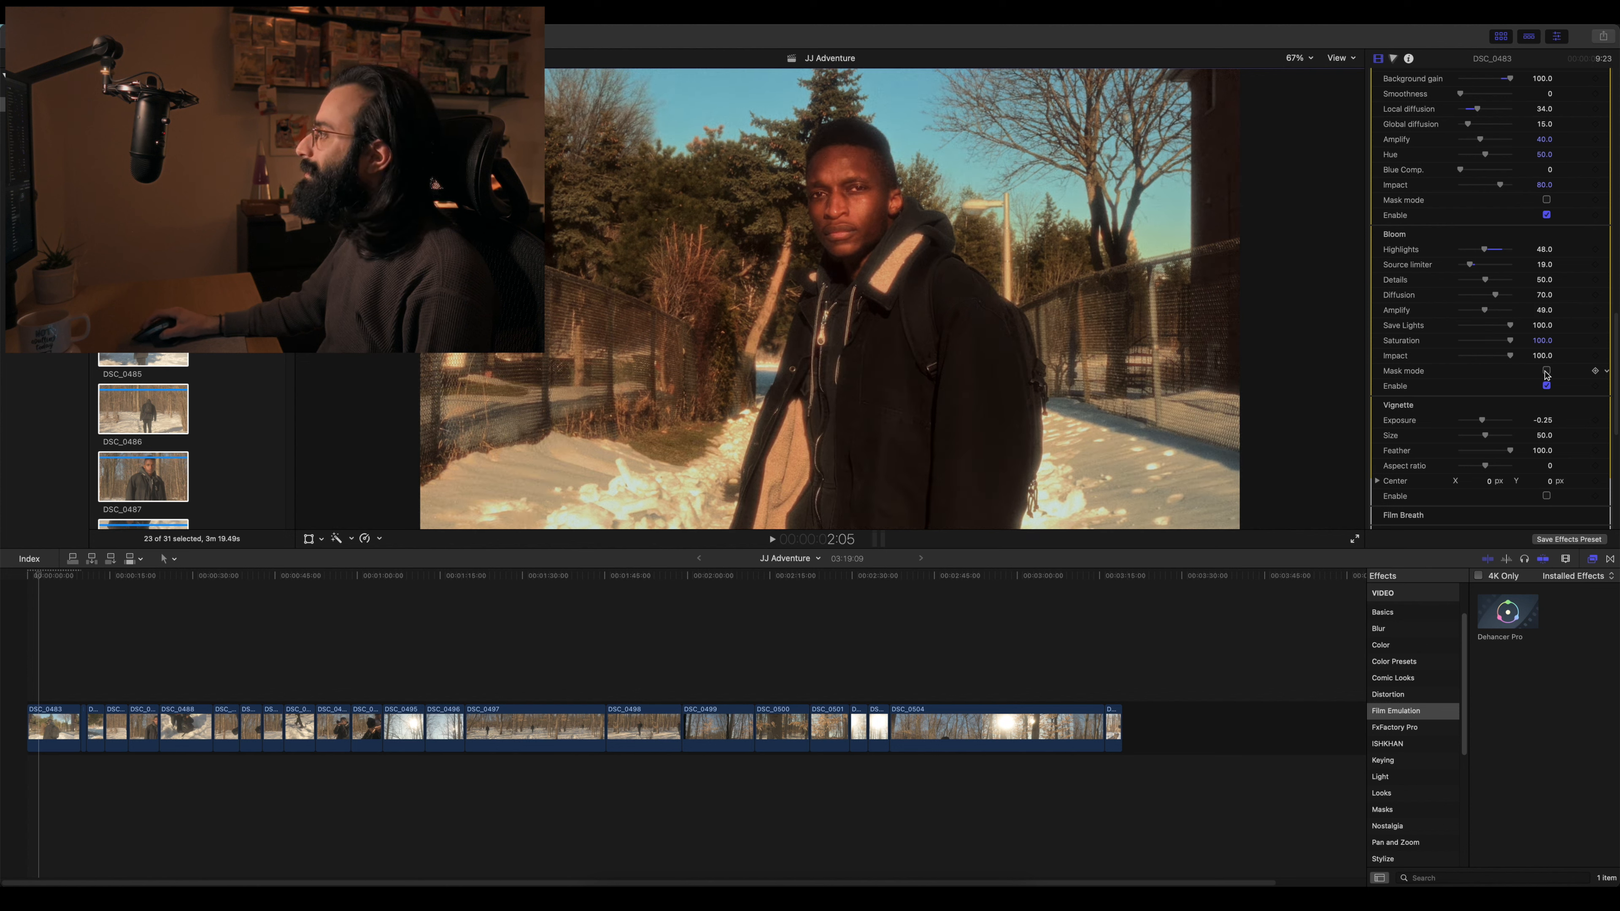
- Show the Bloom mask, test Amplify values from 98 down to 61 on it, and turn Mask mode off again
scroll(1546, 375, "up", 1)
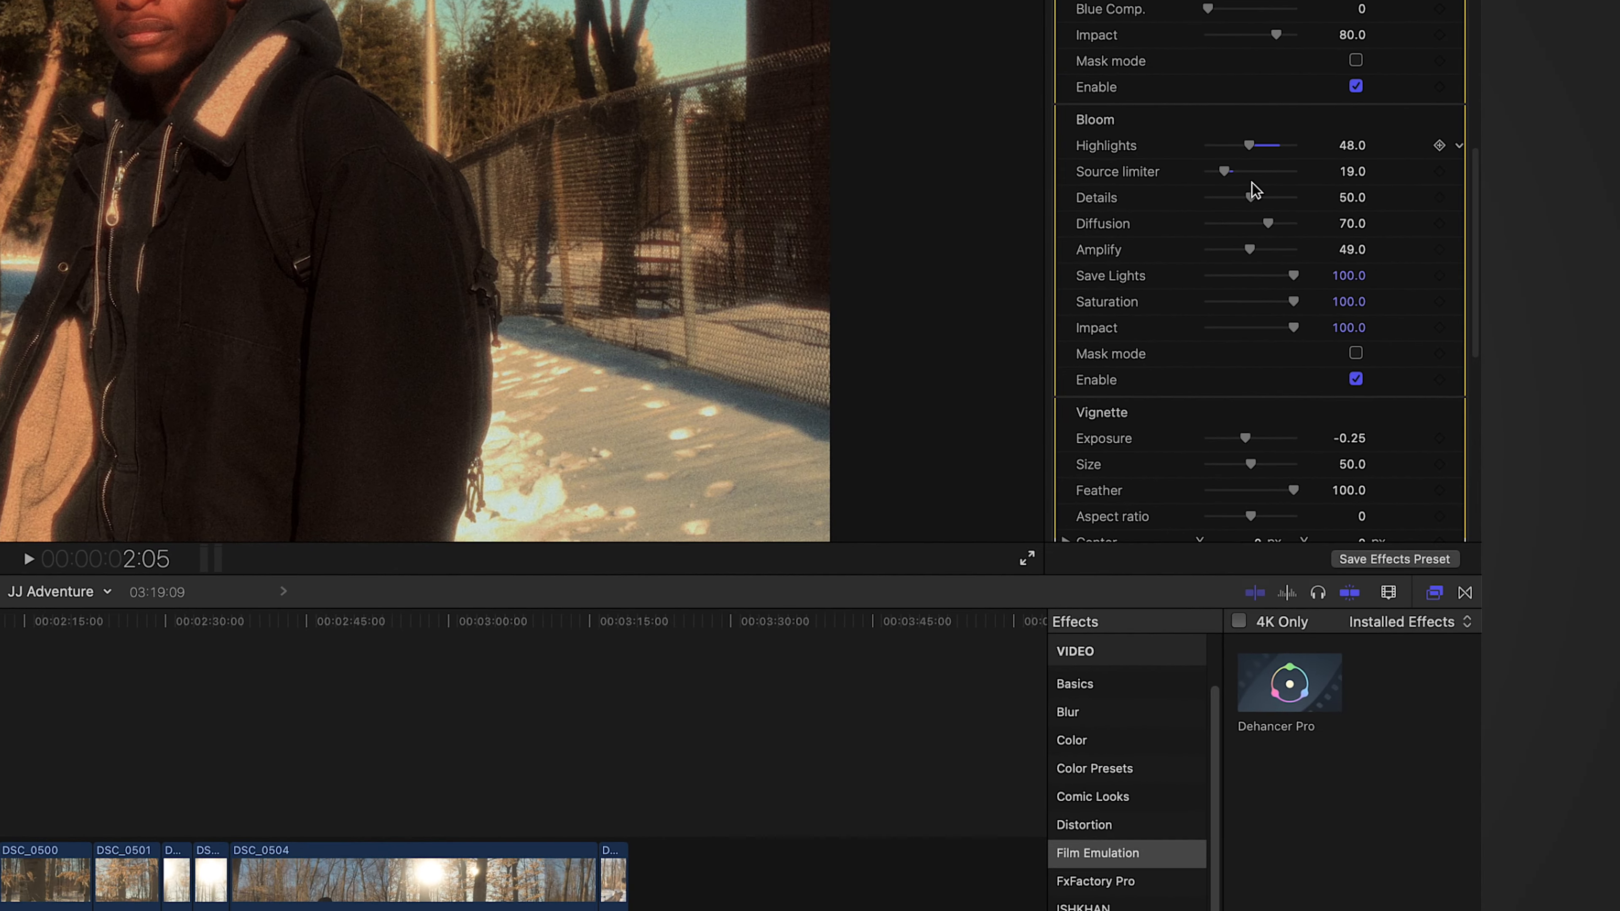
left_click(1356, 355)
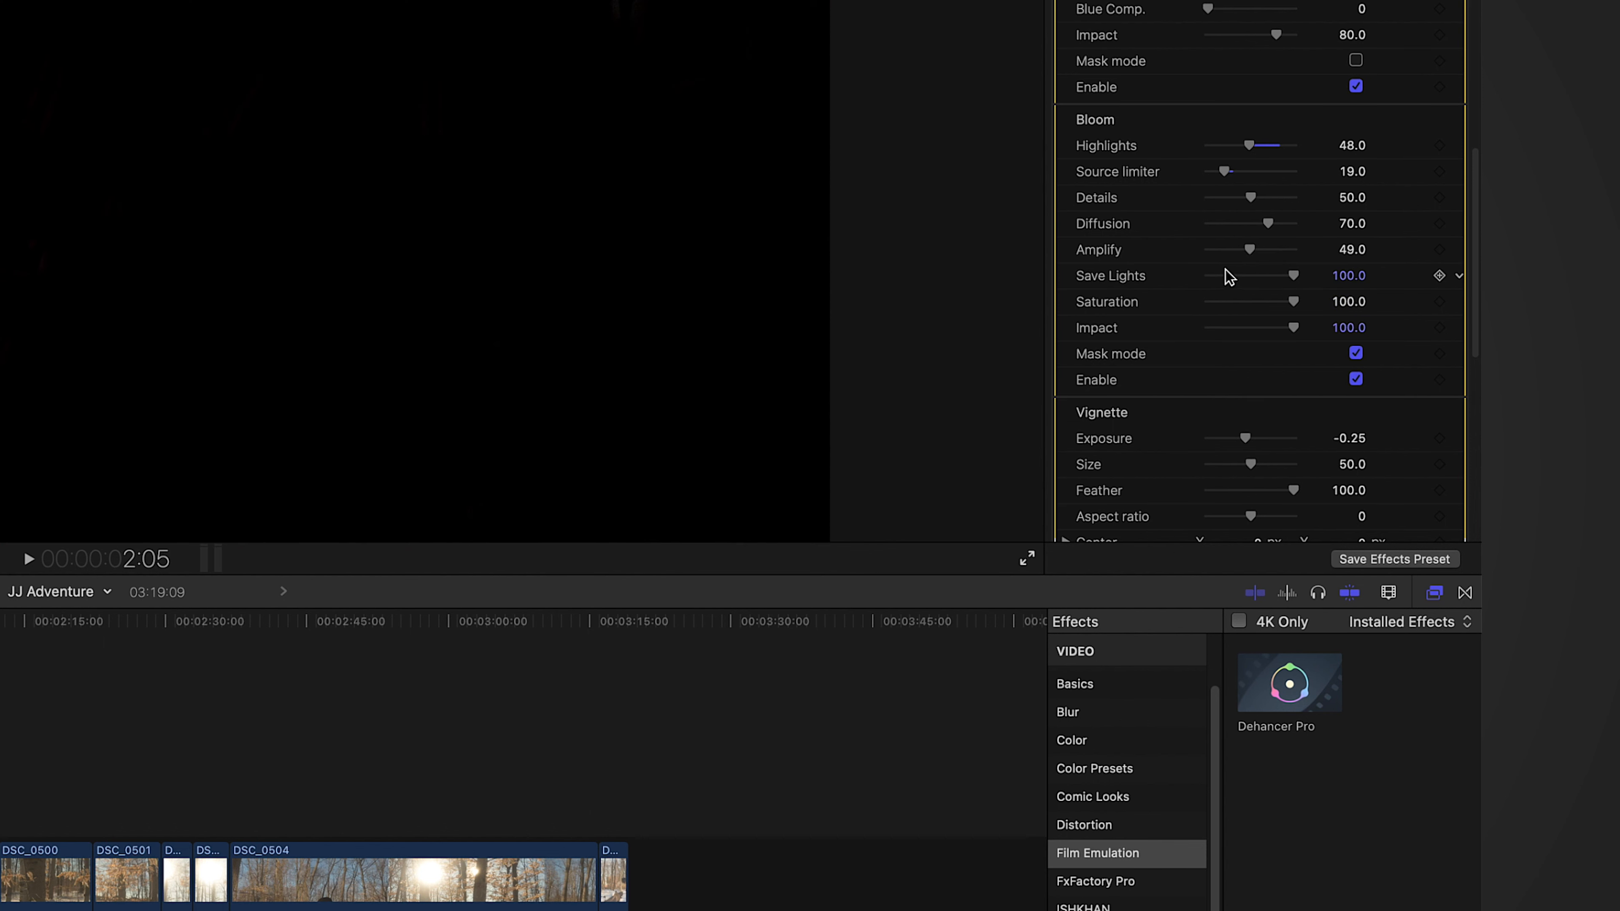
left_click_drag(1250, 249, 1294, 249)
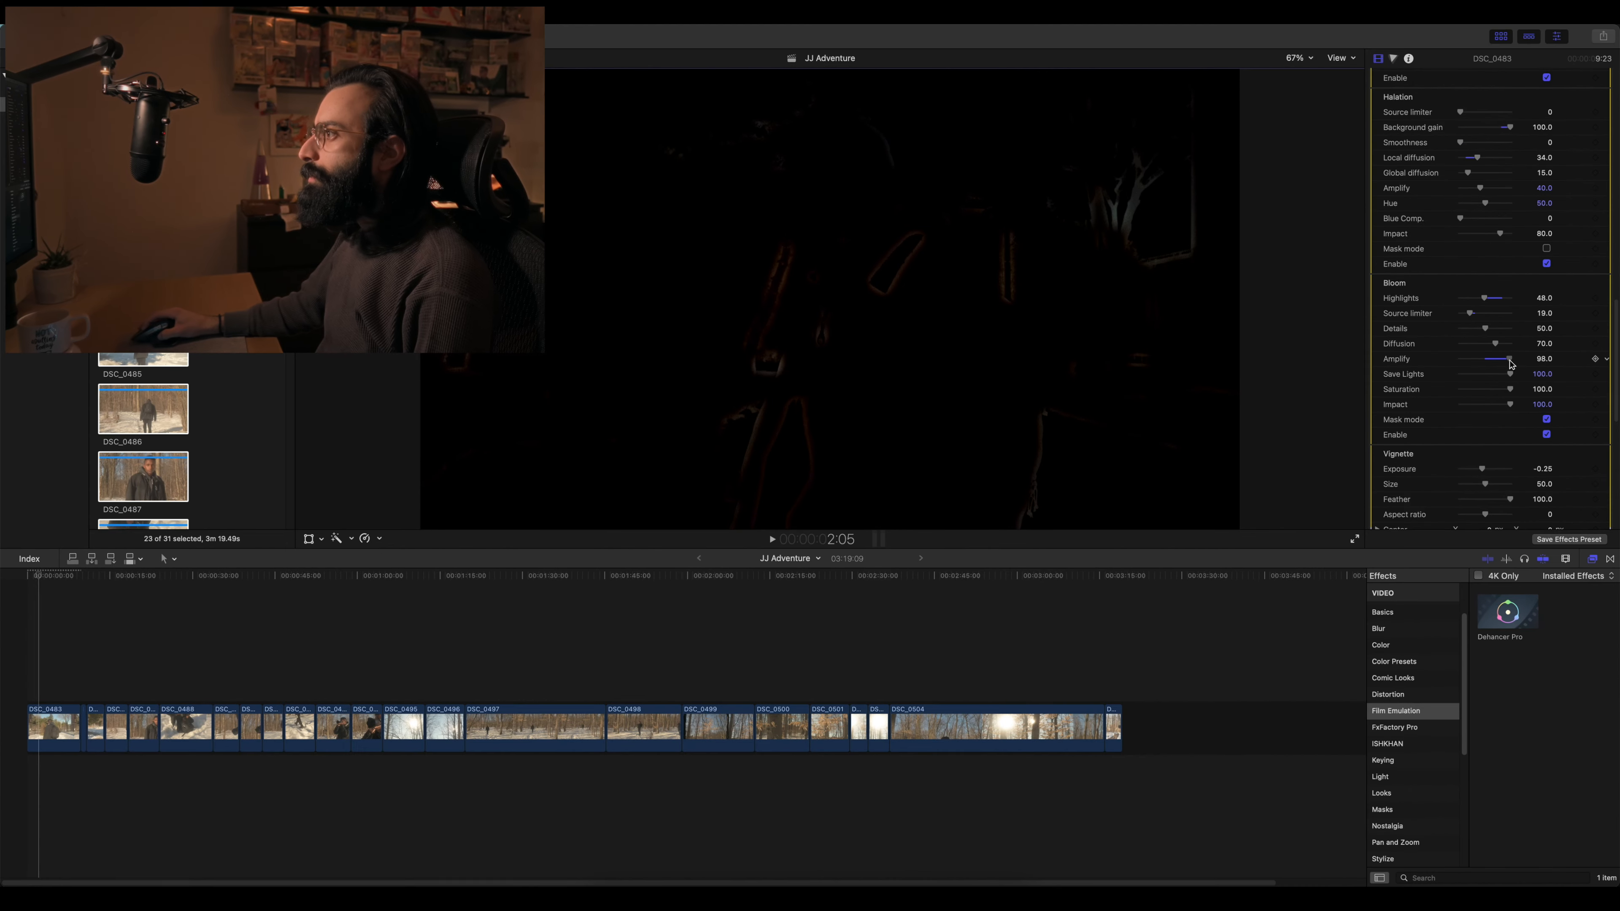
left_click_drag(1509, 361, 1515, 362)
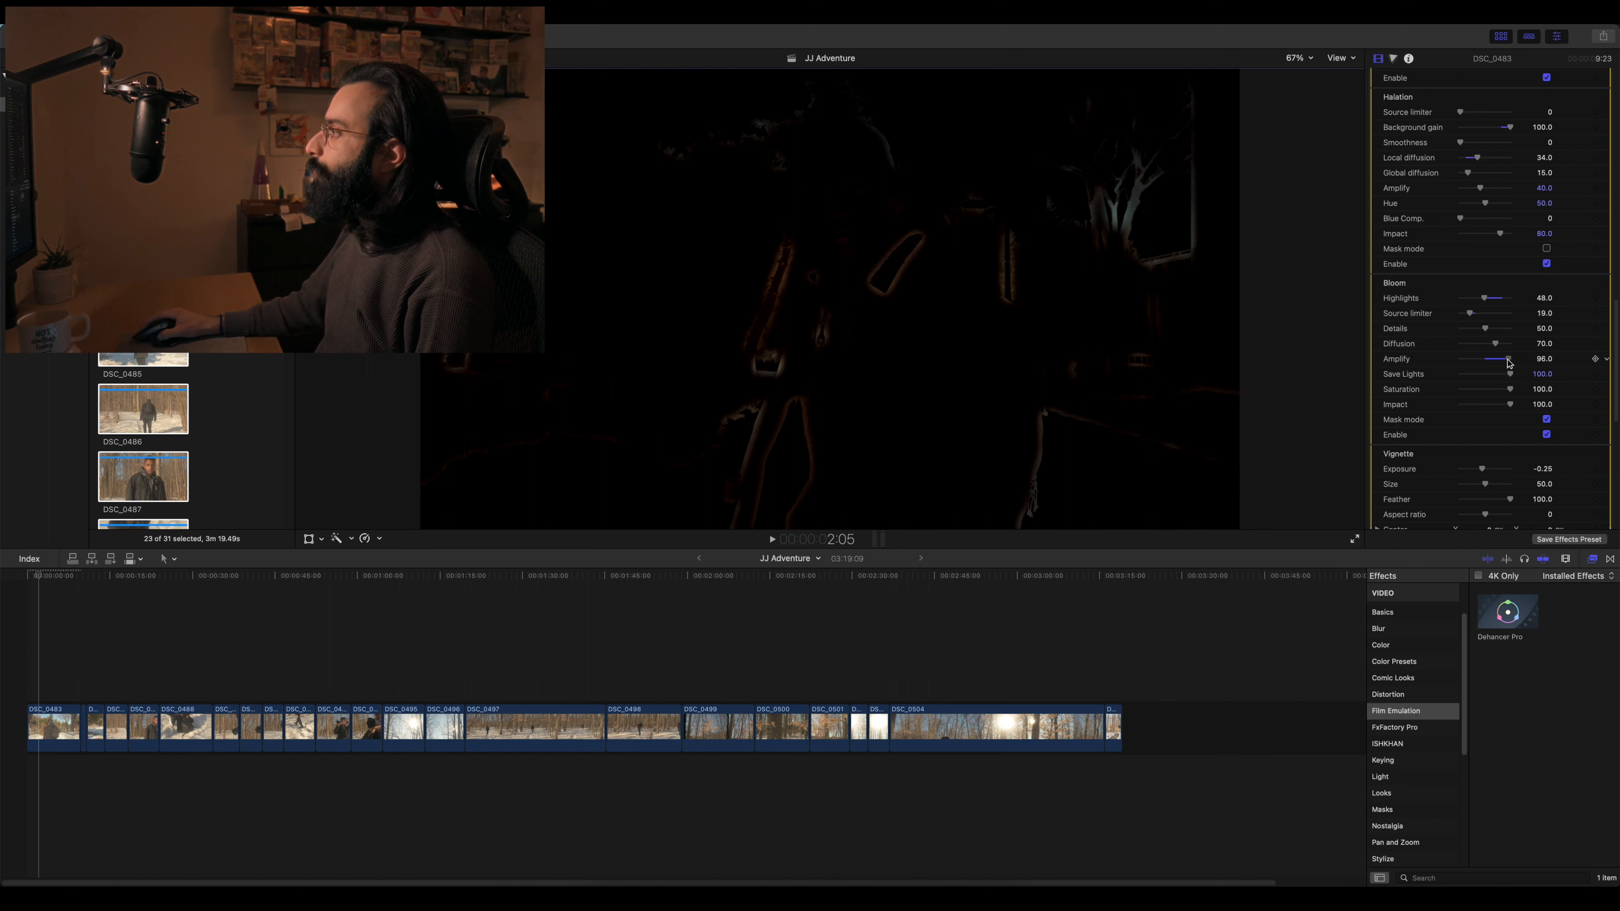
left_click_drag(1510, 363, 1493, 364)
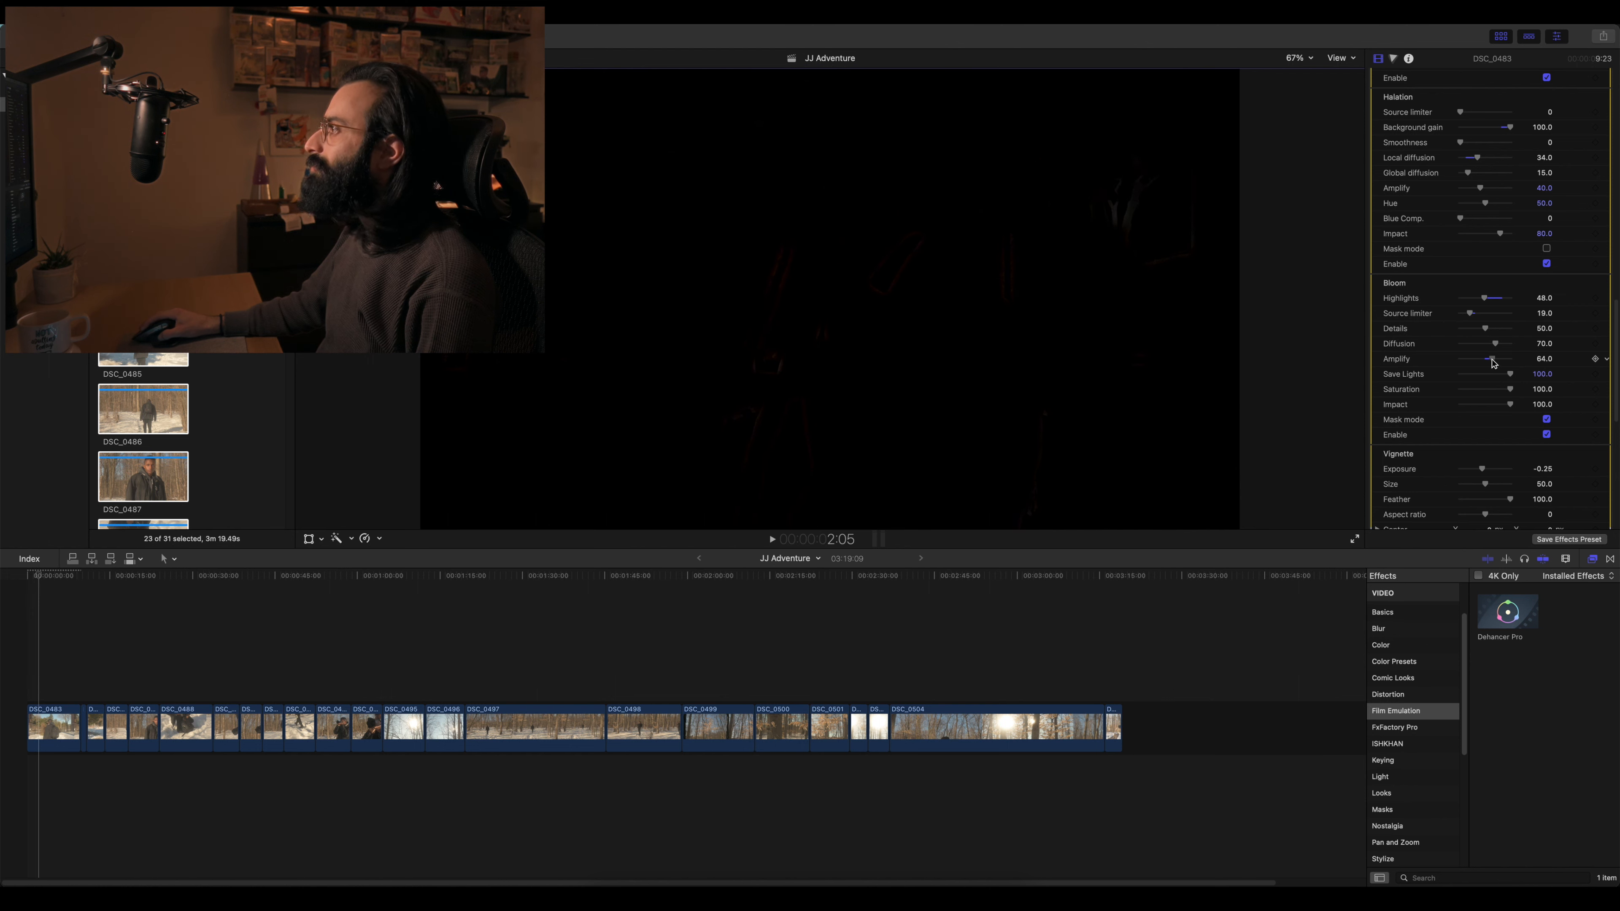
left_click_drag(1492, 362, 1490, 363)
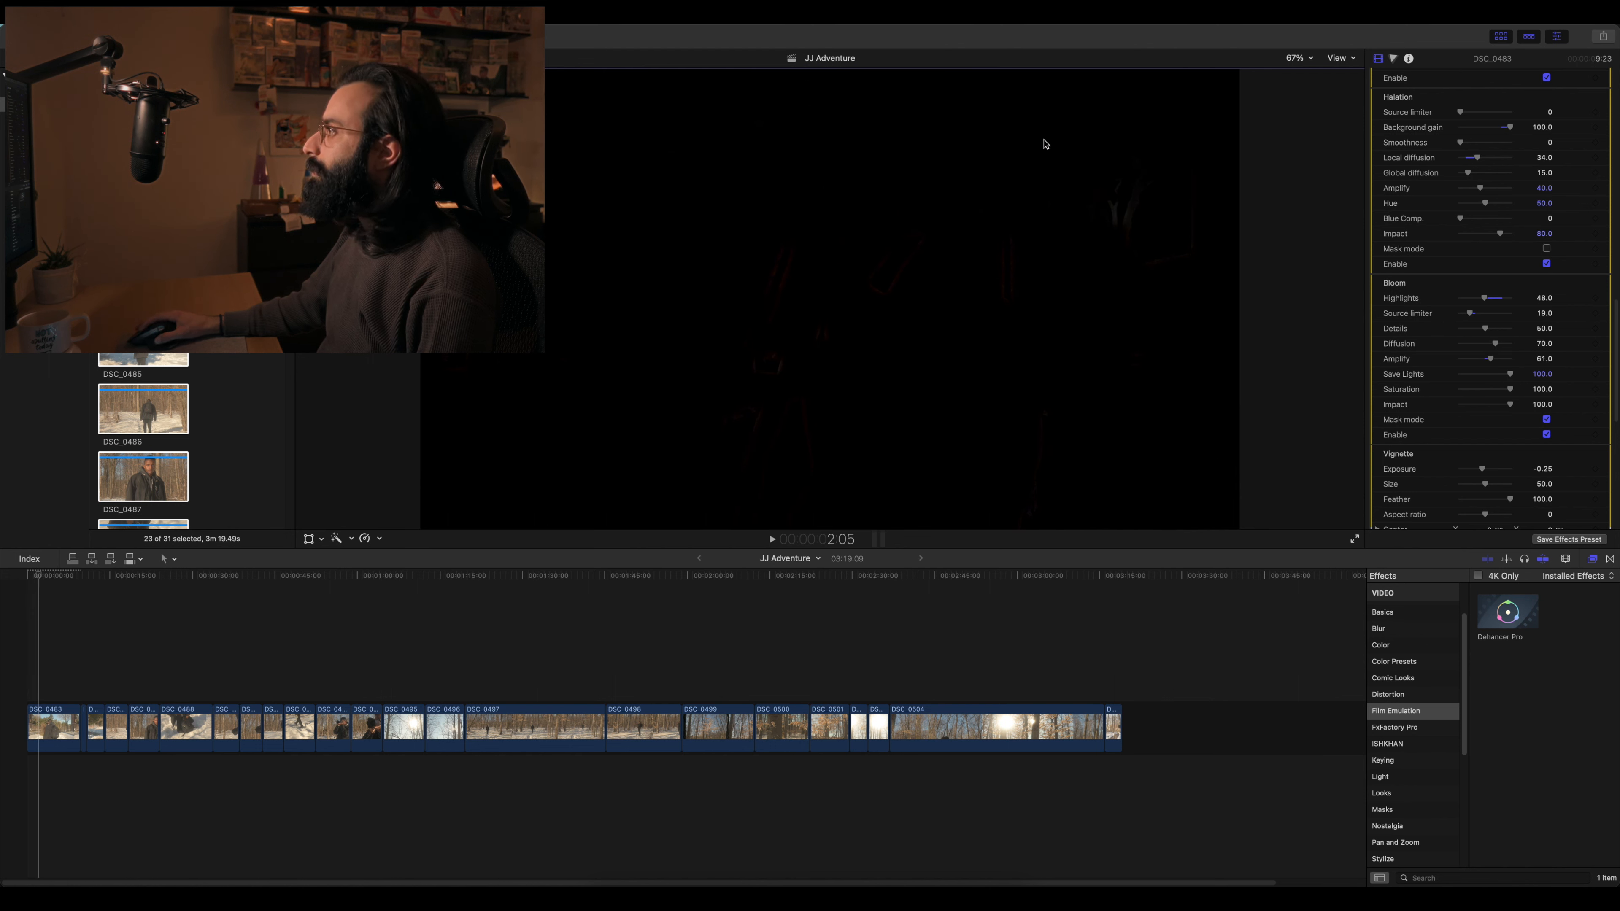
left_click(1548, 420)
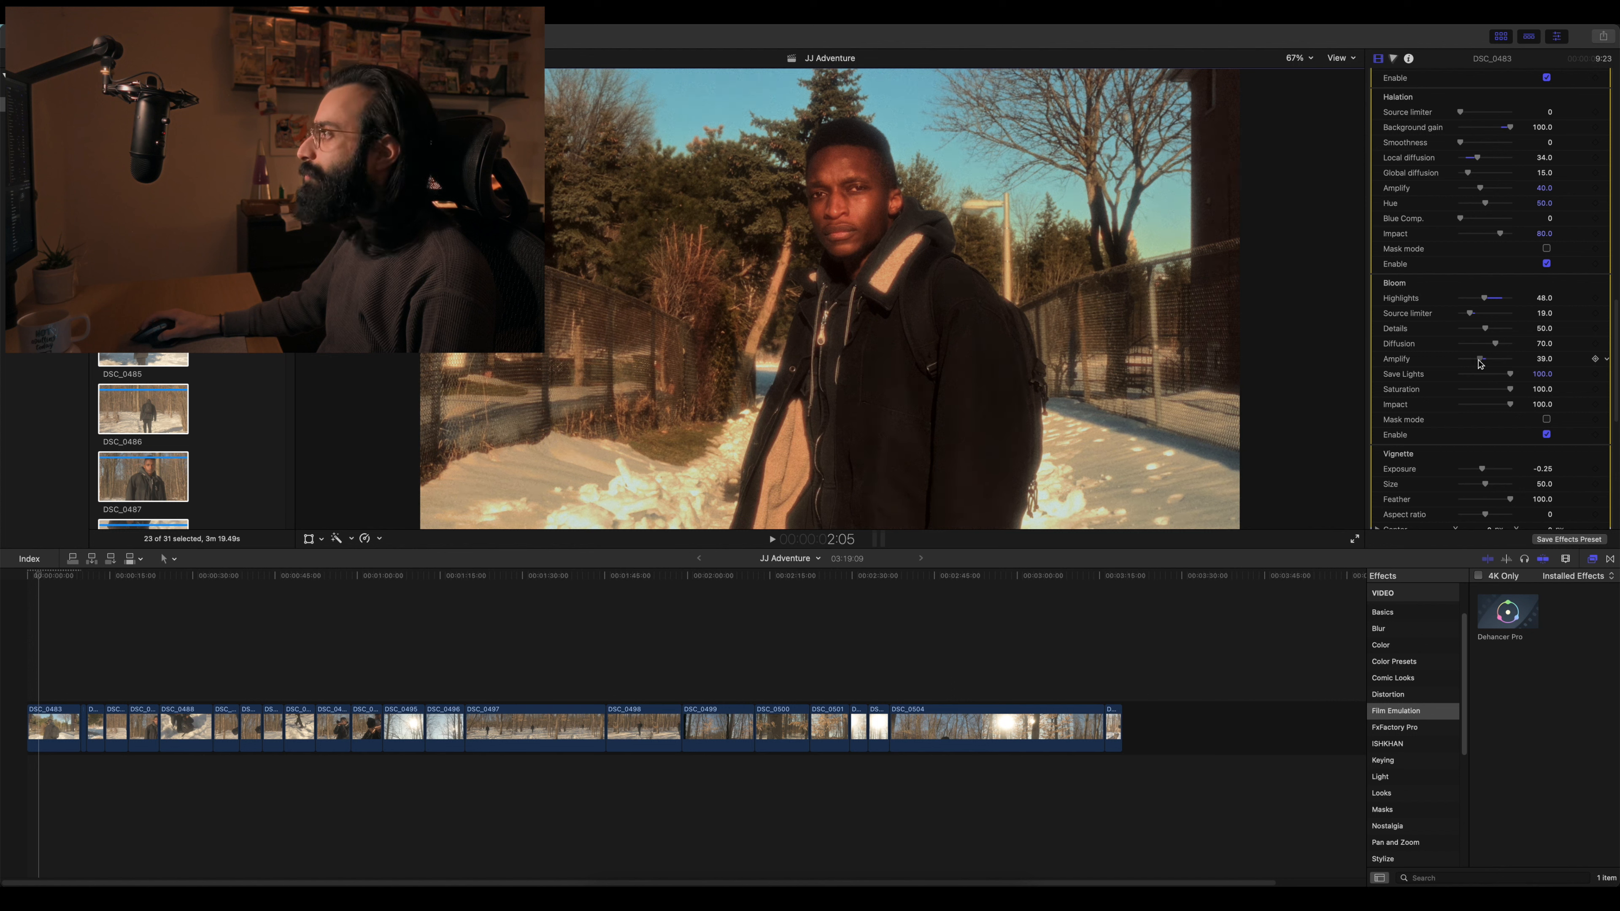
- Lower the Bloom Amplify to 15 and compare Bloom off and on, leaving it on
left_click_drag(1481, 363, 1468, 364)
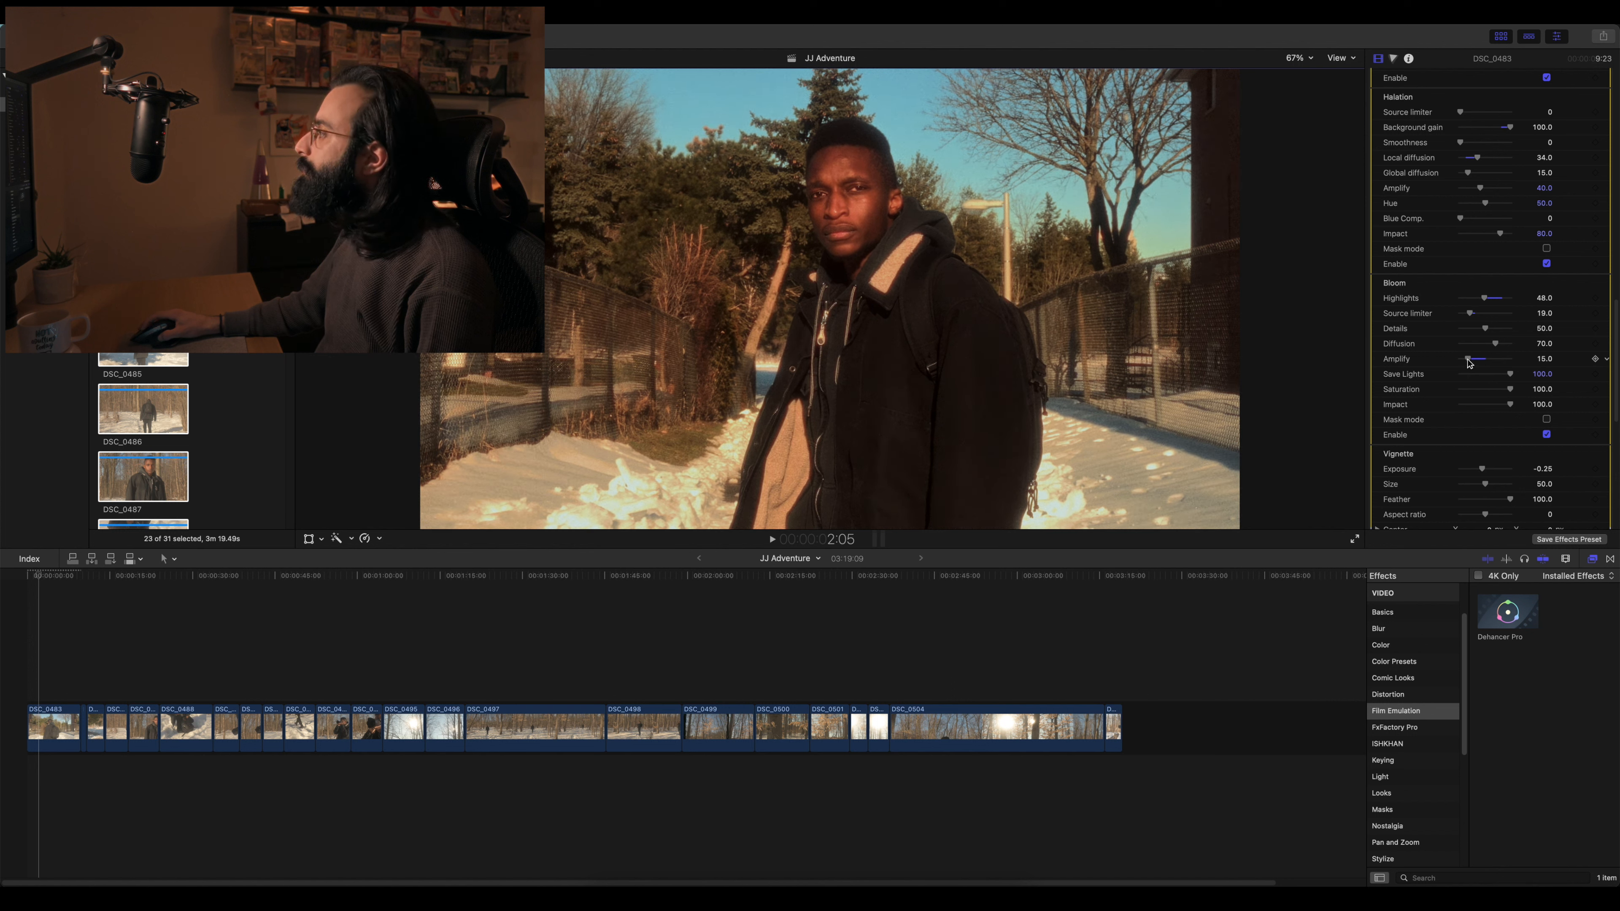
left_click(1547, 436)
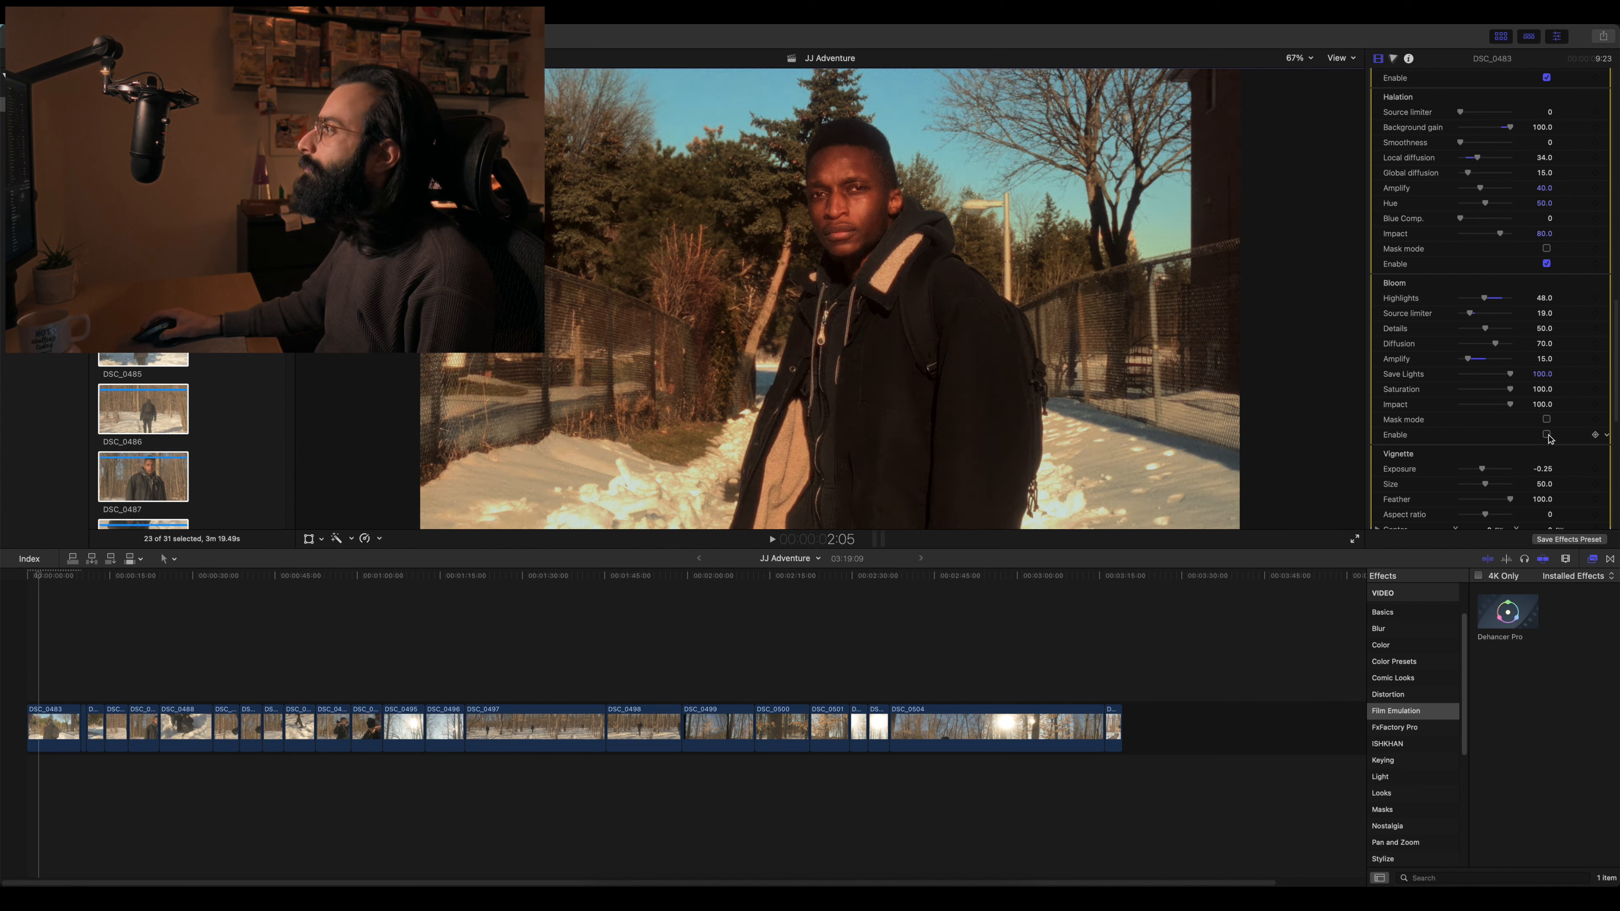
left_click(1547, 435)
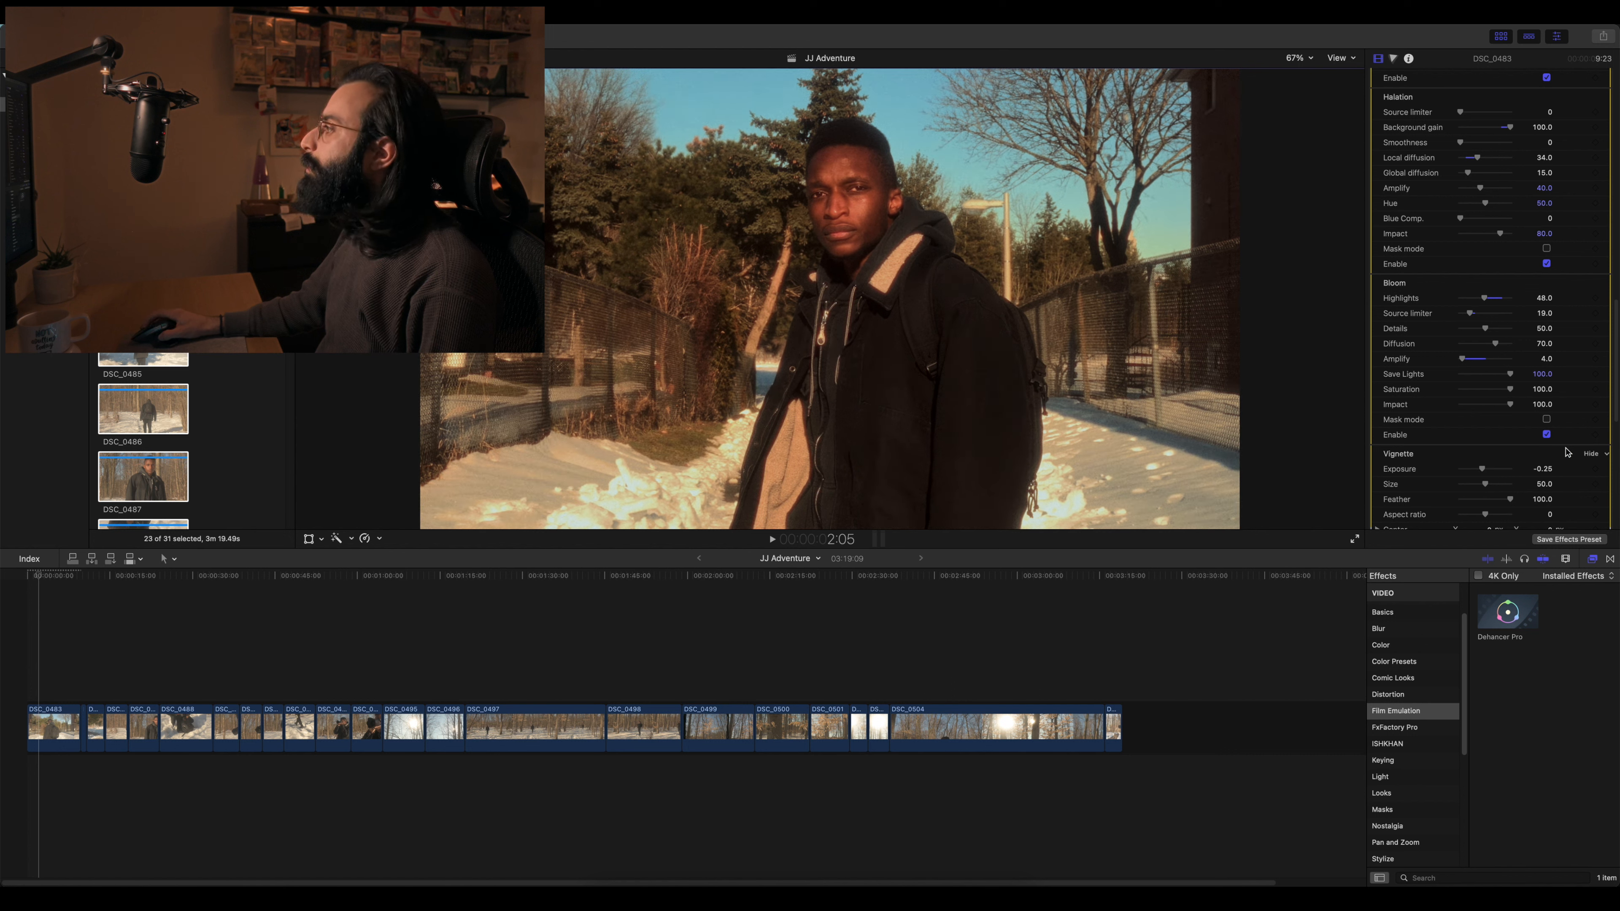
- Compare Bloom off and on, leaving it on, and look over the remaining Dehancer Pro sections from Vignette to Options
left_click(1547, 434)
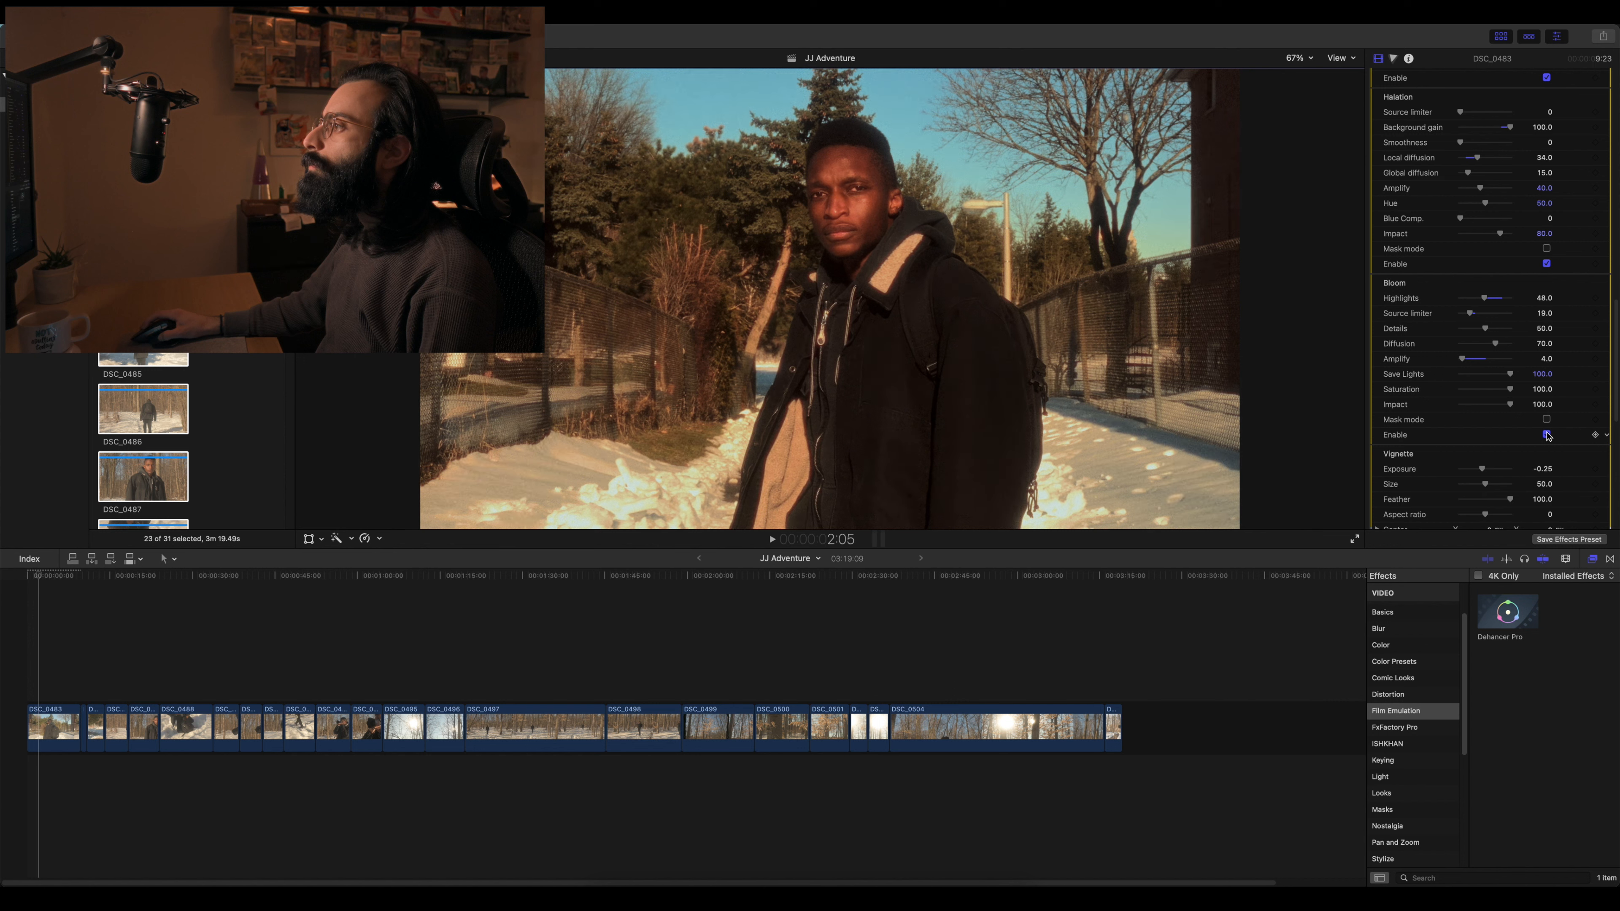
scroll(1615, 361, "down", 5)
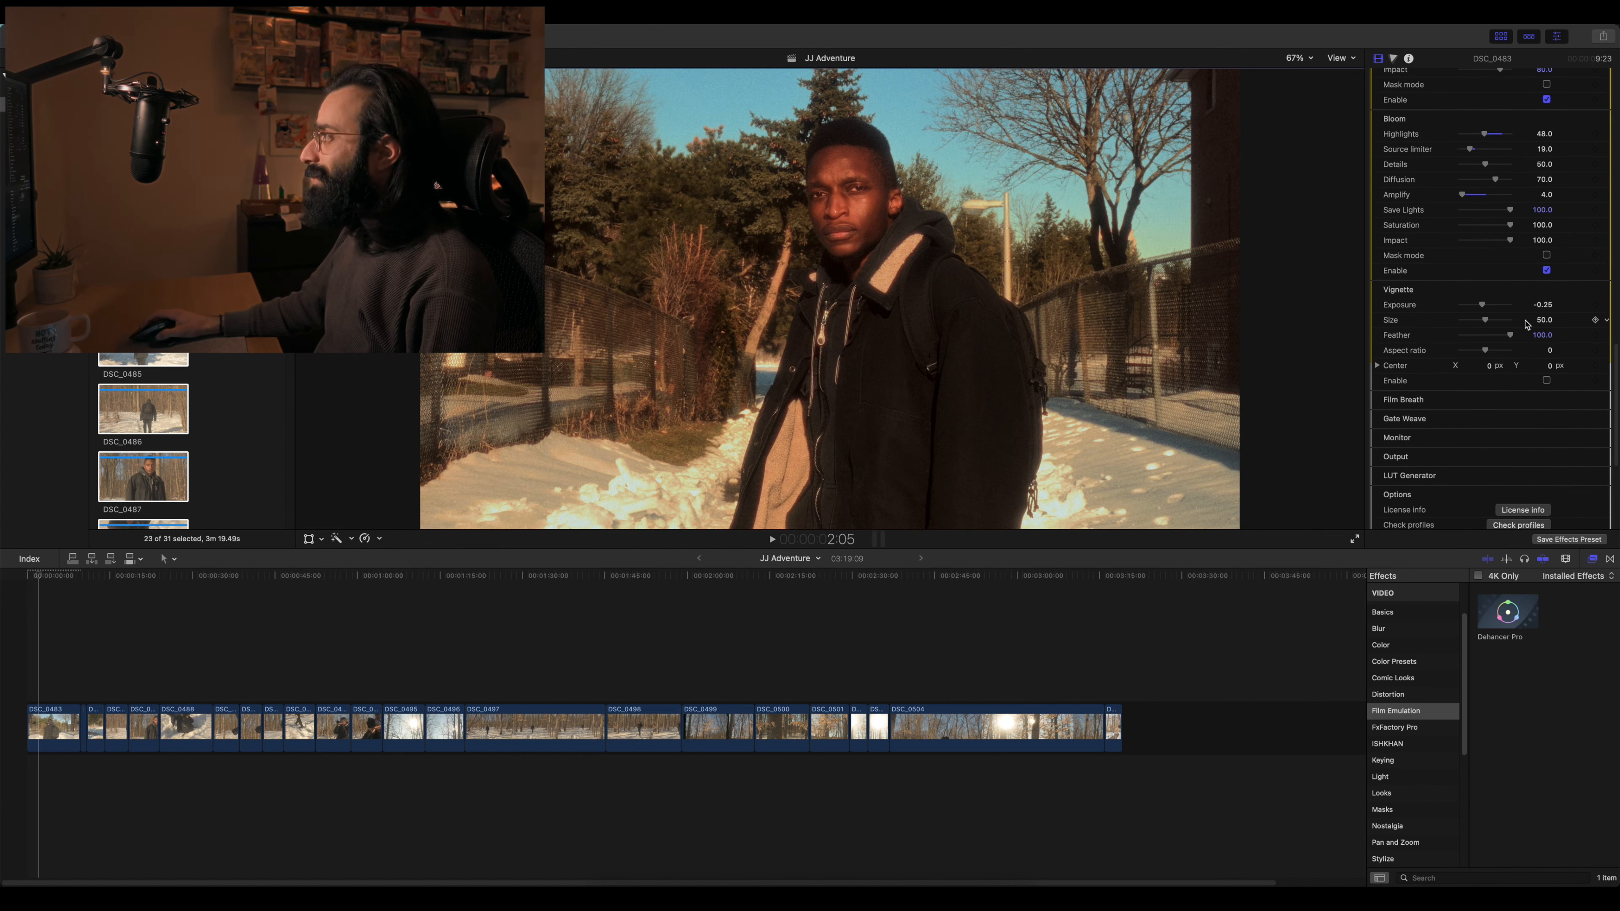
scroll(1615, 375, "down", 2)
scroll(1616, 375, "down", 3)
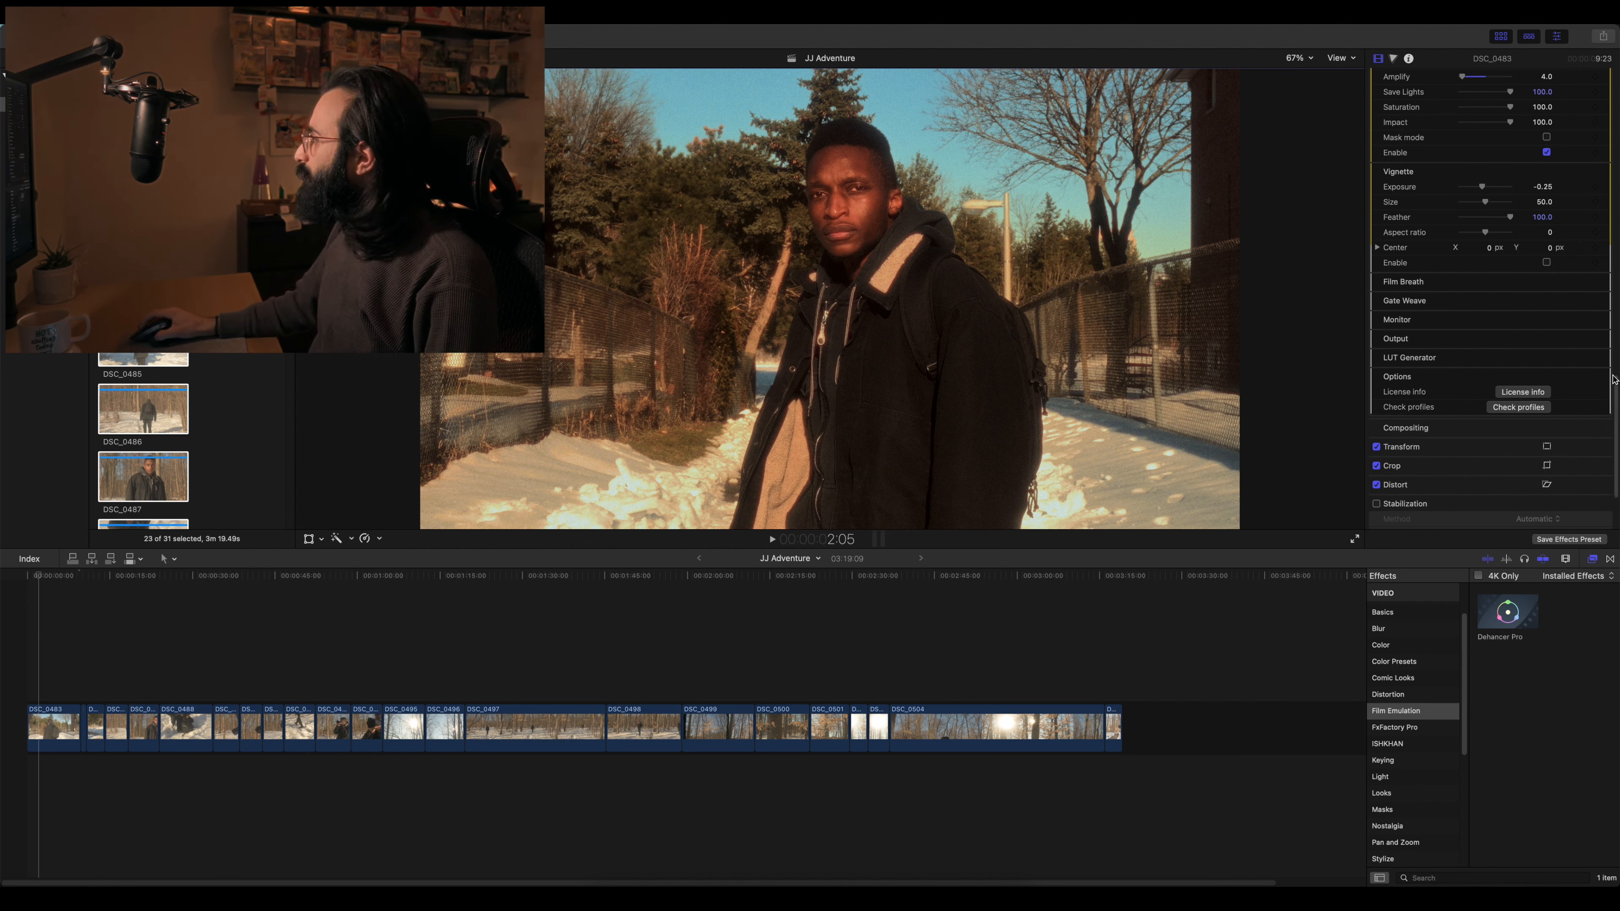
scroll(1616, 392, "up", 10)
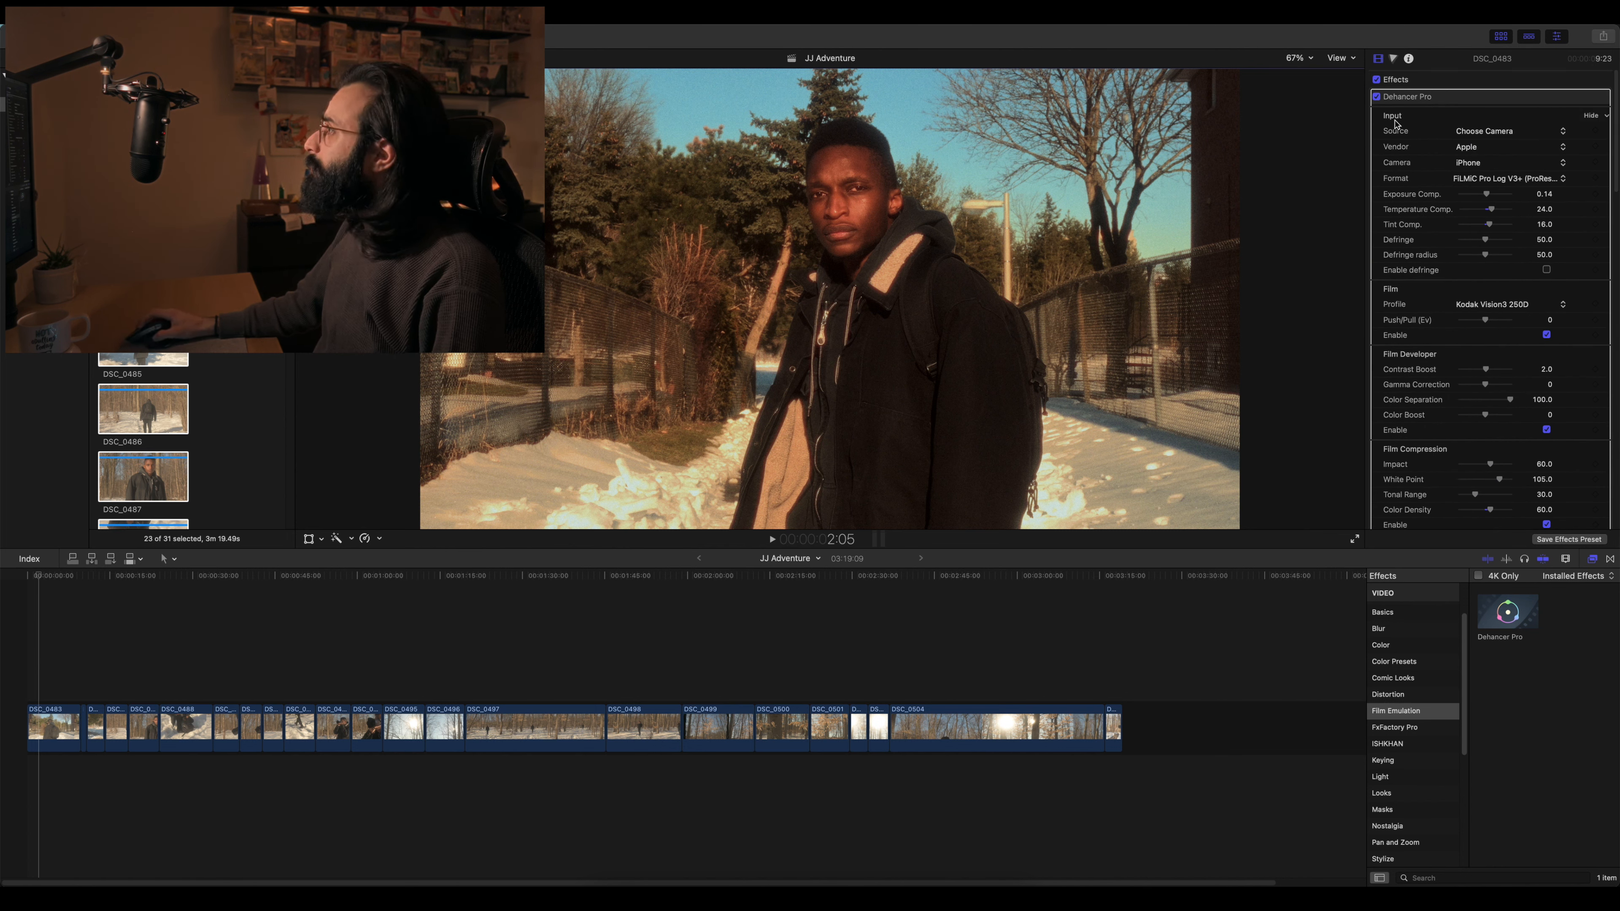
- Compare the whole Dehancer Pro effect off and on, view the clip's color wheels, and return to the effect settings
left_click(1377, 97)
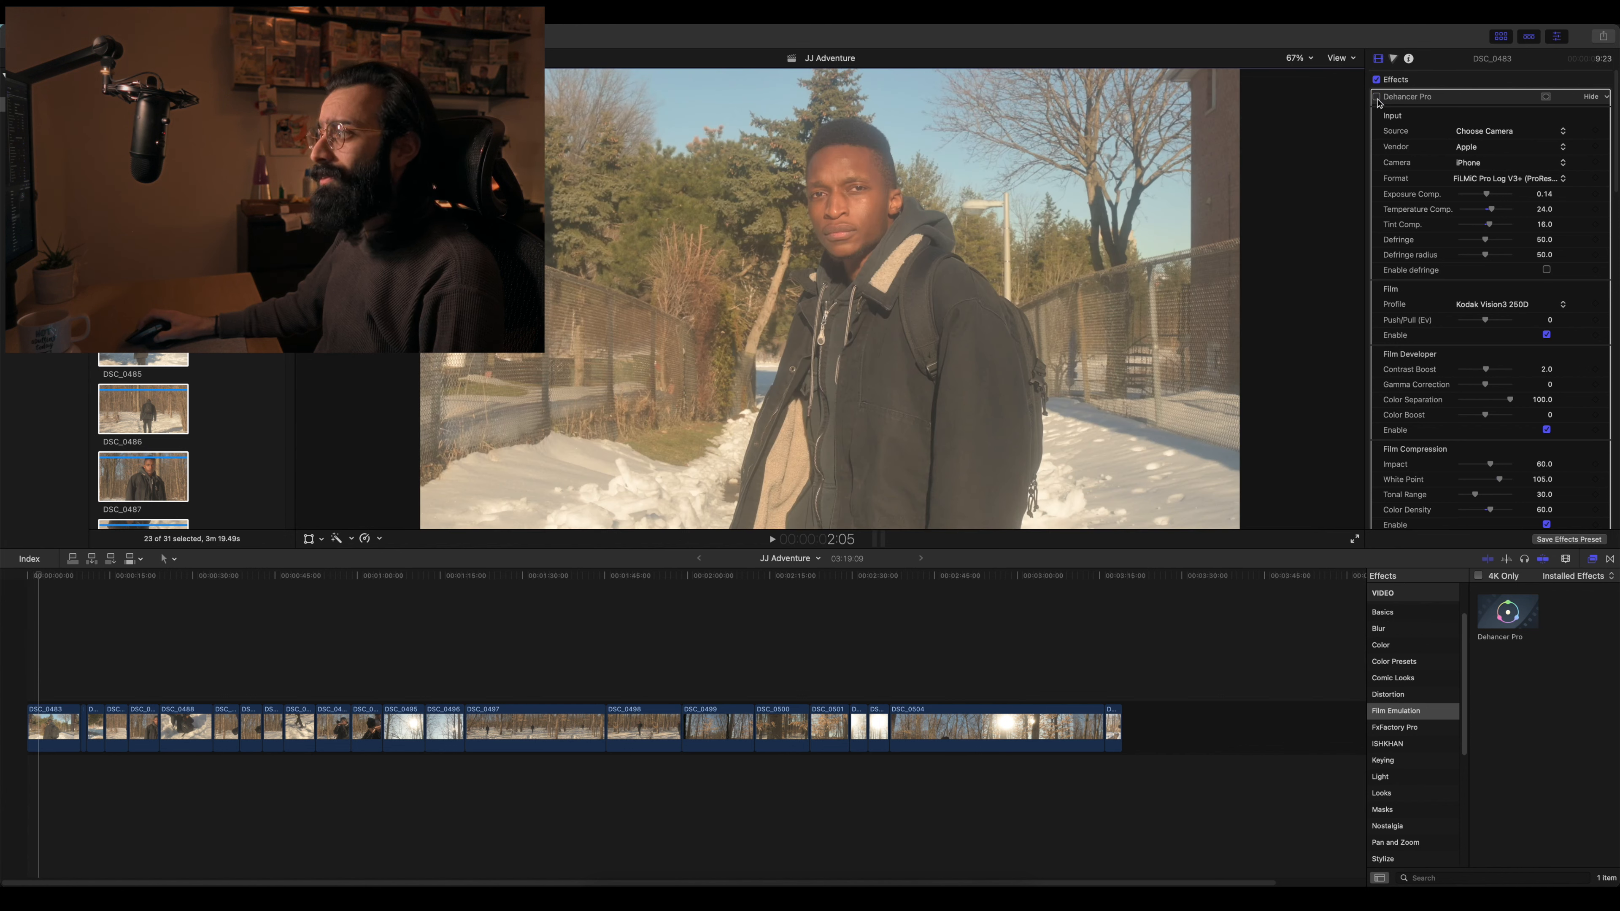
left_click(1377, 97)
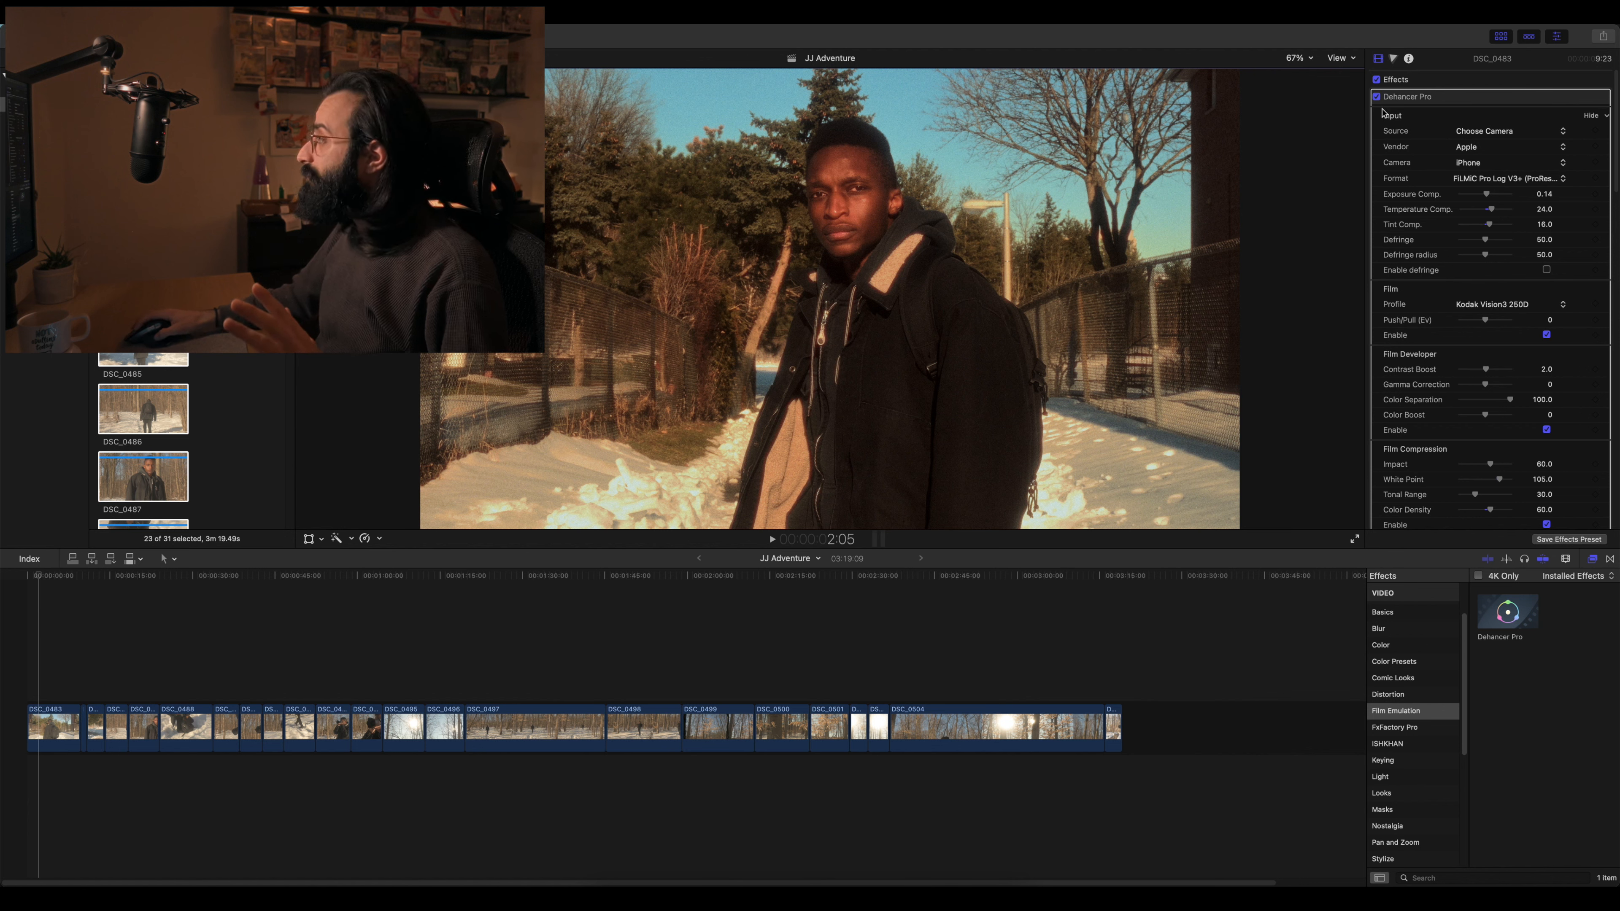
left_click(1394, 59)
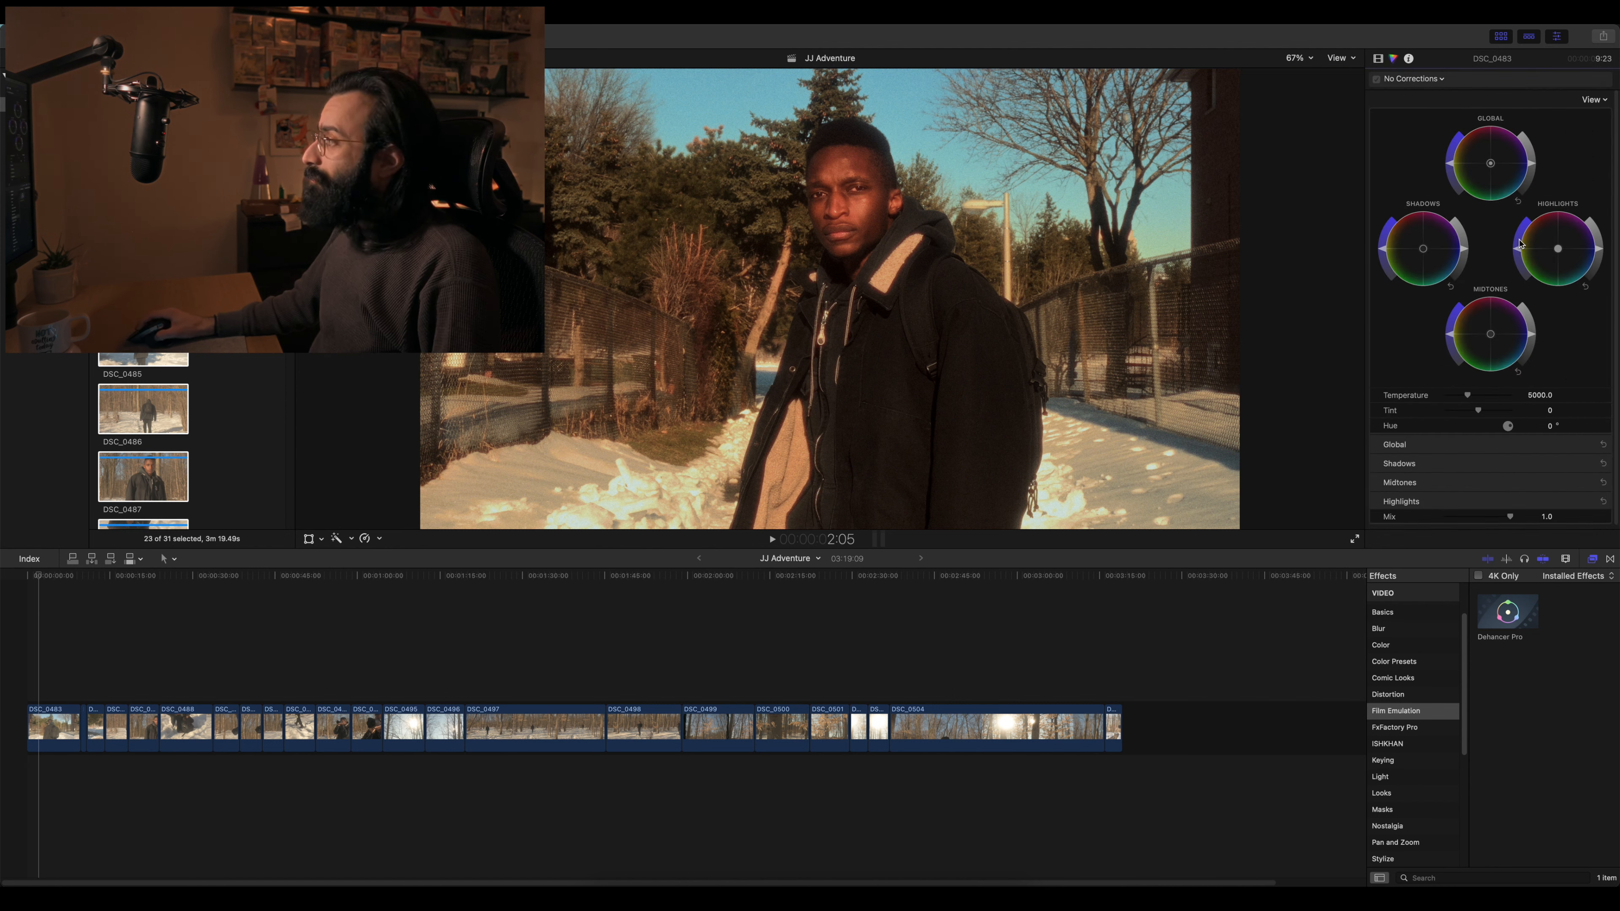
left_click(1379, 59)
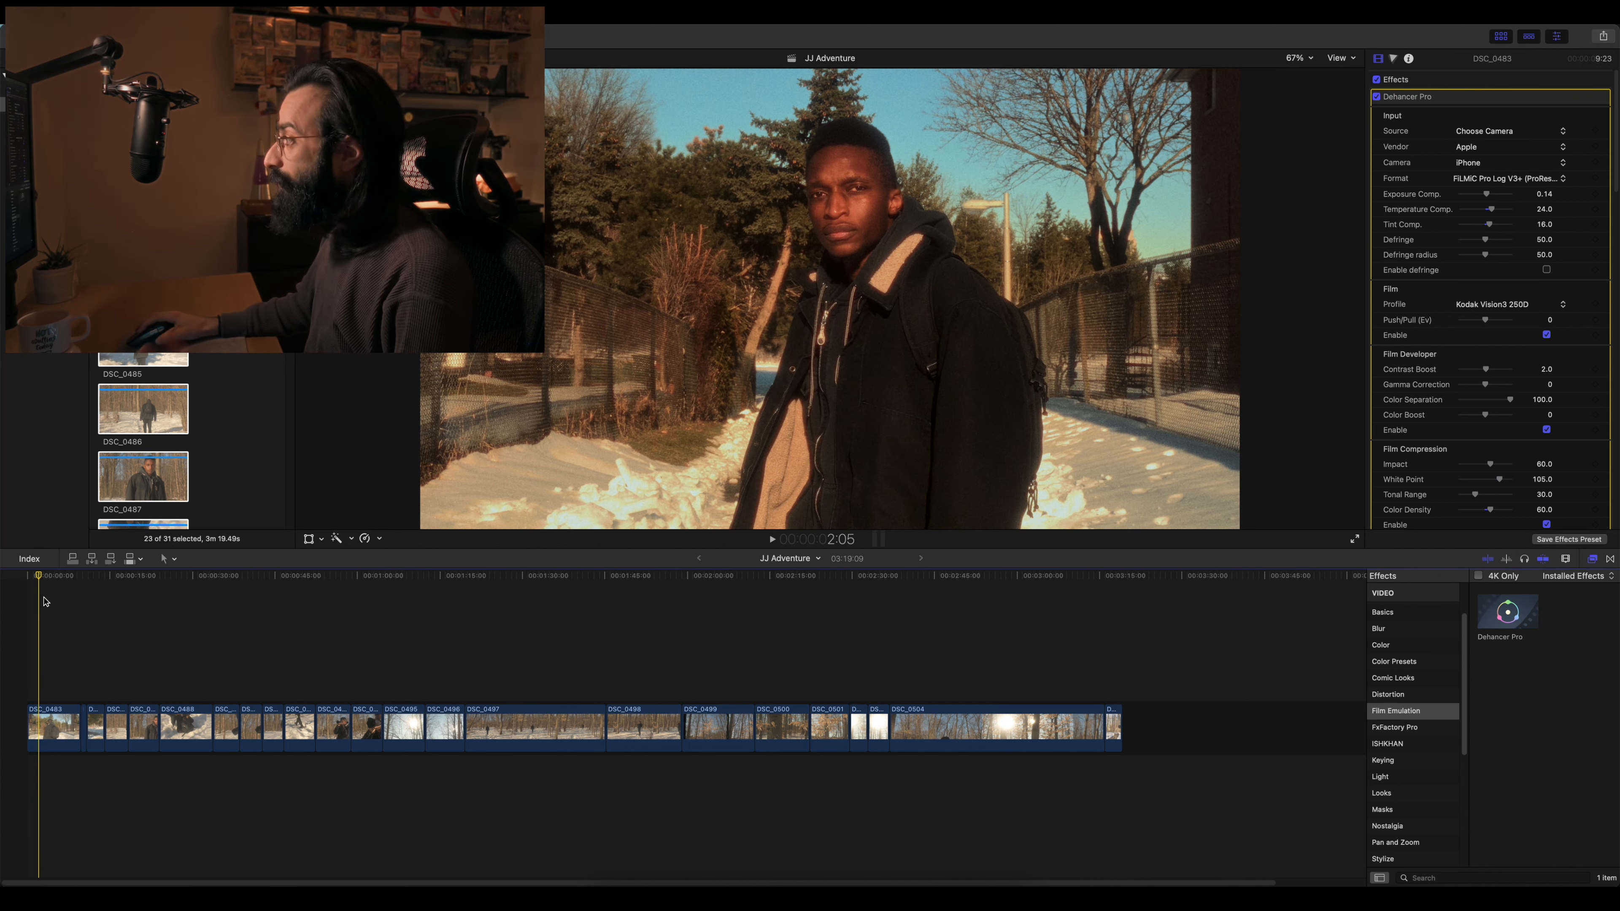
- Save the first clip's Dehancer Pro settings as a video effects preset named "Dehancer #1" in the preselected custom category
left_click(64, 730)
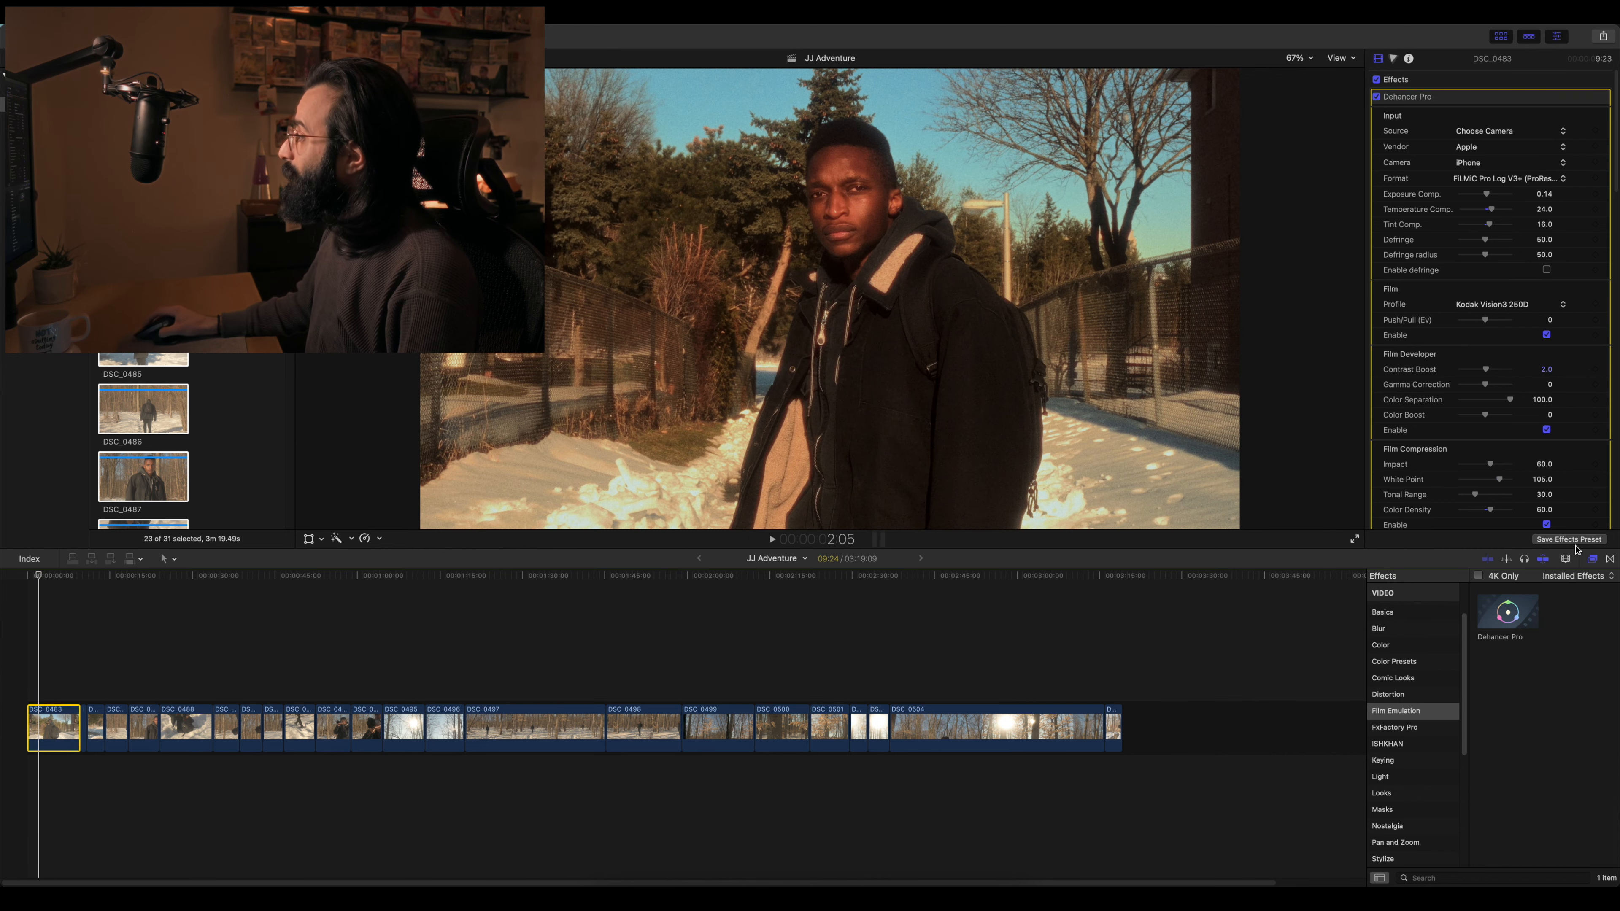
left_click(1569, 540)
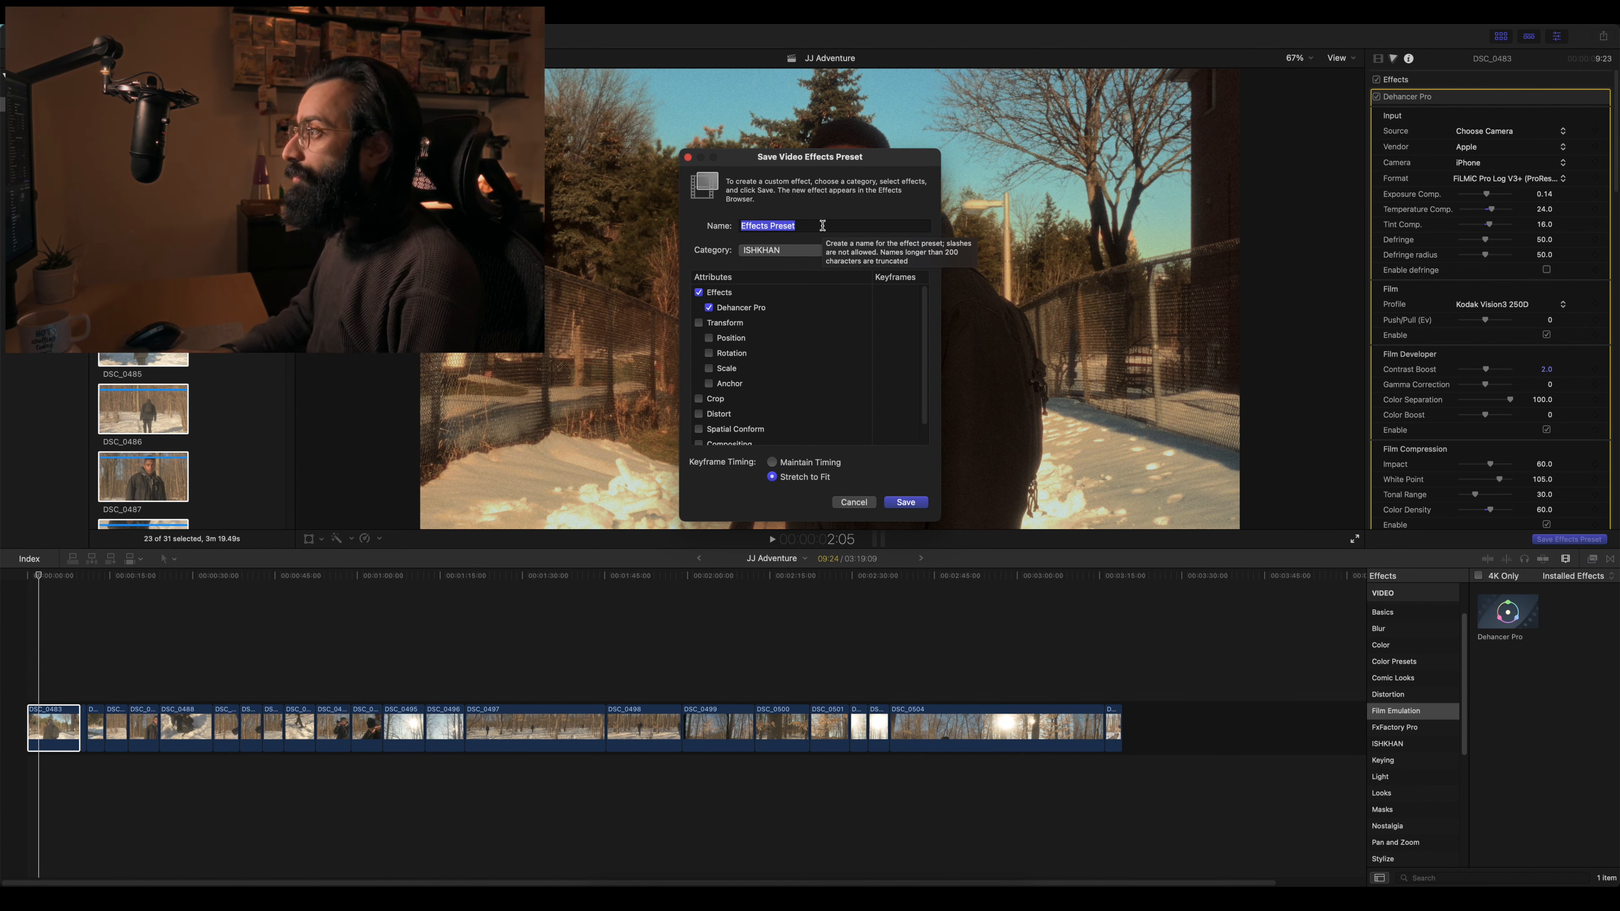
type("Dehance")
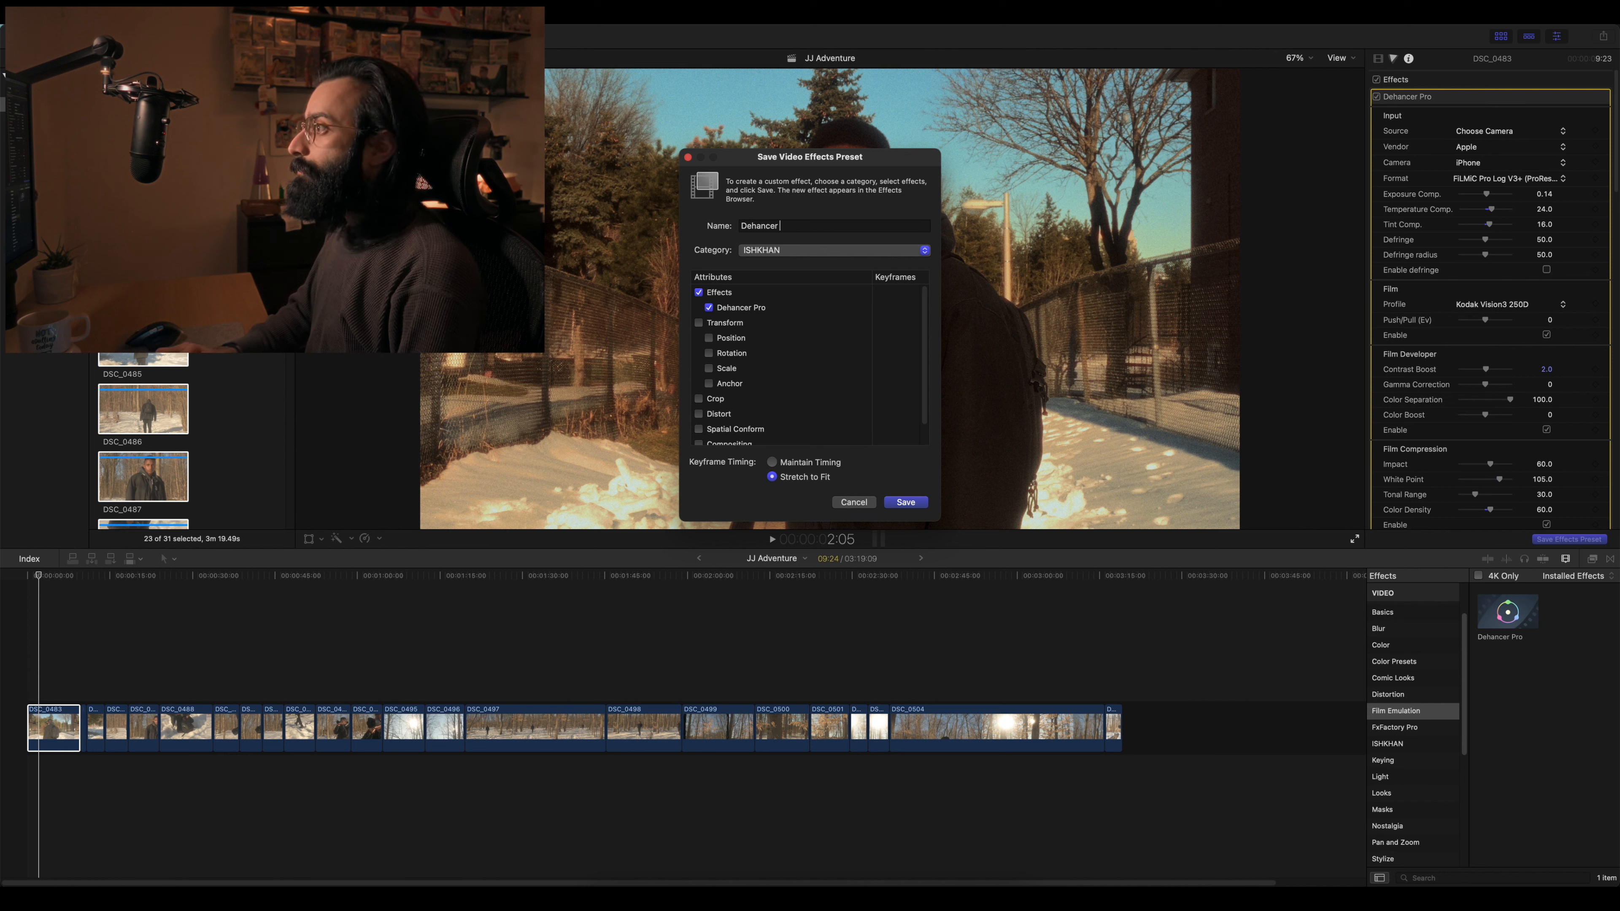
type("r")
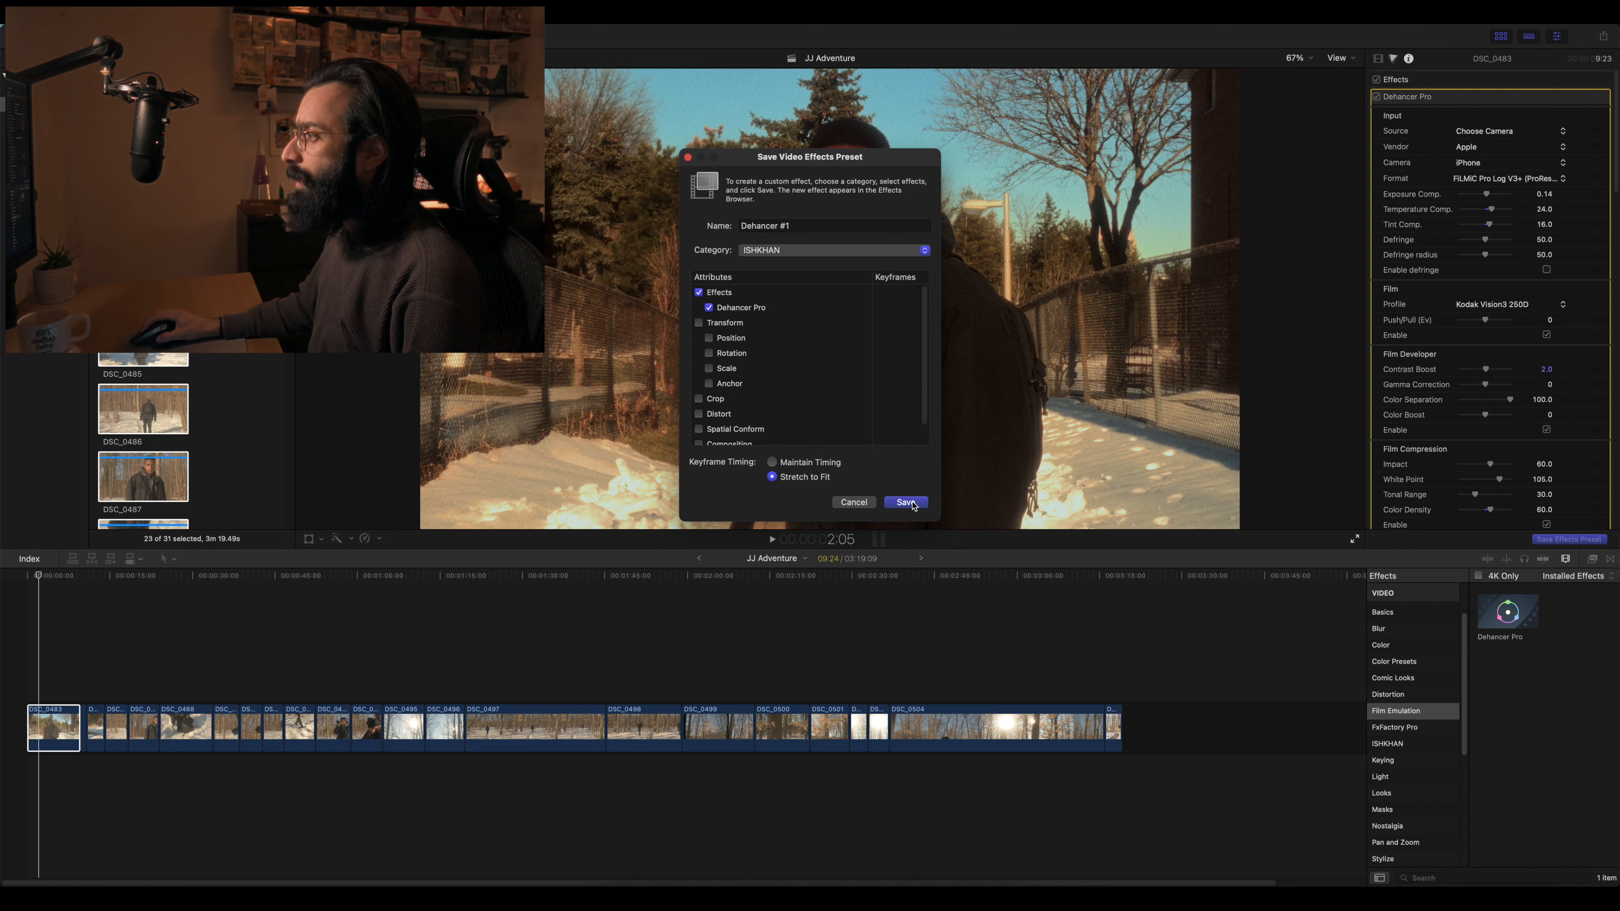
left_click(906, 502)
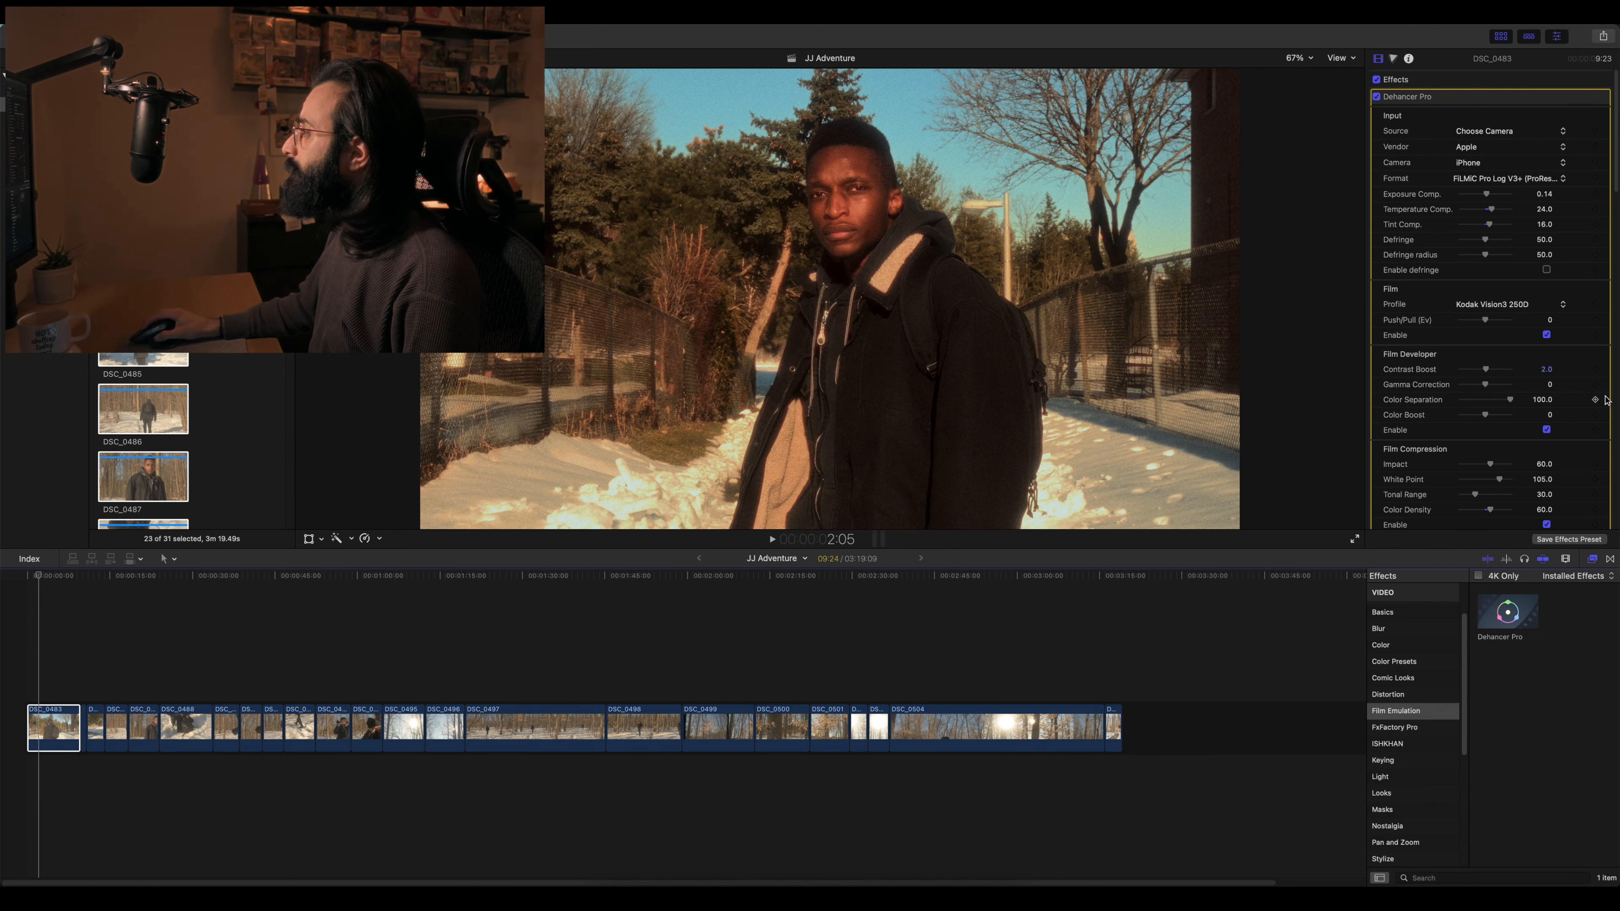
- Find the saved Dehancer #1 preset in its custom effects category and apply it to the DSC_0487 clip
scroll(1588, 408, "down", 2)
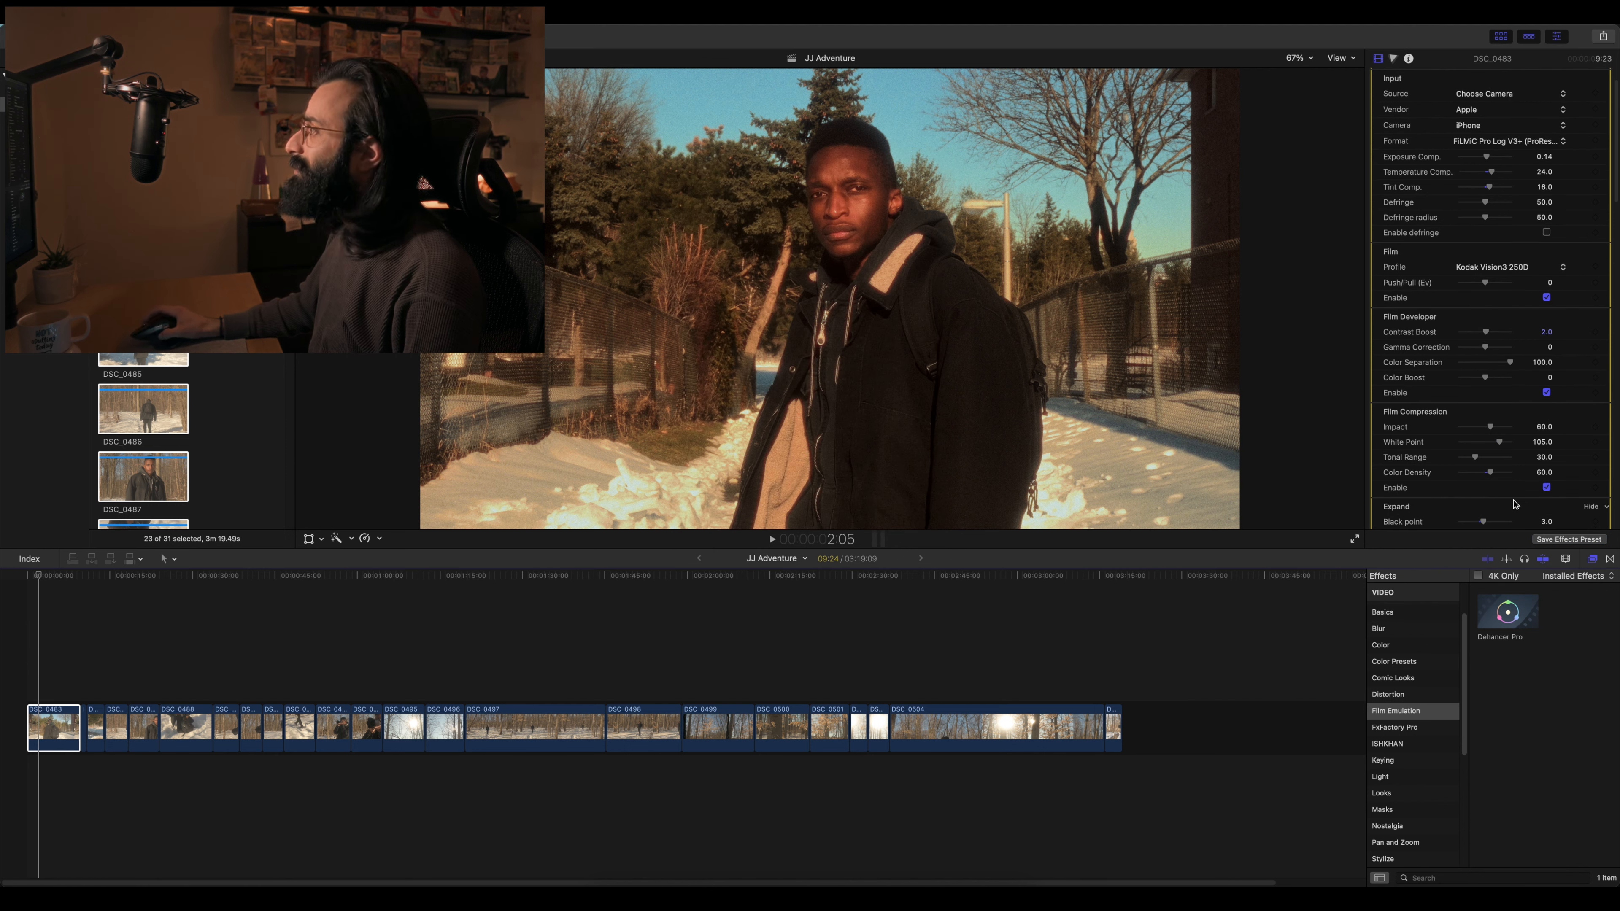
scroll(1547, 487, "up", 2)
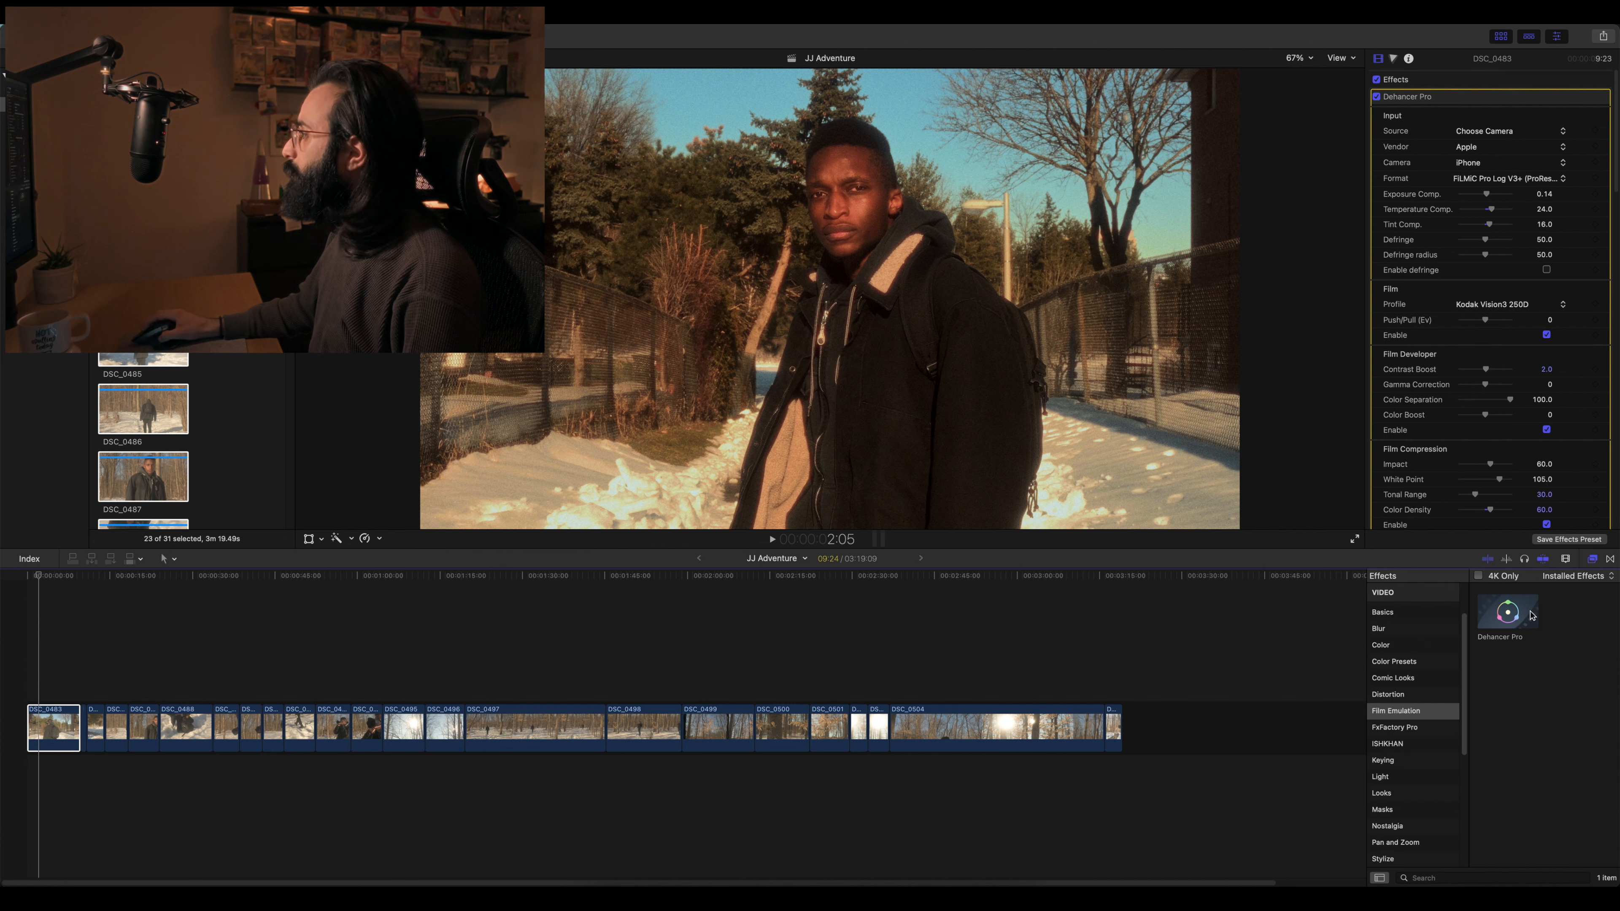
scroll(1426, 721, "down", 1)
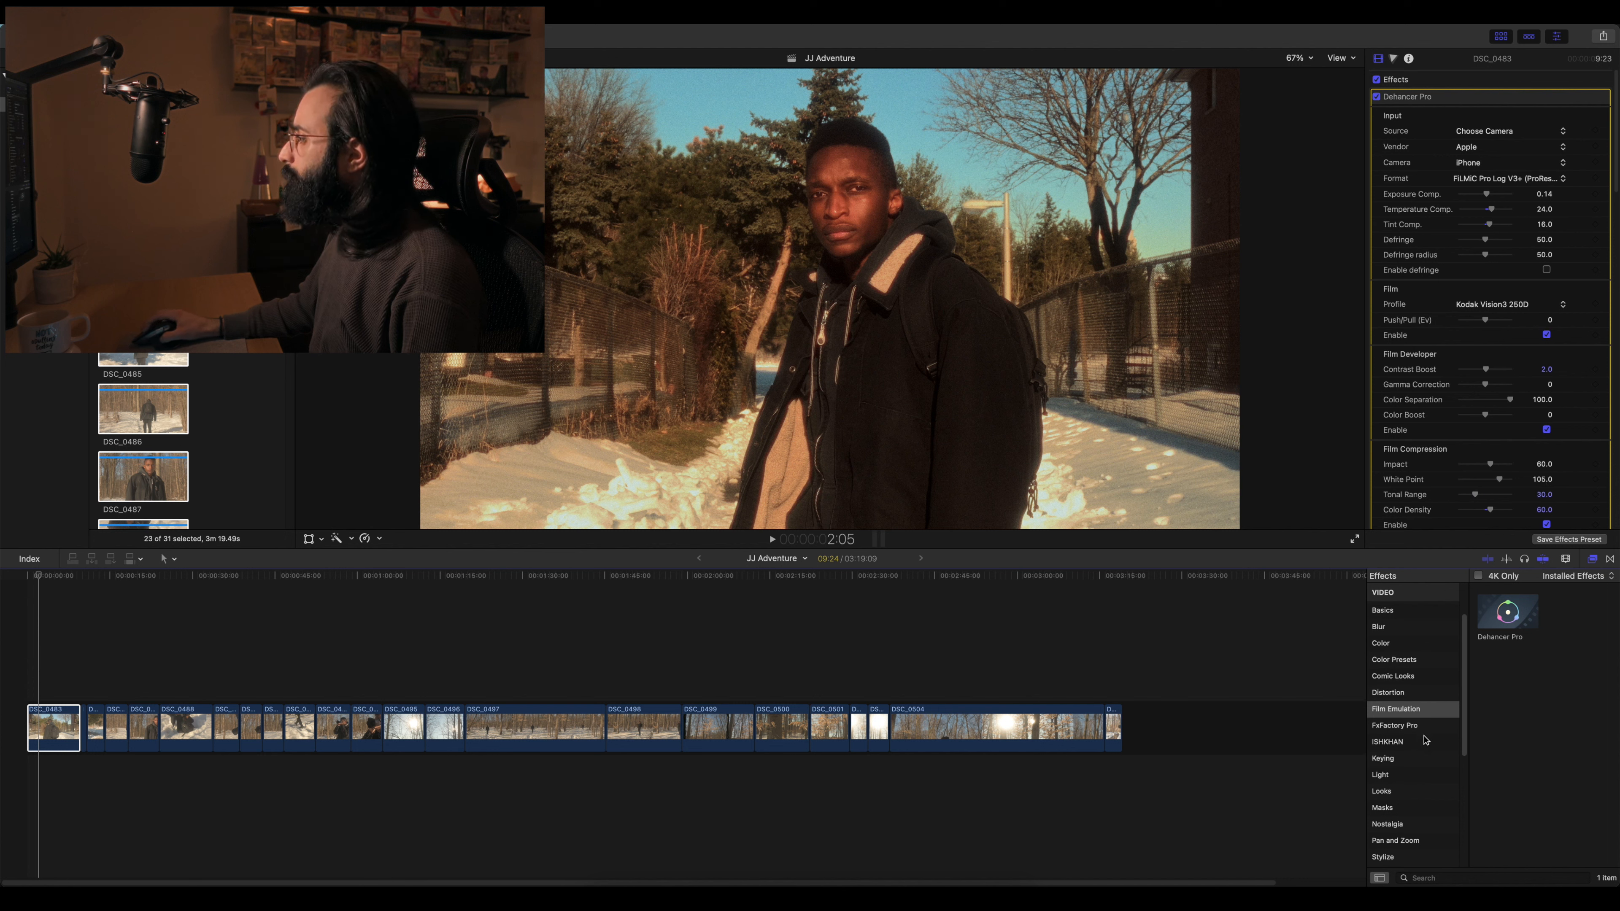
left_click(1426, 741)
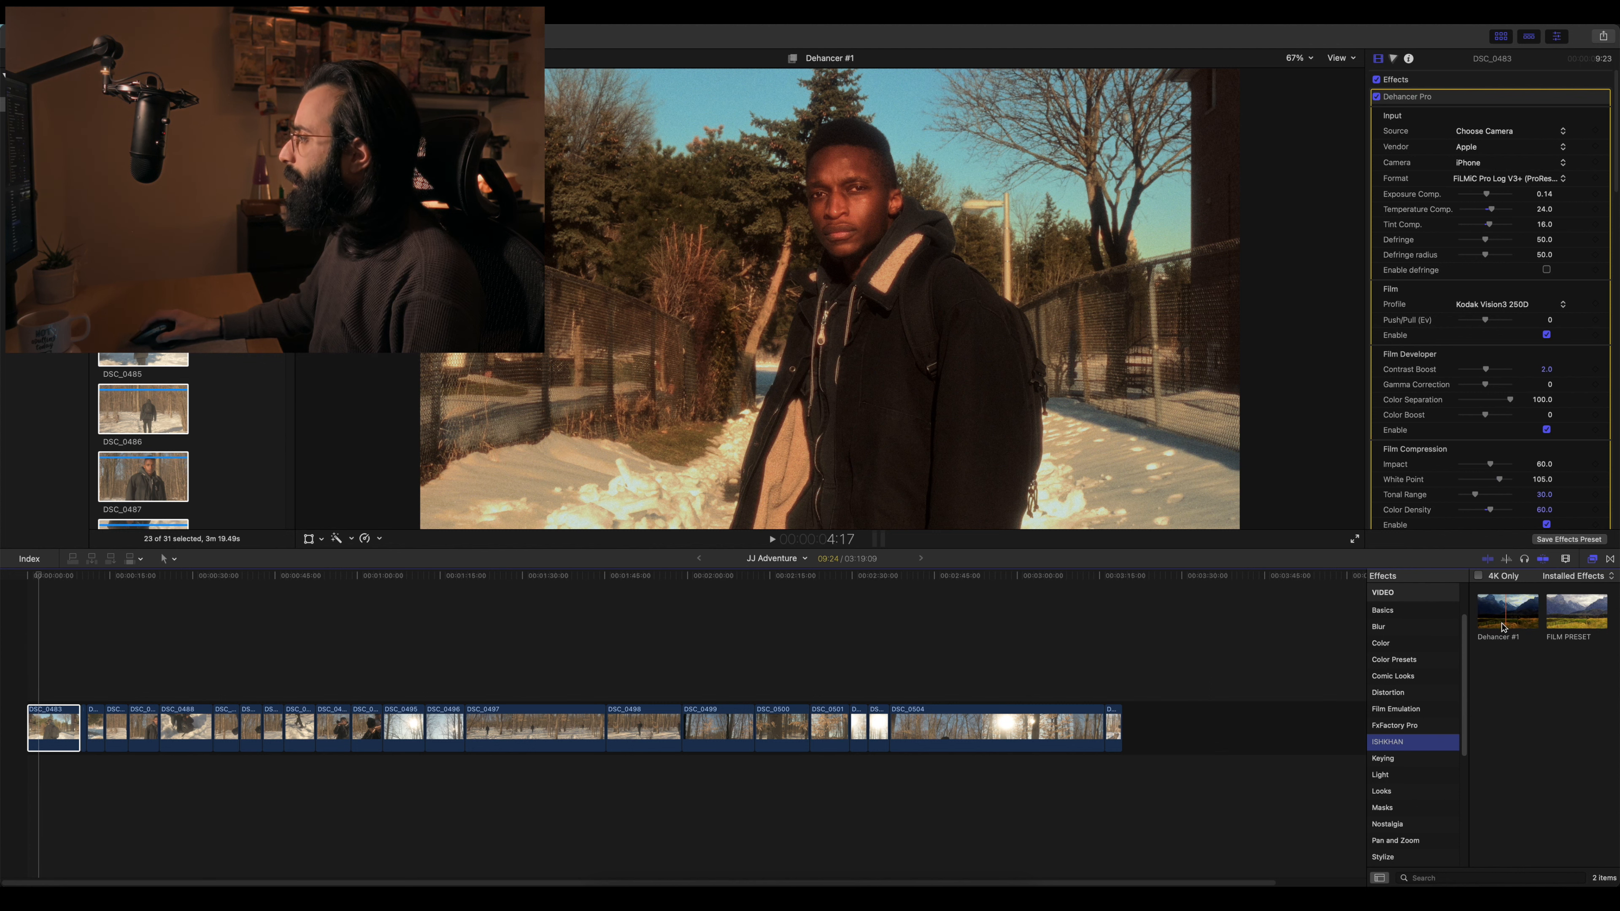
scroll(1462, 715, "down", 2)
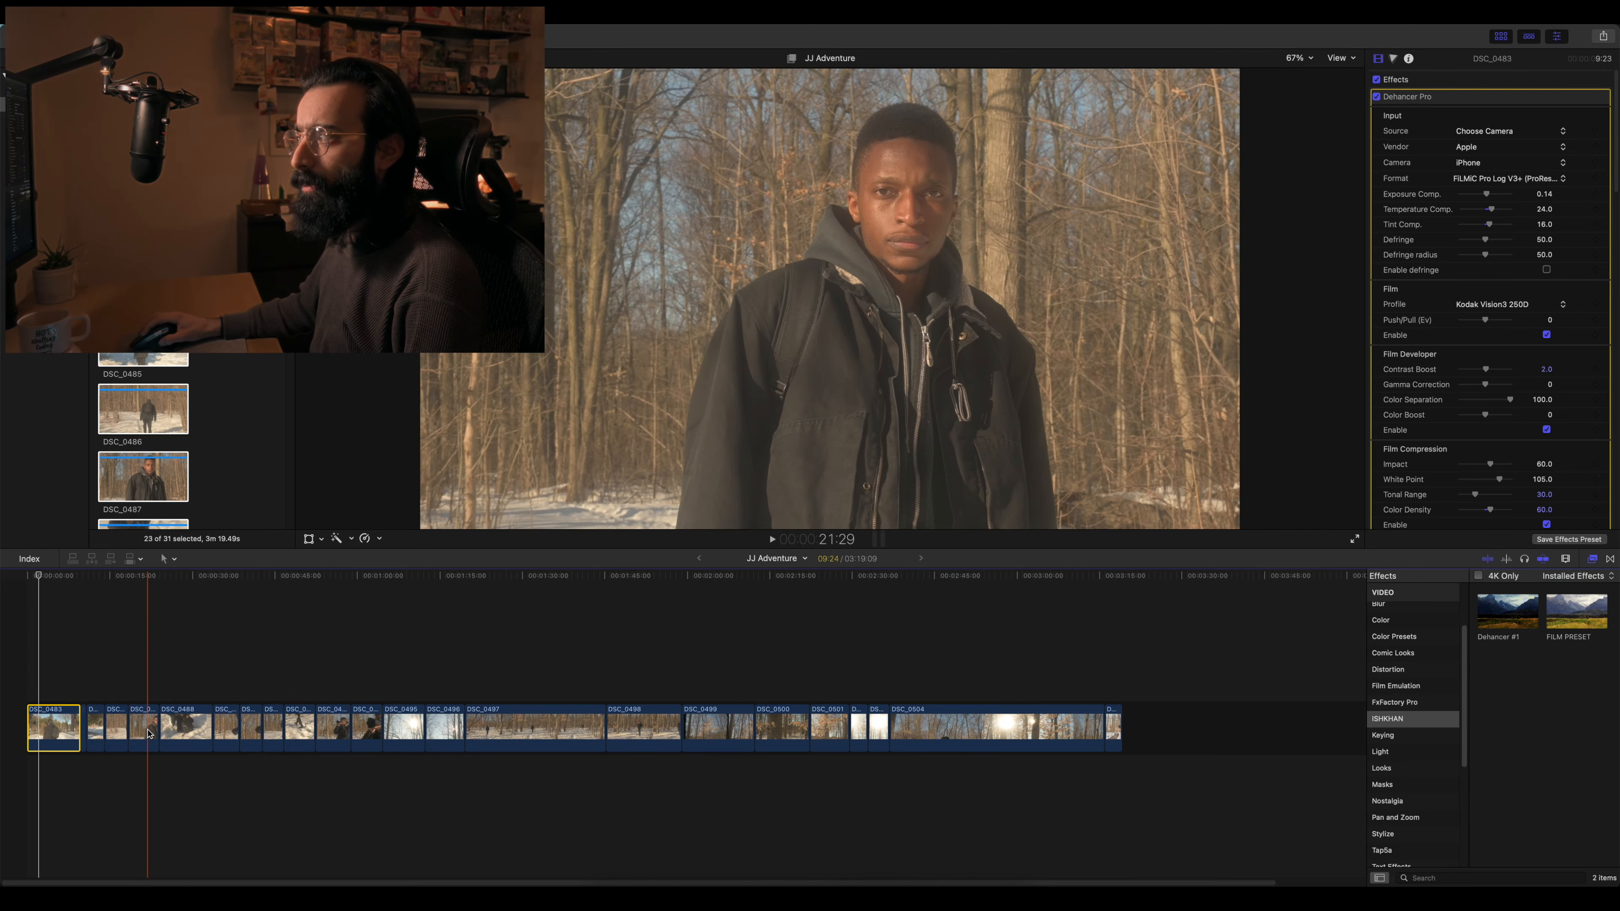
left_click(144, 727)
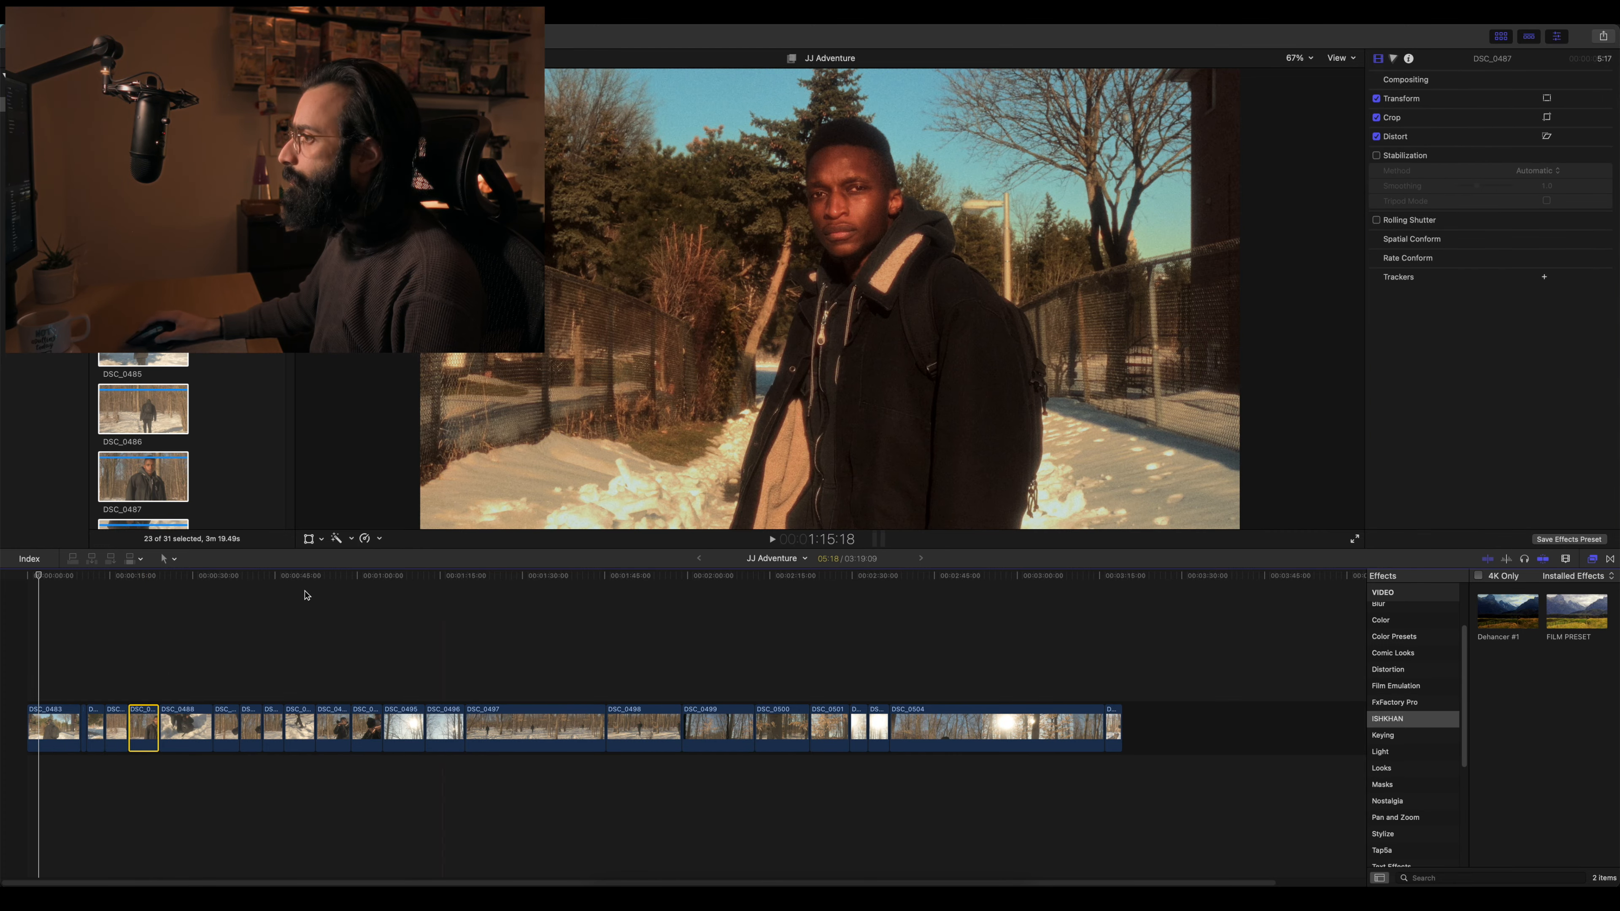
left_click(141, 577)
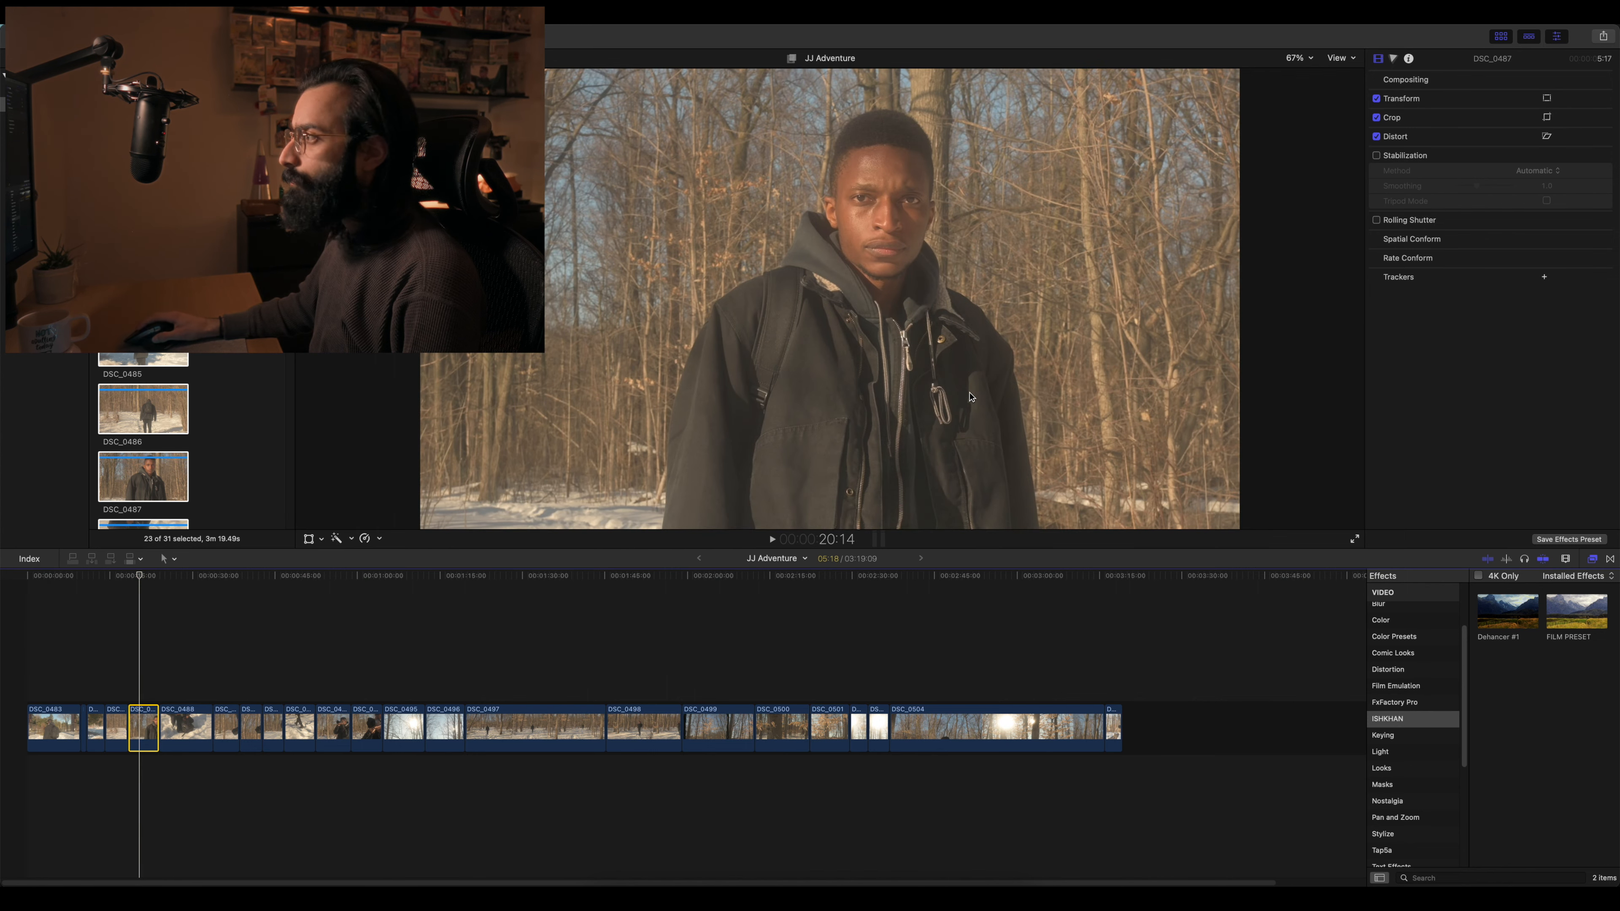
left_click_drag(1515, 617, 143, 727)
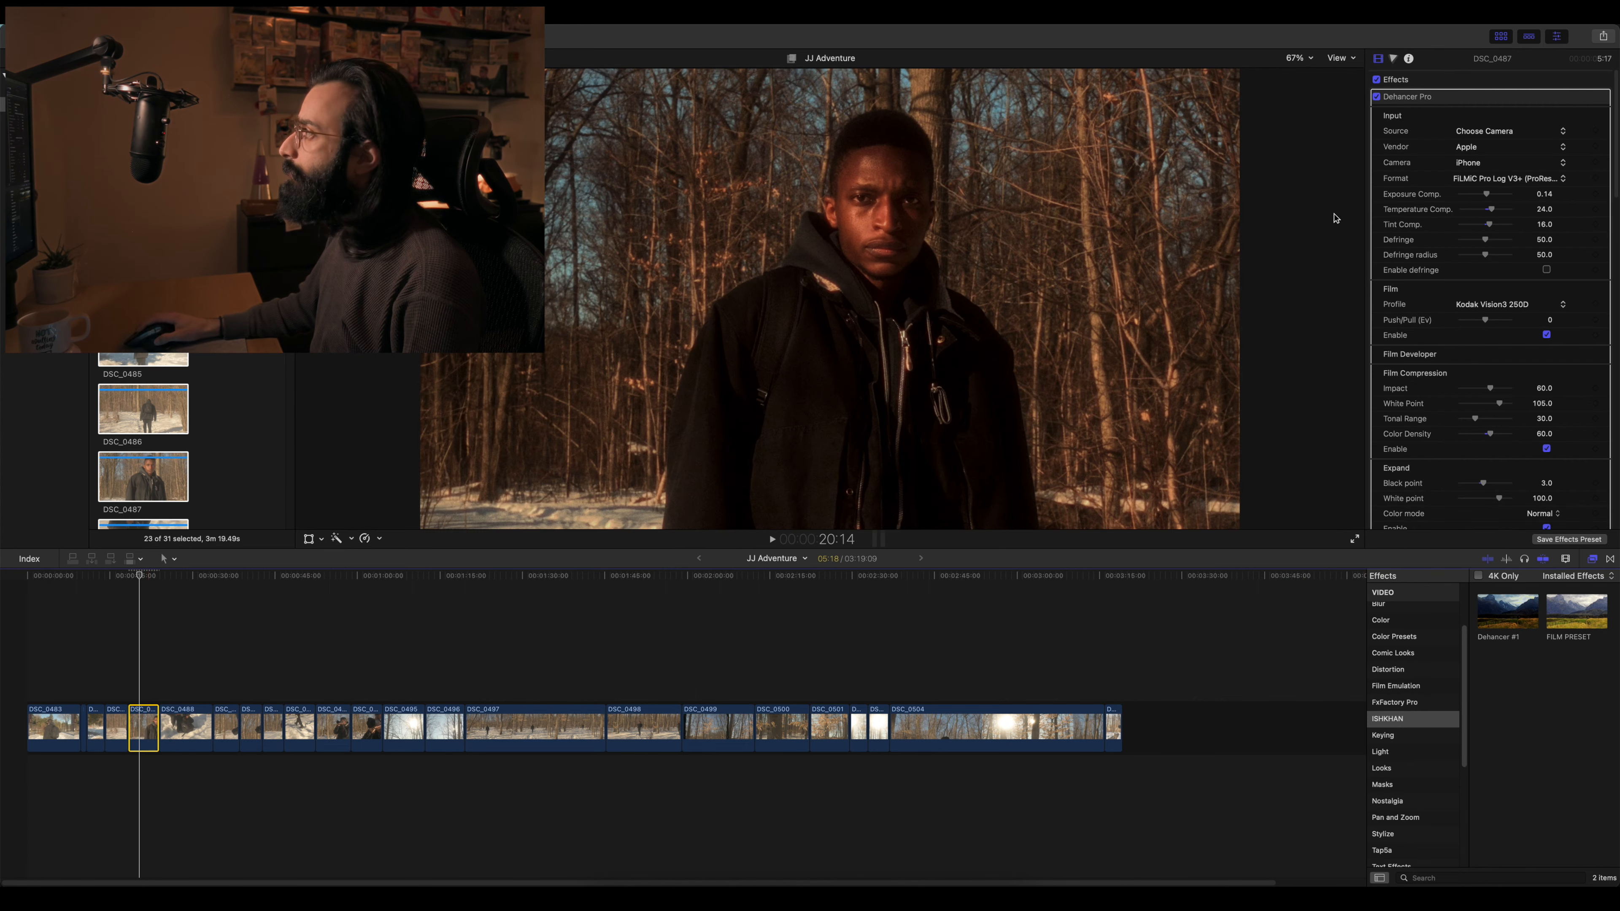
- Compare the Dehancer Pro effect and its Film section off and on for DSC_0487, leaving both enabled
left_click(1378, 97)
left_click(1378, 97)
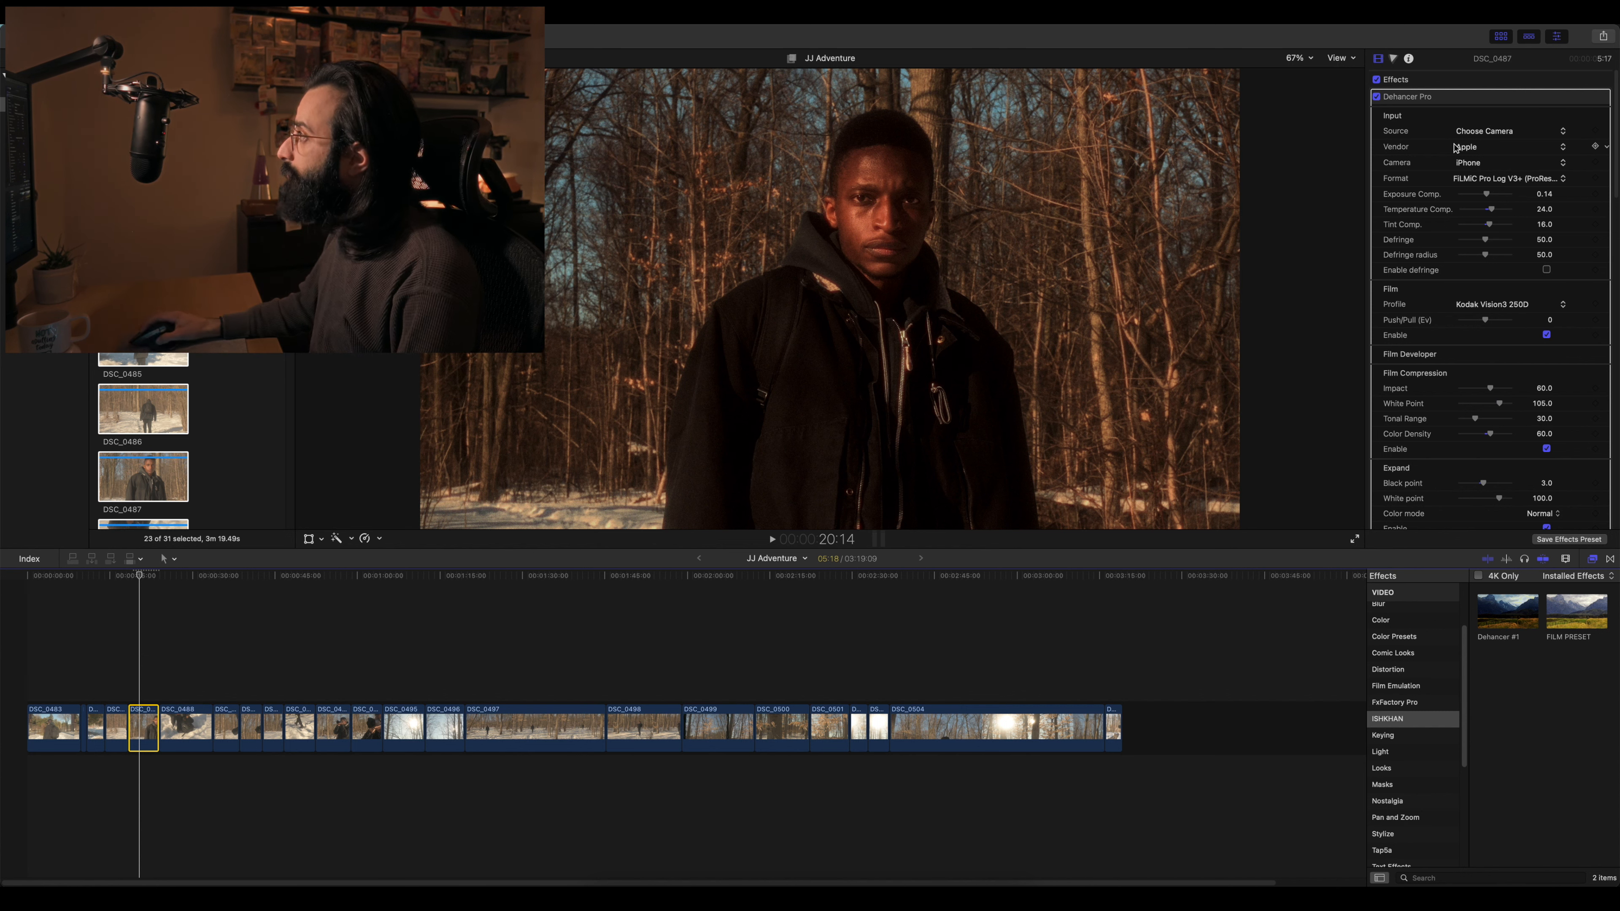
scroll(1544, 235, "down", 3)
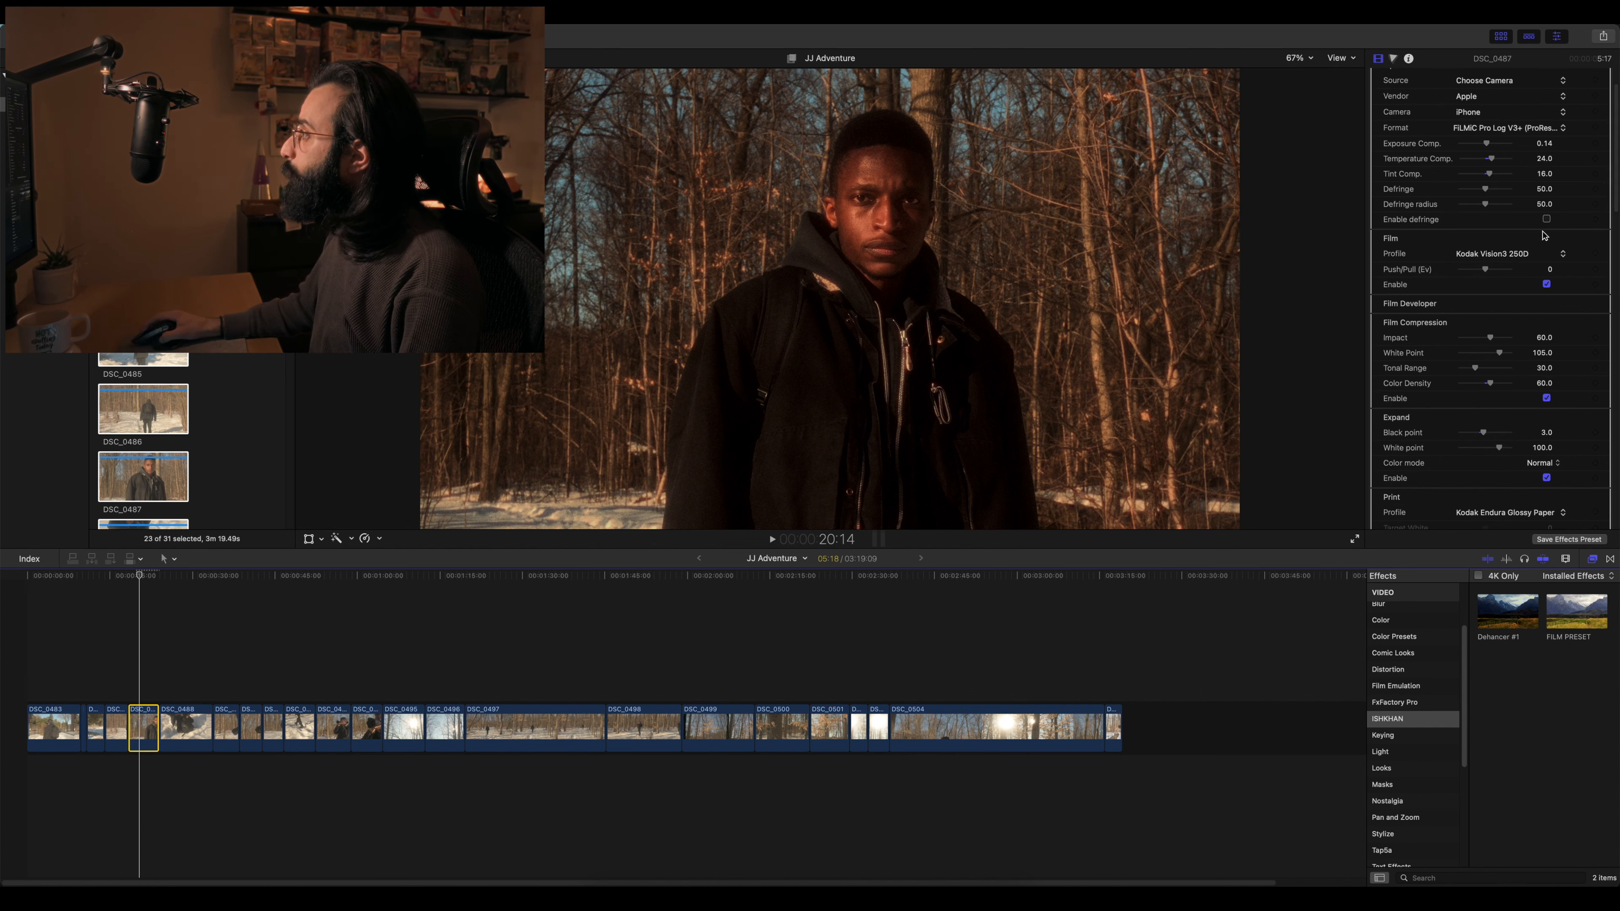
left_click(1547, 285)
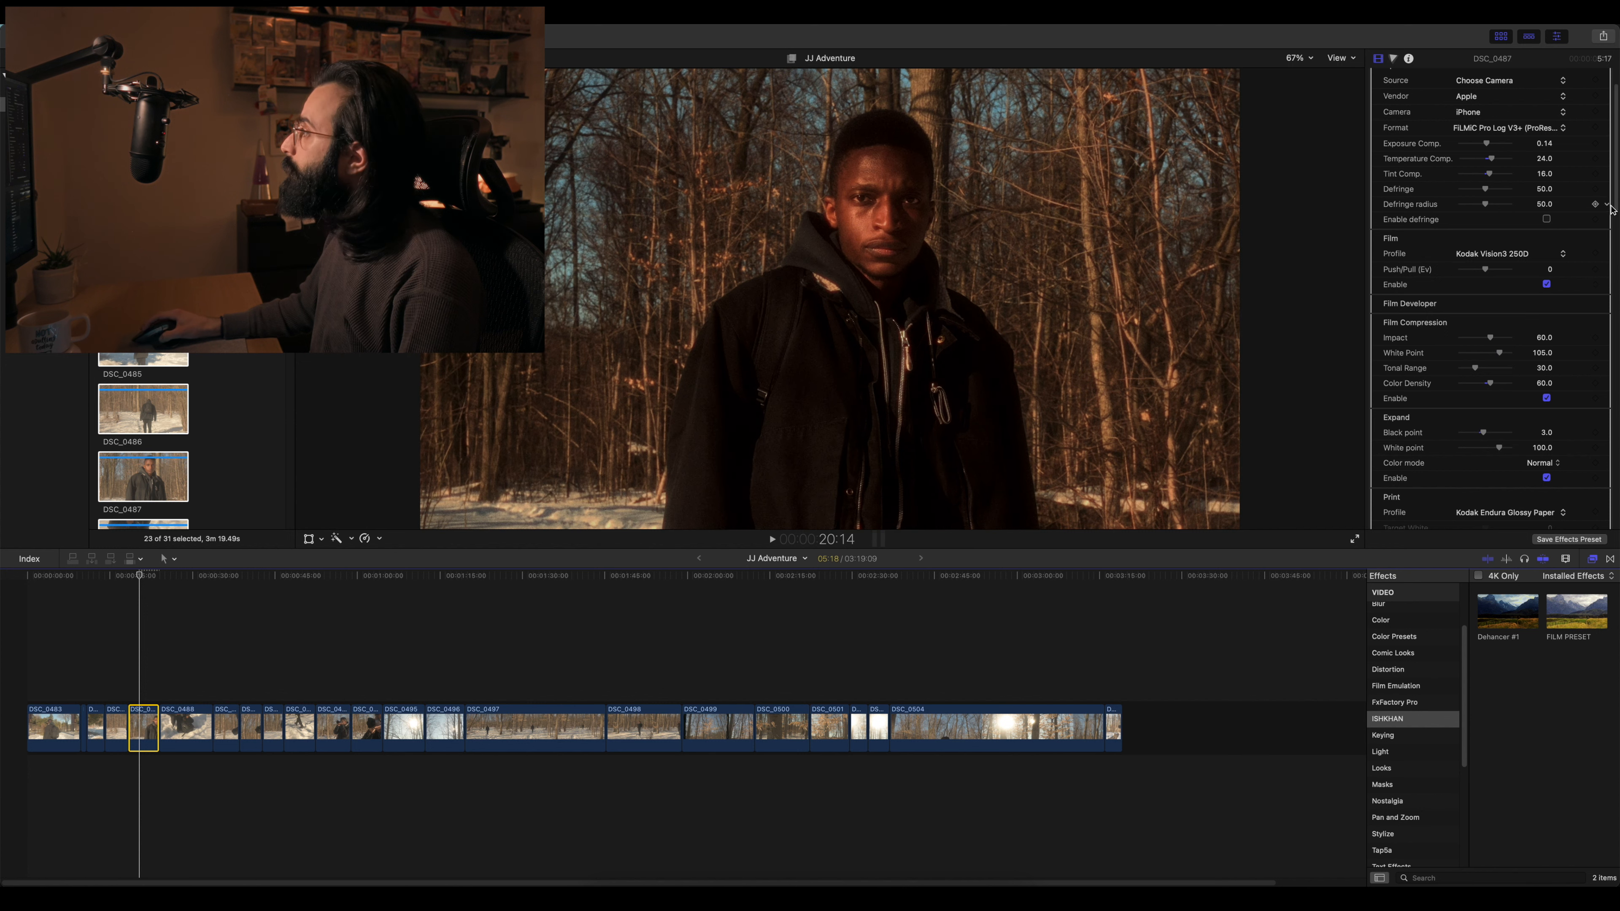
- Set the DSC_0487 clip's Exposure Comp. to 0.32 and its Film Push/Pull to -0.42
scroll(1615, 211, "down", 2)
scroll(1615, 210, "up", 5)
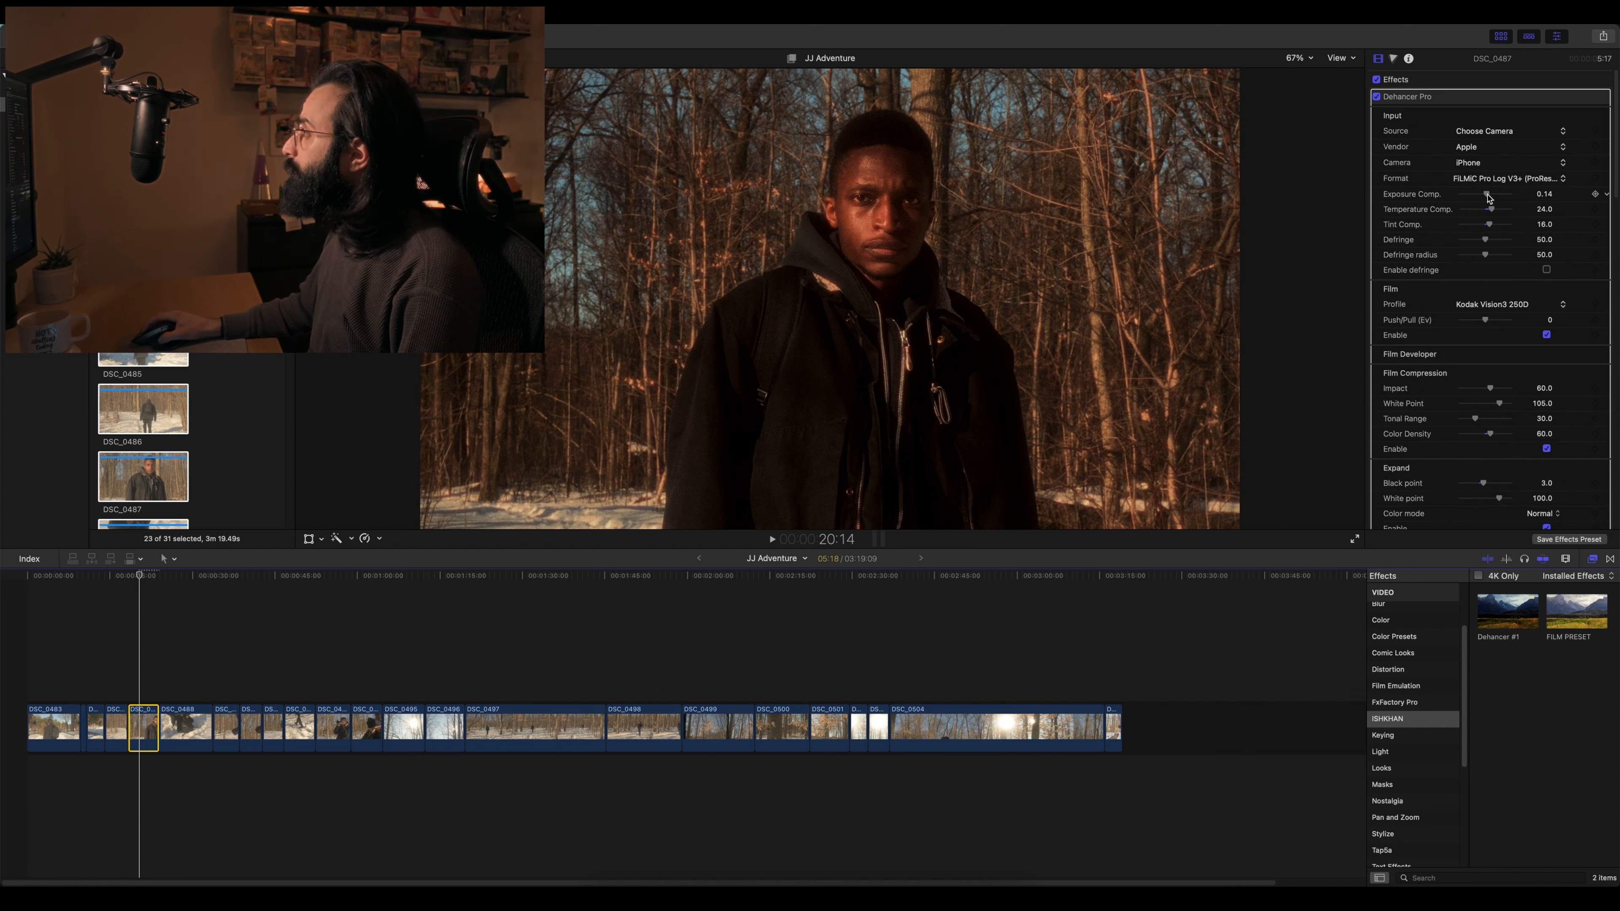
left_click_drag(1489, 197, 1489, 198)
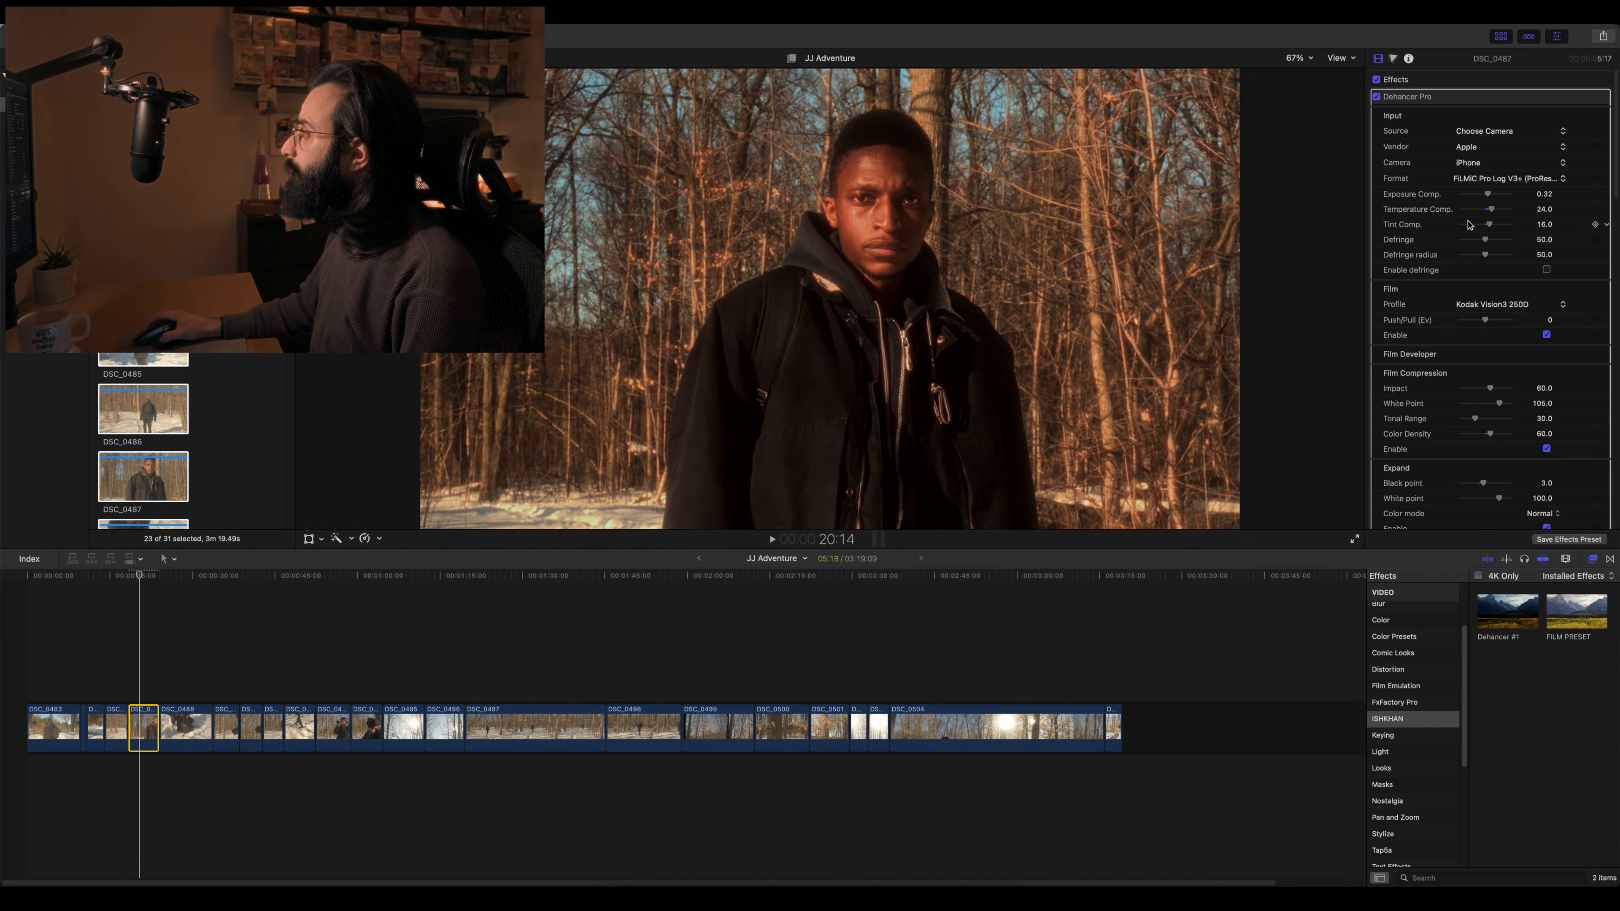
scroll(1481, 247, "down", 1)
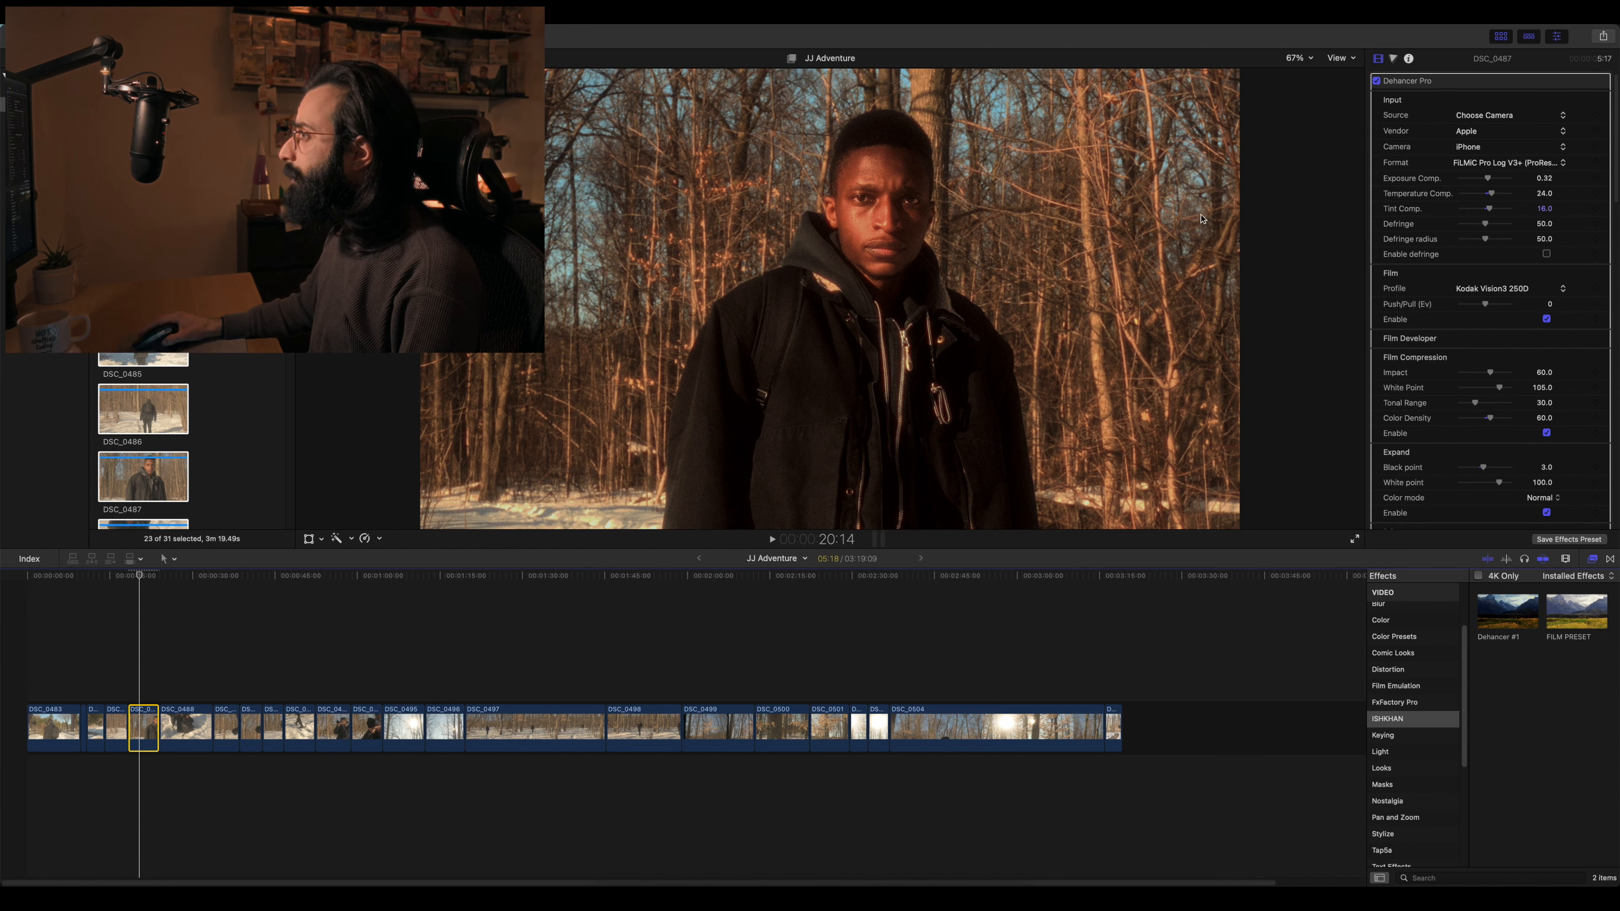
scroll(1487, 284, "down", 1)
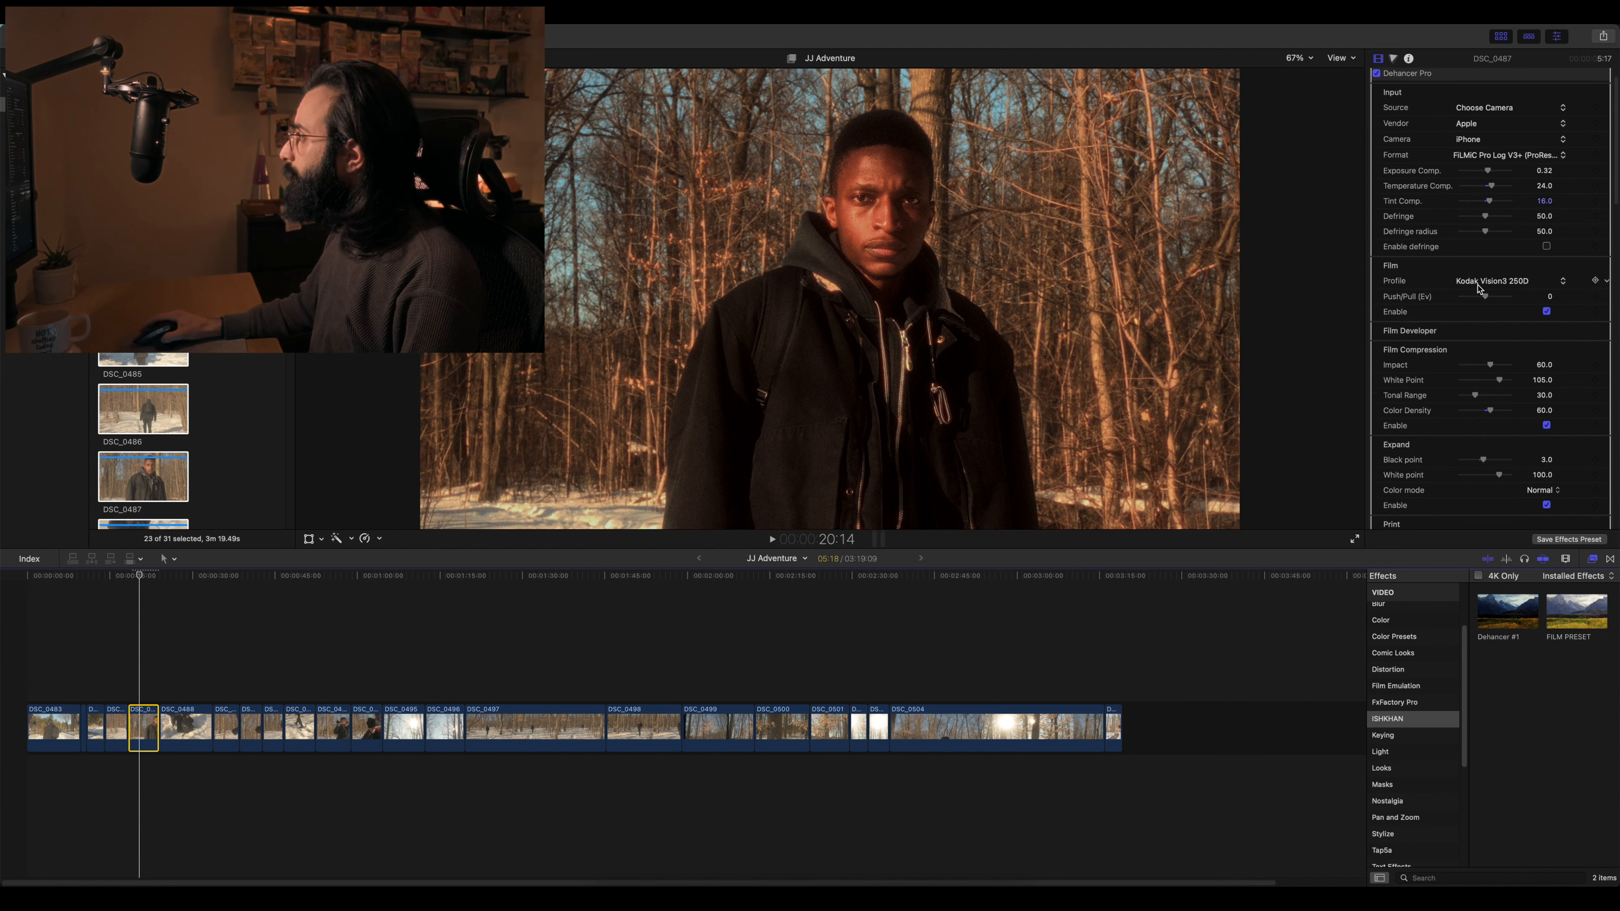
mouse_move(1487, 293)
left_mouse_down()
mouse_move(1444, 296)
mouse_move(1480, 293)
left_mouse_up()
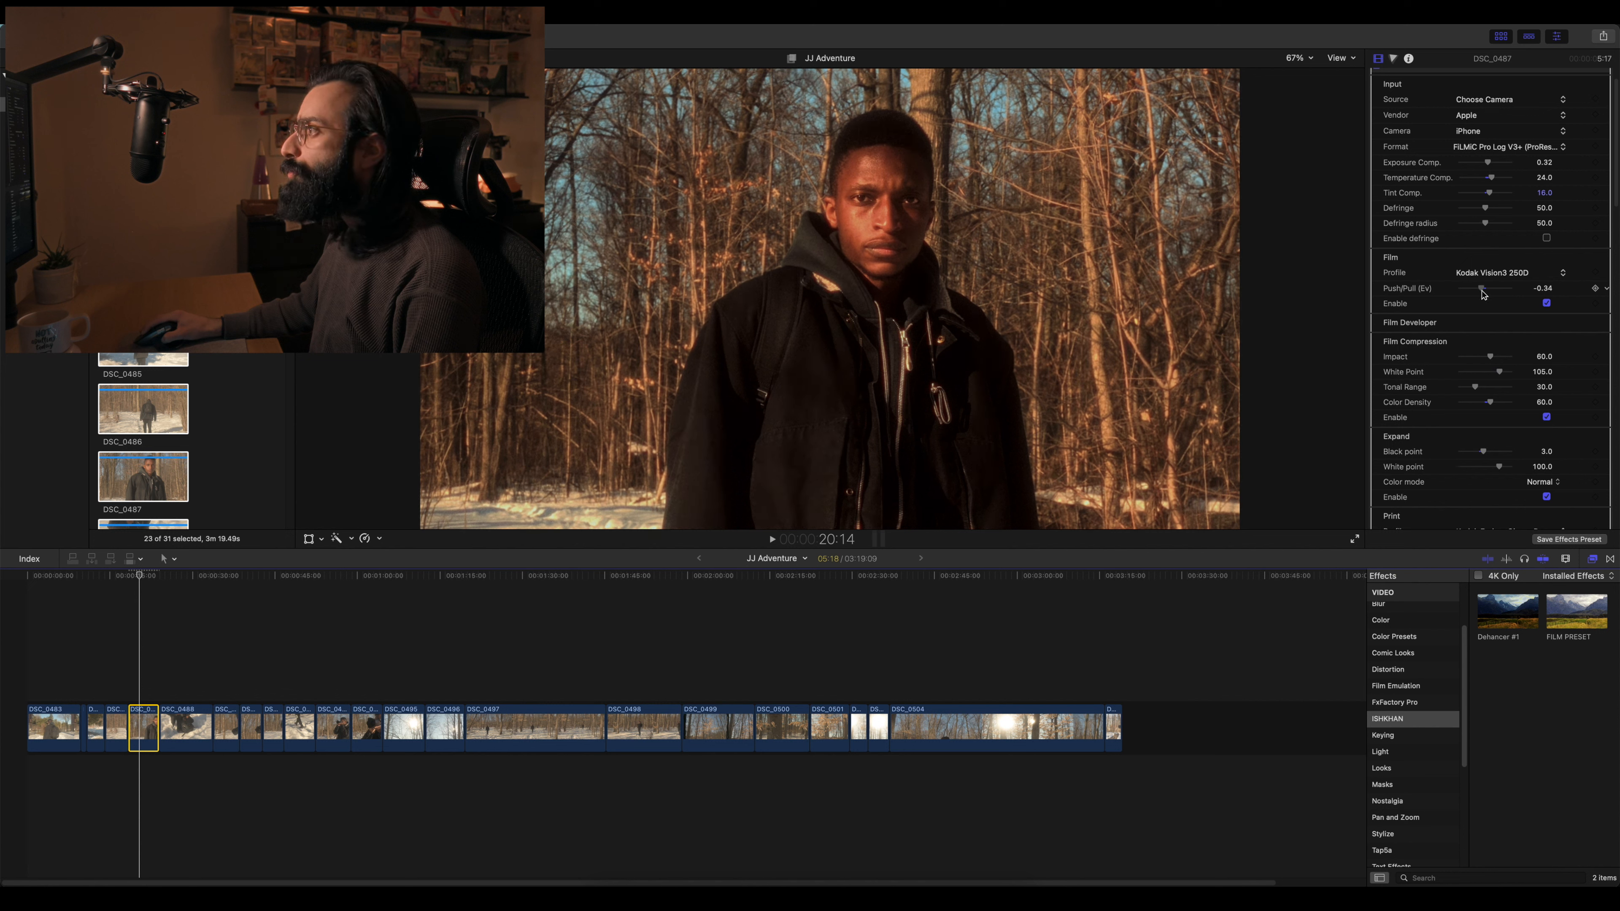
left_click_drag(1481, 294, 1481, 294)
scroll(1488, 288, "down", 1)
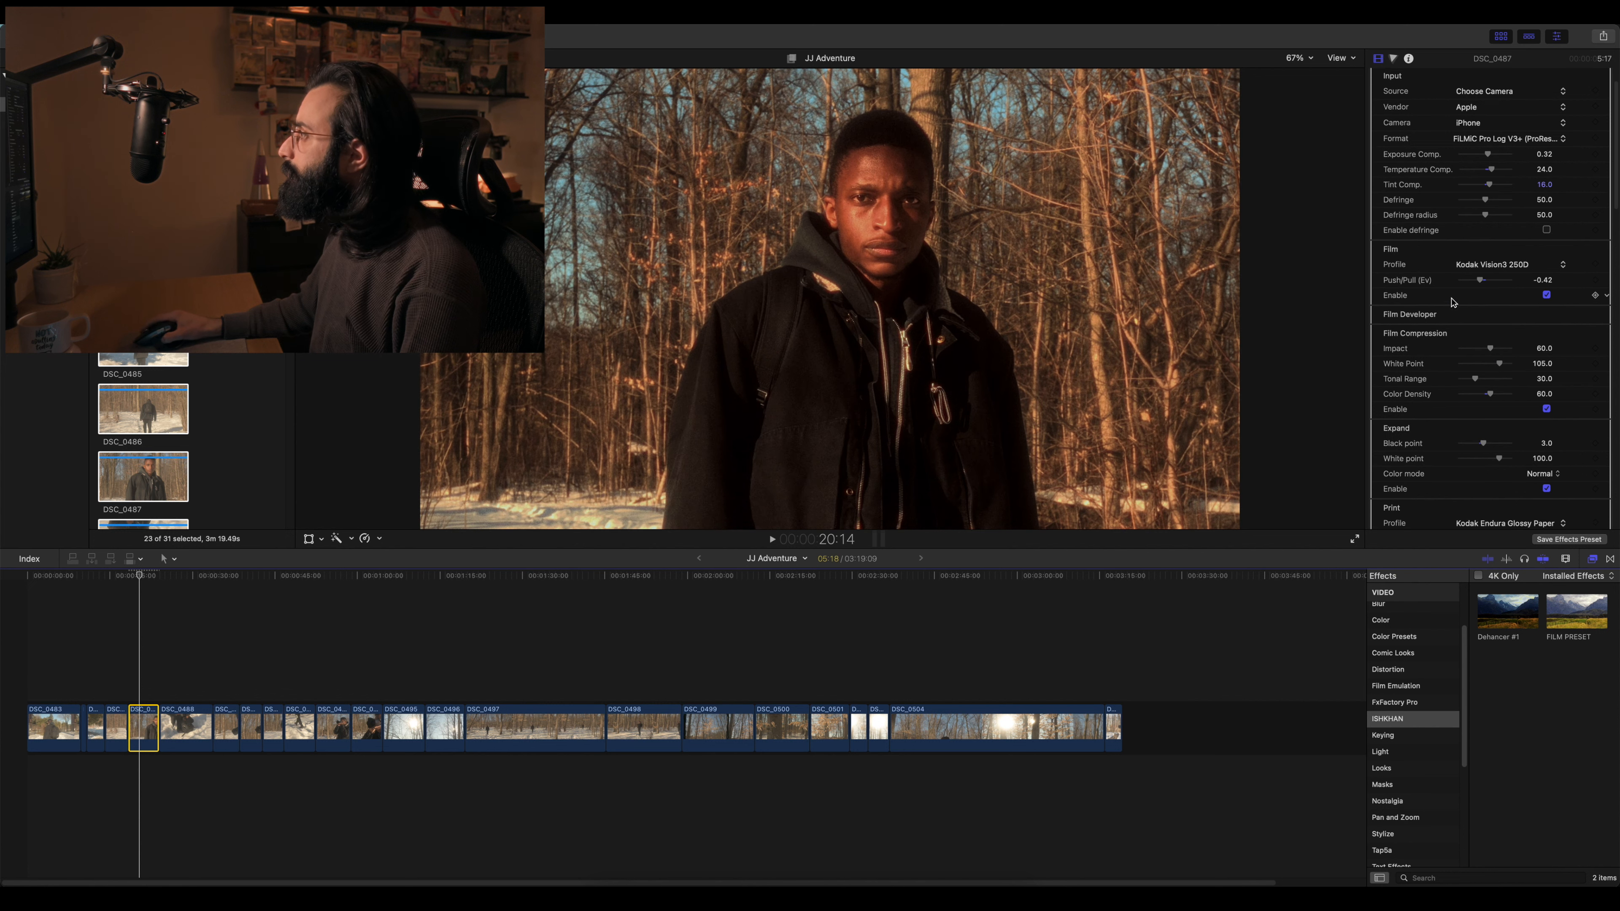
- Expand the Film Developer section for DSC_0487 and set Contrast Boost to -28
left_click(1453, 314)
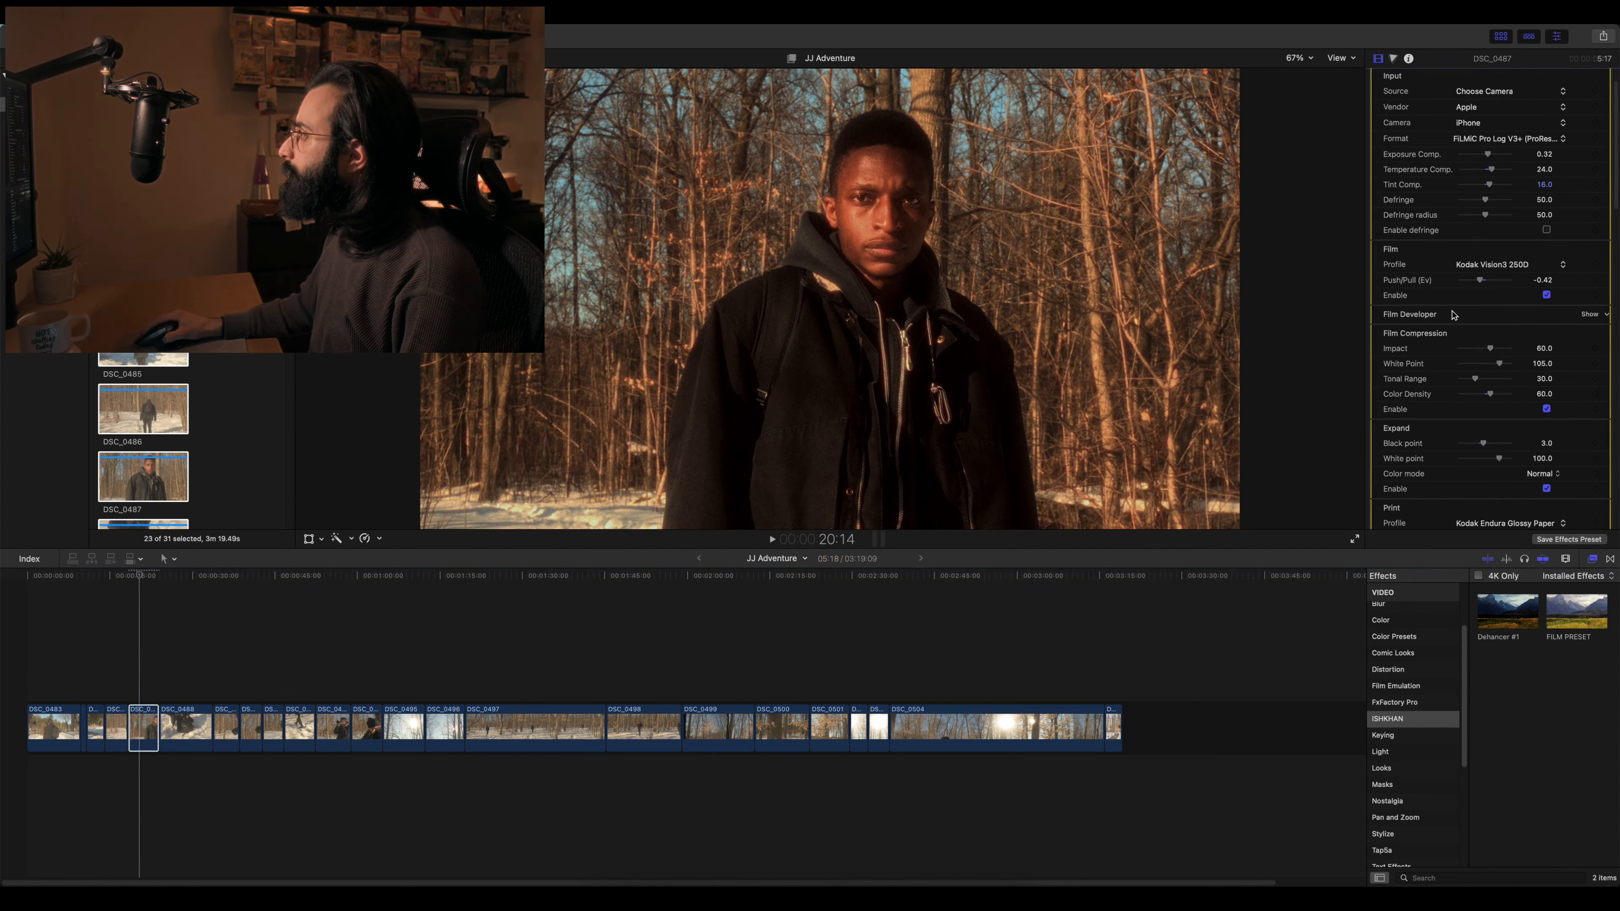
left_click(1590, 314)
scroll(1528, 307, "down", 2)
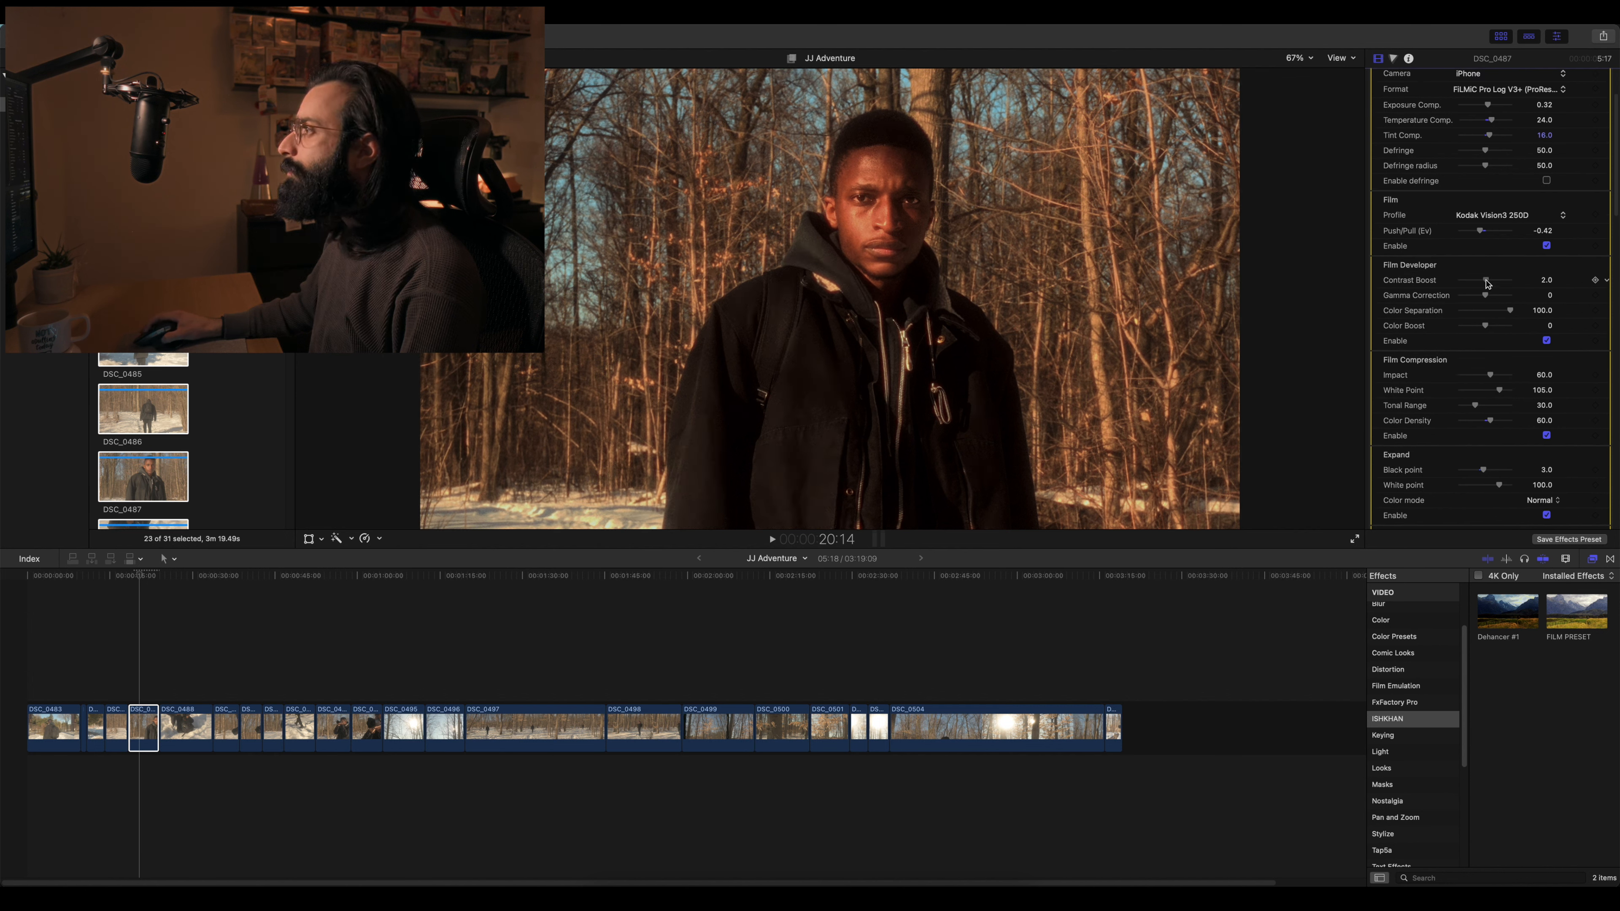
mouse_move(1467, 284)
left_mouse_down()
mouse_move(1432, 281)
mouse_move(1481, 283)
left_mouse_up()
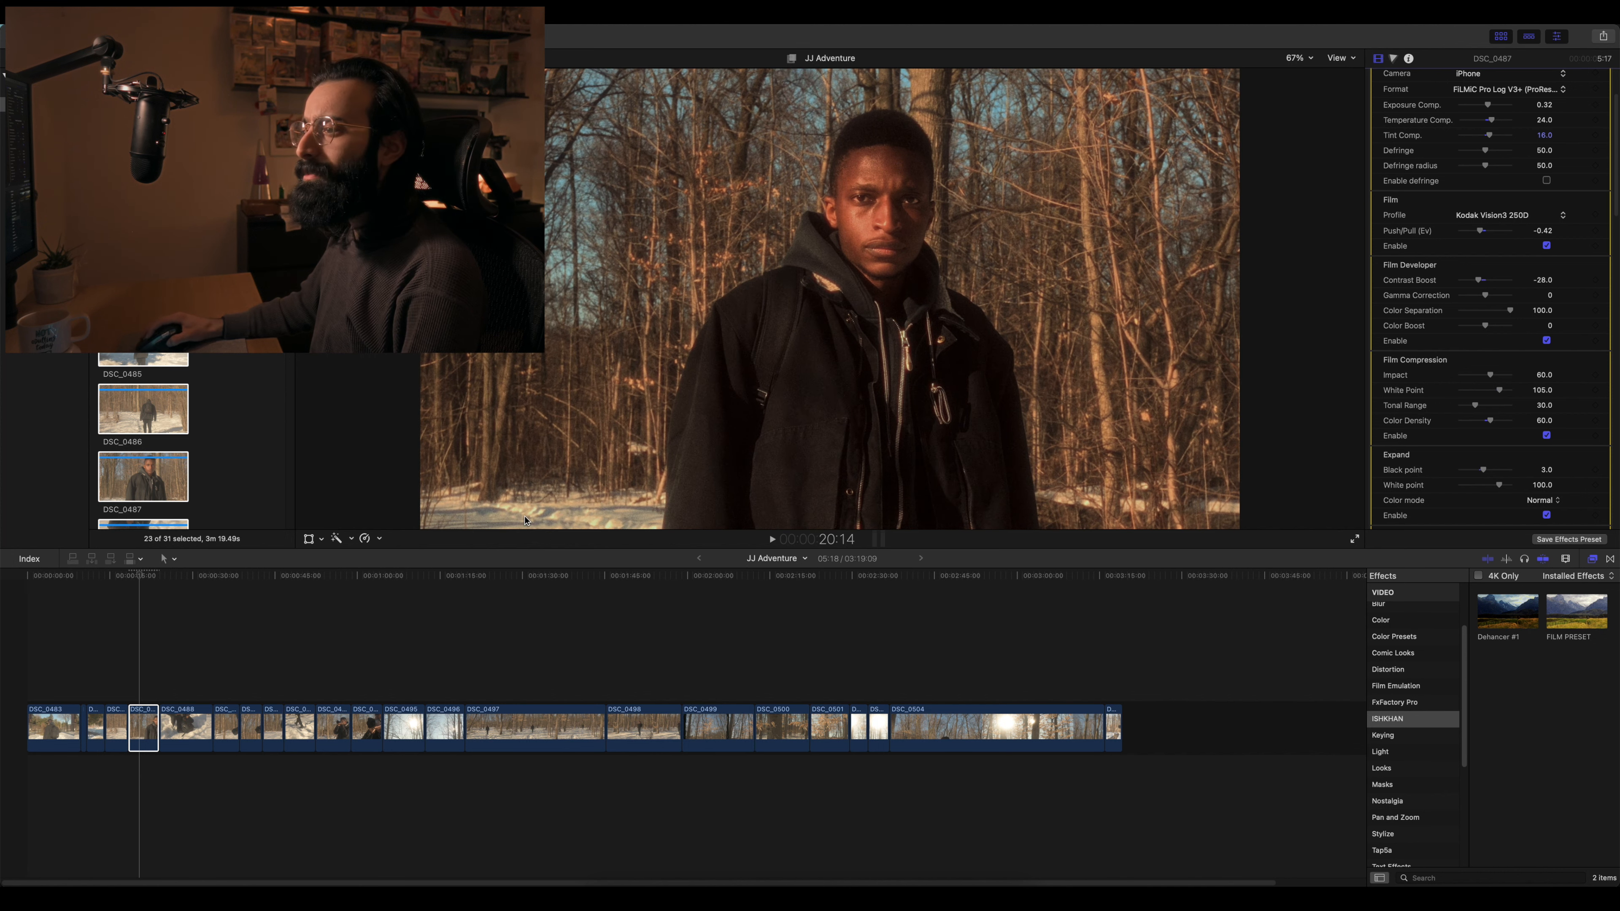
- Scrub back to the first clip to compare its look with DSC_0487, and return the playhead to DSC_0487
left_click(139, 577)
left_click_drag(139, 578, 65, 576)
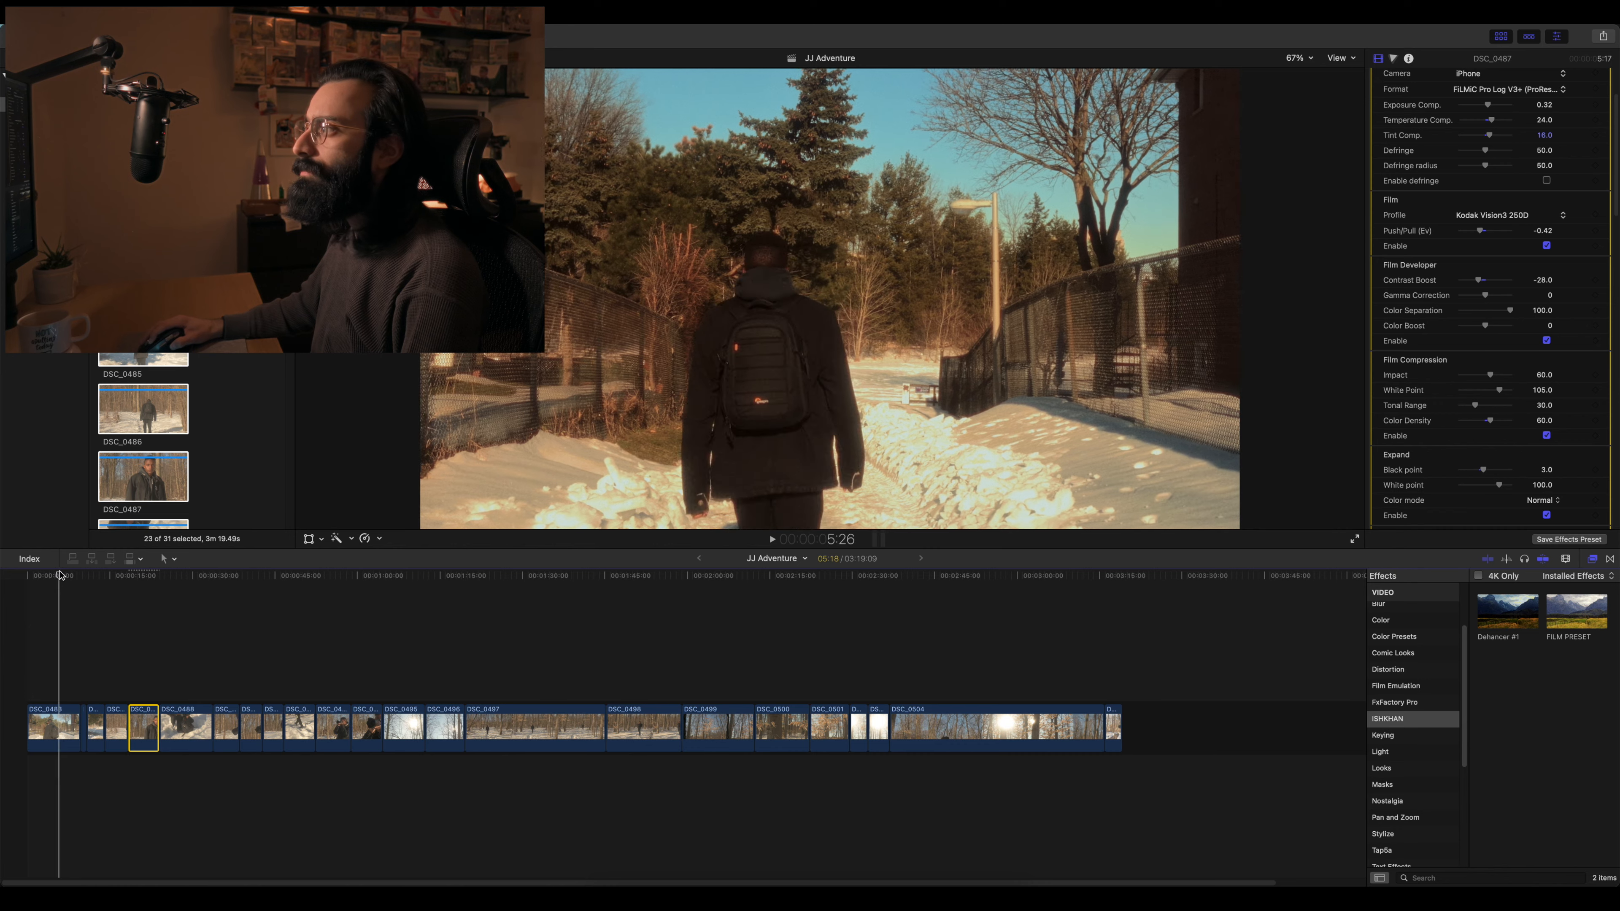
left_click(148, 639)
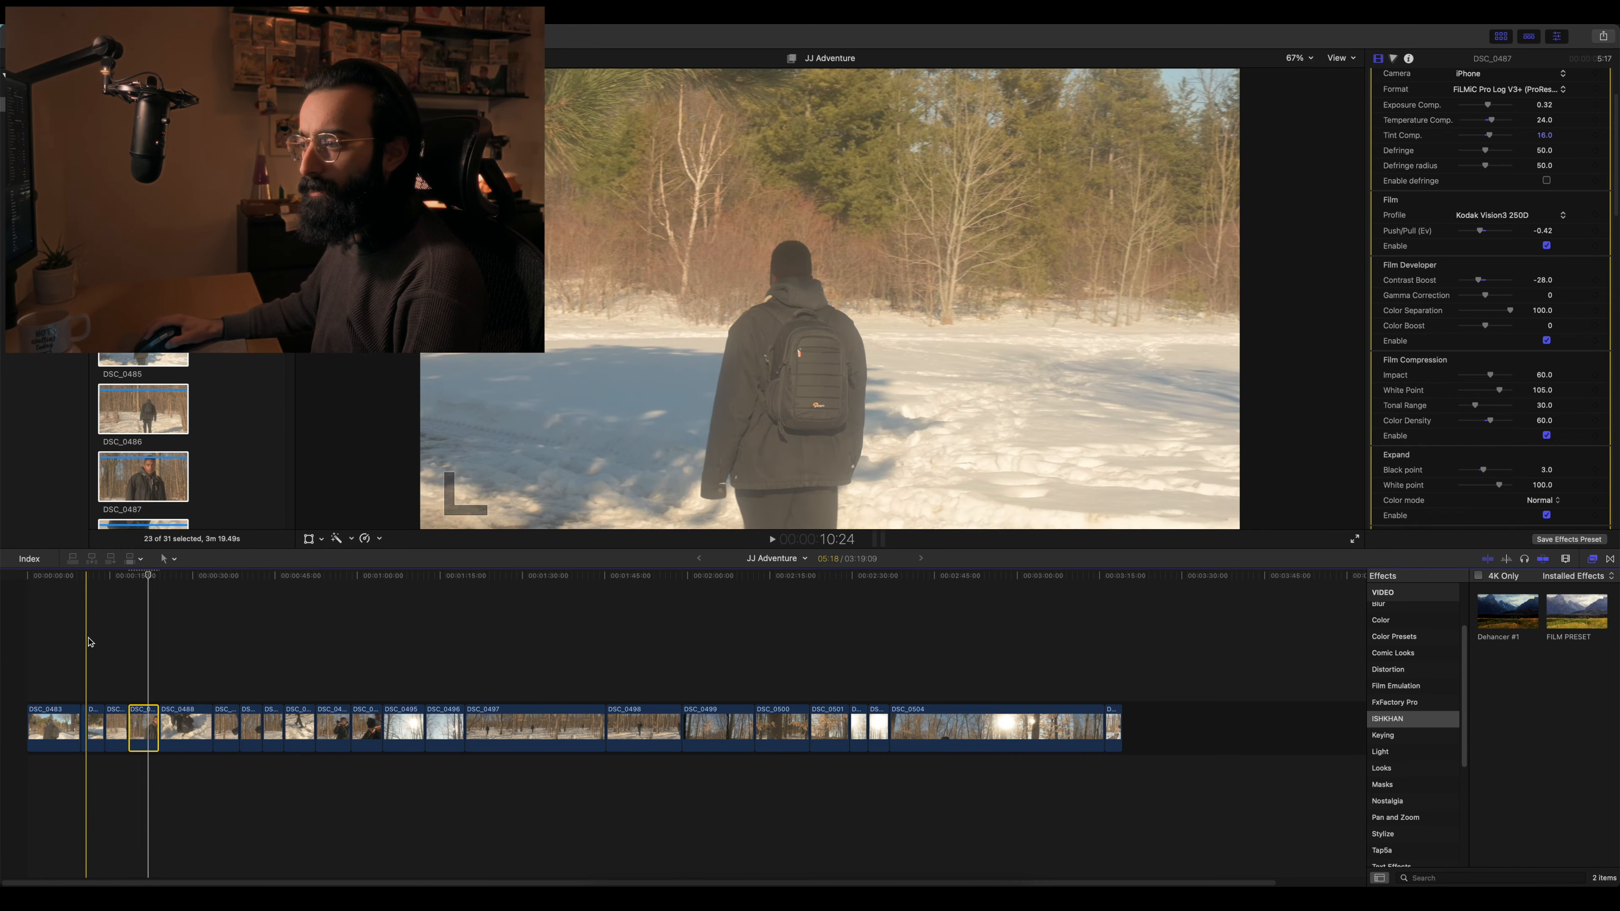
- Paste only DSC_0483's Dehancer Pro effect onto every other timeline clip except DSC_0487, and scrub through the edit to check the look
left_click(70, 727)
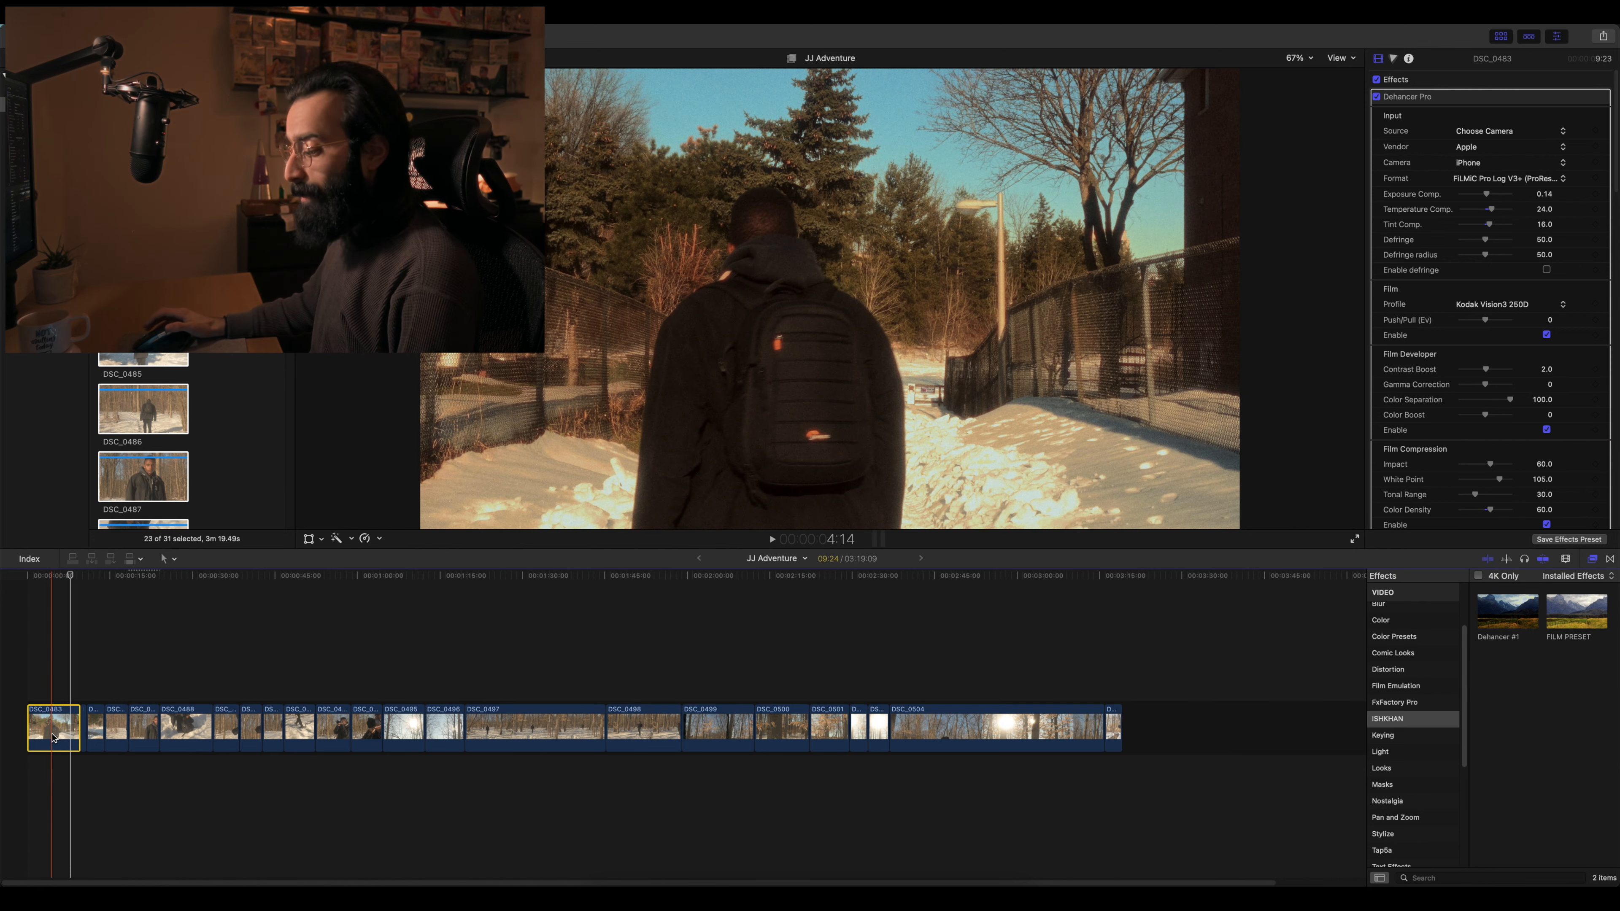
left_click_drag(98, 682, 1139, 777)
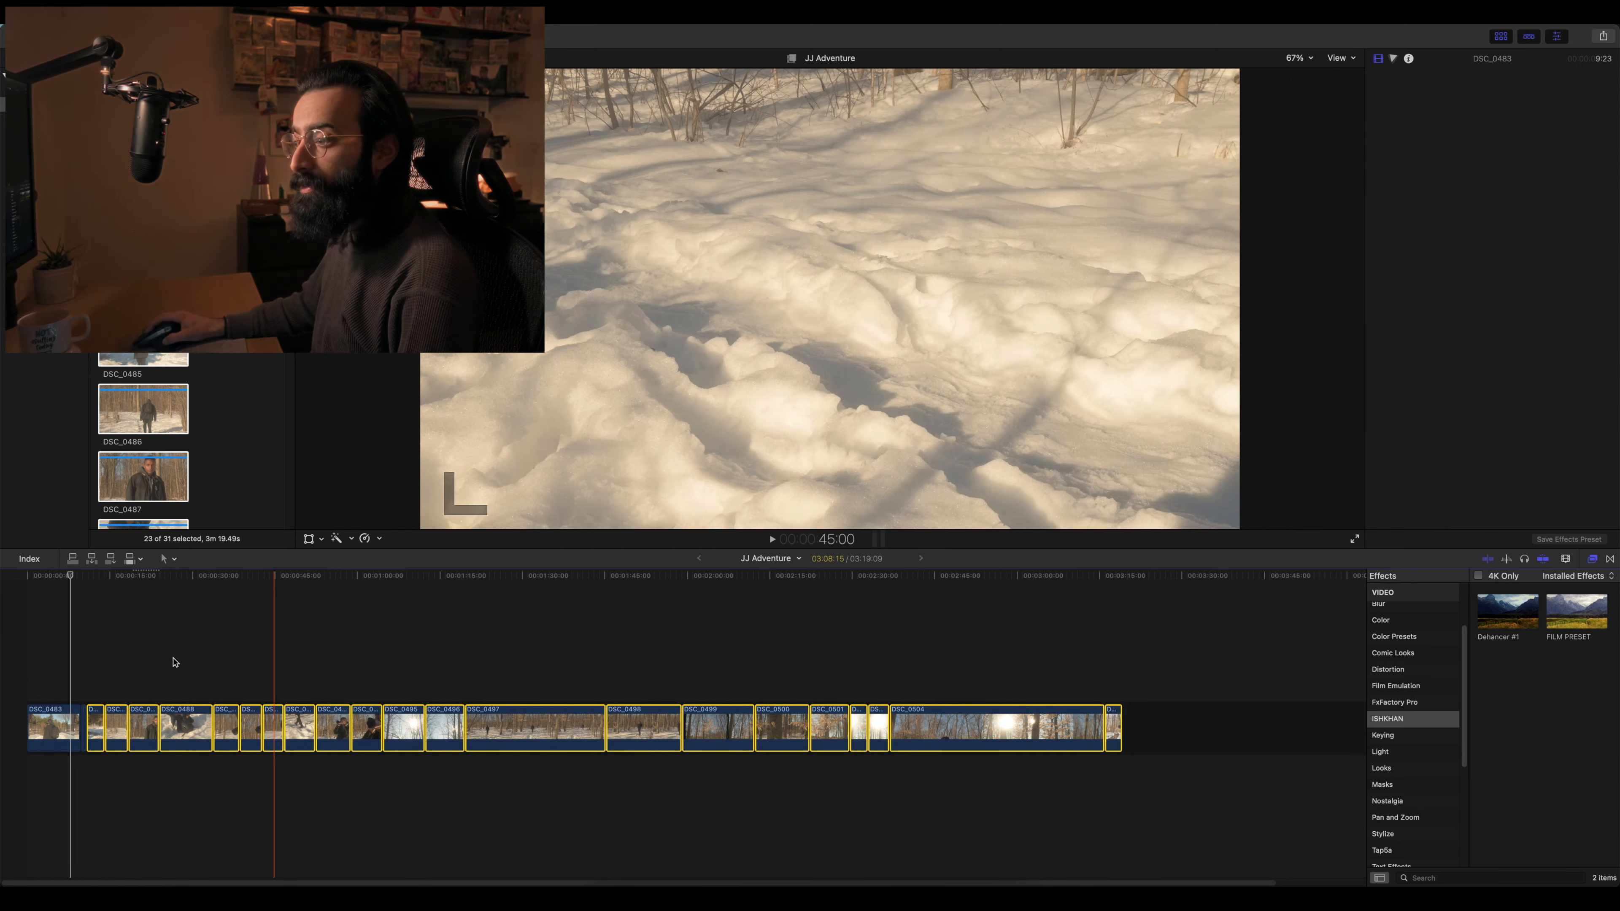
left_click(146, 725, "super")
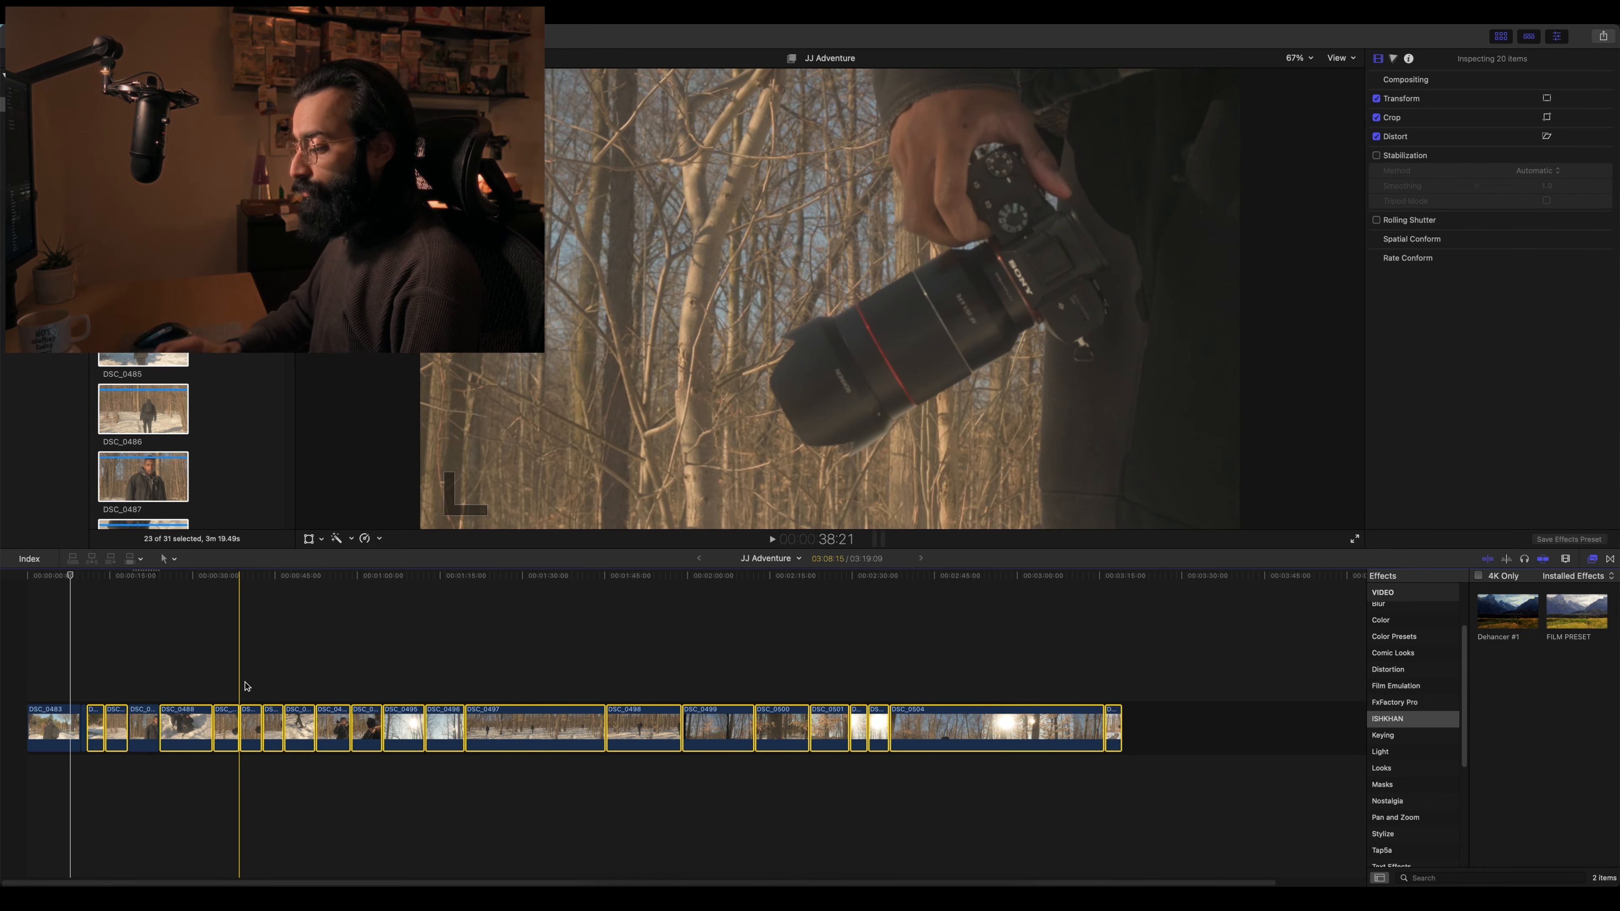
key("super+shift+v")
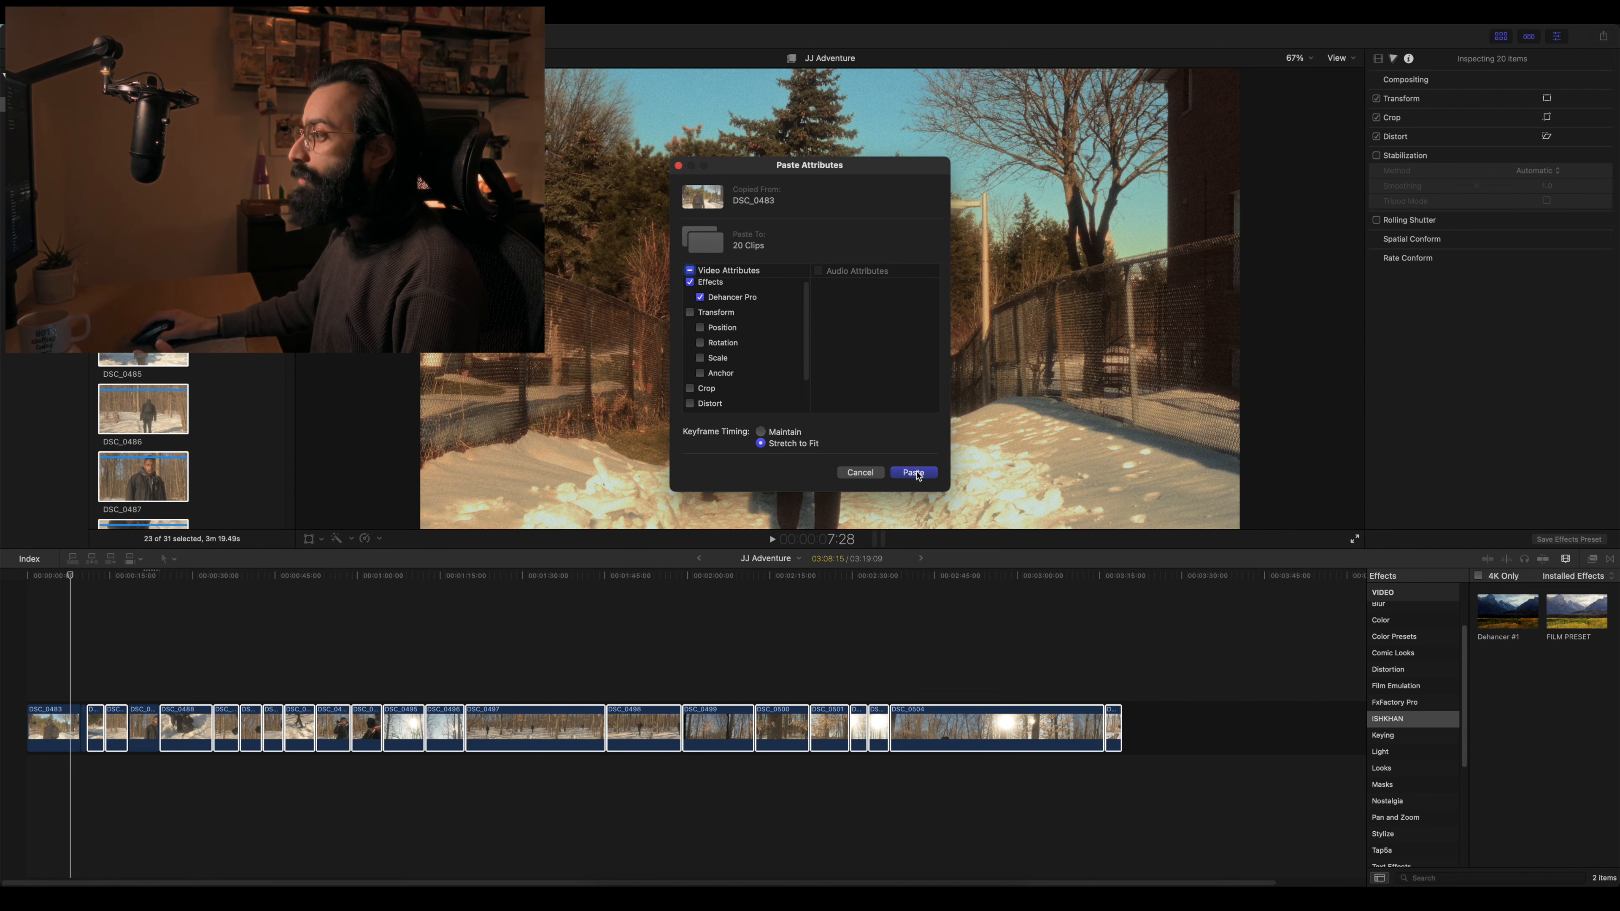
left_click(913, 473)
left_click_drag(153, 580, 515, 580)
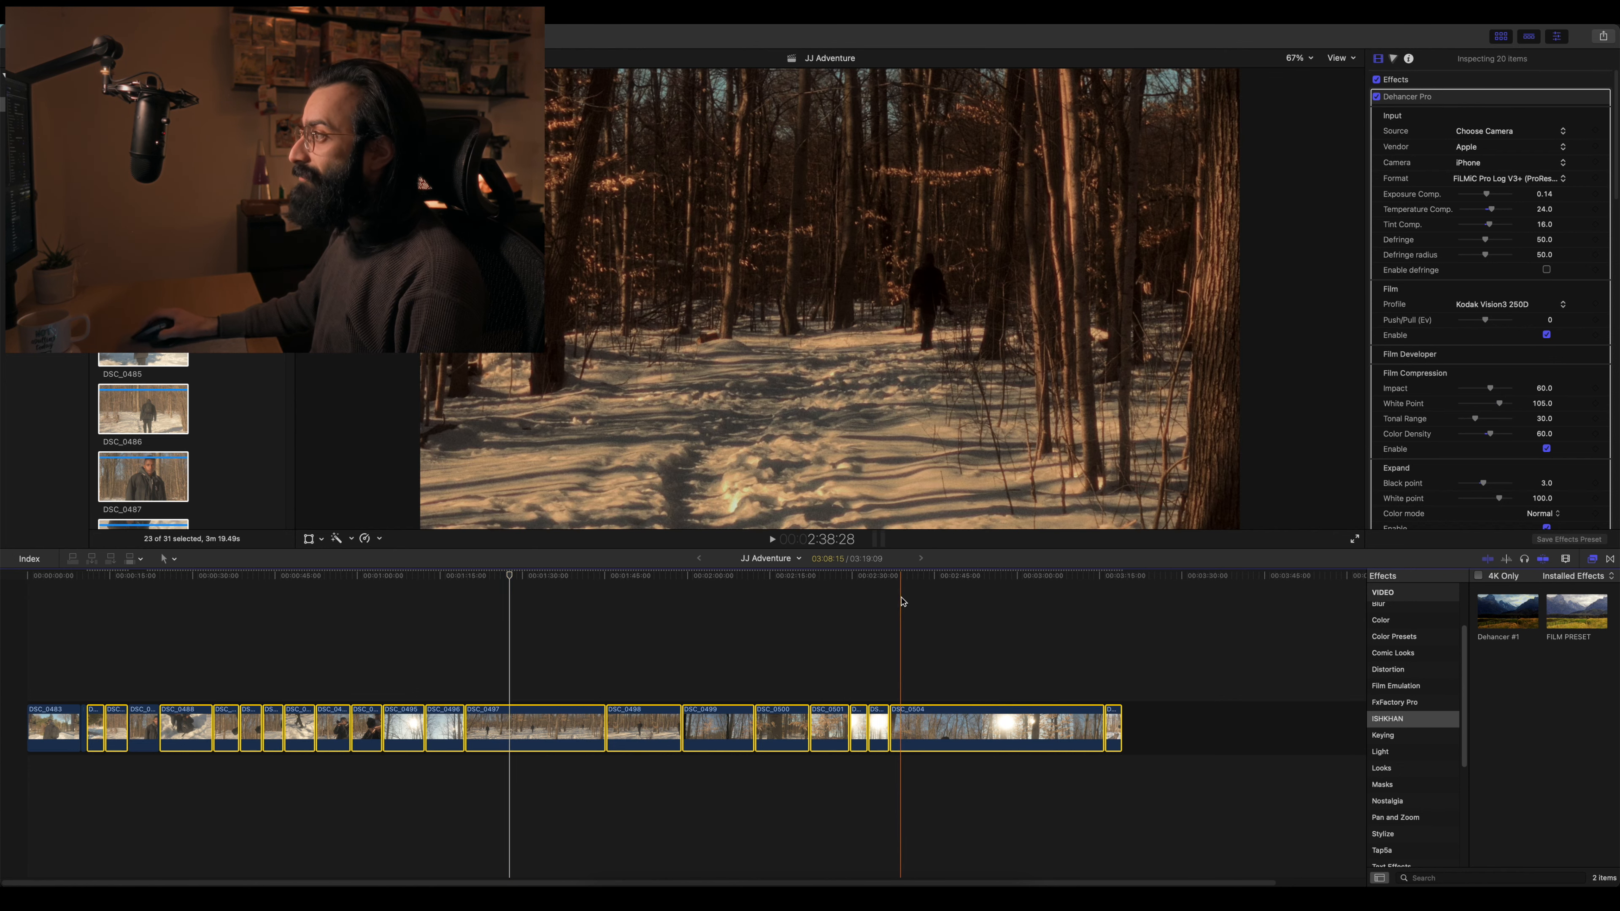
left_click_drag(106, 593, 53, 590)
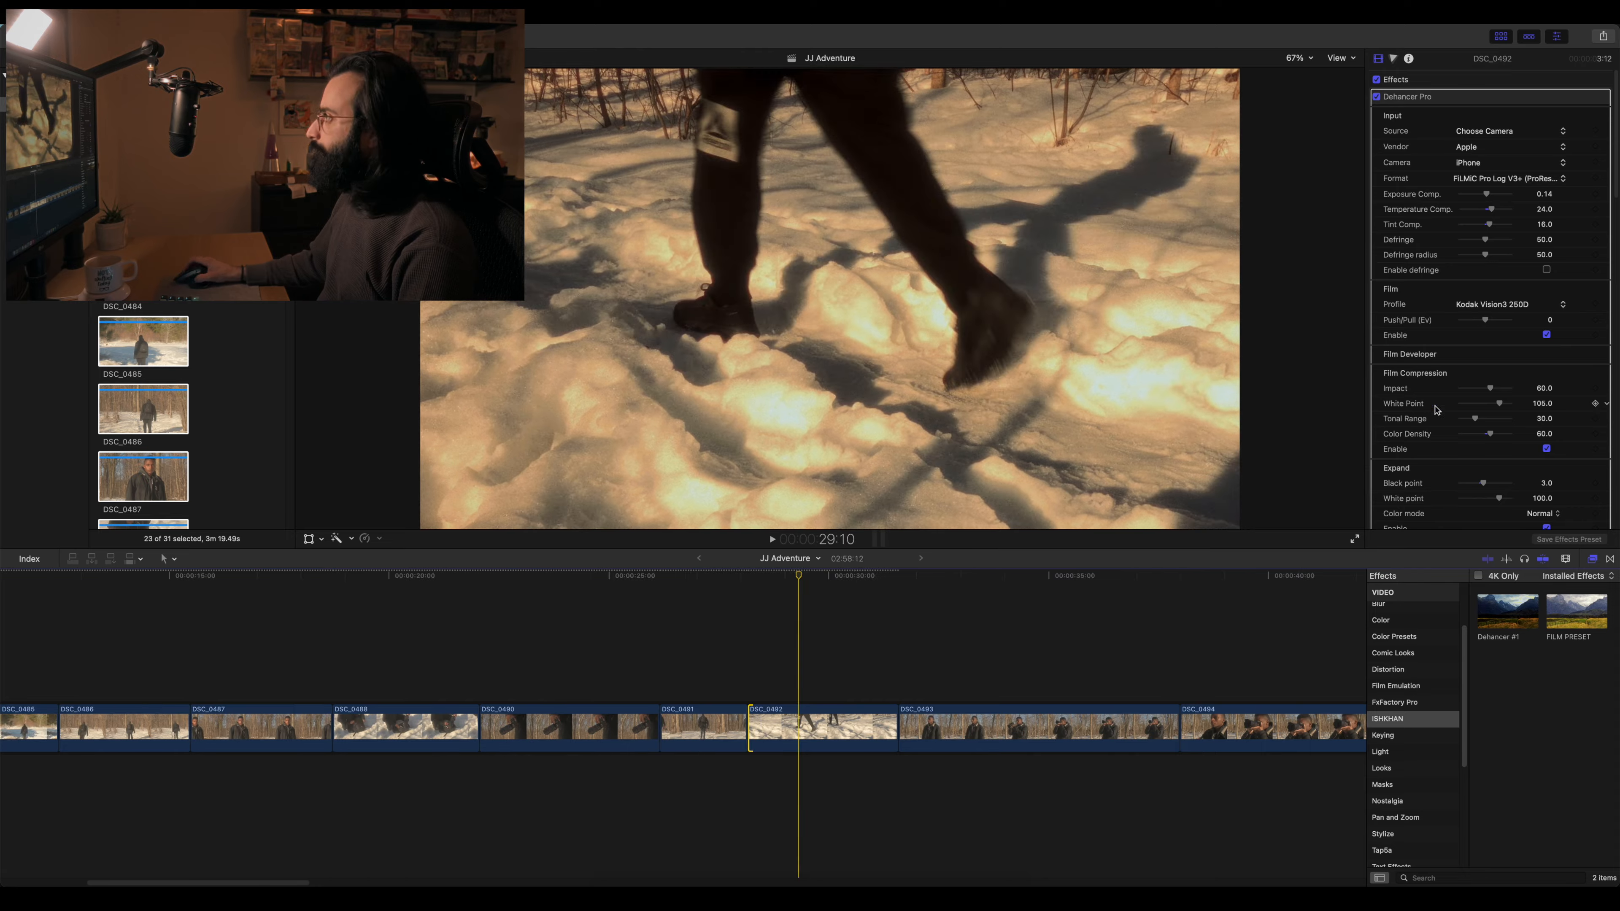
- Trim the end of the DSC_0492 clip slightly and review the following clips, playing back from within DSC_0499
scroll(1451, 336, "down", 2)
left_click_drag(897, 719, 870, 719)
left_click(940, 578)
left_click(1118, 578)
left_click(440, 577)
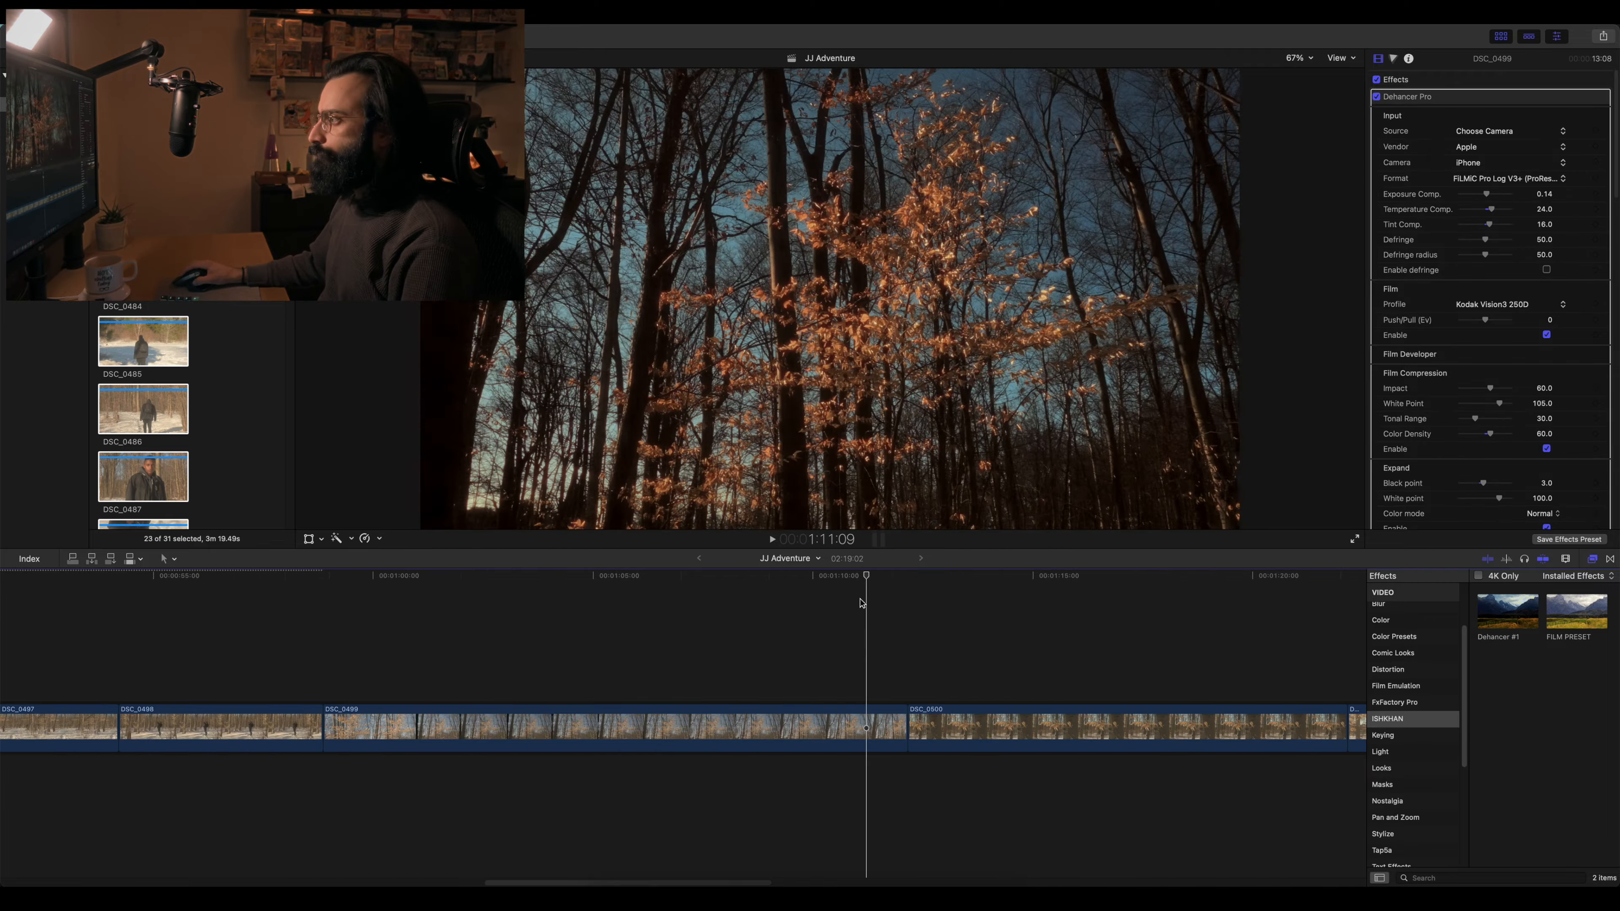
key("l")
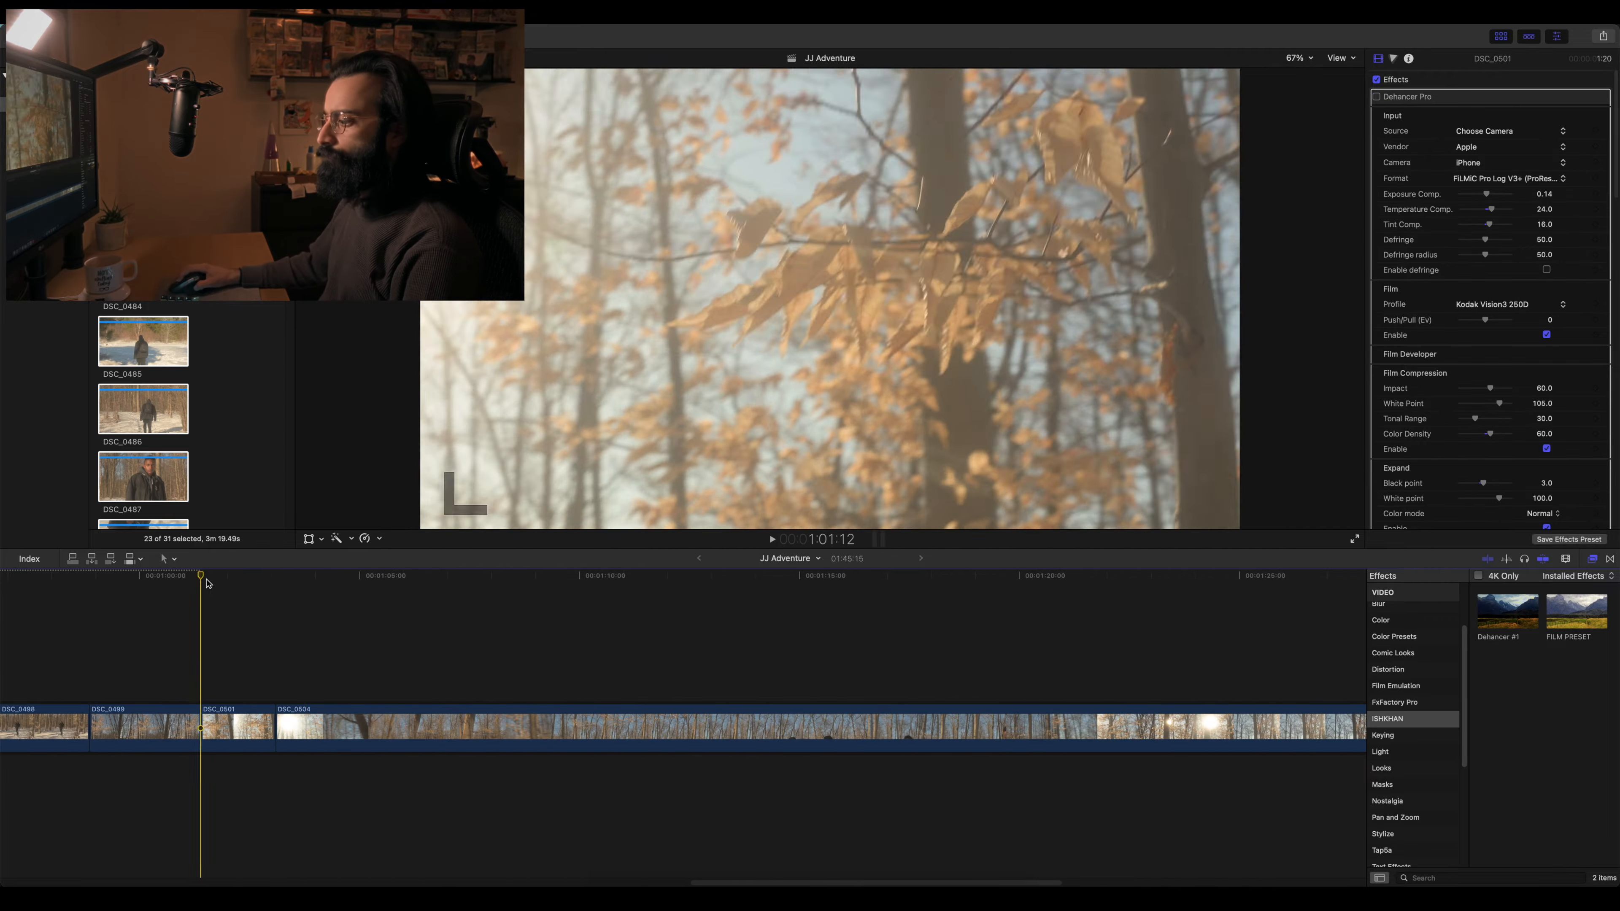